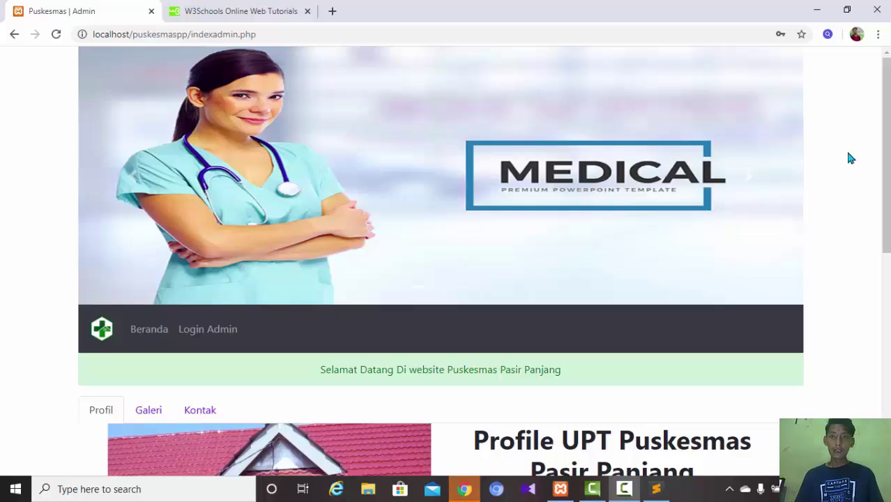
- Scroll through the Puskesmas admin home page, then switch to the W3Schools home page tab
scroll(887, 145, "down", 3)
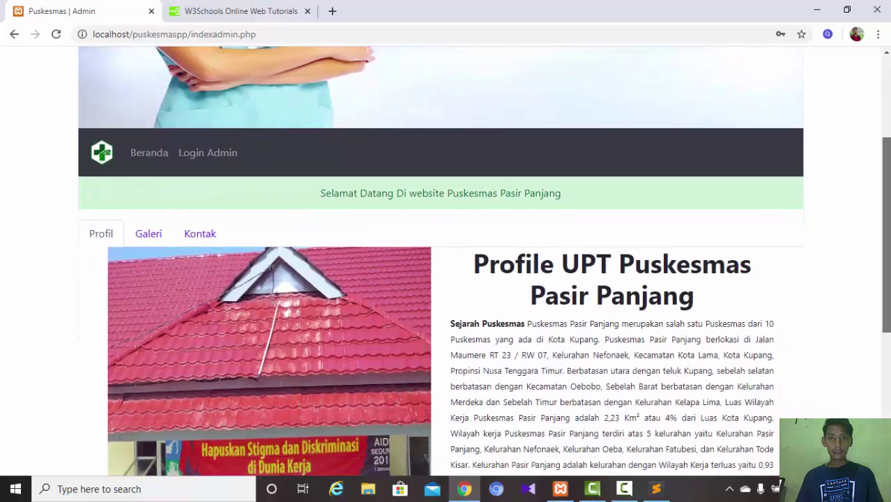
scroll(887, 144, "up", 2)
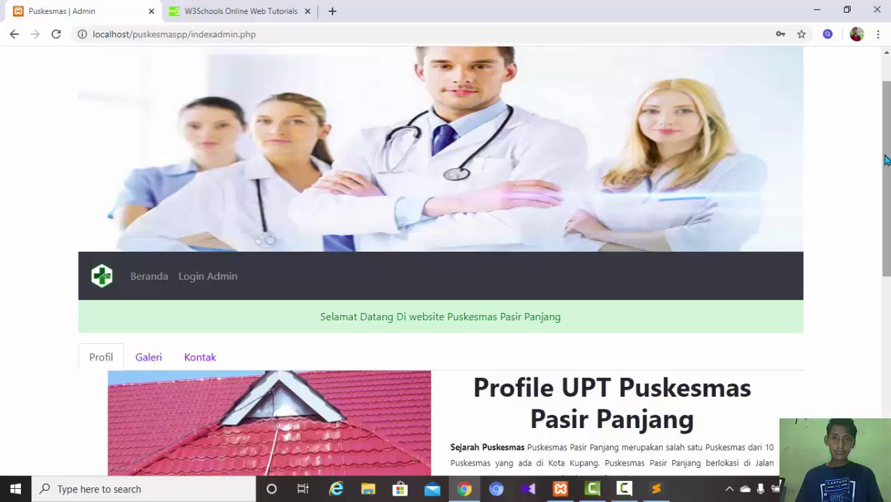
scroll(886, 160, "up", 1)
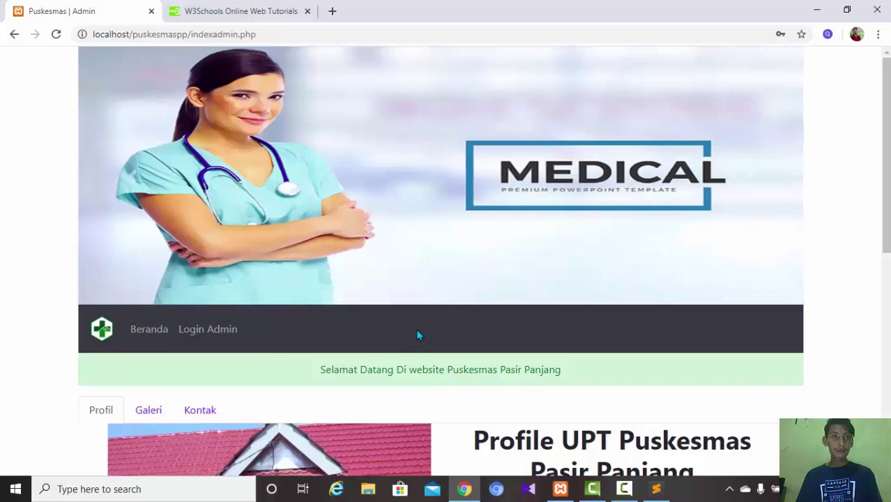
left_click(263, 11)
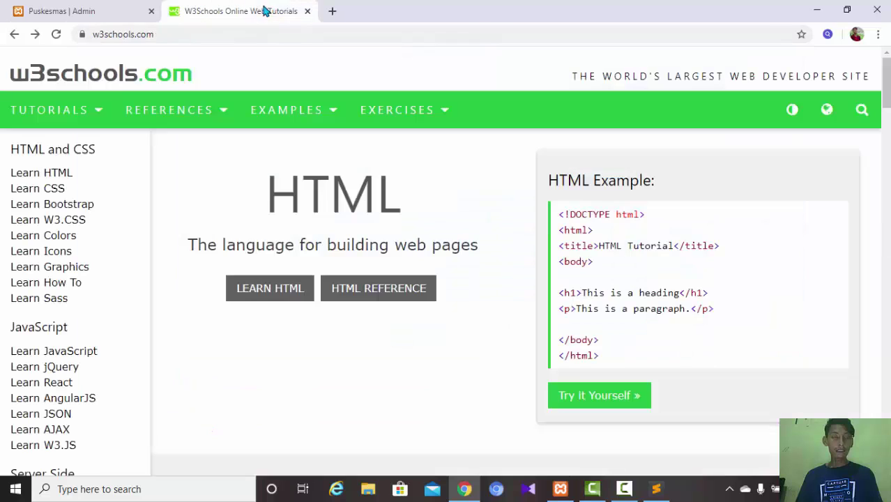
- Open the Bootstrap 4 tutorial from W3Schools' Learn Bootstrap section
left_click(85, 211)
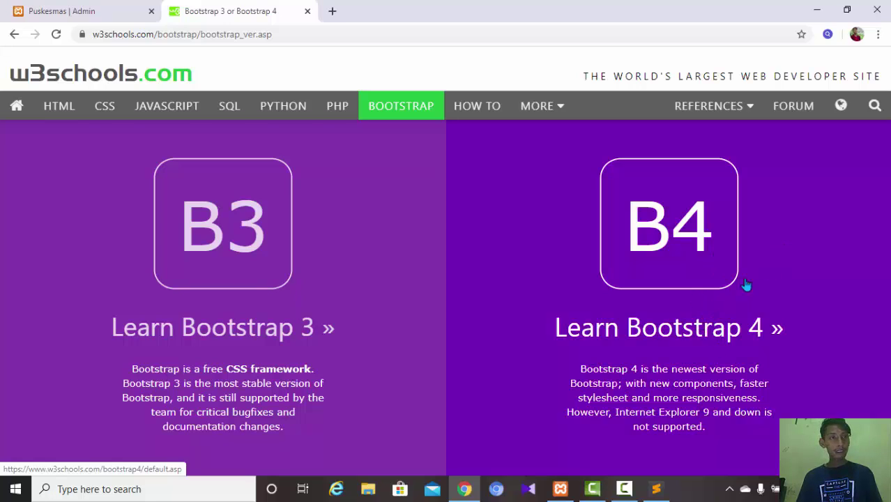
left_click(729, 265)
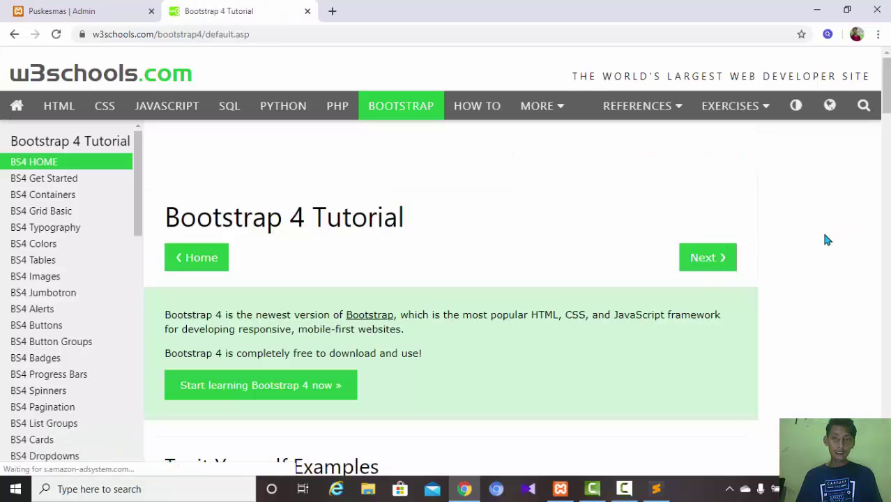
left_click(54, 10)
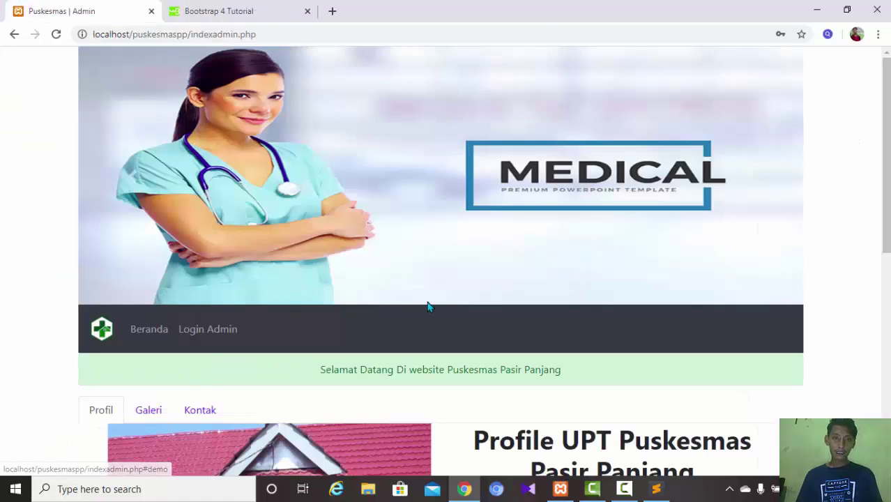
left_click(195, 11)
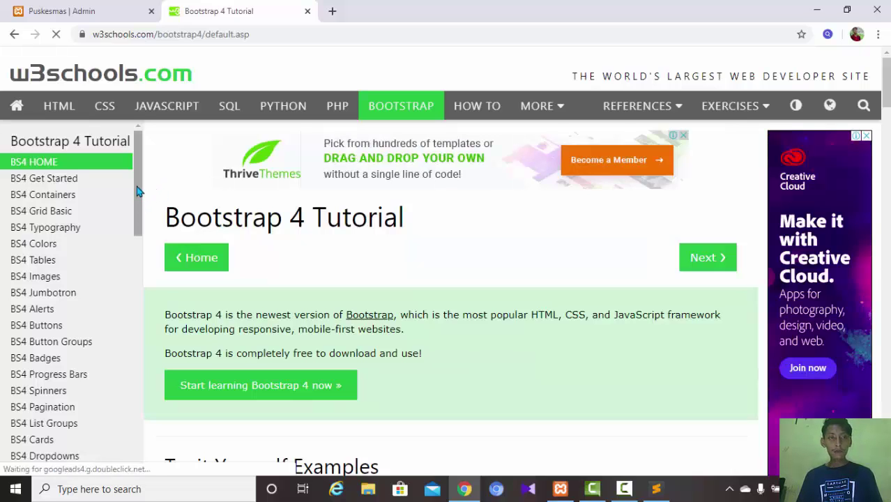
left_click_drag(137, 191, 143, 247)
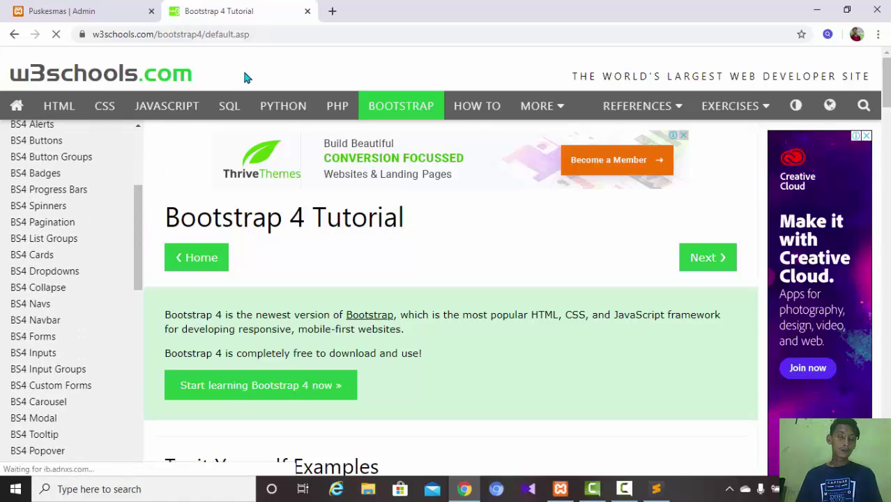
- Open the BS4 Navbar lesson and compare its navbar-brand example with the admin page navbar
left_click(53, 318)
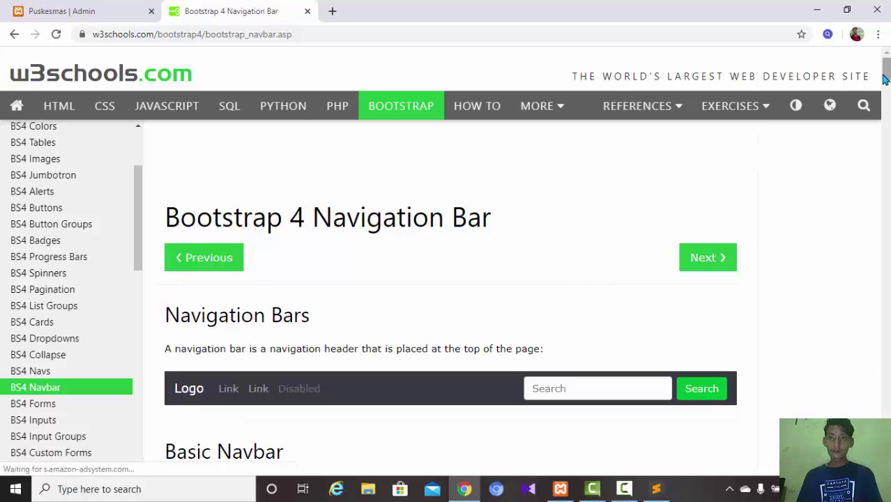
scroll(887, 79, "down", 2)
left_click_drag(889, 79, 888, 213)
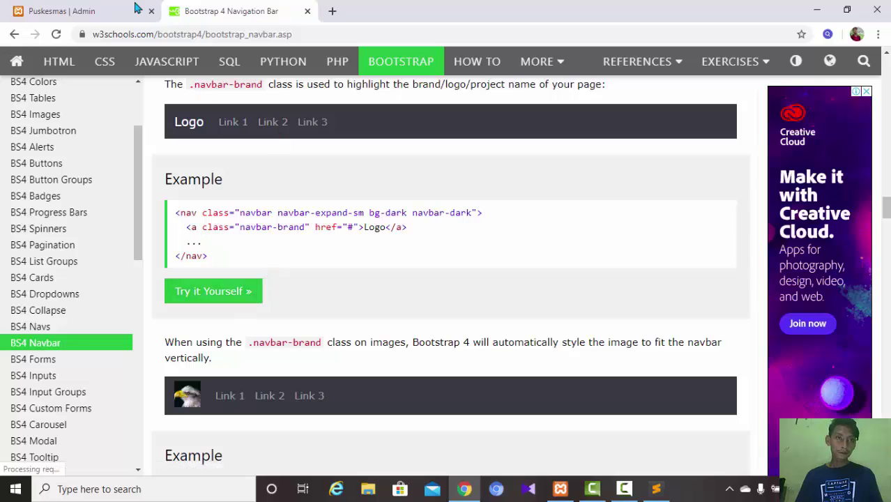
left_click(108, 12)
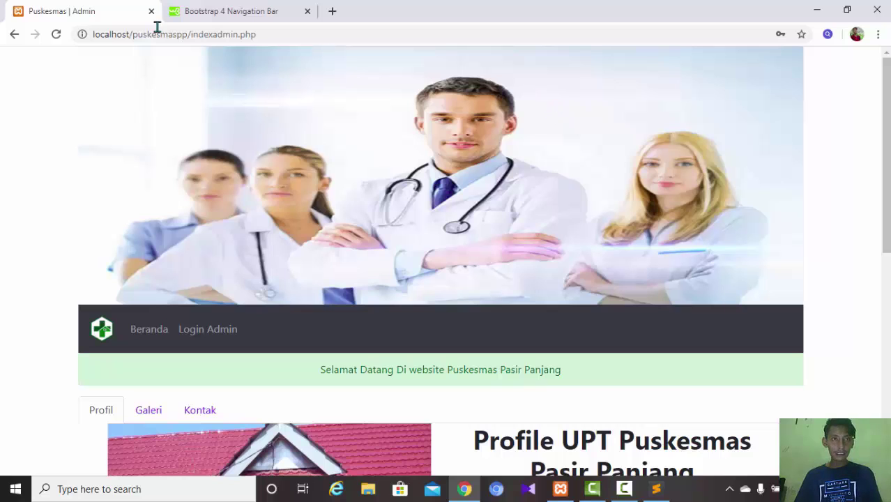
left_click(216, 13)
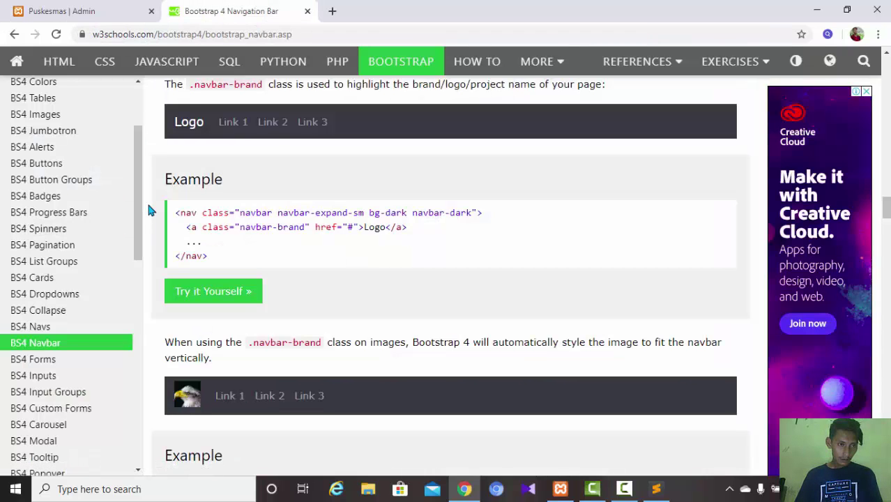
- Open the BS4 Carousel lesson and advance its example slideshow three slides
left_click(57, 431)
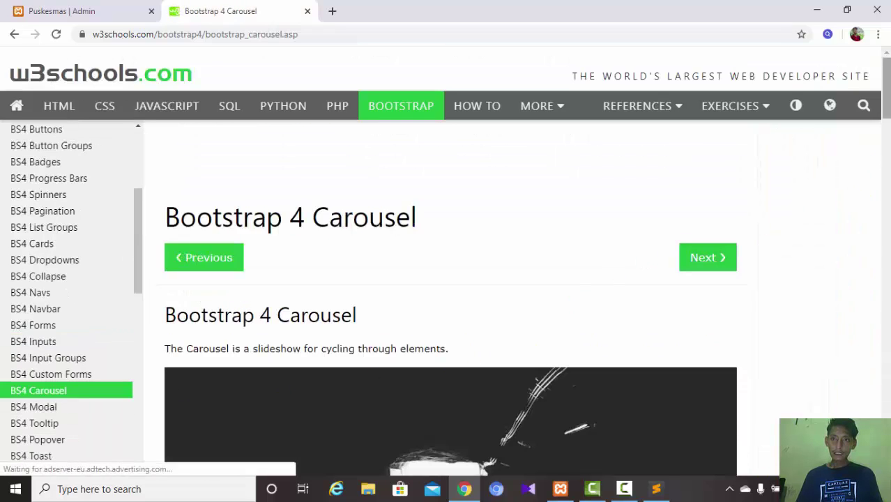
scroll(887, 108, "down", 4)
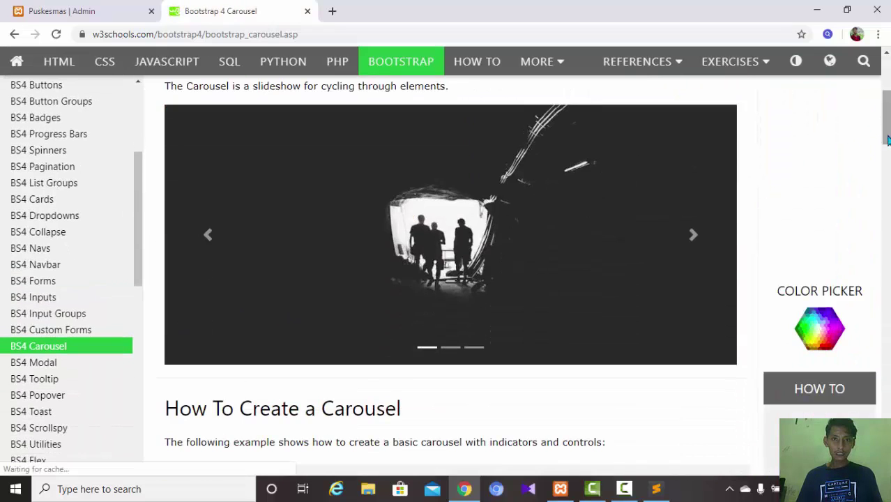
left_click(692, 237)
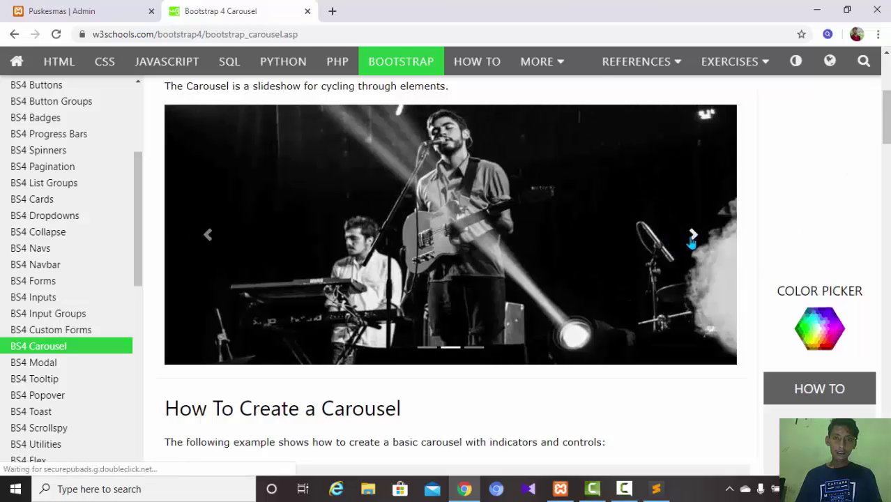
left_click(692, 237)
left_click(692, 237)
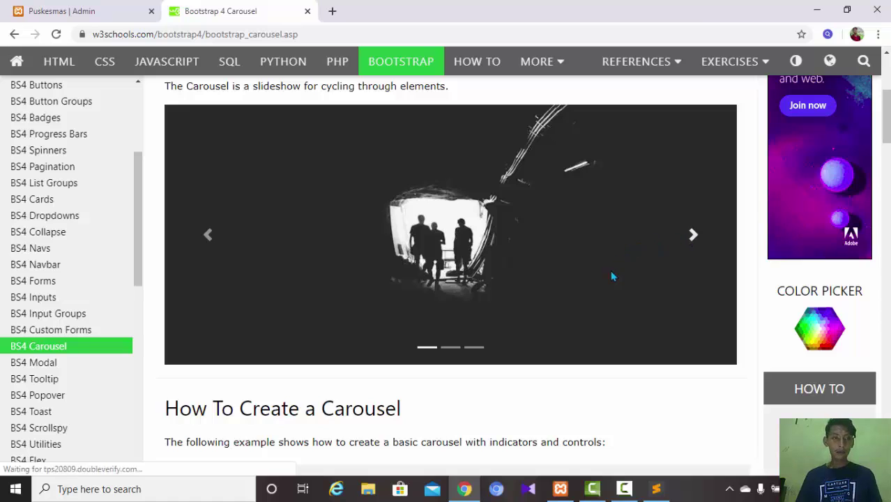
- Compare with the admin page's image slideshow, then scroll through the carousel tutorial again
left_click(103, 12)
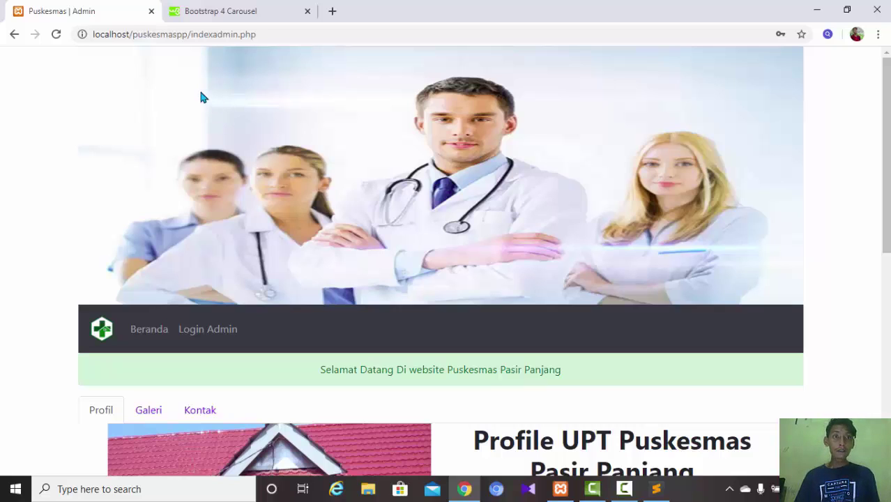
left_click(218, 21)
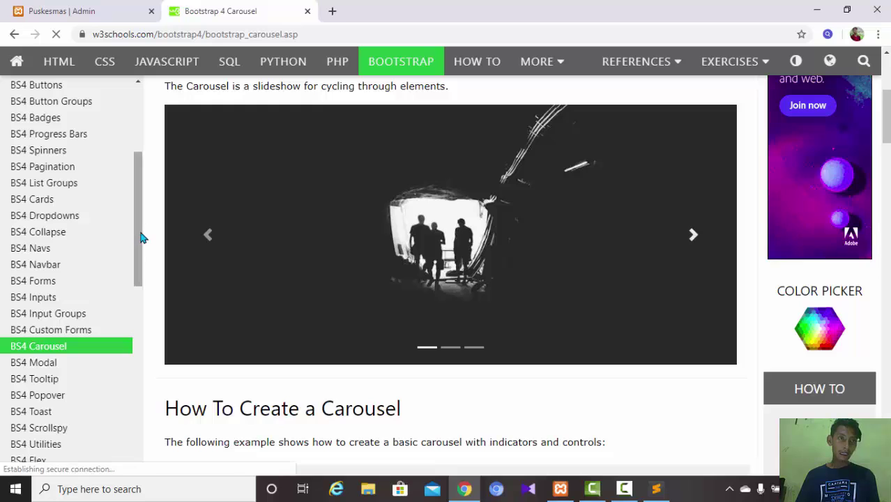
left_click_drag(145, 239, 144, 166)
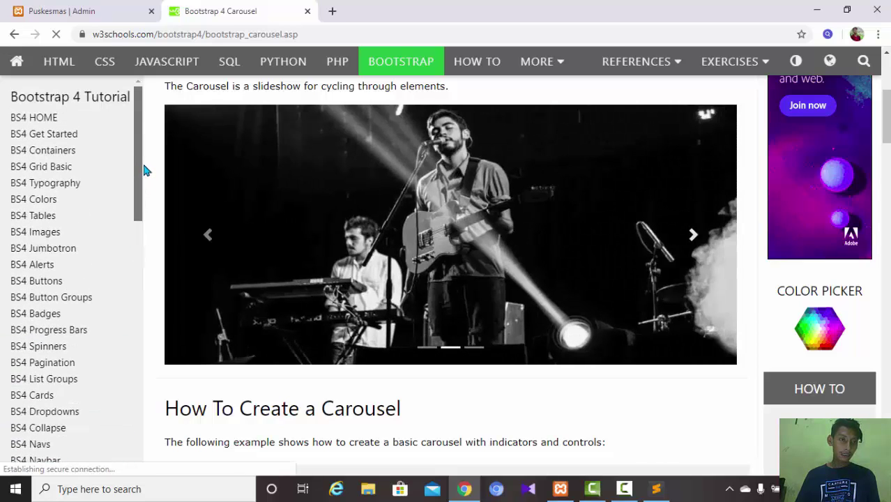
left_click_drag(143, 171, 155, 308)
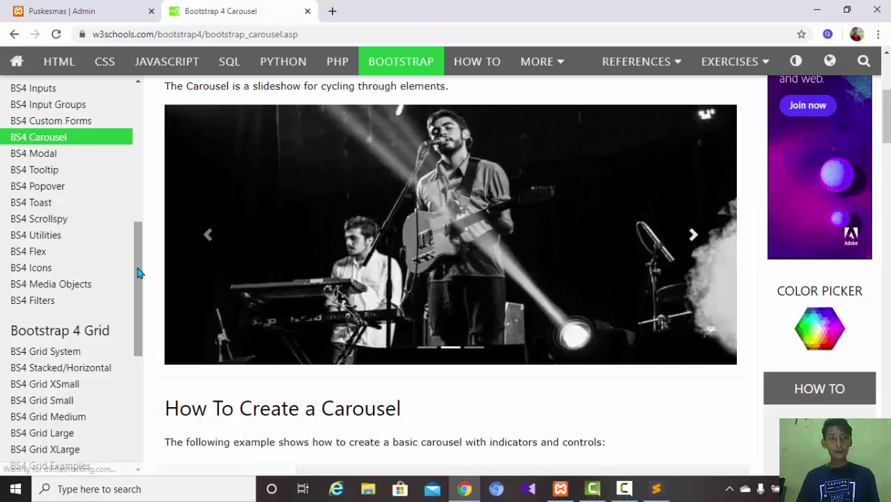
left_click_drag(138, 279, 144, 336)
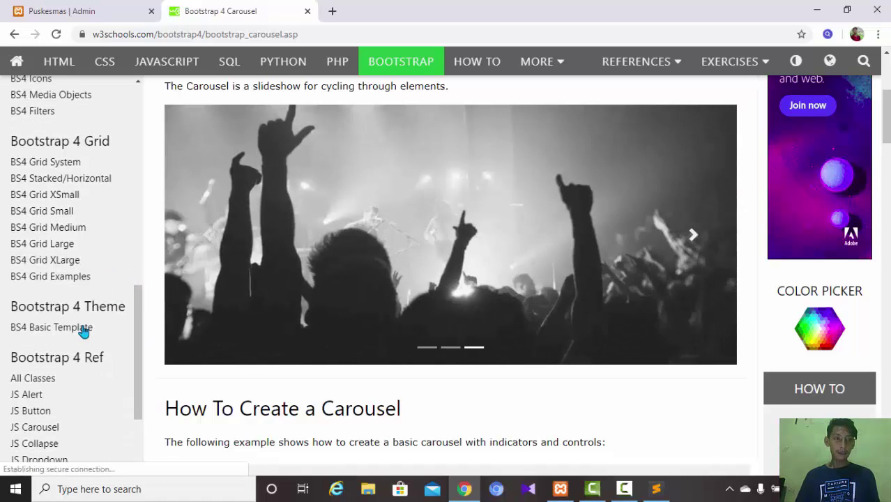
- Read the Close Alerts Via JavaScript section of the BS4 JS Alert reference, then return to the Puskesmas admin tab
left_click(41, 395)
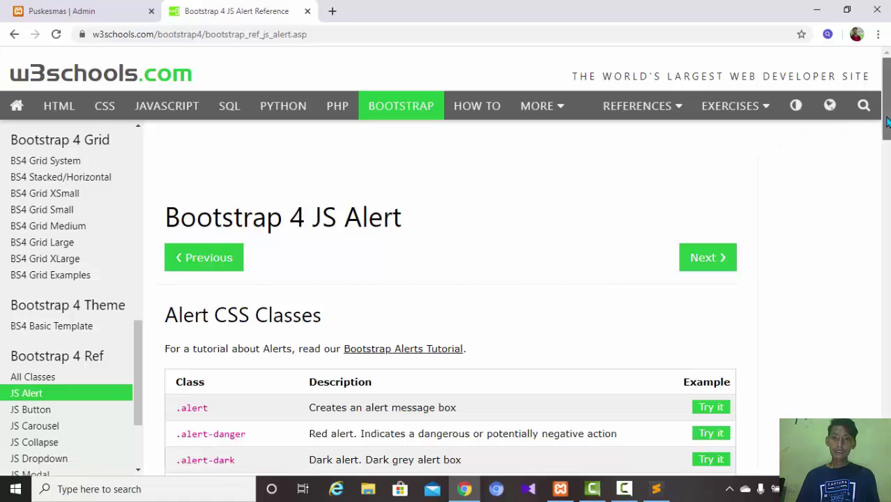
left_click_drag(885, 136, 889, 198)
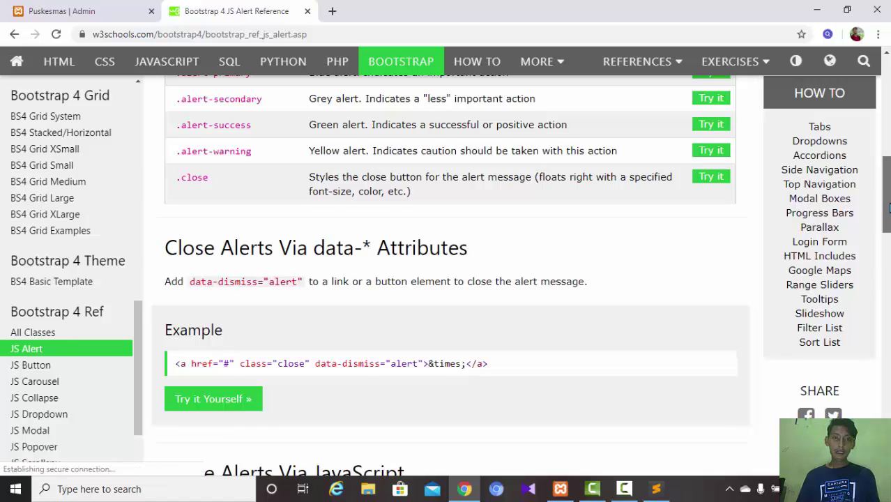
scroll(887, 195, "down", 3)
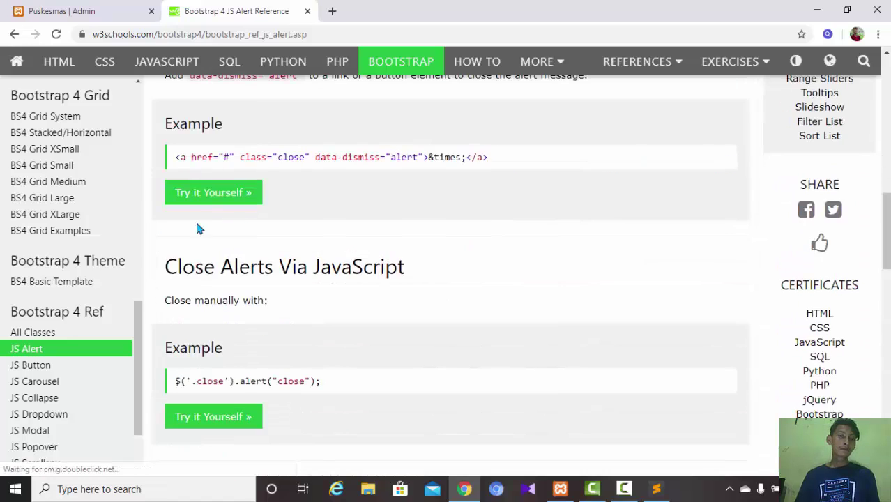
left_click_drag(139, 314, 132, 183)
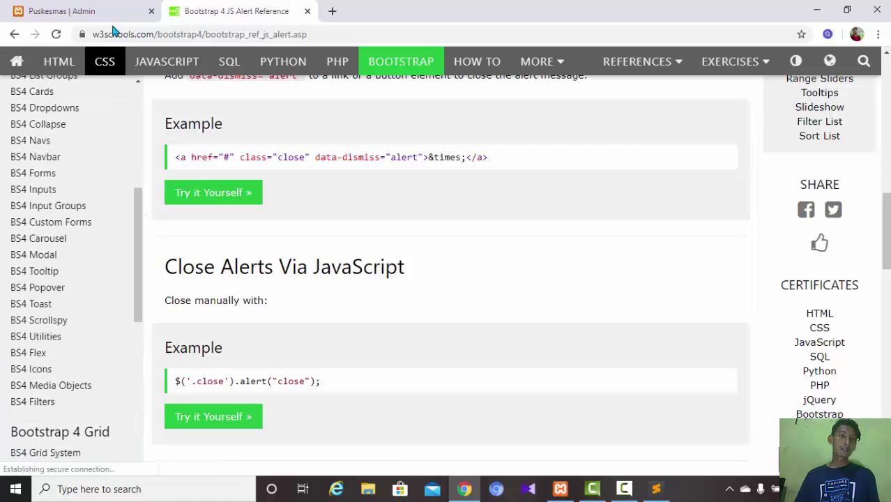
left_click(112, 15)
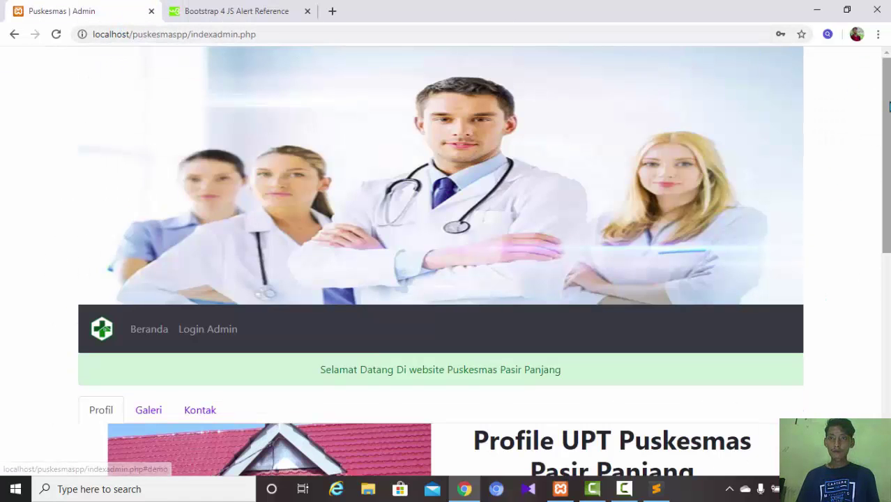
left_click_drag(885, 160, 885, 234)
left_click_drag(889, 188, 889, 246)
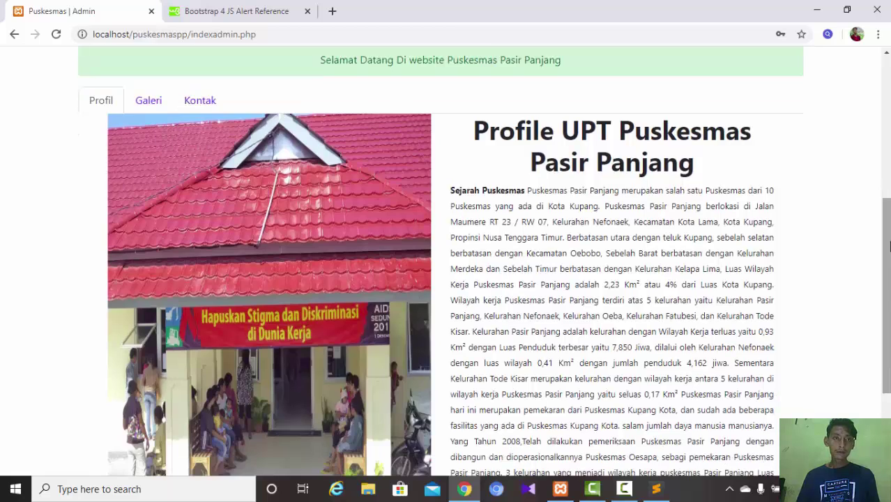
left_click(145, 101)
left_click(195, 112)
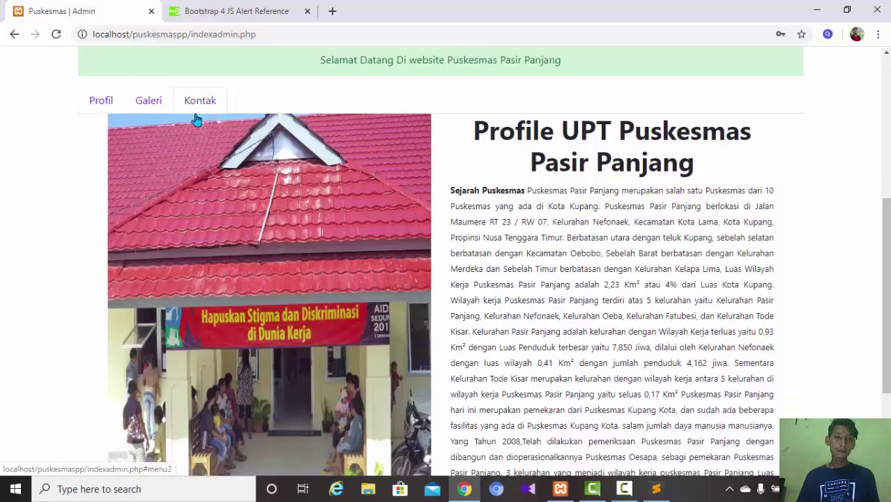
left_click(152, 105)
left_click(105, 103)
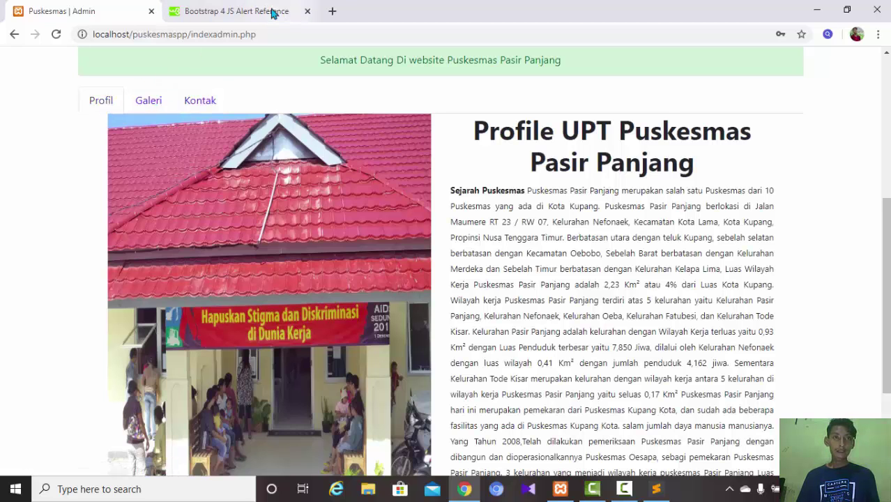
left_click(237, 11)
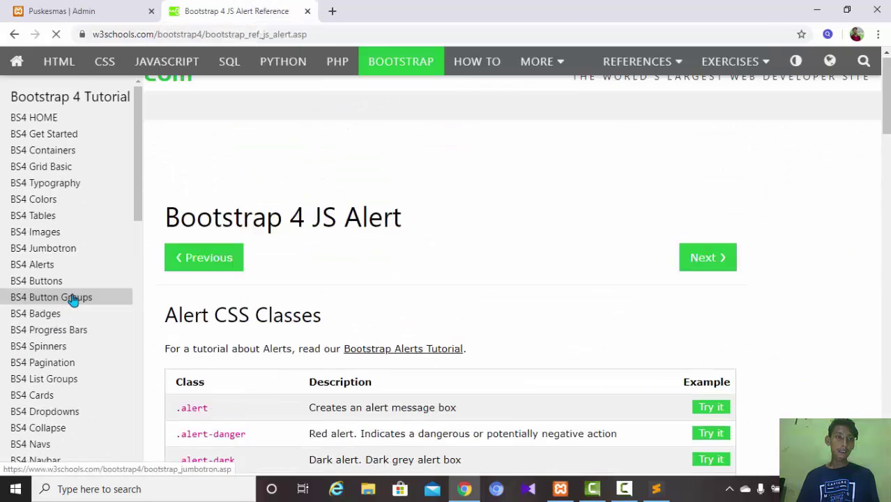
scroll(99, 228, "up", 10)
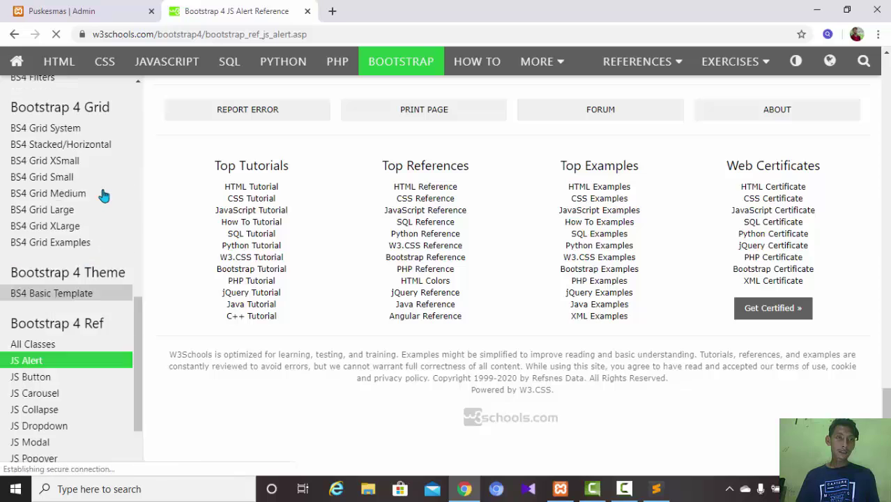
left_click(92, 9)
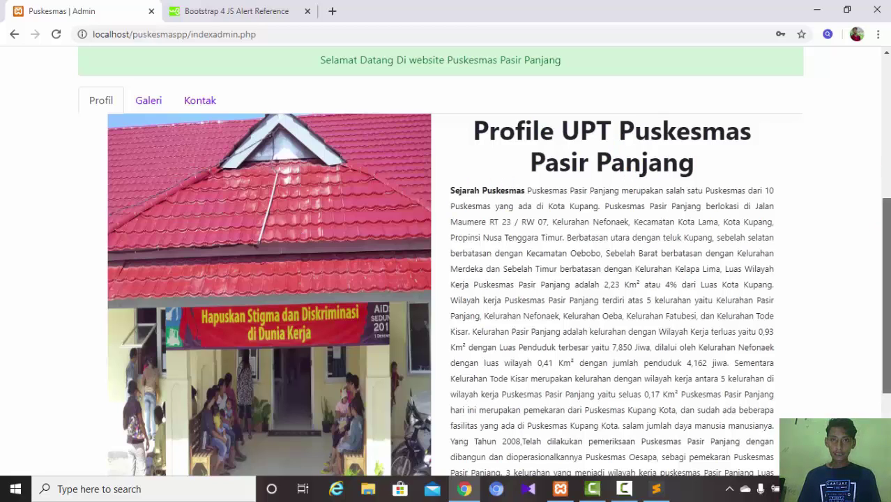
scroll(886, 279, "up", 1)
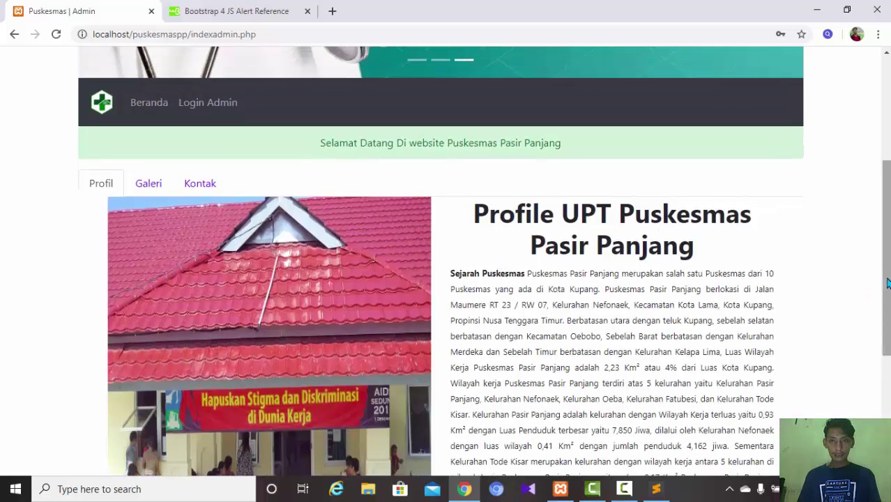
scroll(733, 375, "down", 2)
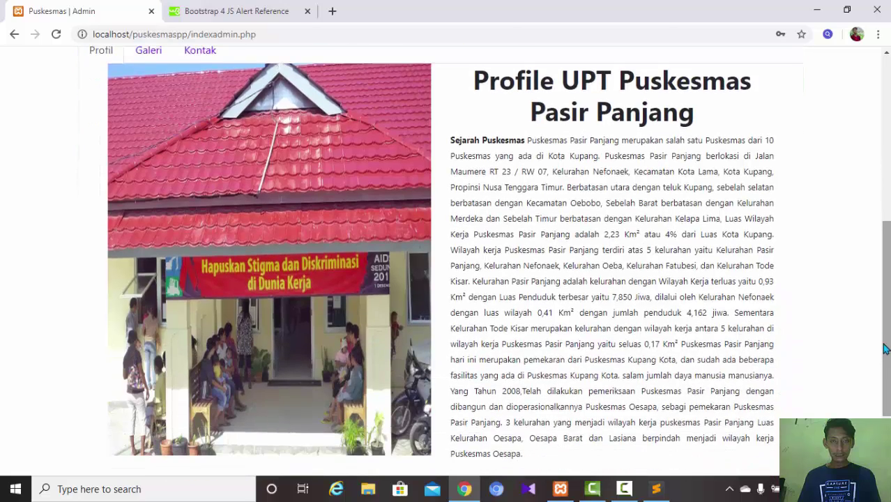
- Bring up indexadmin.php and inspect the navbar code, selecting navbar-dark on line 1097
left_click(652, 491)
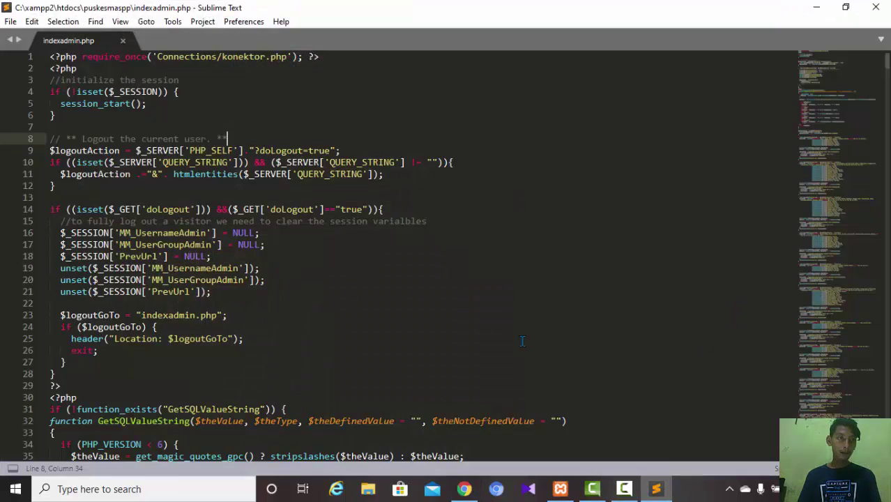
scroll(399, 302, "down", 20)
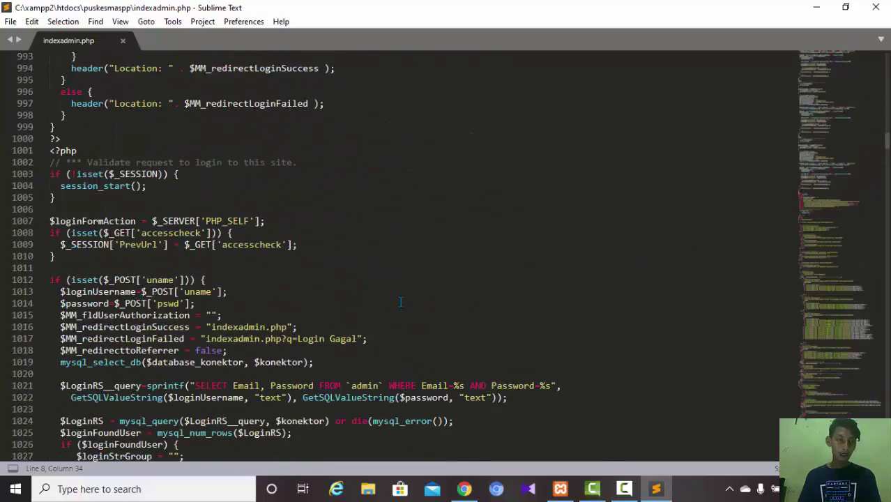
scroll(400, 302, "down", 18)
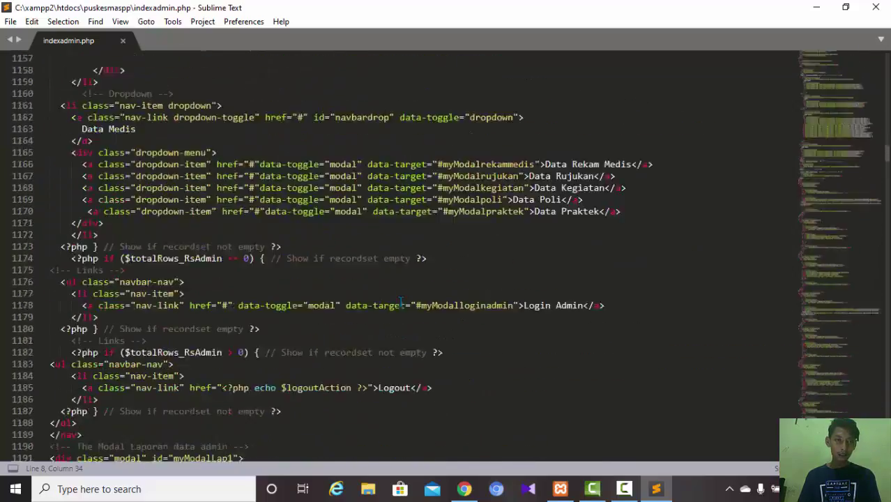
scroll(400, 301, "up", 12)
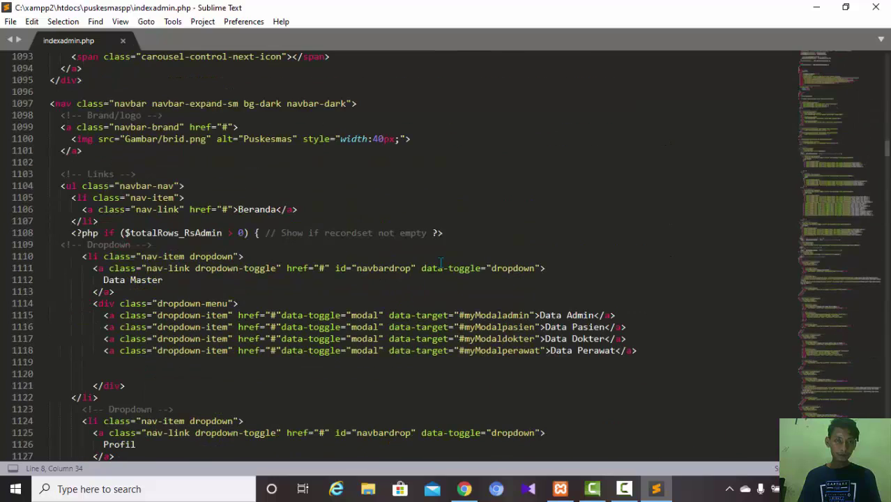
left_click(152, 198)
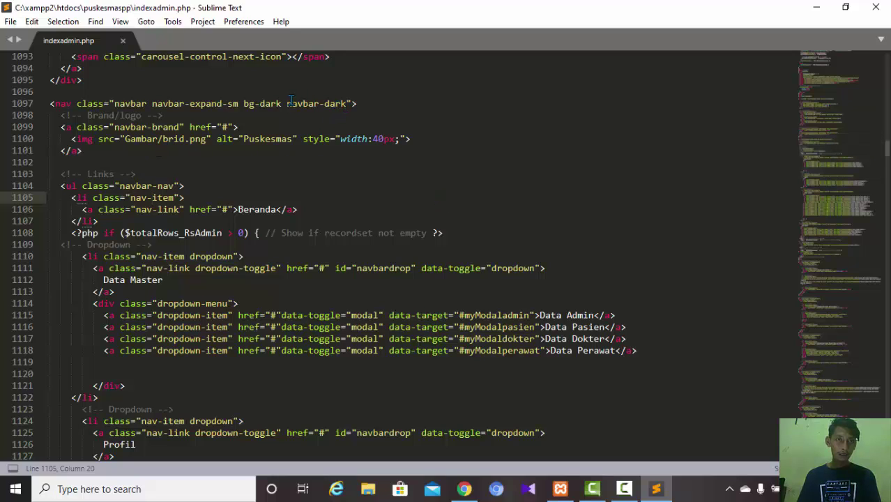
left_click_drag(287, 104, 348, 104)
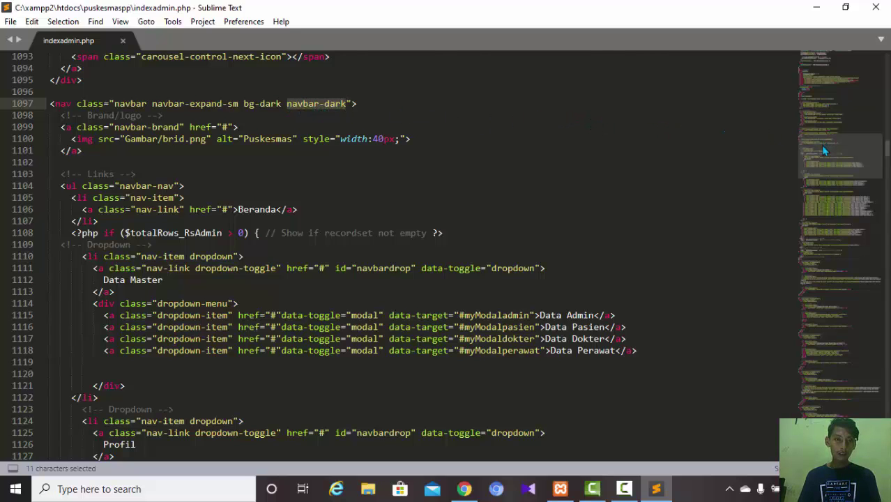
scroll(823, 150, "down", 18)
scroll(823, 151, "up", 6)
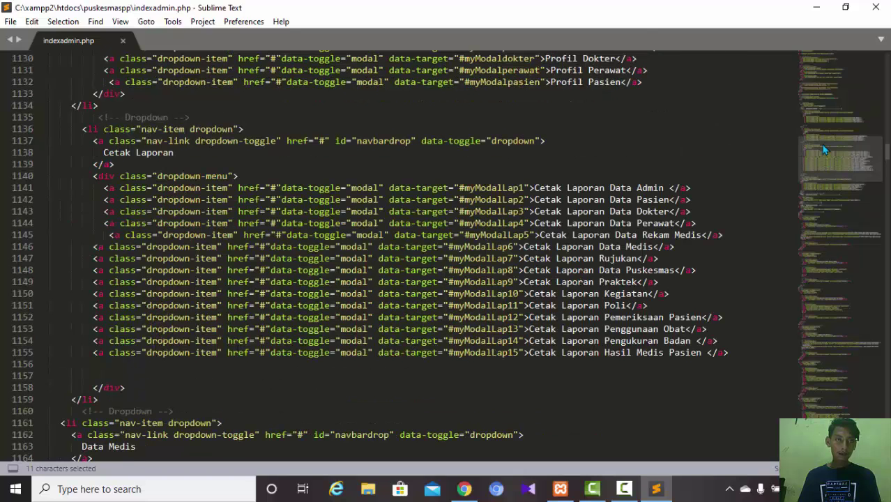
scroll(824, 146, "up", 4)
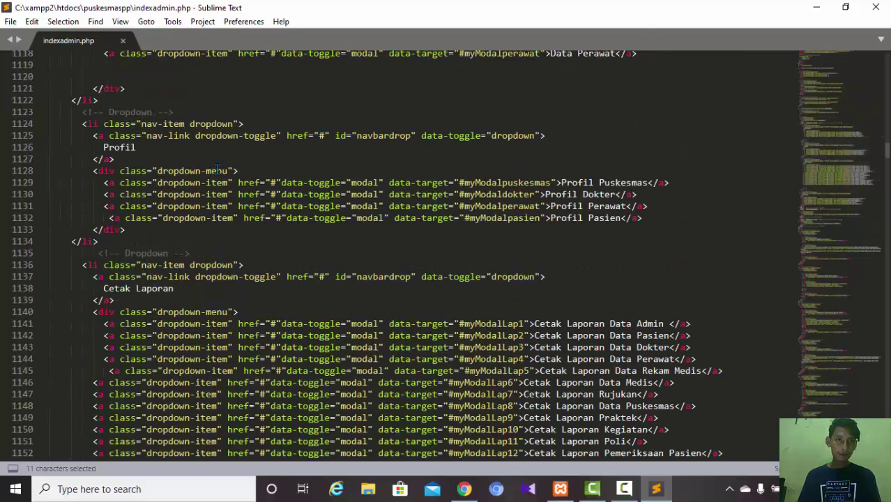
scroll(210, 170, "up", 20)
scroll(288, 159, "down", 20)
scroll(459, 255, "up", 20)
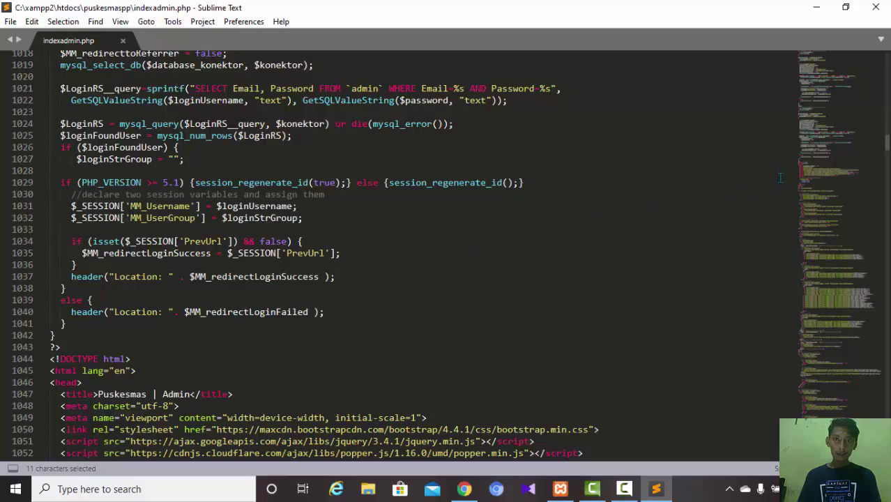
- Inspect the Profil tab markup around lines 4486–4494, comparing it with the rendered page in Chrome
left_click_drag(824, 169, 863, 438)
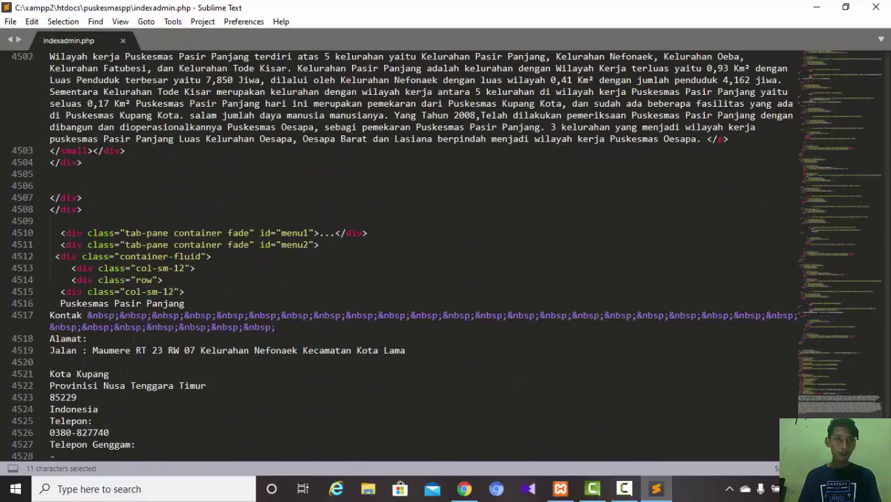
scroll(418, 251, "up", 8)
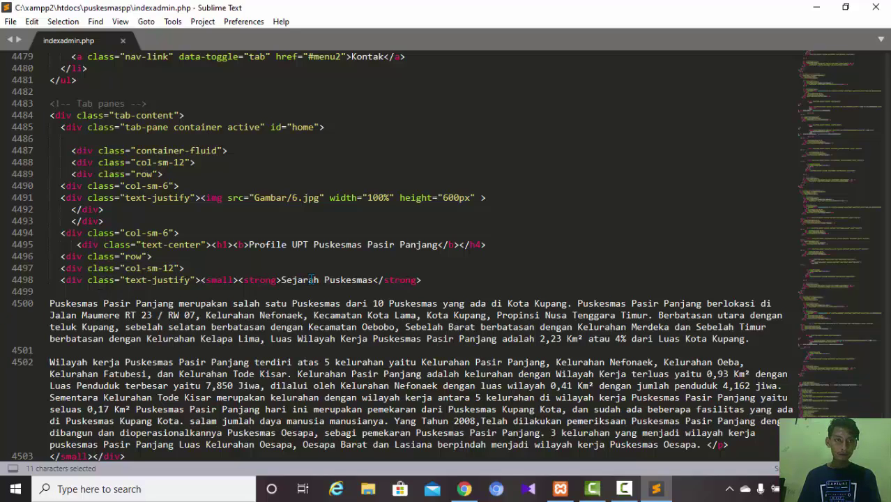
left_click(287, 200)
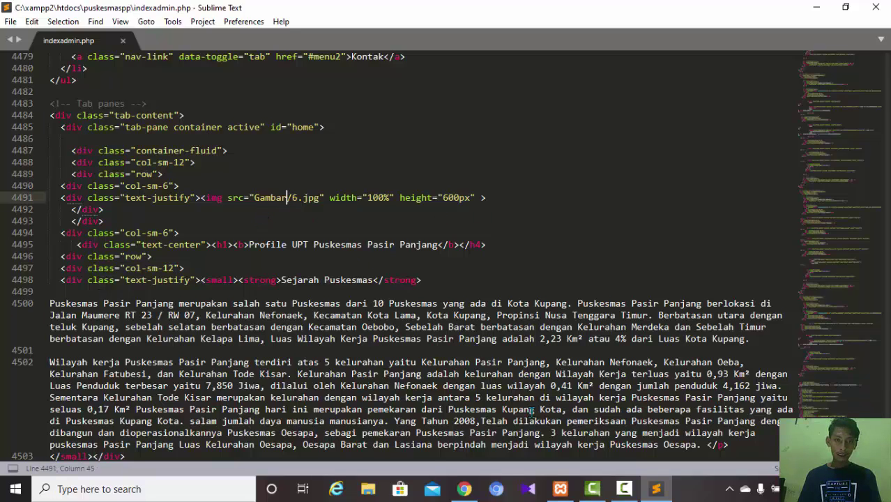
left_click(464, 489)
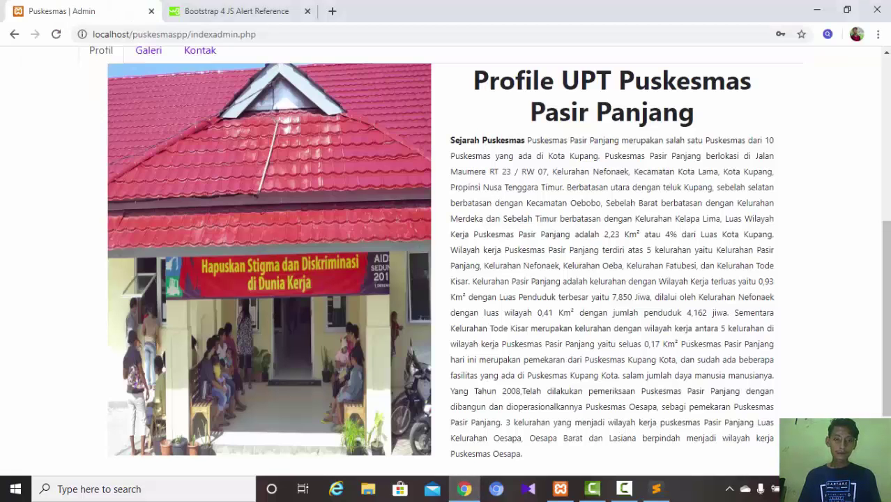
left_click(656, 489)
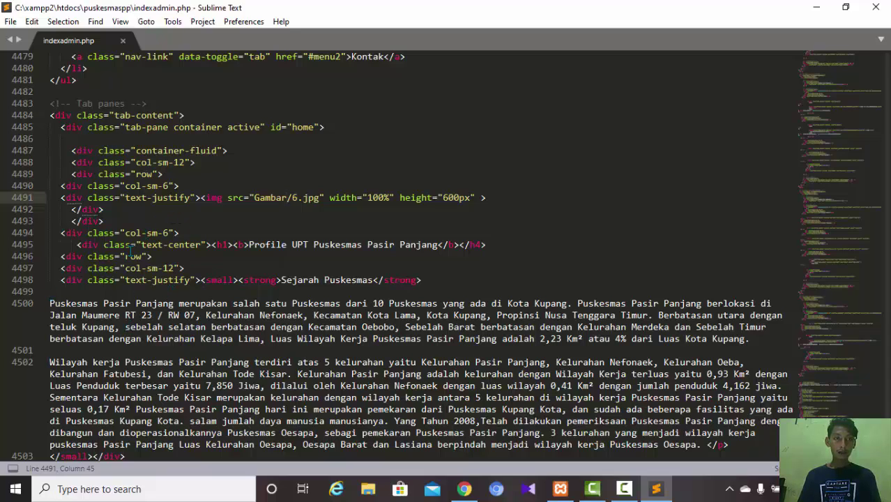
left_click(163, 232)
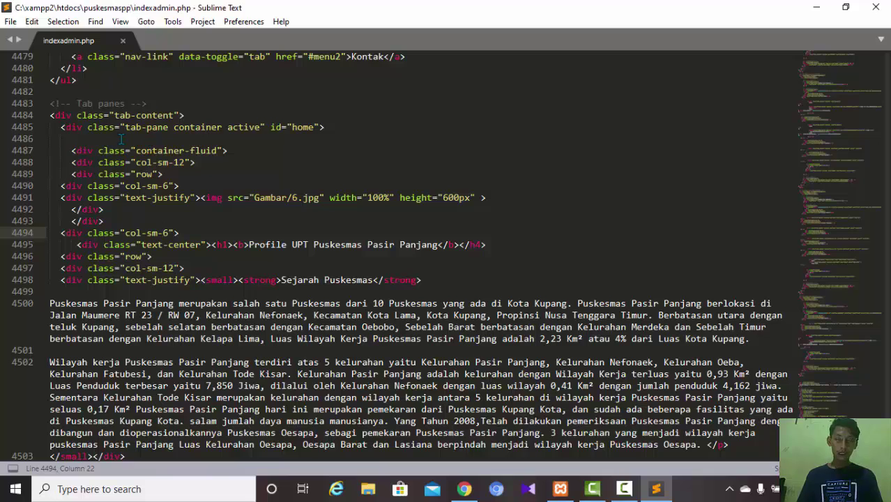
left_click(121, 139)
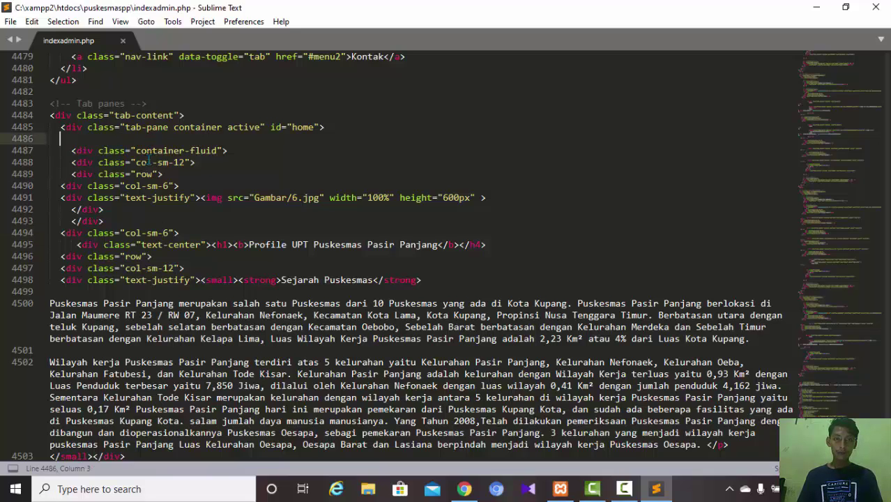
left_click(463, 488)
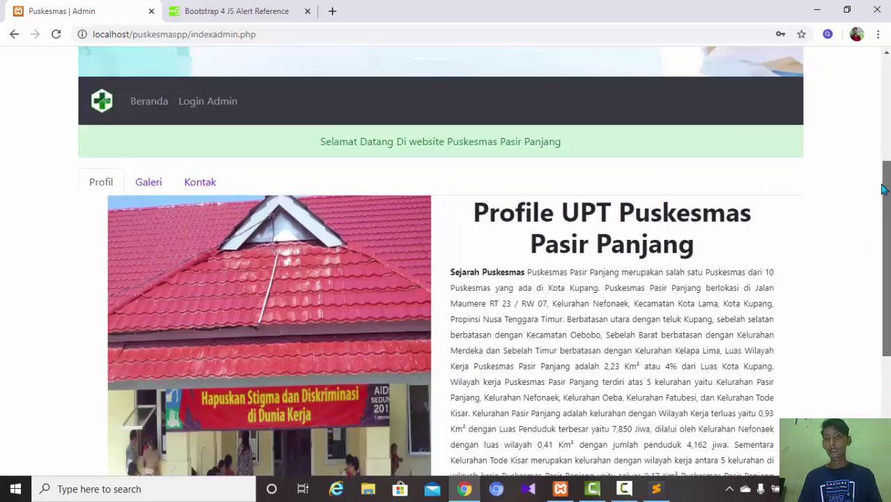
- Open and close the Login Admin dialog twice, then switch to the Bootstrap 4 JS Alert Reference tab
left_click_drag(885, 255, 884, 133)
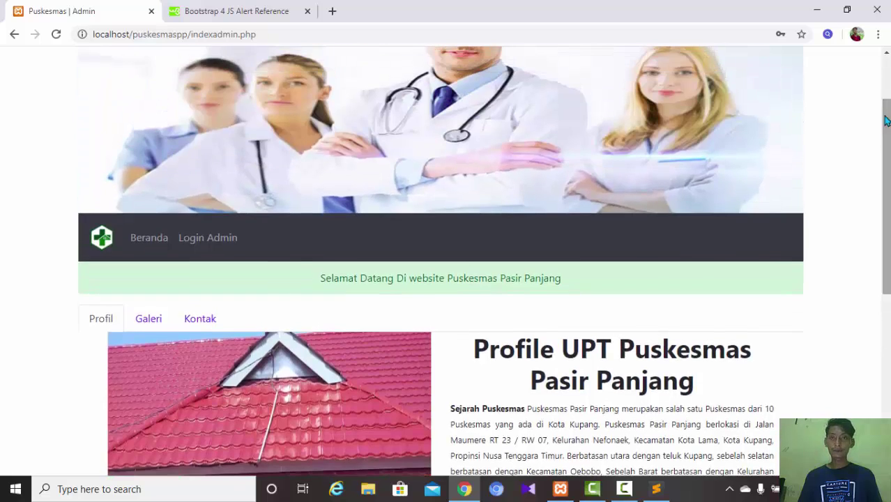
left_click(227, 238)
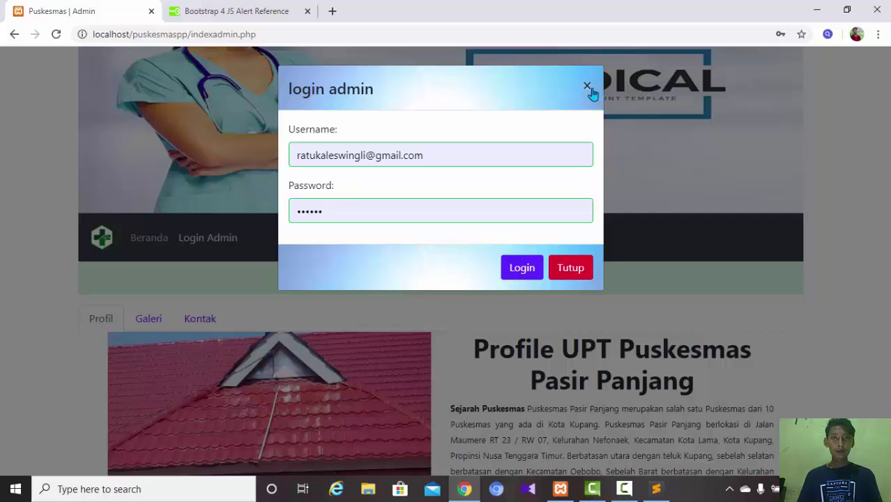
left_click(587, 89)
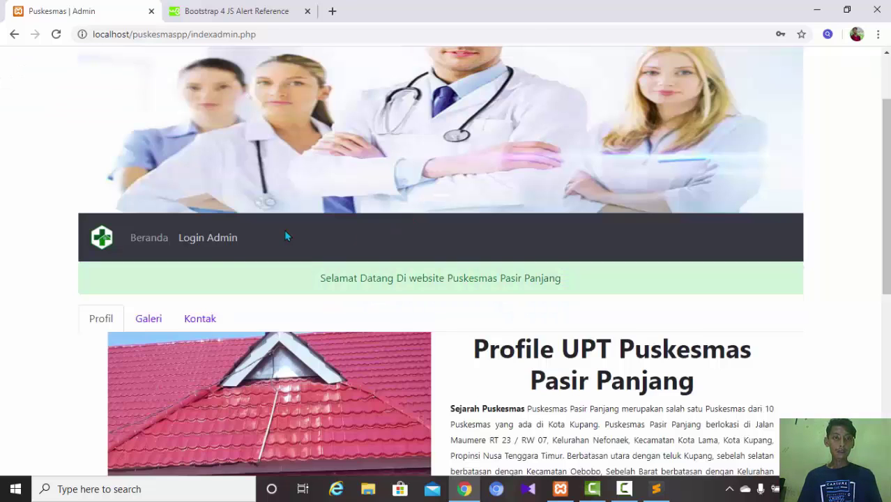
left_click(200, 239)
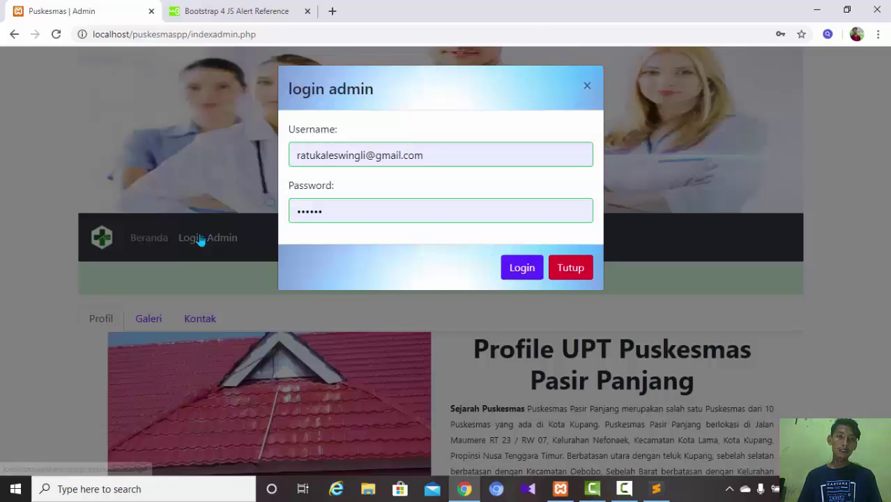
left_click(586, 87)
left_click(223, 20)
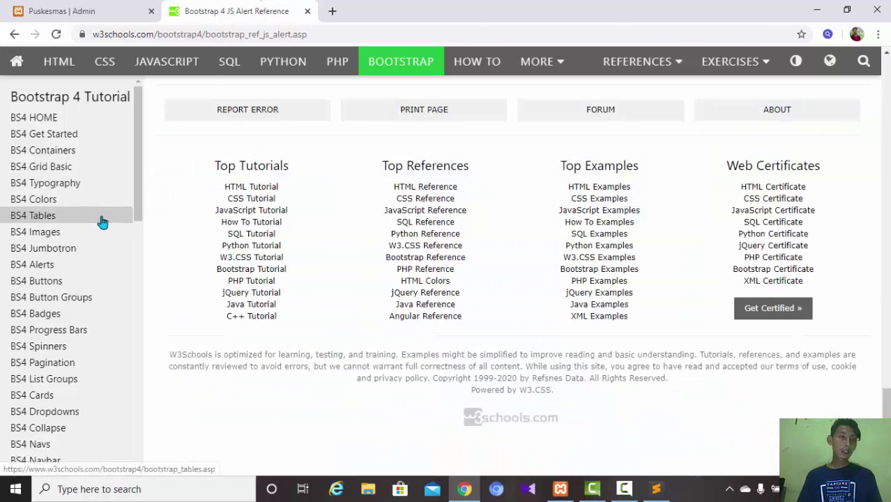
- Open the BS4 Modal lesson from the sidebar and scroll through its modal examples
scroll(98, 199, "up", 20)
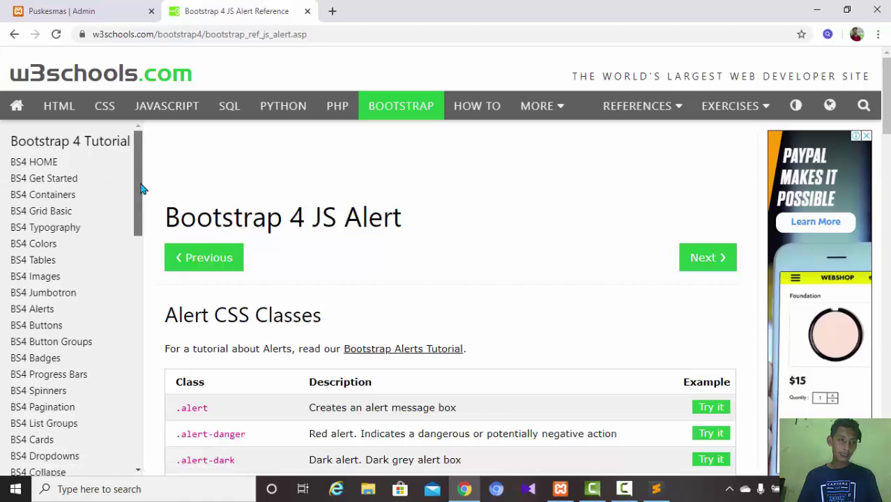
left_click_drag(139, 184, 140, 206)
scroll(142, 230, "down", 3)
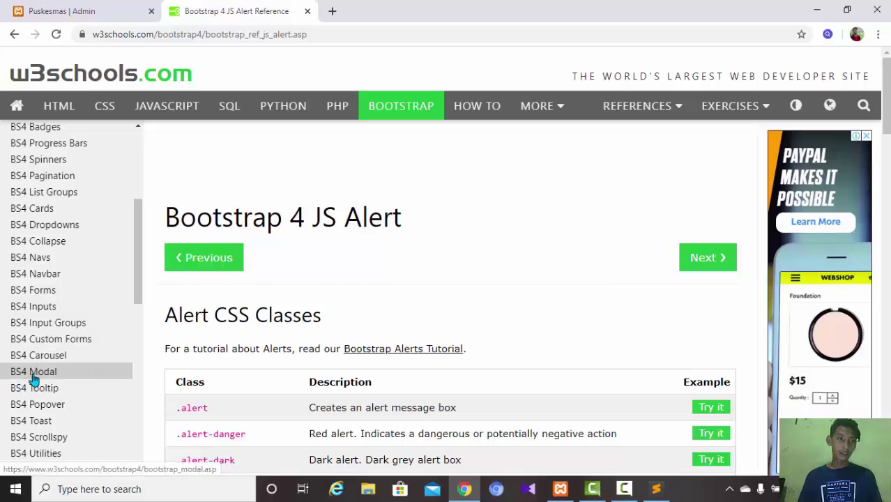
left_click(51, 339)
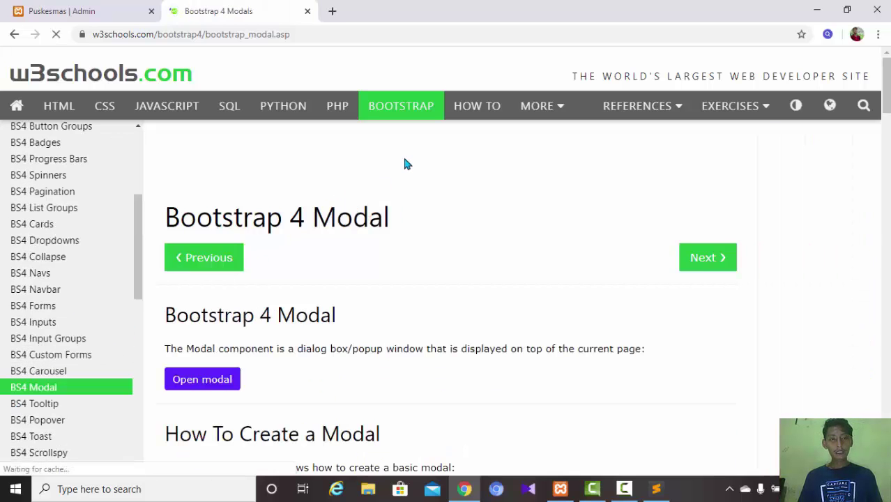
scroll(569, 243, "down", 20)
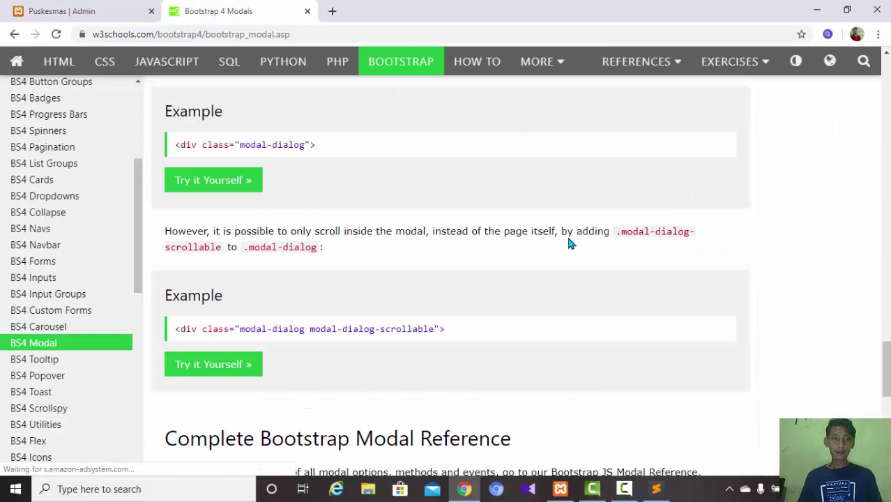
scroll(569, 242, "up", 20)
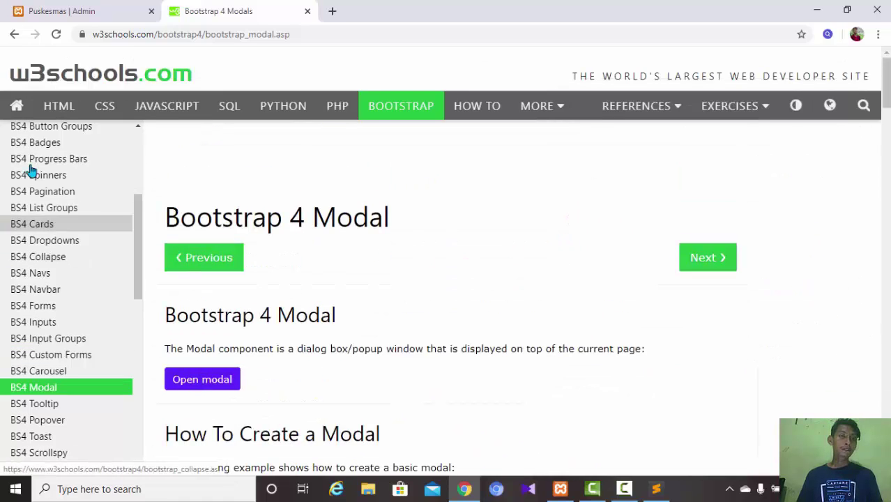
- Open the Login Admin dialog on the Puskesmas tab and delete the autofilled username and password
left_click(111, 10)
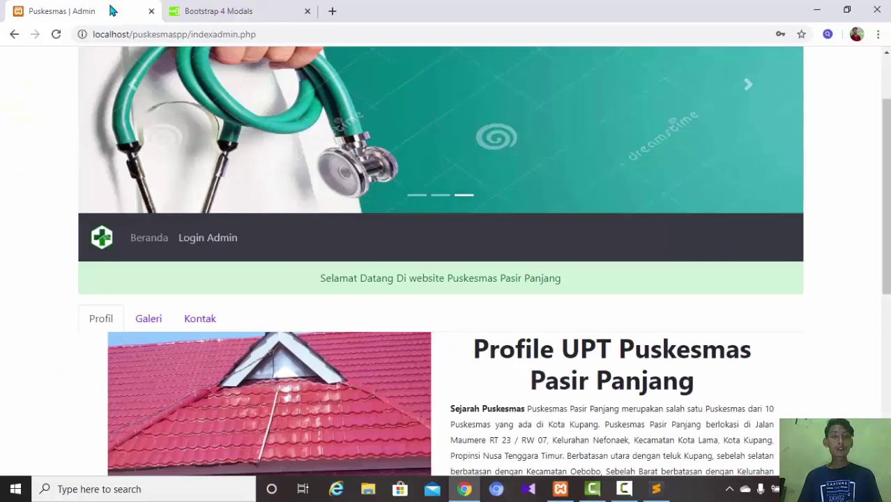
left_click(201, 241)
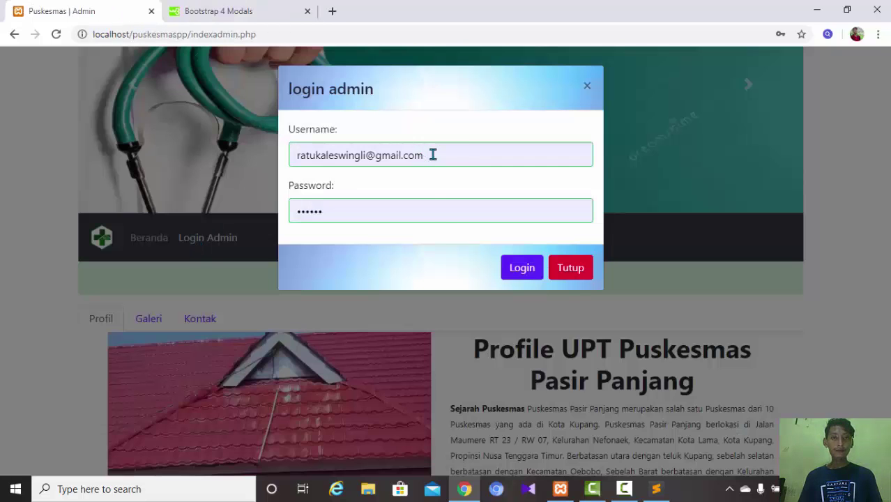
left_click_drag(431, 154, 165, 158)
key("BackSpace")
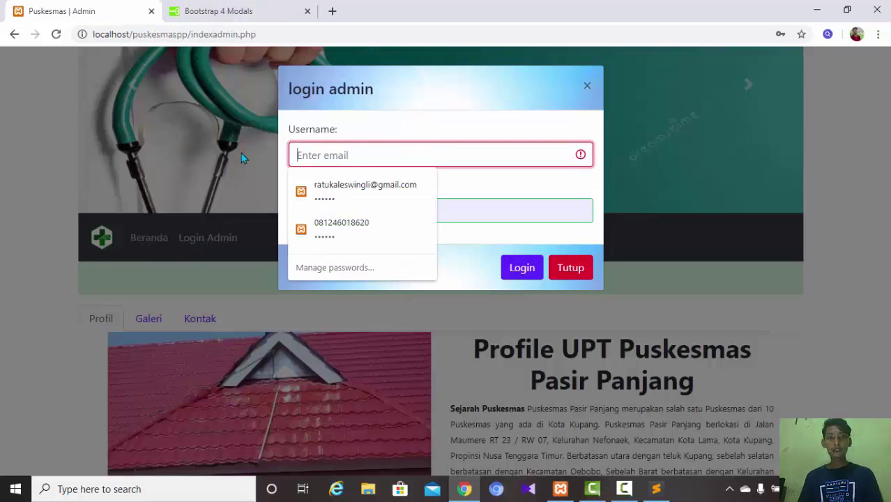
left_click(481, 218)
left_click_drag(427, 211, 293, 213)
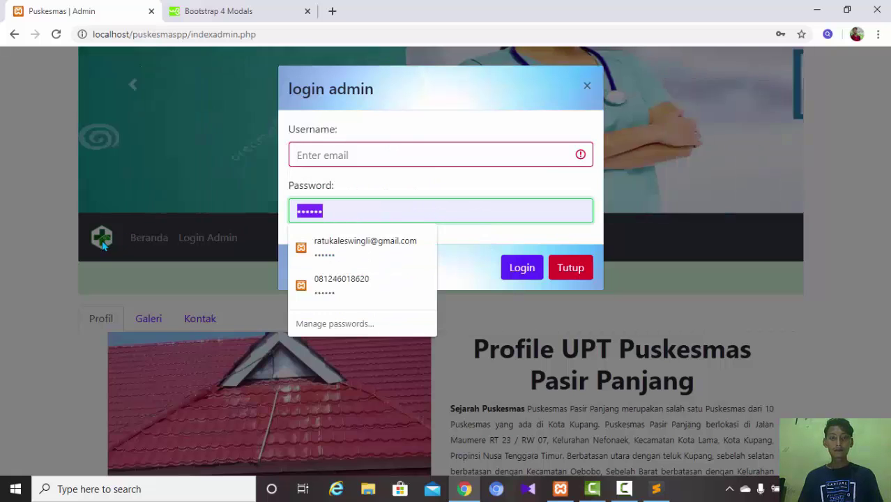
key("BackSpace")
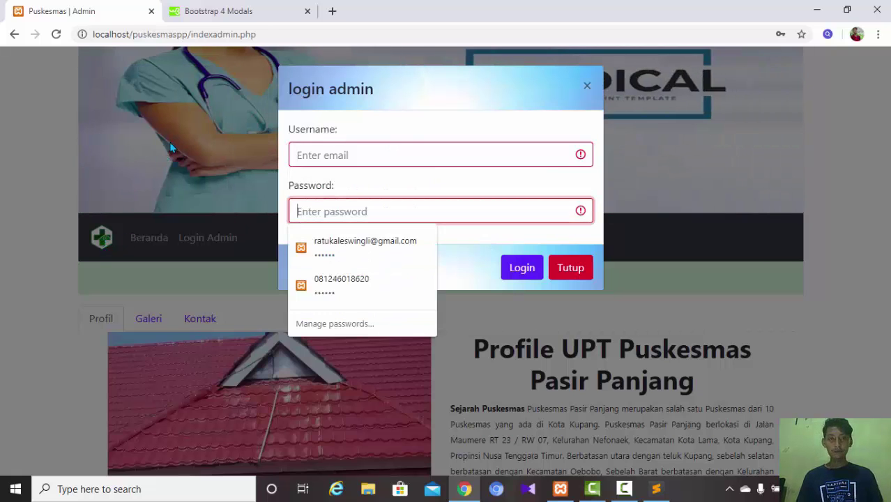
- Dismiss Chrome's saved-login suggestions, leaving the Username field empty and focused
left_click(399, 175)
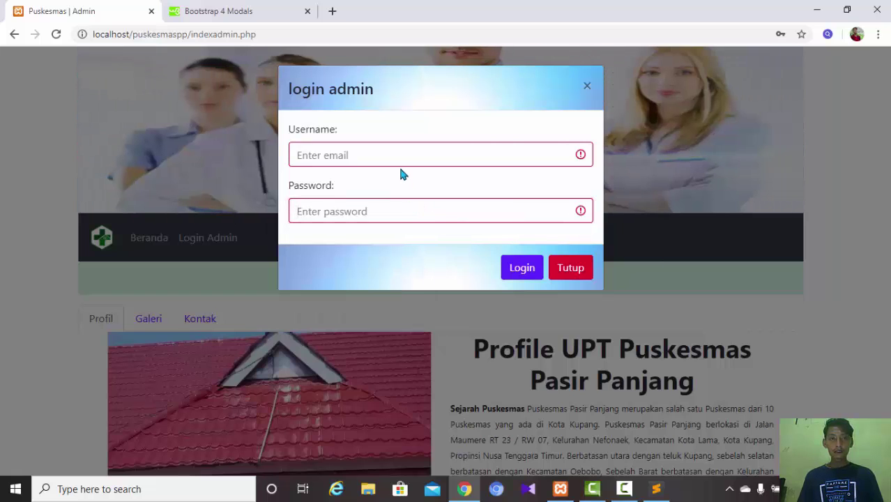
left_click(580, 156)
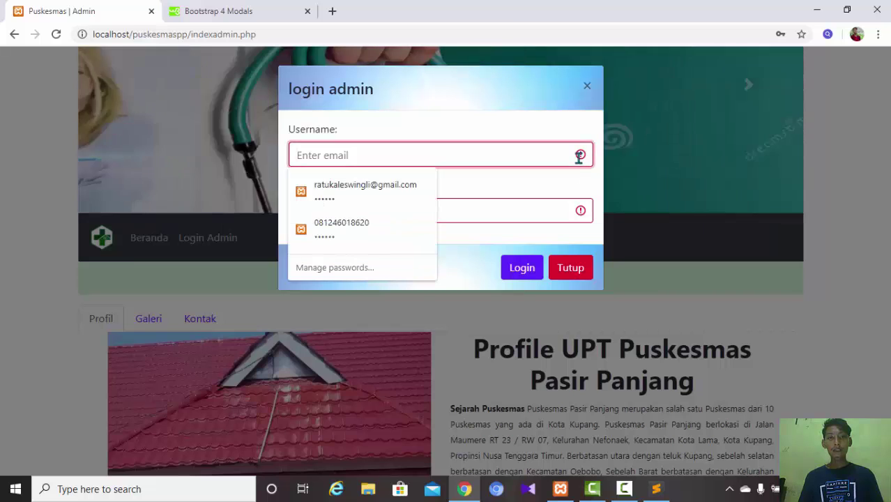
left_click(567, 182)
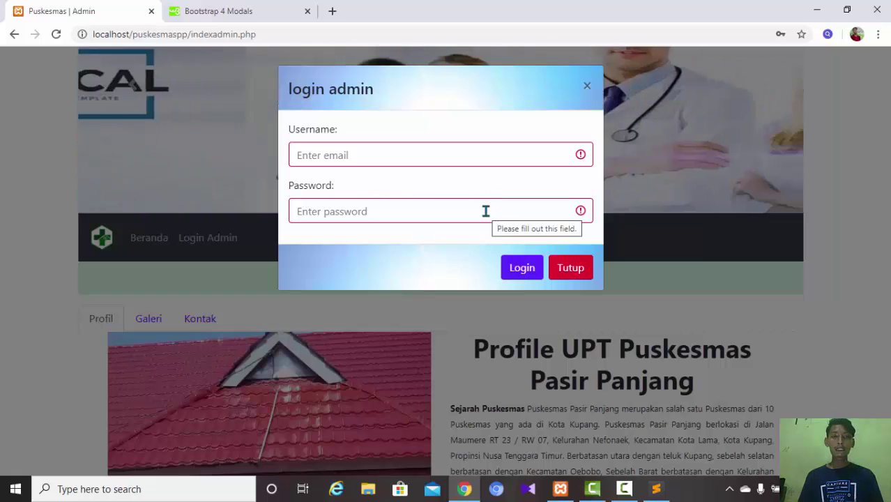
left_click(486, 210)
left_click(349, 161)
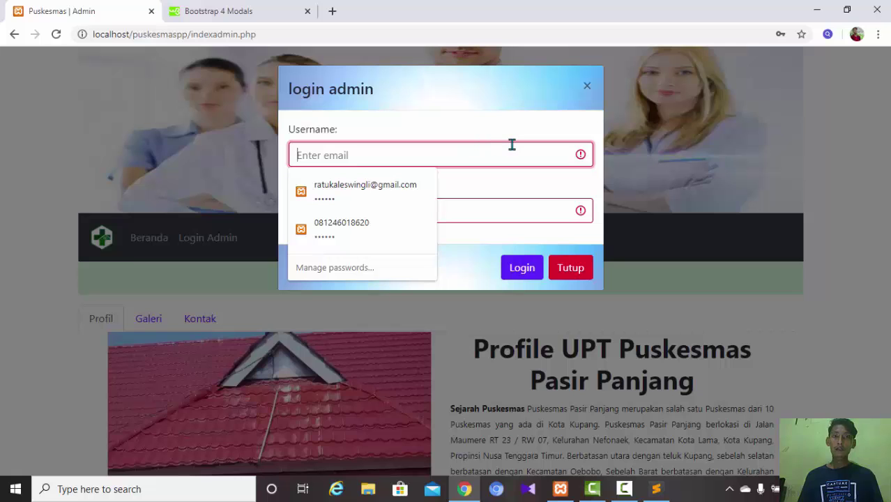
left_click(550, 192)
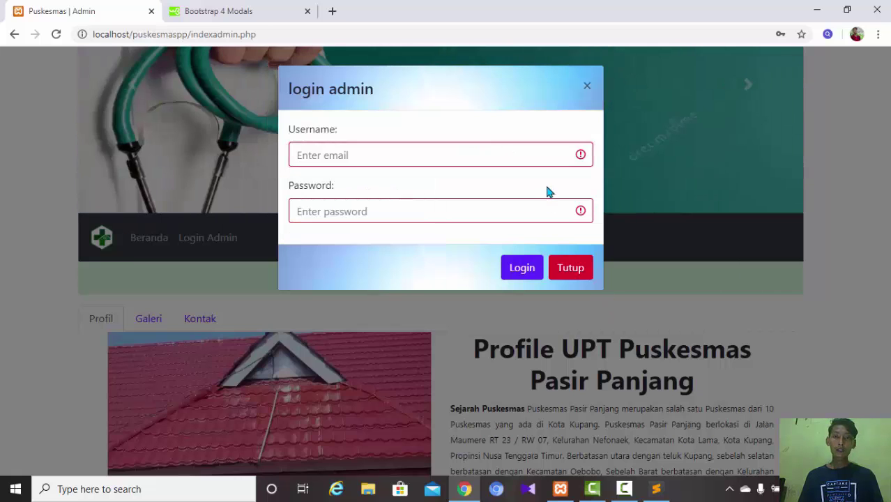
left_click(446, 156)
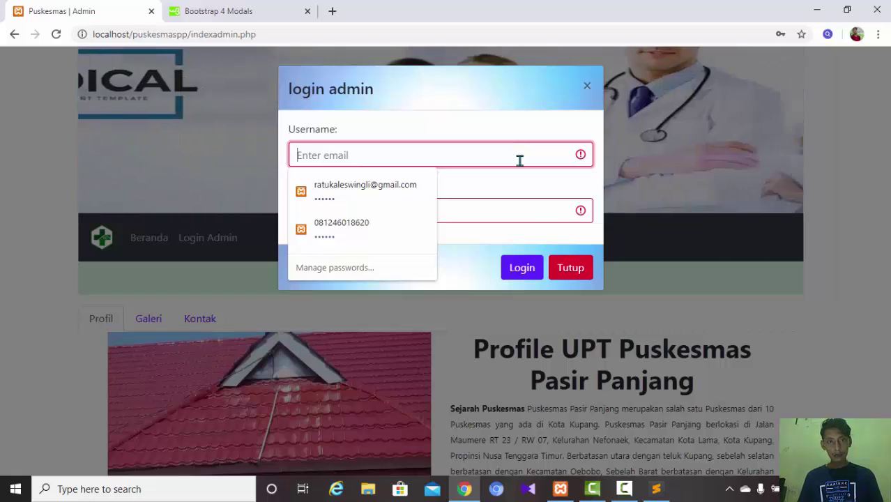
left_click(532, 213)
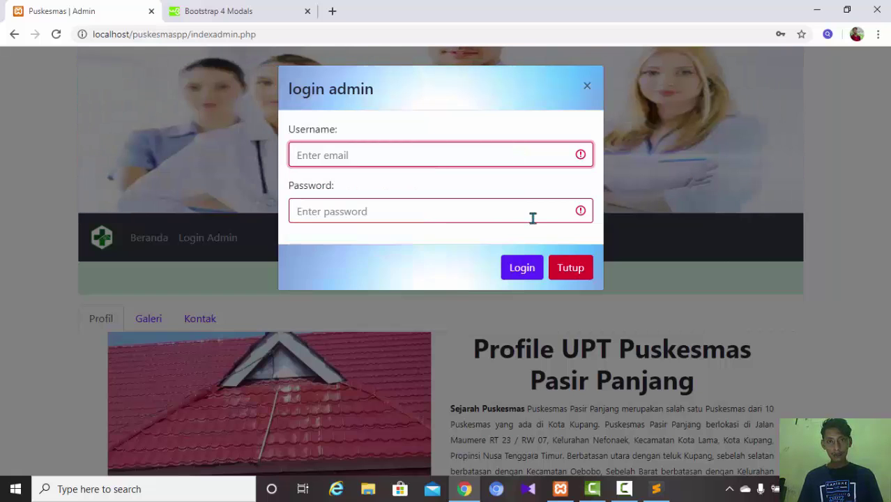
left_click(581, 156)
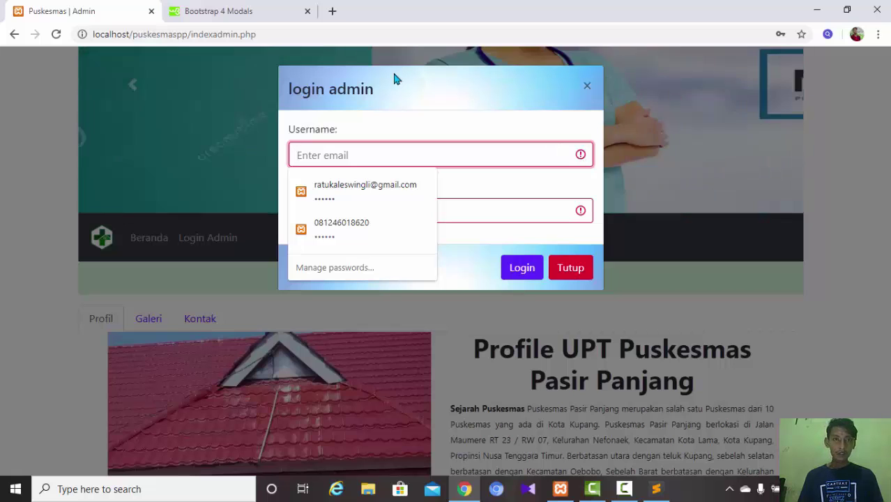
left_click(400, 79)
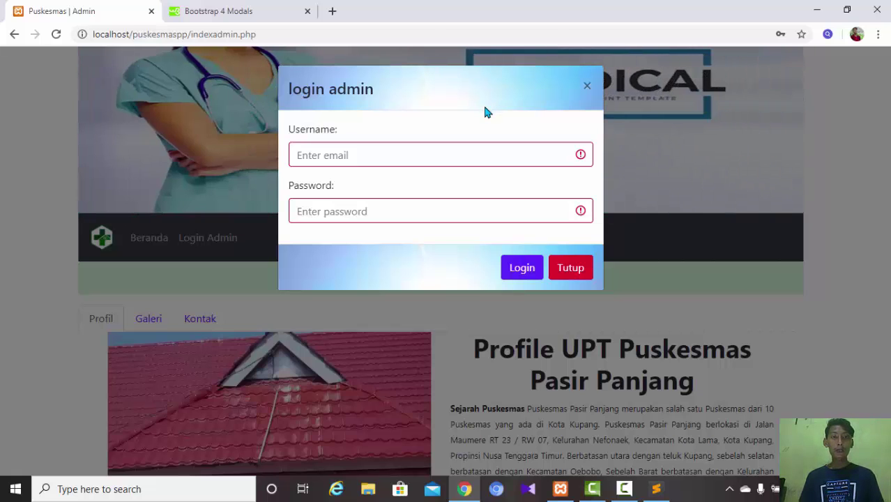
- Fill the login with Chrome's first saved admin account and submit it
left_click(390, 147)
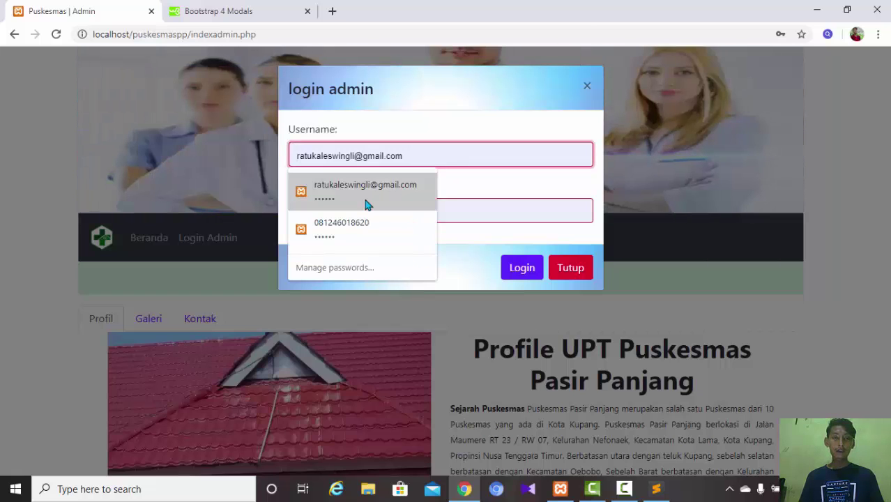
left_click(367, 204)
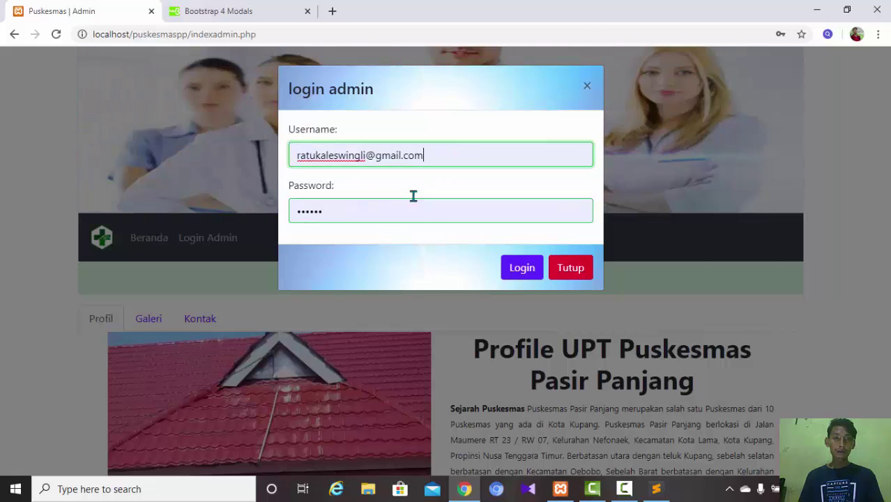
left_click(437, 152)
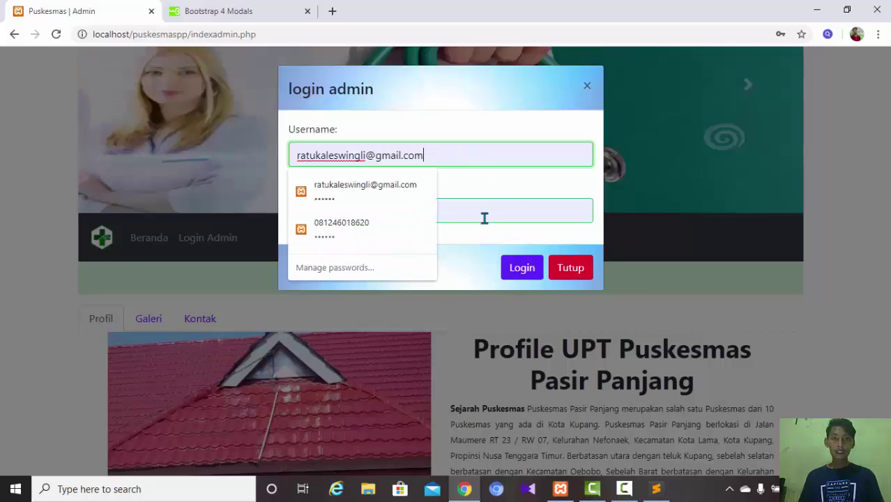
left_click(484, 215)
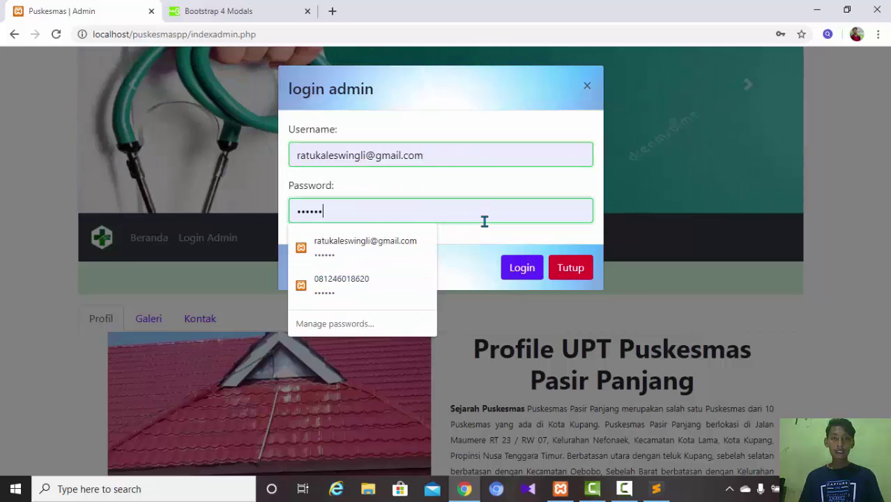
left_click(458, 256)
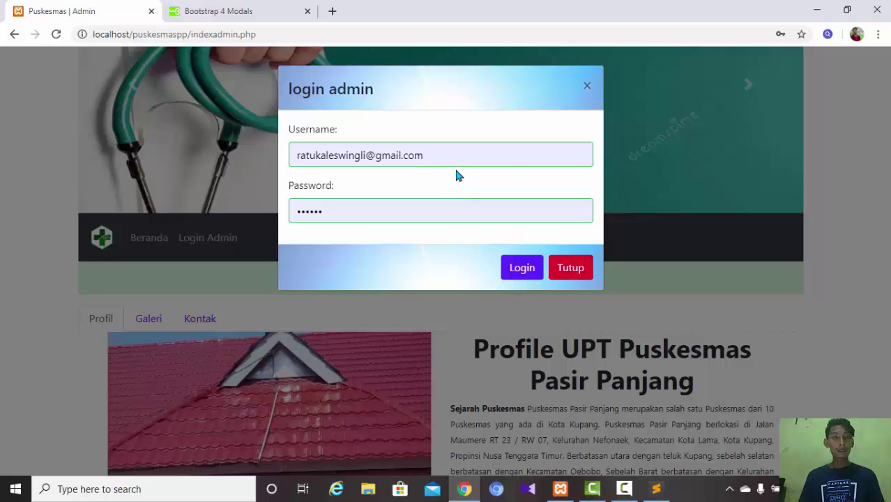
left_click(539, 269)
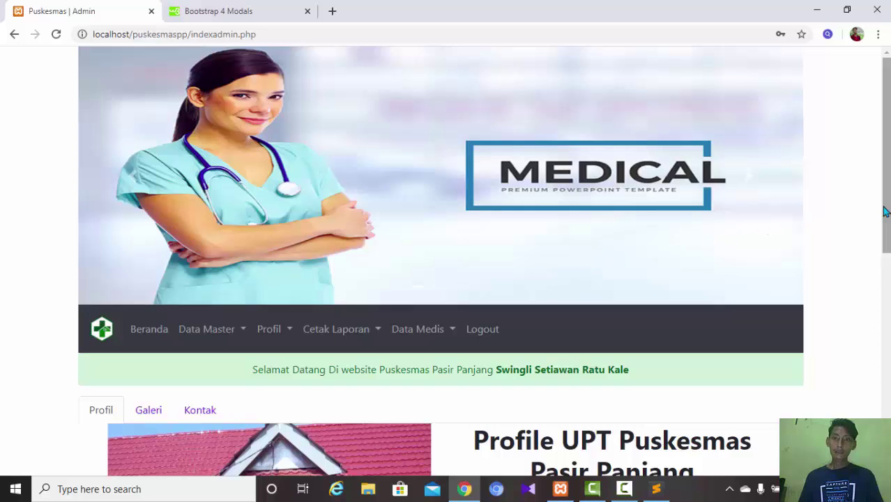
- View and close the Data Pasien and Data Admin tables from the Data Master menu
left_click_drag(889, 202, 882, 243)
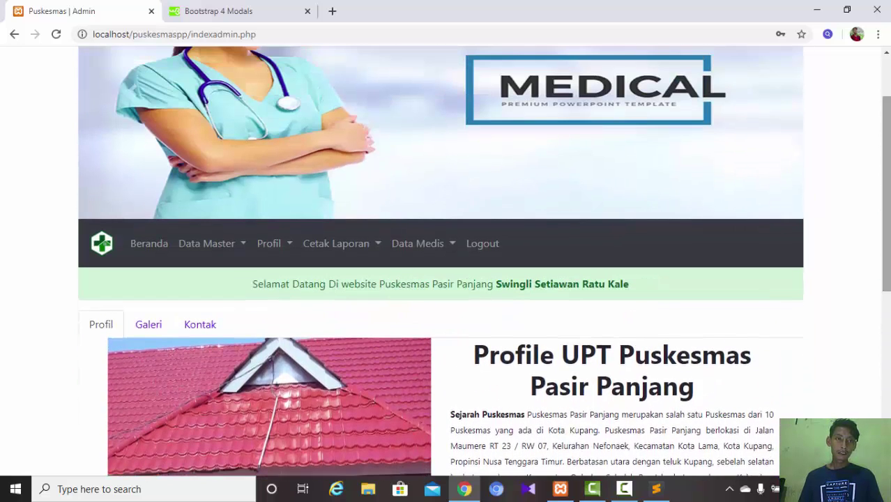
left_click(228, 242)
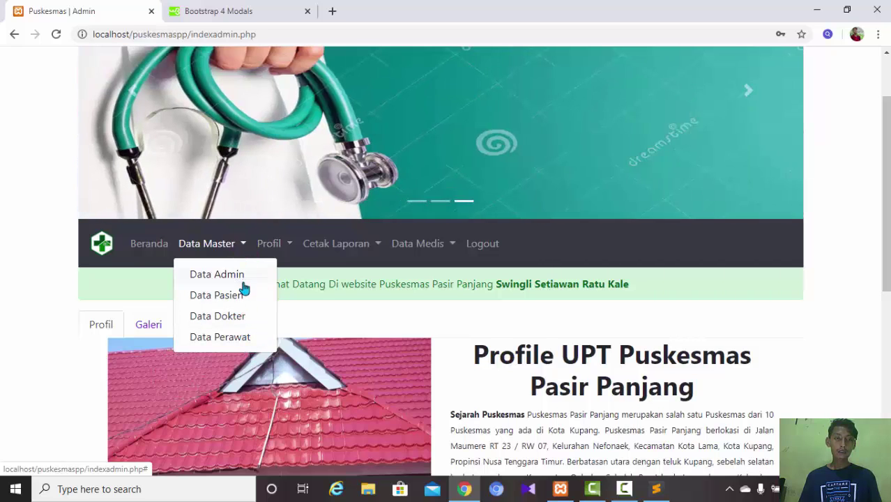
left_click(238, 302)
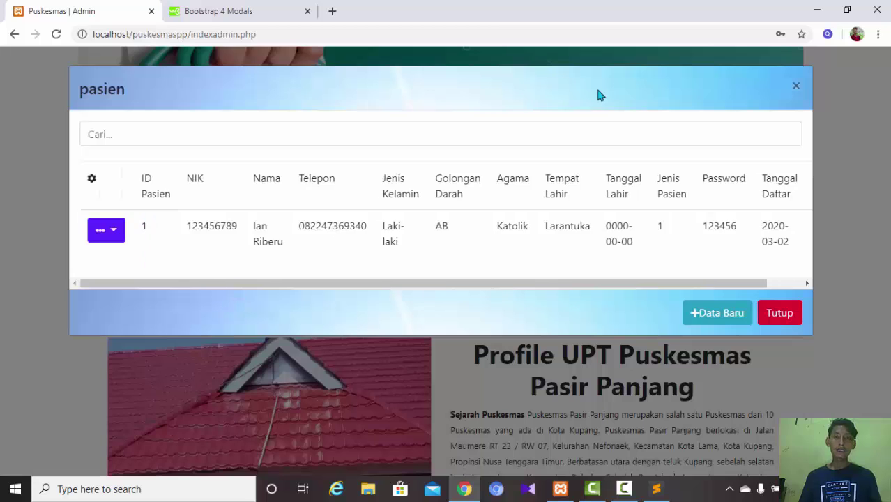
left_click(776, 309)
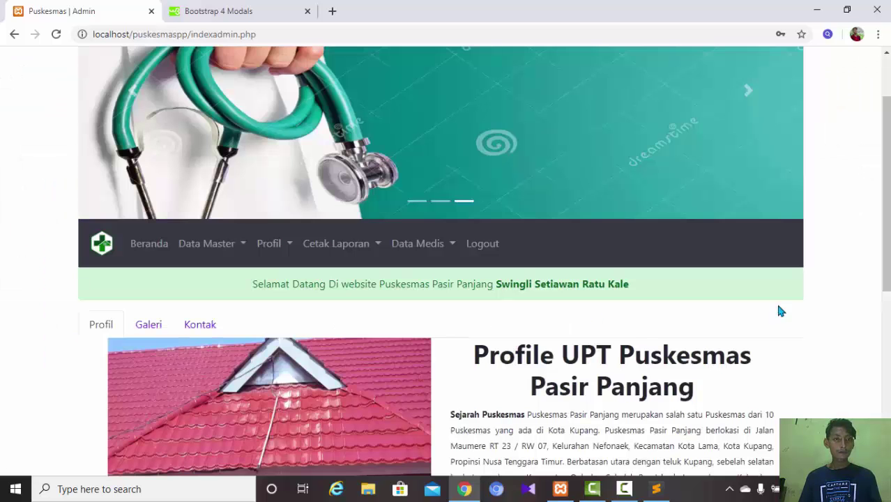
left_click(224, 244)
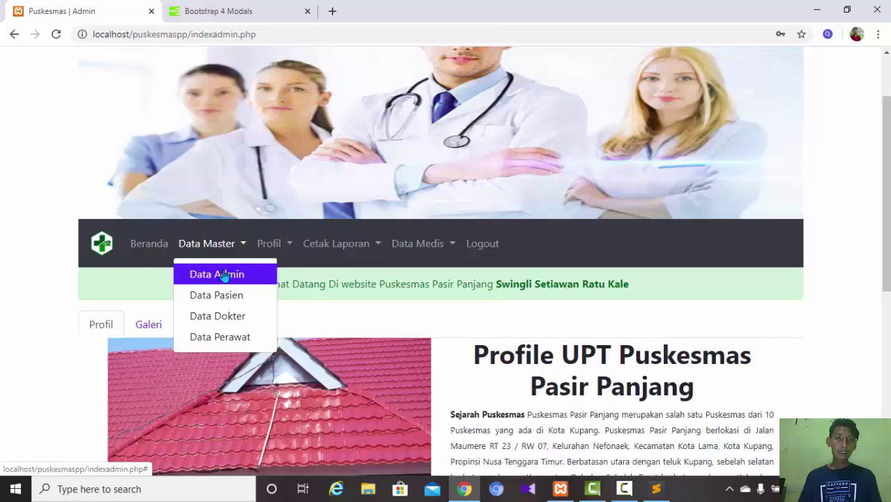
left_click(223, 276)
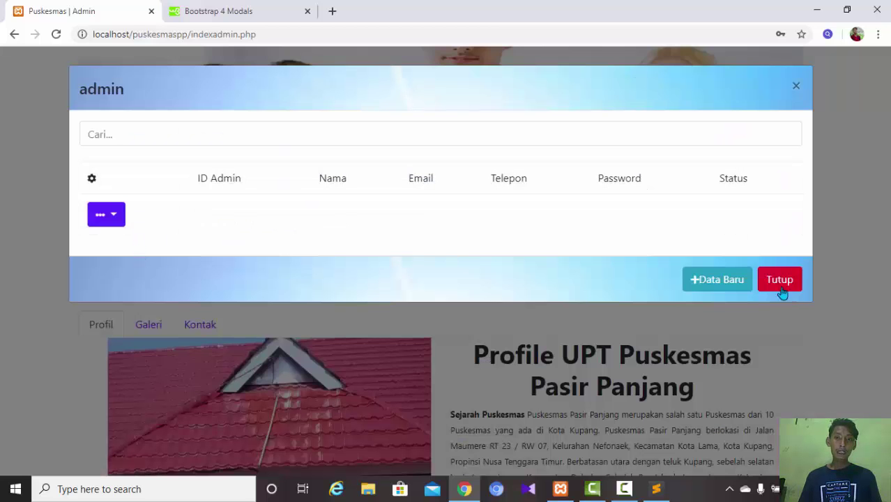
left_click(778, 280)
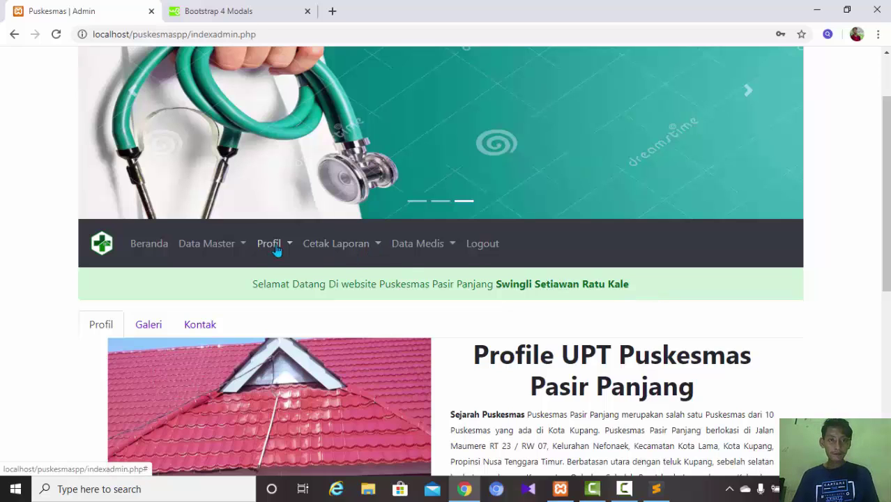
- Recheck the pasien table, still holding only patient ID 1, then switch to the Bootstrap 4 Modals tab
left_click(240, 246)
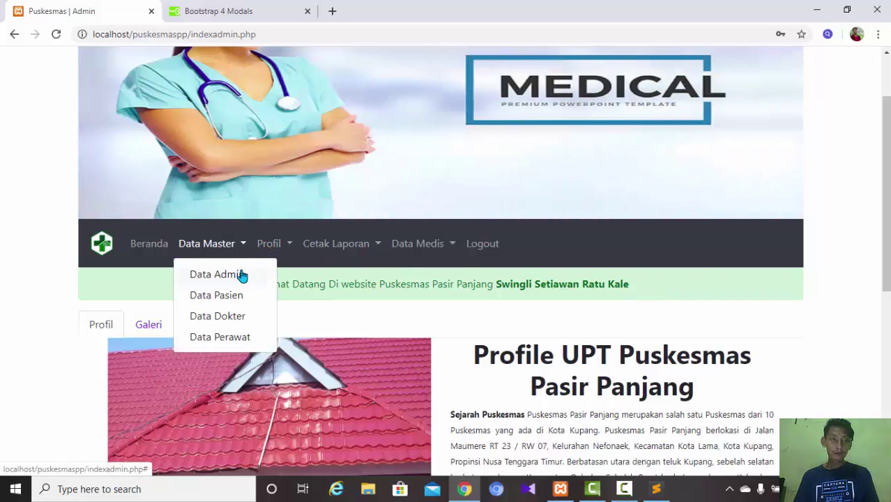
left_click(235, 294)
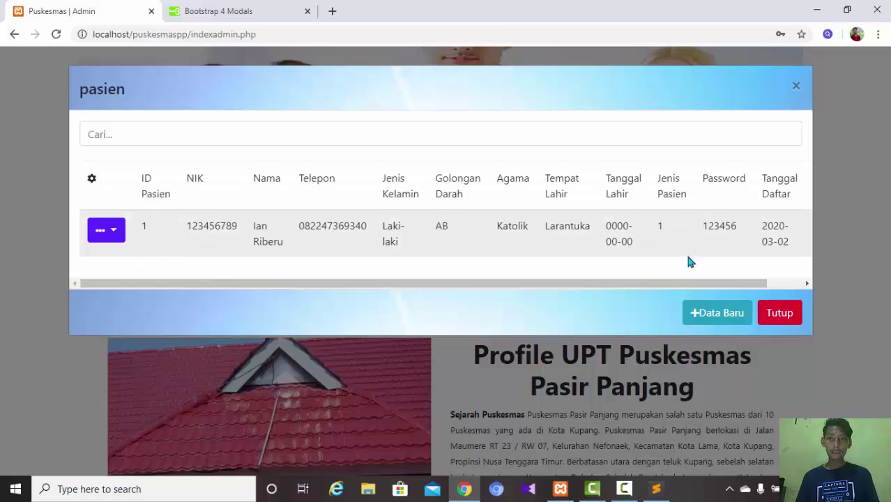
left_click(779, 319)
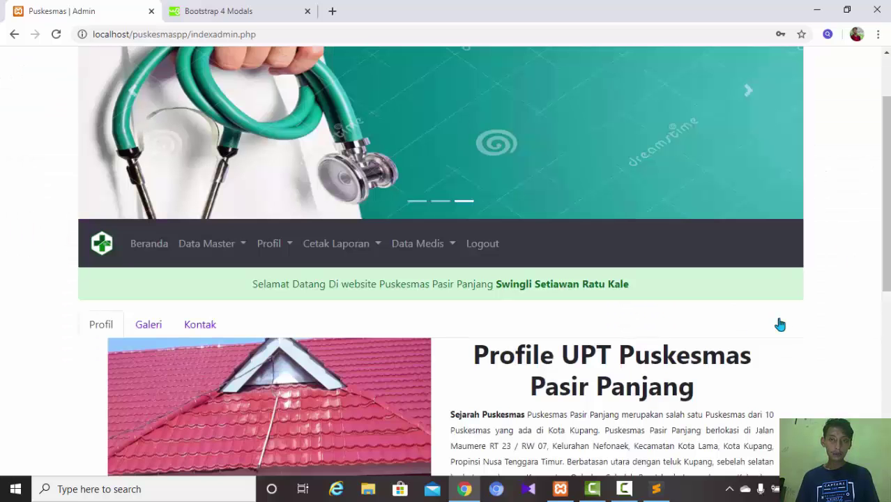
left_click(245, 250)
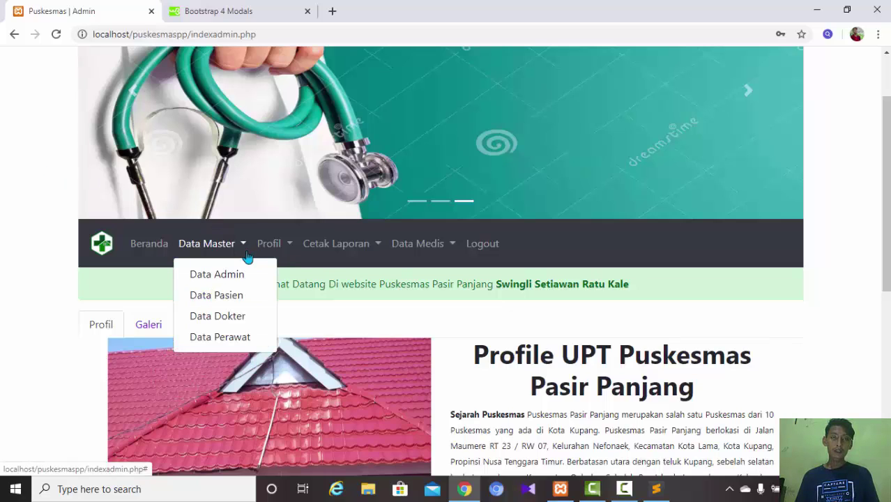
left_click(254, 10)
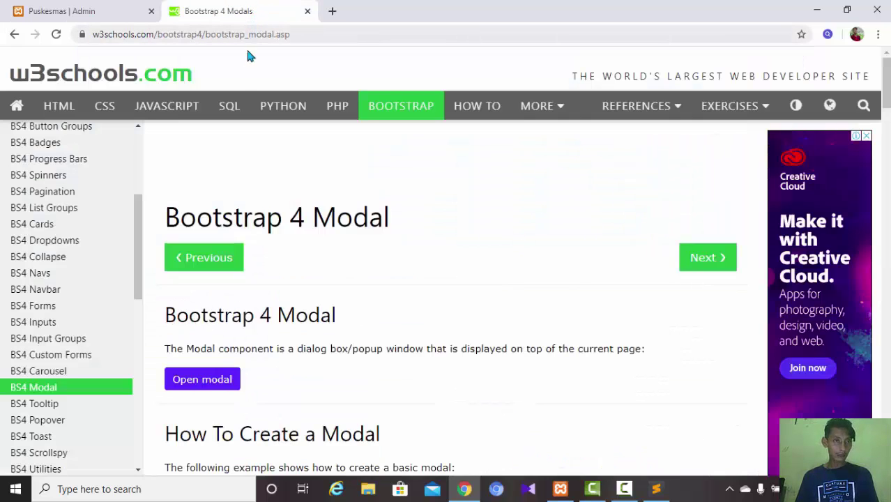
- Try the Dropdown Header example on W3Schools' Bootstrap 4 Dropdowns page, then return to the Puskesmas admin tab
left_click(89, 242)
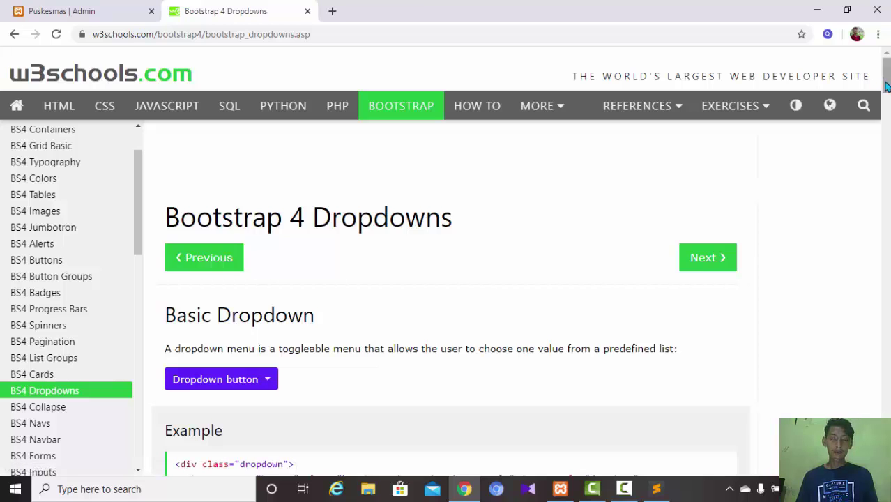
scroll(887, 85, "down", 7)
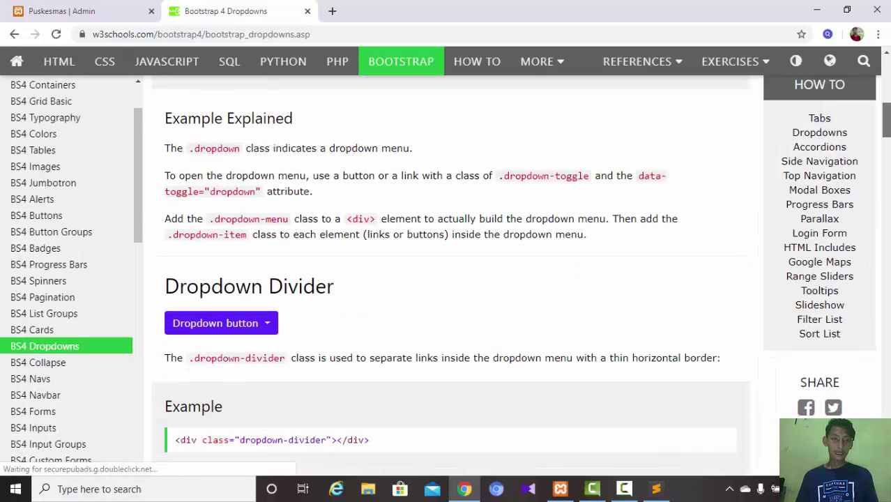
scroll(449, 272, "down", 5)
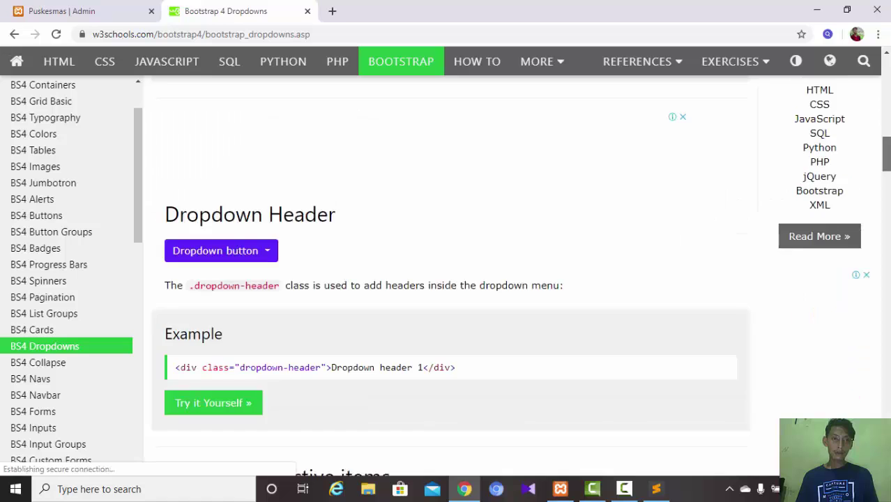
scroll(449, 272, "down", 2)
scroll(446, 128, "up", 2)
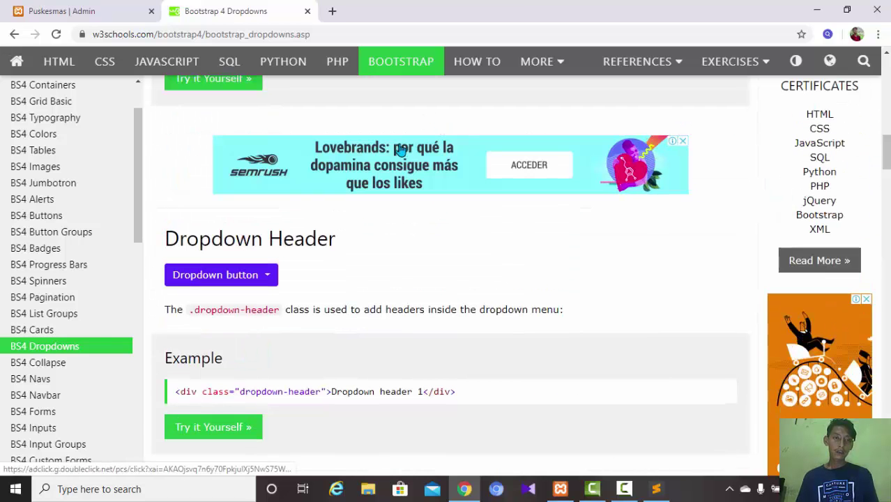
left_click(272, 277)
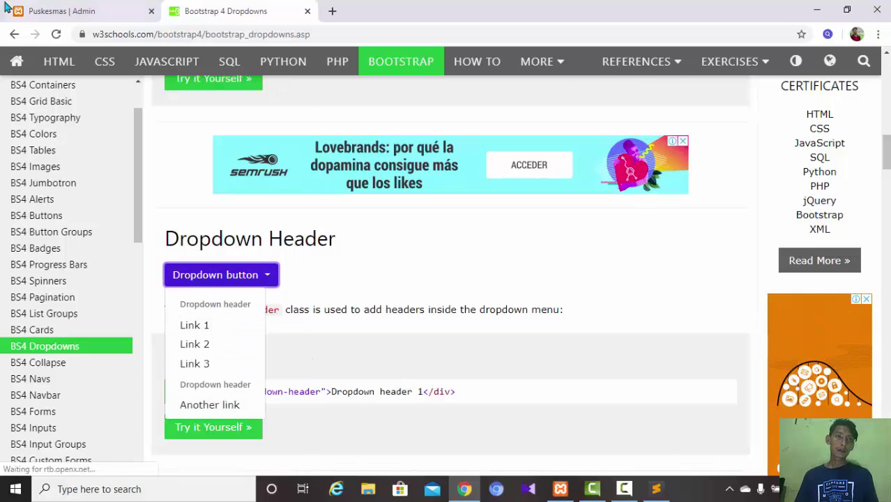
left_click(70, 11)
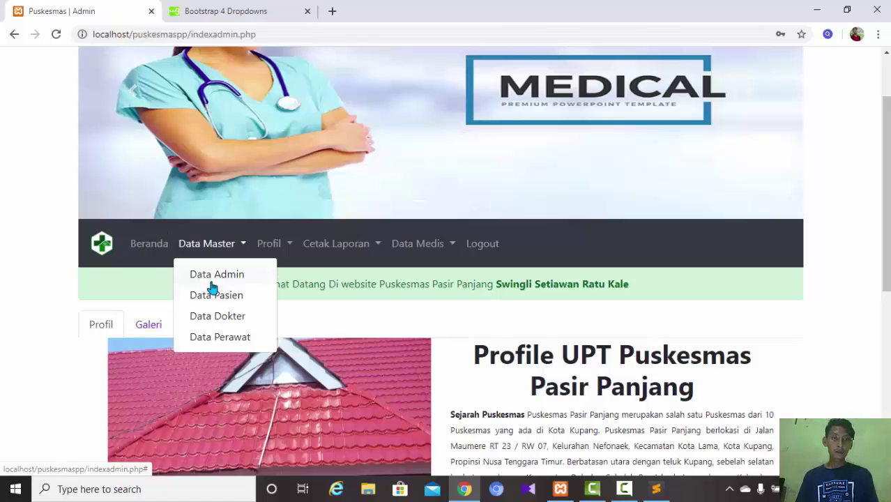
- Browse the Profil and Cetak Laporan navbar menus, then close them
left_click(243, 251)
left_click(287, 246)
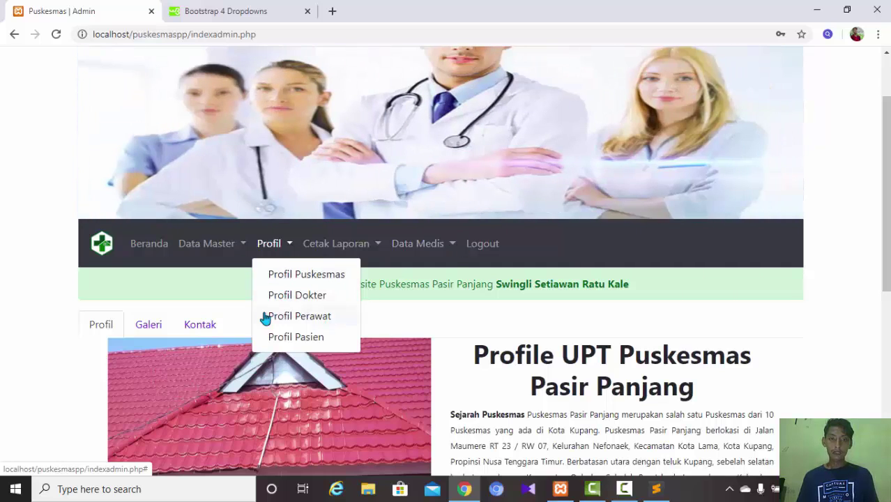
left_click(379, 245)
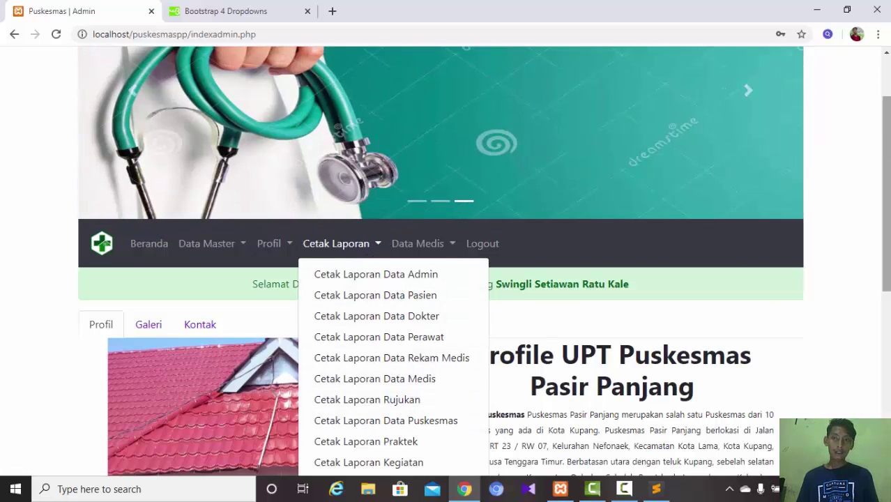
left_click_drag(887, 159, 887, 249)
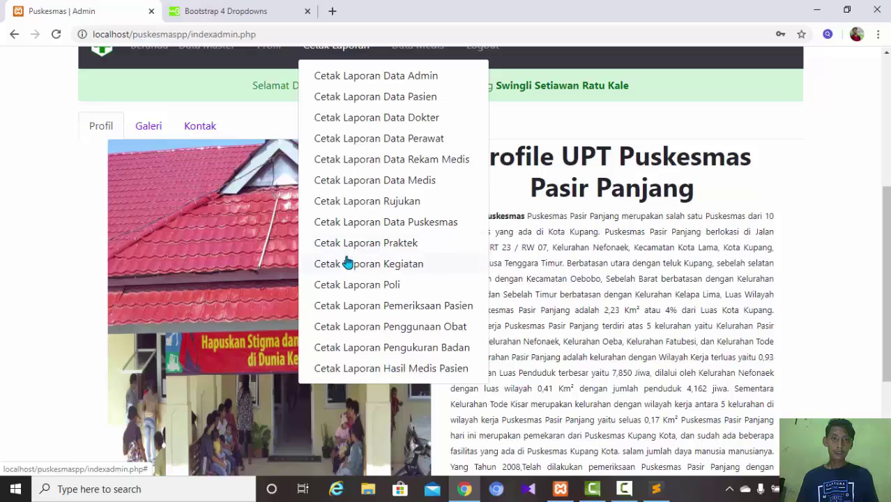
left_click(540, 136)
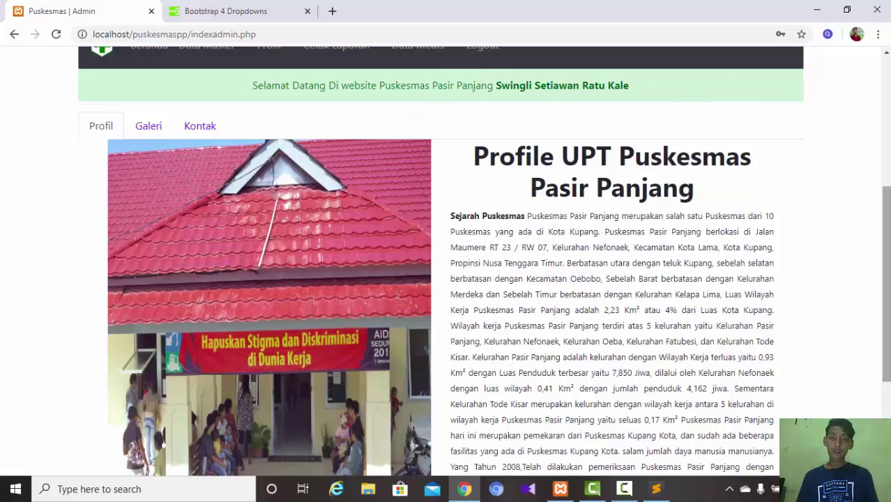
- Show the Data Medis page list, then the Data Master page list
scroll(441, 261, "up", 2)
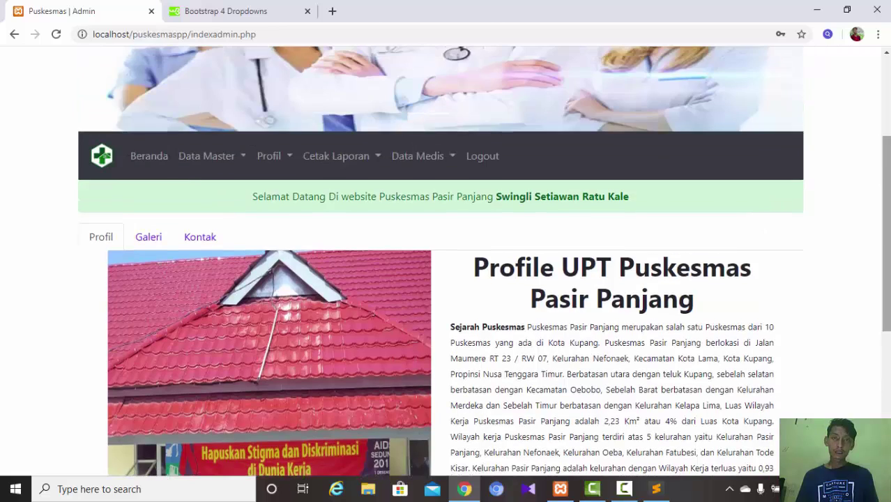
left_click(424, 155)
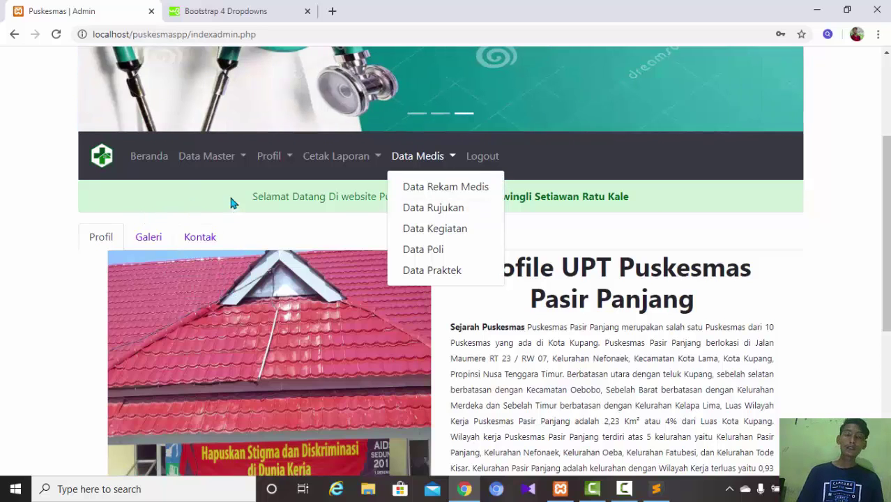
left_click(240, 157)
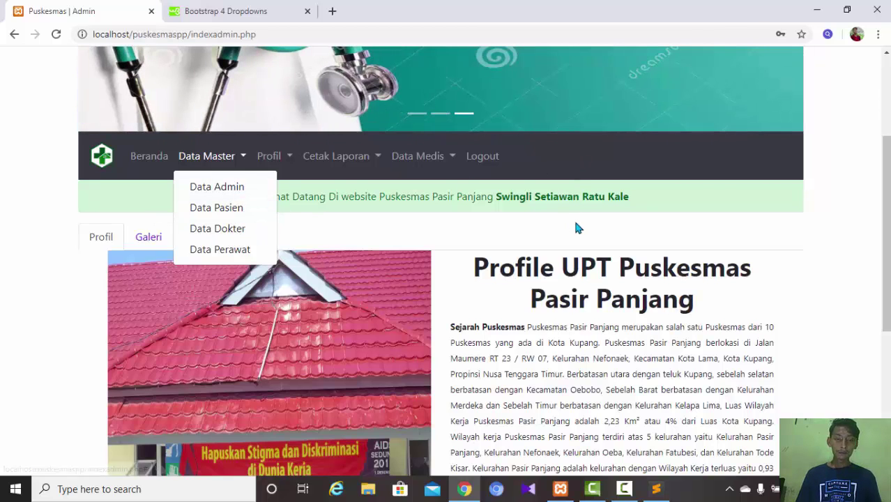
- Open Data Master > Data Pasien, see only patient ID 1, close the table and switch to Sublime Text
left_click(240, 209)
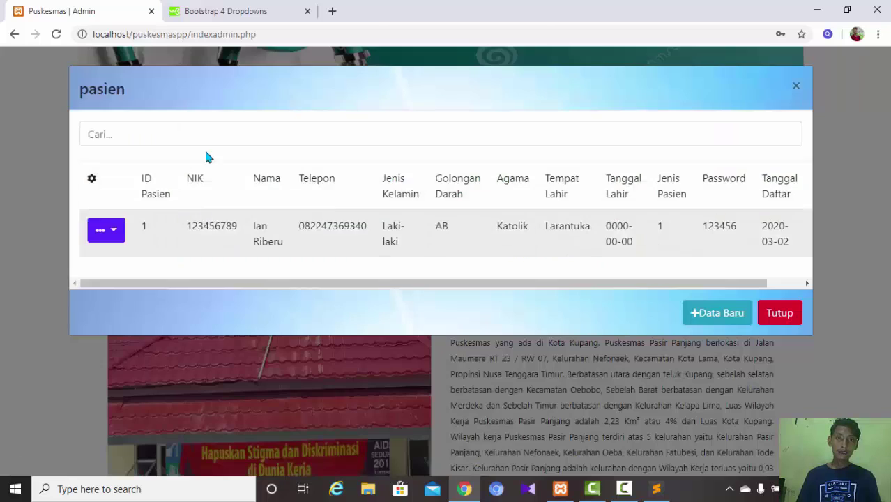
left_click(160, 142)
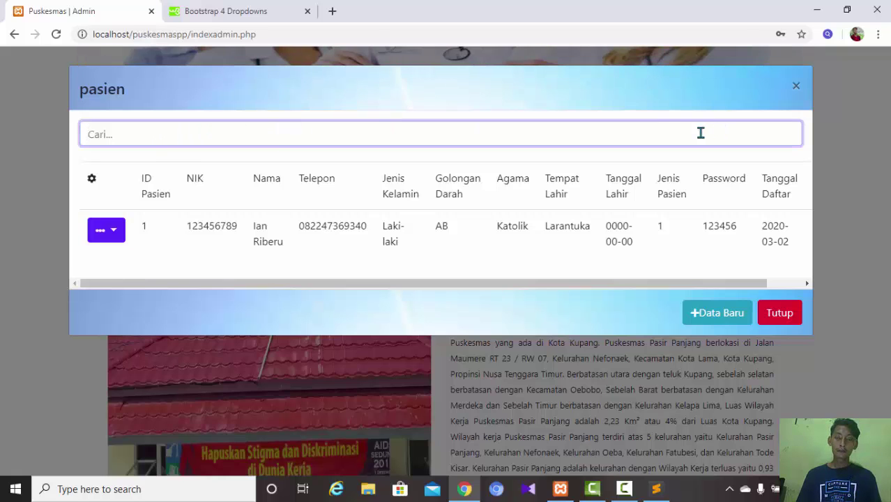
left_click(767, 312)
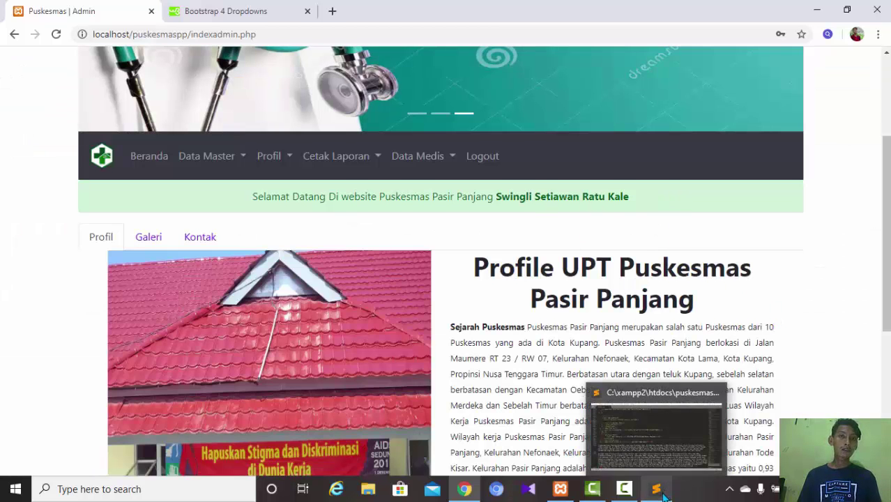
left_click(668, 469)
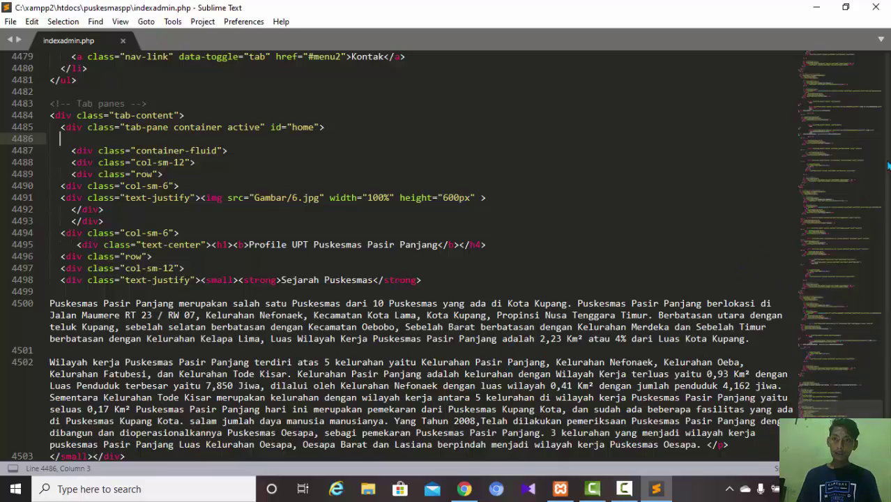
- Move up through indexadmin.php via the minimap from around line 3941 to line 2834
left_click(824, 374)
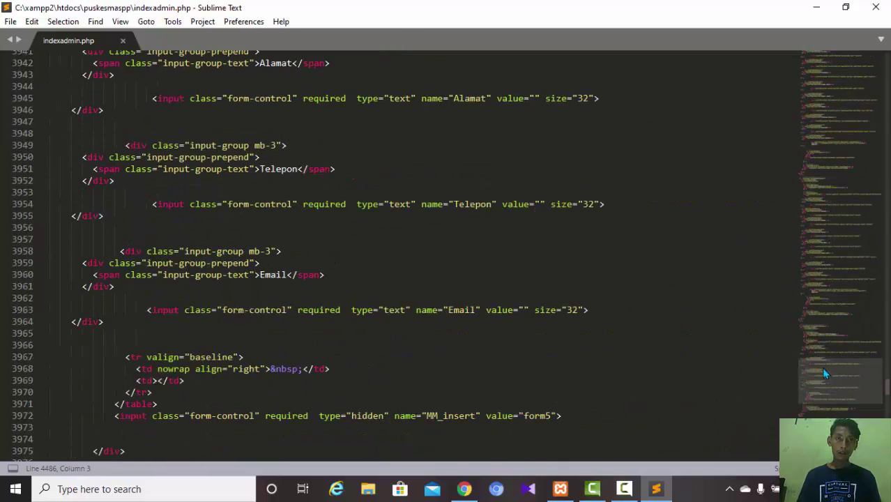
left_click_drag(824, 373, 829, 320)
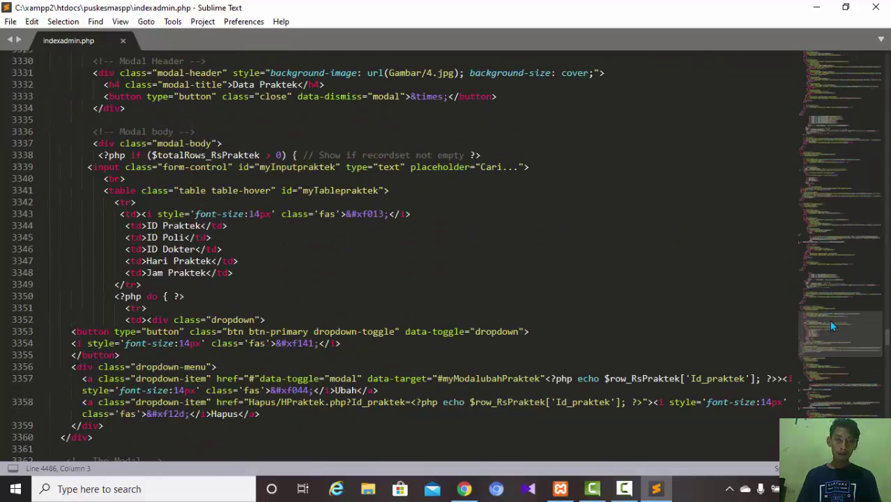
scroll(816, 321, "up", 5)
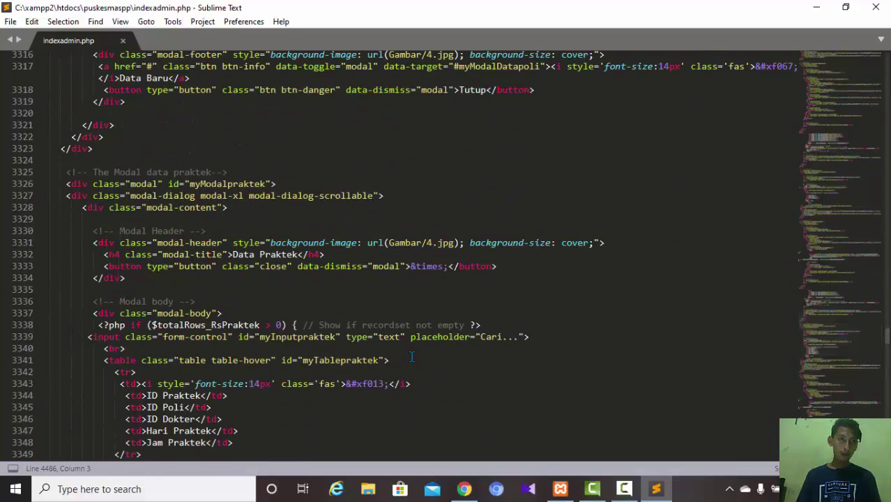
left_click(227, 208)
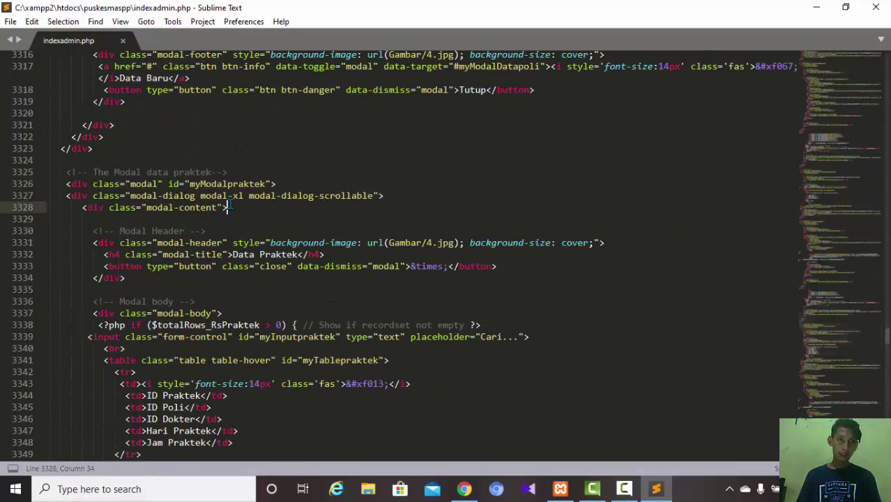
left_click(828, 302)
left_click(828, 300)
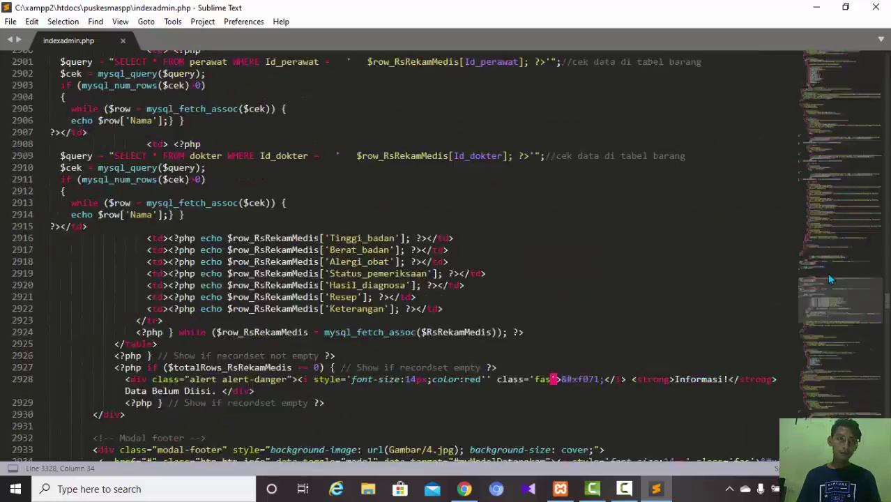
left_click(827, 276)
left_click(211, 314)
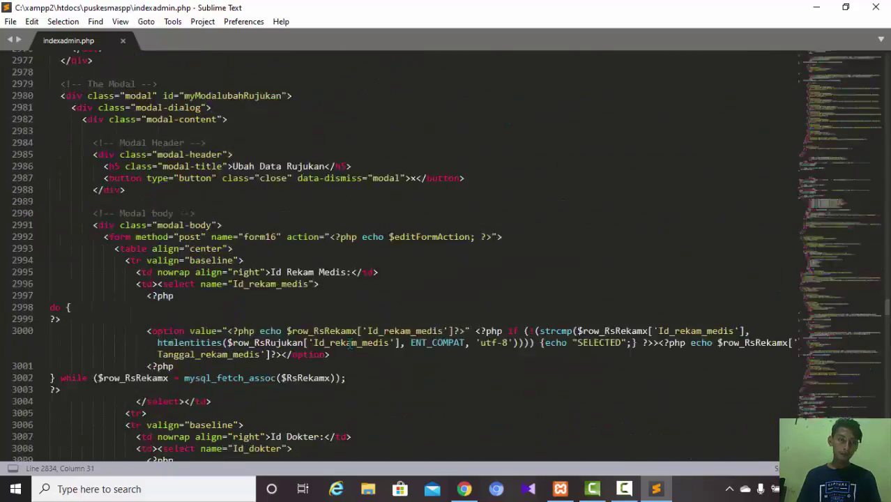
- Jump near line 1900 and place the cursor on the myModaladmin dialog line
scroll(349, 341, "down", 20)
scroll(349, 342, "up", 20)
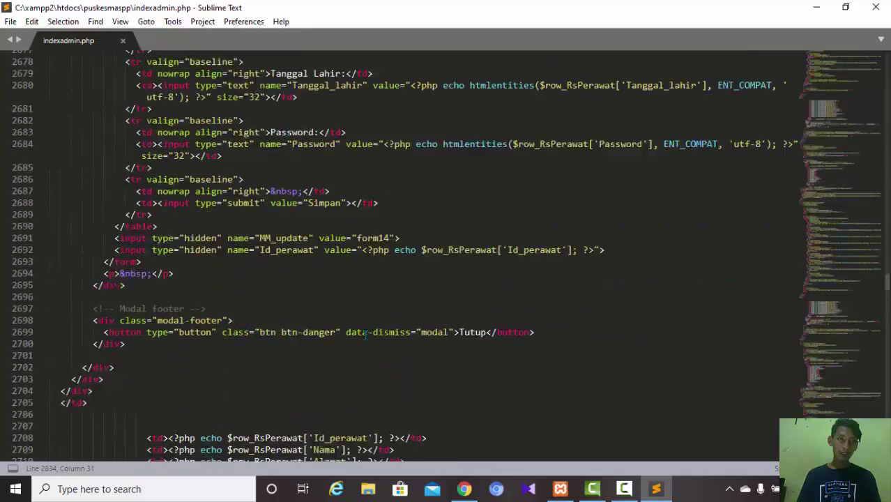
scroll(215, 277, "down", 10)
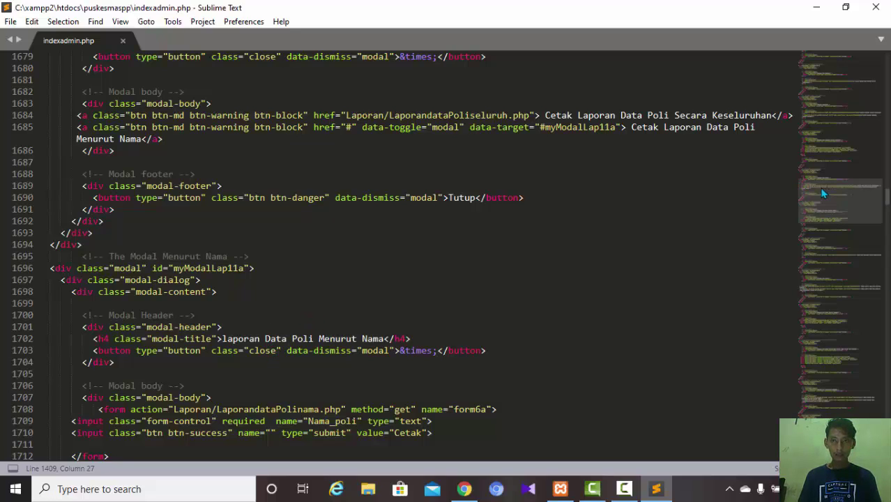
left_click(825, 212)
left_click_drag(825, 212, 830, 223)
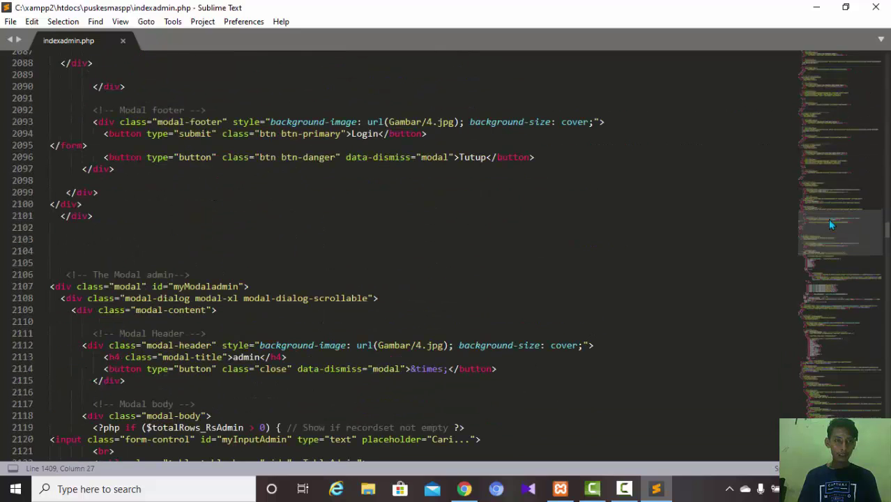
left_click(186, 298)
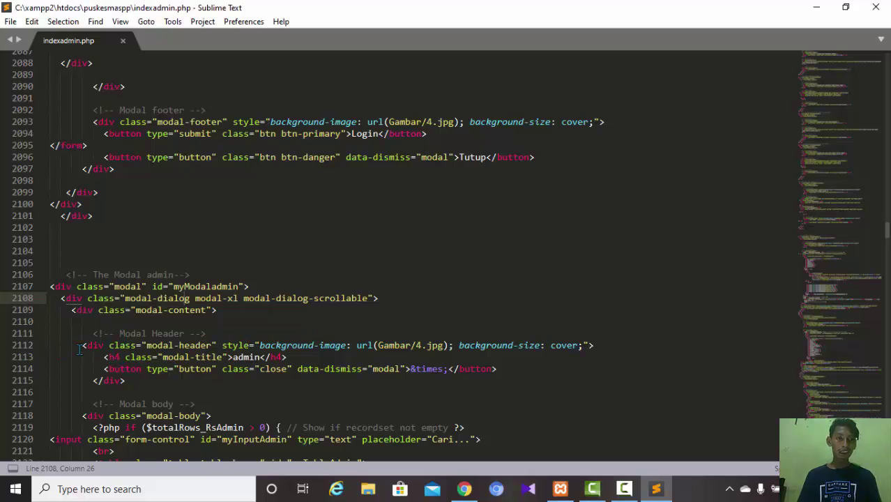
- Inspect the Gambar/4.jpg background image path on line 2112, then return to Chrome
left_click_drag(82, 348, 550, 344)
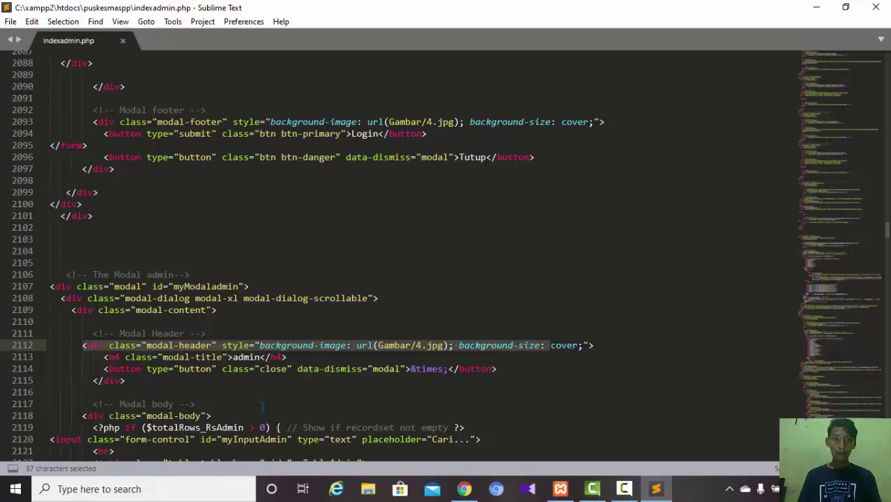
left_click(406, 345)
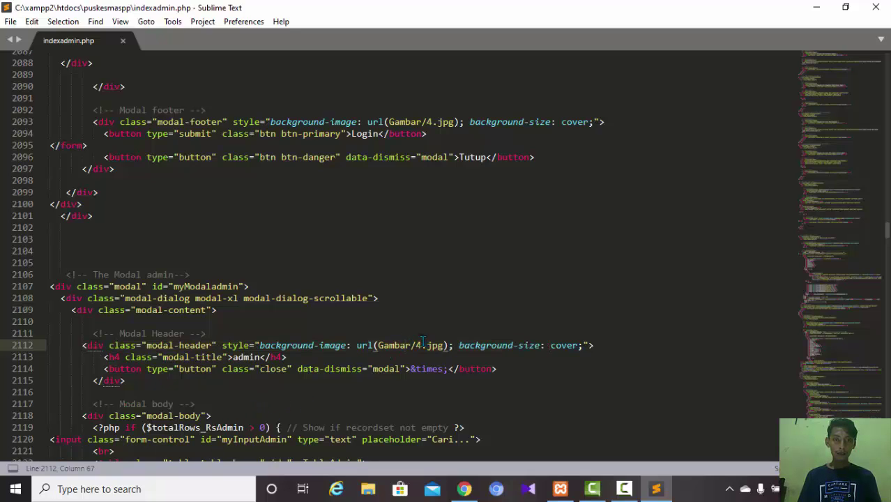
double_click(406, 345)
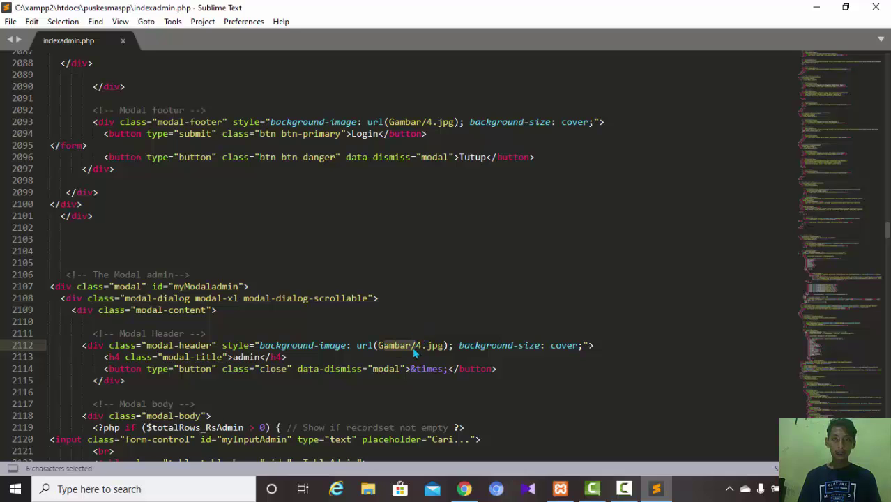
left_click(421, 345)
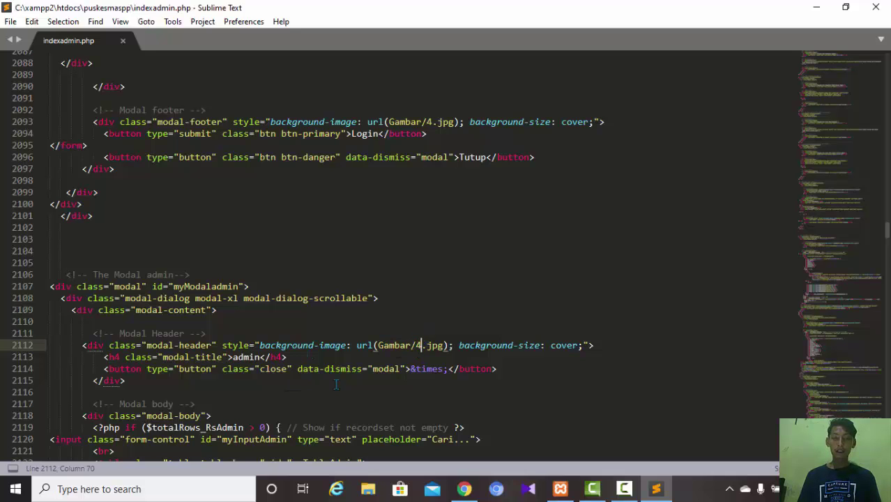
left_click(463, 488)
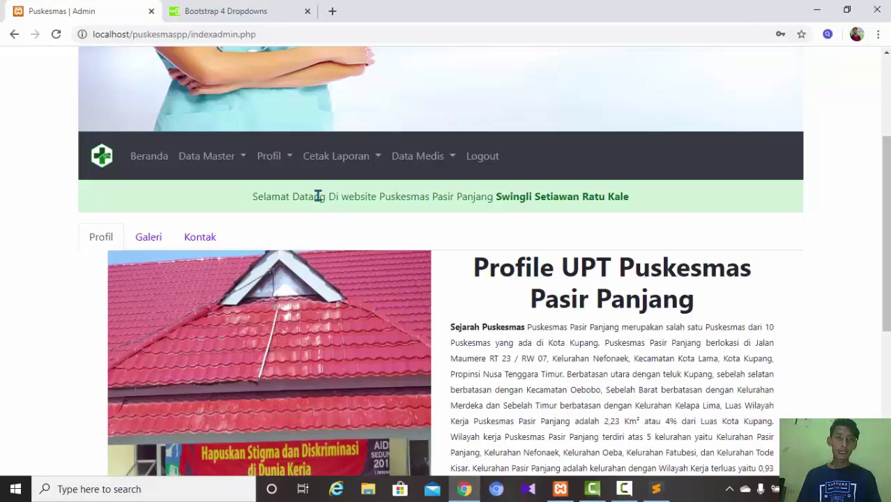
- Open Data Master > Data Pasien to show the single-patient table, then switch to Sublime Text
left_click(239, 157)
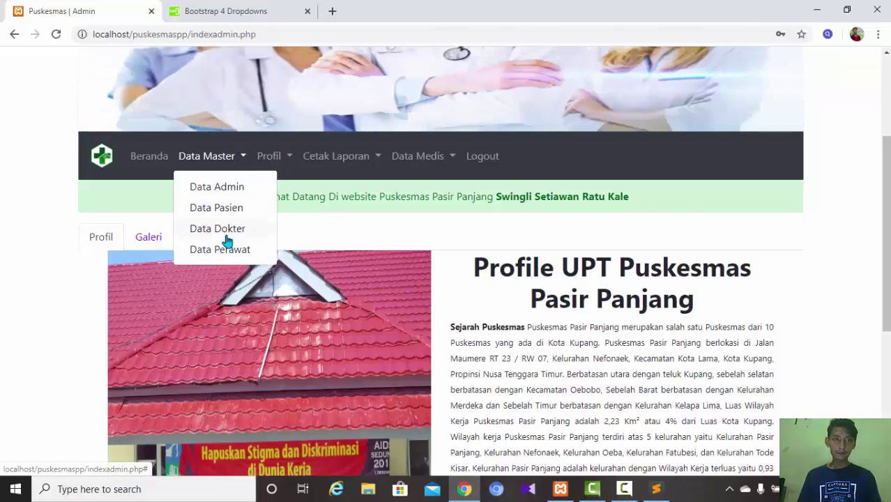
left_click(222, 208)
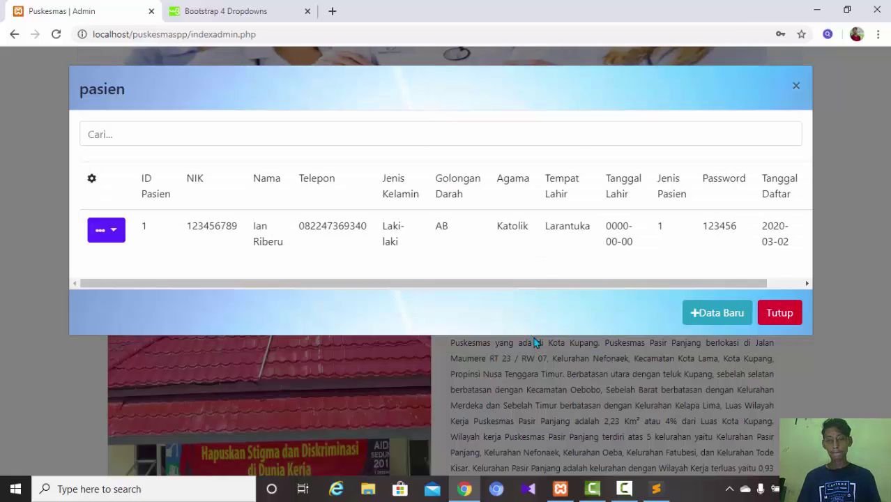
left_click(655, 491)
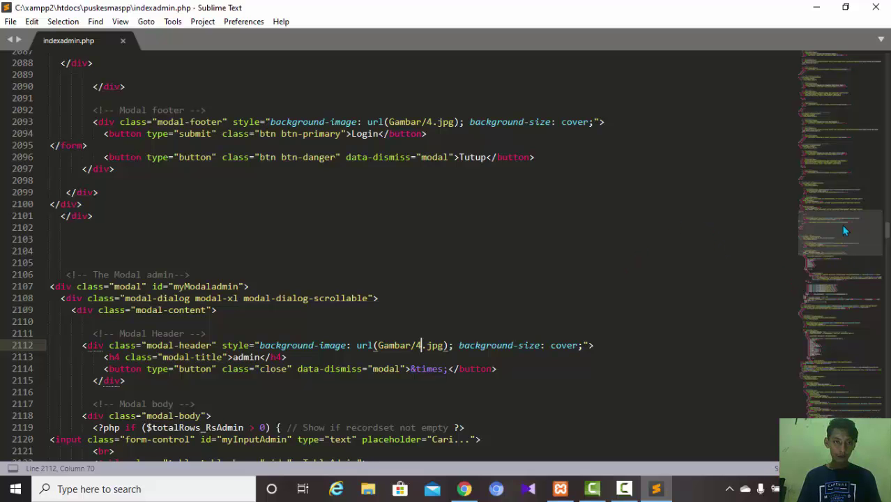
- Review the admin table loop code, then close and reopen Chrome's pasien table via Data Master
scroll(814, 242, "down", 10)
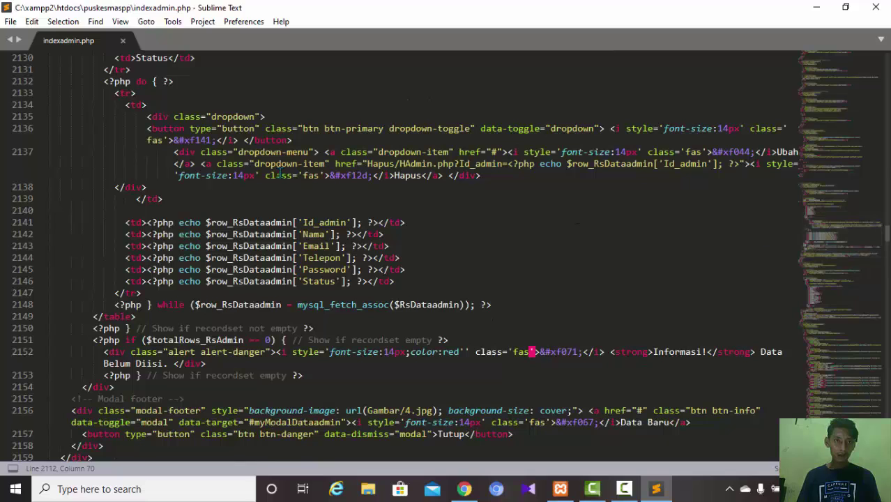
scroll(848, 222, "up", 1)
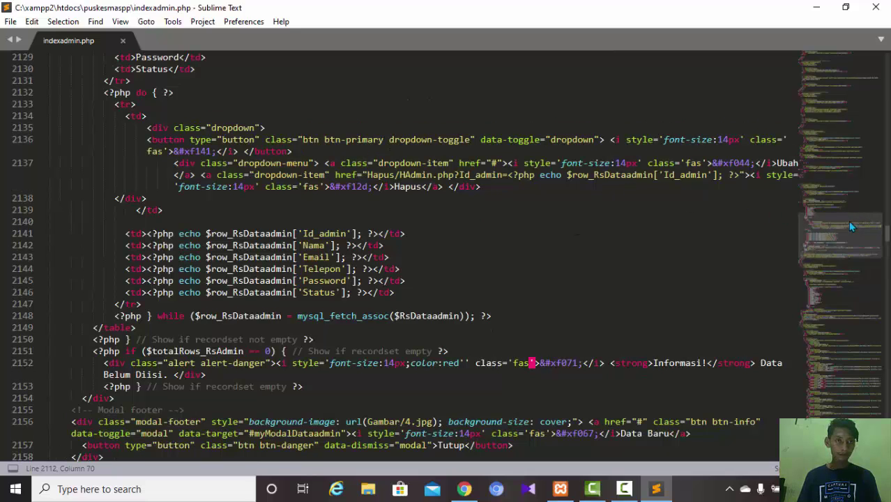
left_click(463, 489)
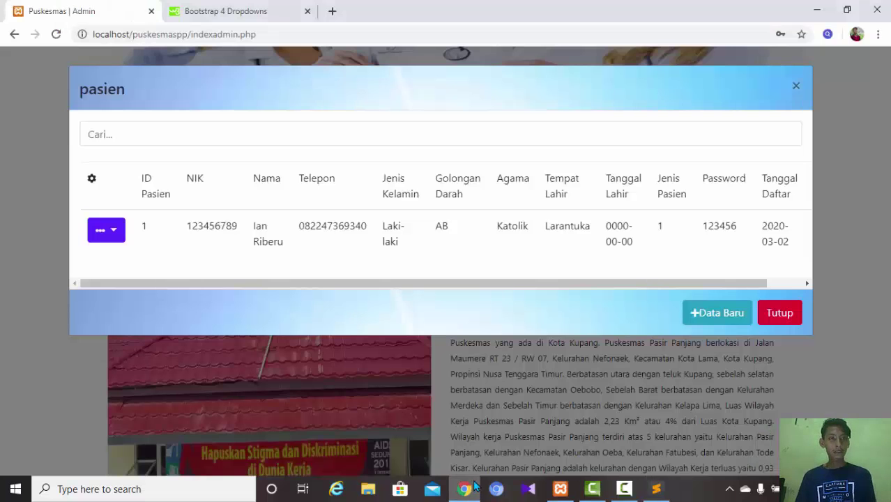
left_click(773, 314)
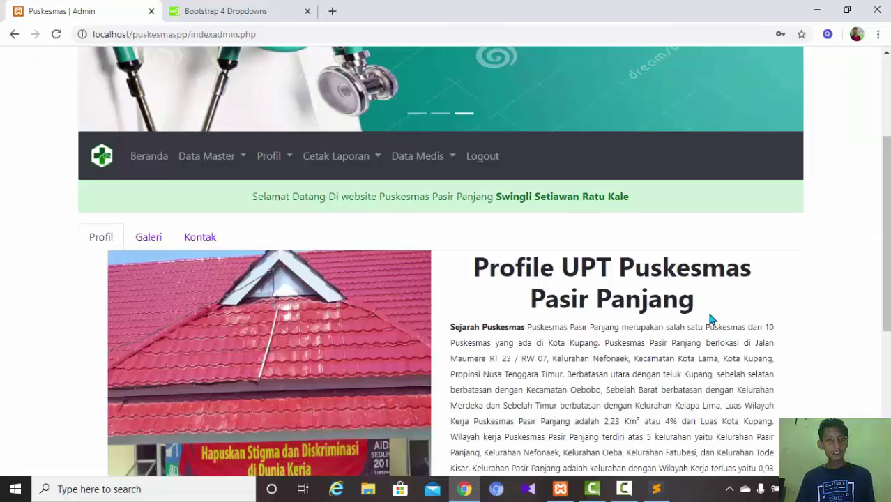
left_click(222, 163)
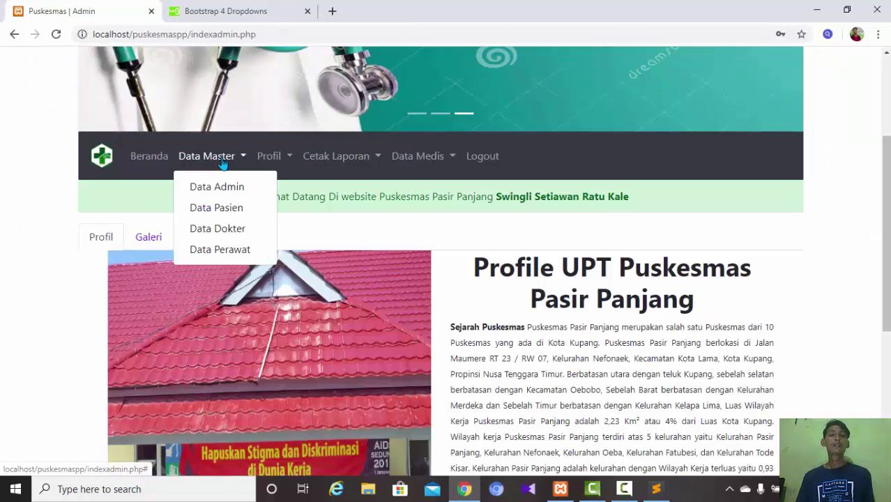
left_click(224, 216)
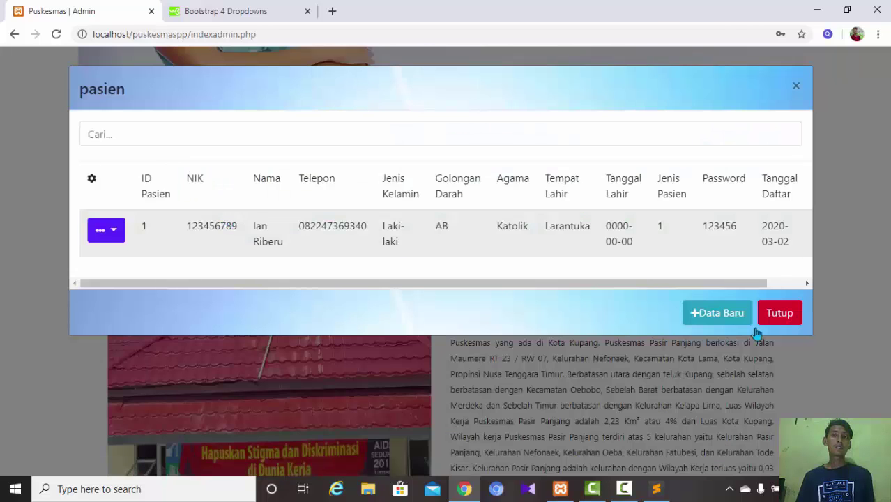
- Close the pasien table and reopen it from Data Master > Data Pasien
left_click(795, 317)
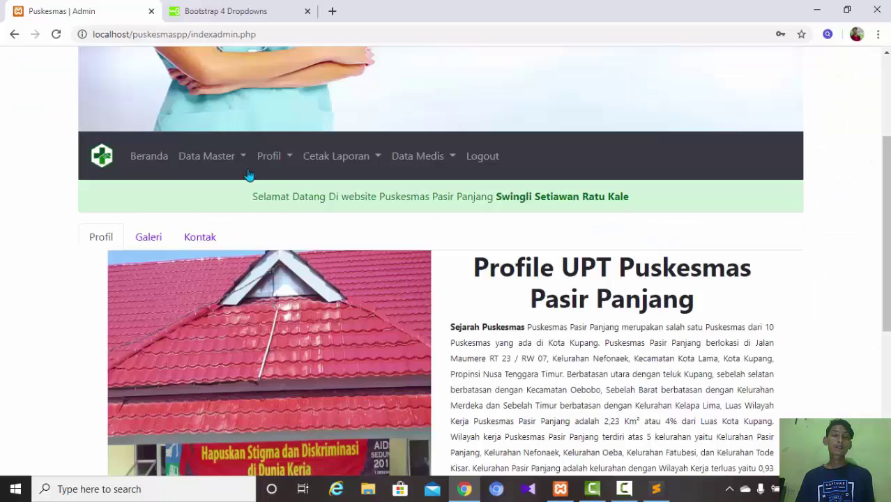
left_click(199, 156)
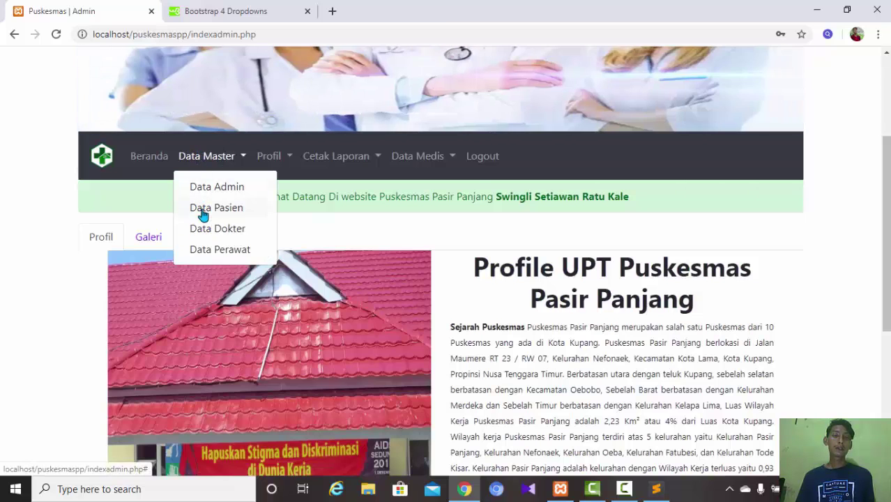
left_click(201, 215)
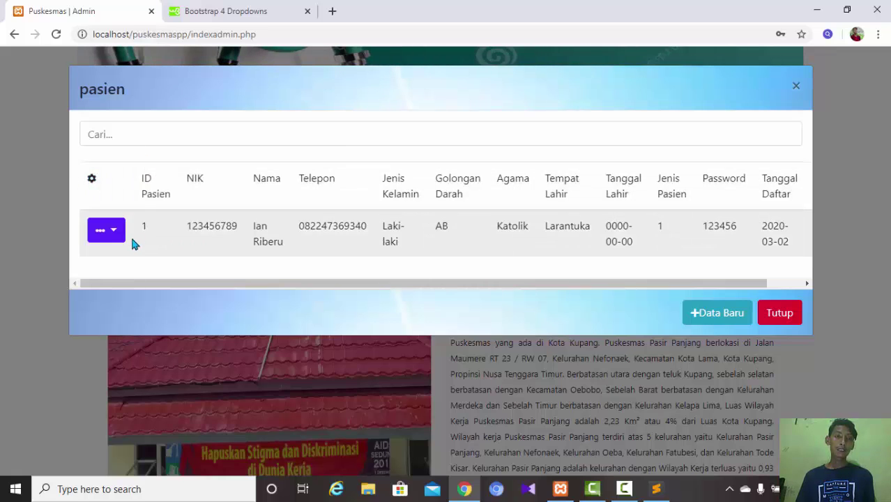
- Check the patient row's '...' edit and delete options, then go to the Bootstrap 4 Dropdowns tab
left_click(117, 235)
left_click(118, 235)
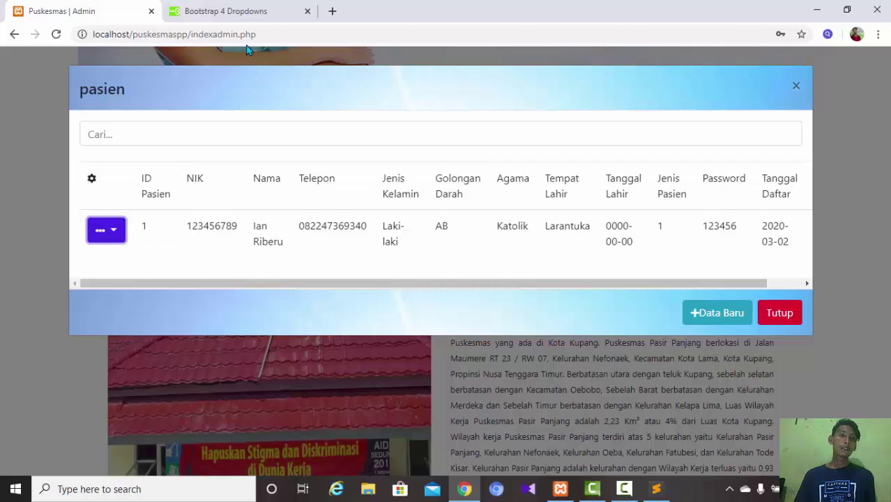
left_click(235, 13)
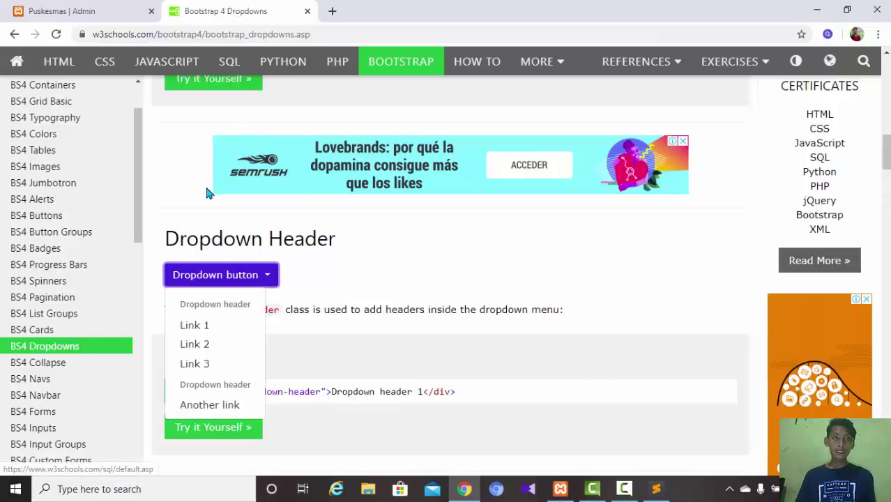
- Go back six pages in the tab's history to the w3schools.com home page
left_click(14, 37)
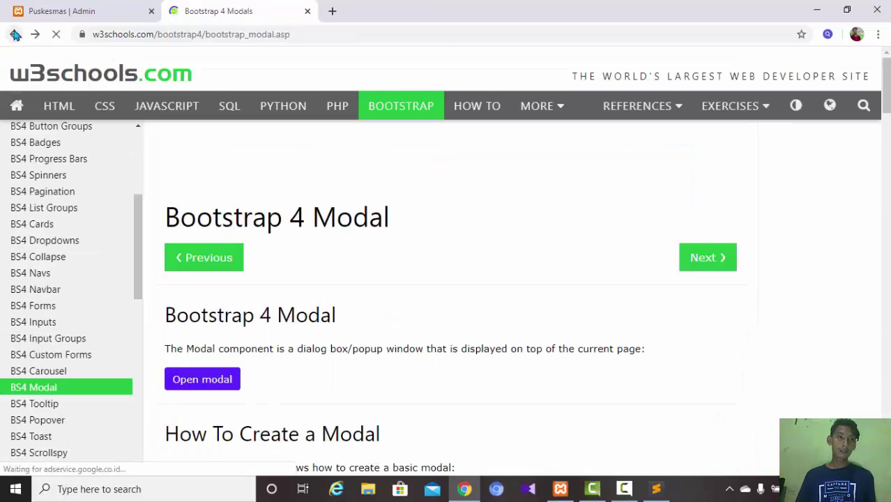
left_click(15, 34)
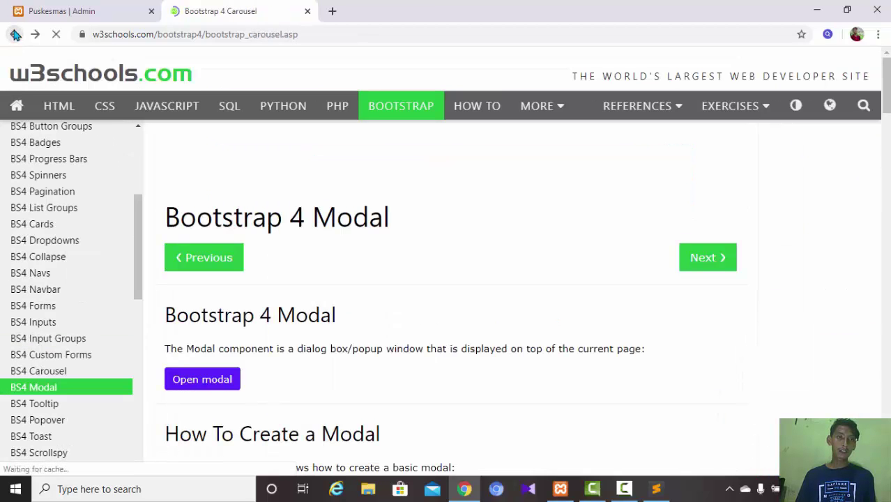
left_click(15, 34)
left_click(14, 34)
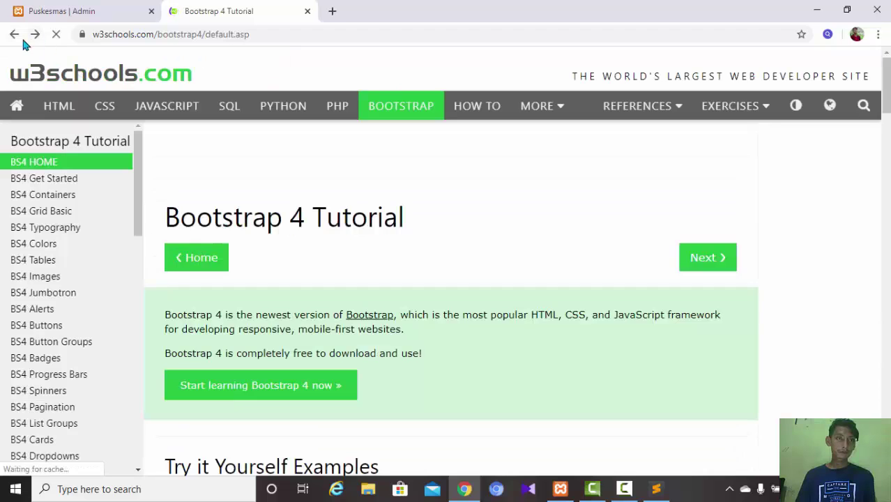
left_click(16, 38)
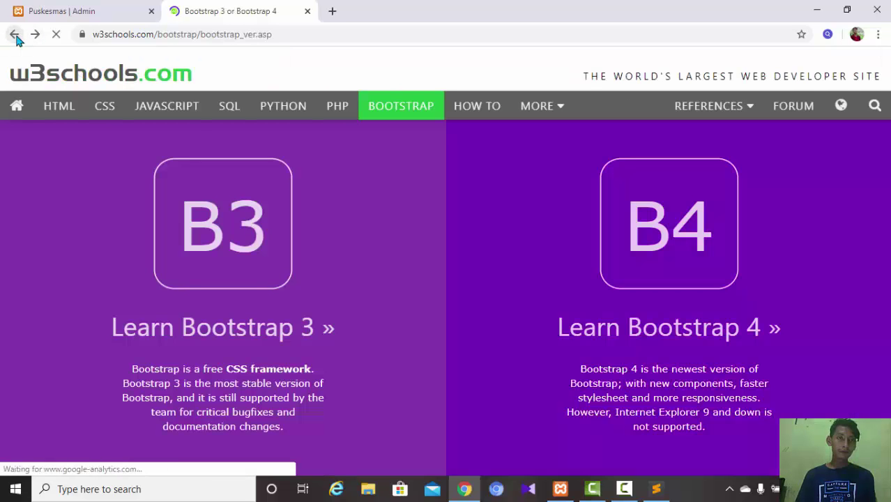
left_click(14, 34)
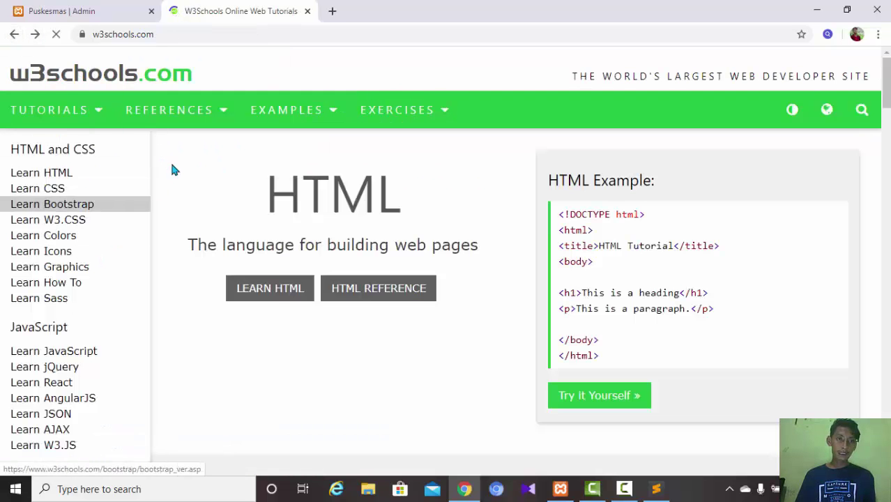
- Open the W3Schools Icons tutorial and read the sentence on inserting an icon
left_click(51, 258)
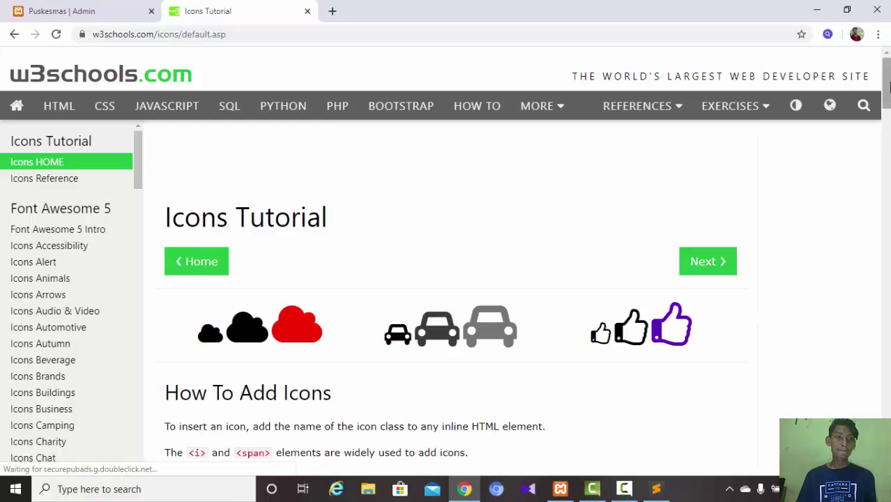
left_click_drag(886, 85, 888, 116)
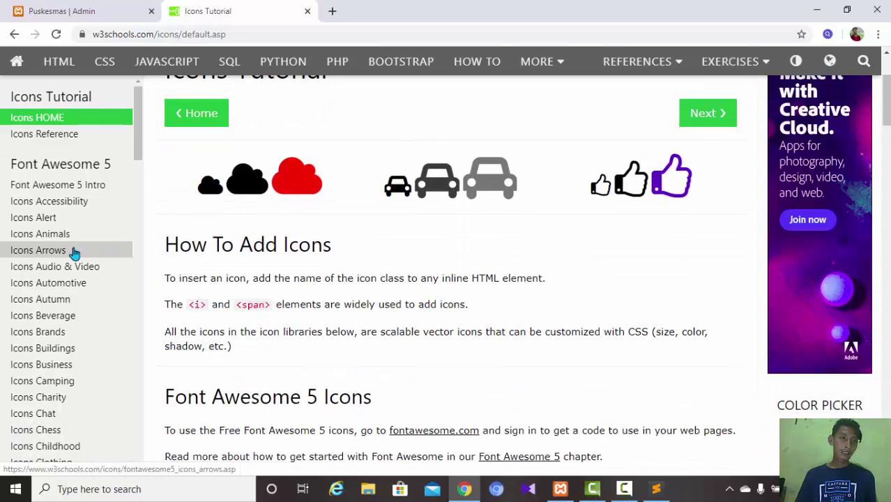
scroll(74, 253, "down", 1)
scroll(74, 252, "down", 20)
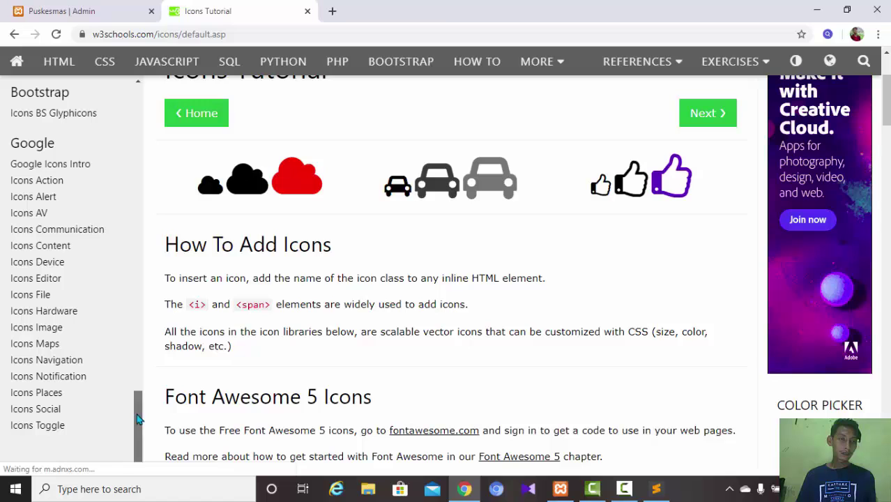
left_click_drag(137, 418, 140, 264)
triple_click(146, 293)
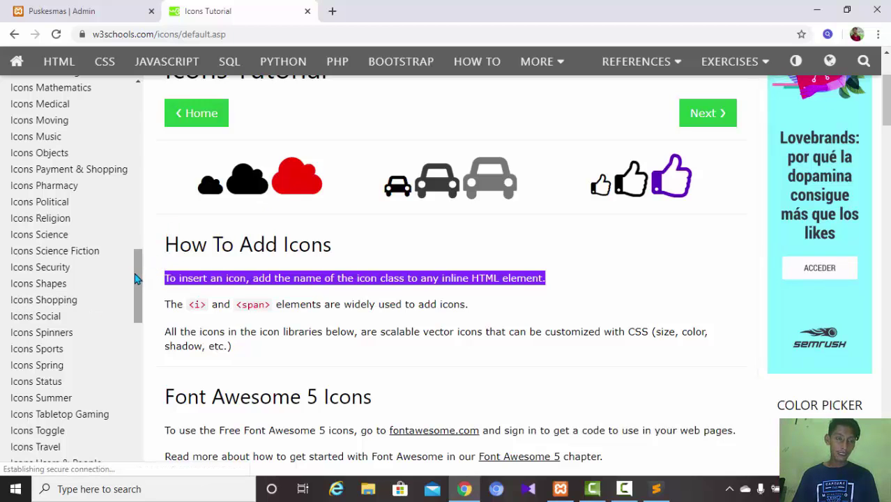
left_click_drag(136, 279, 140, 183)
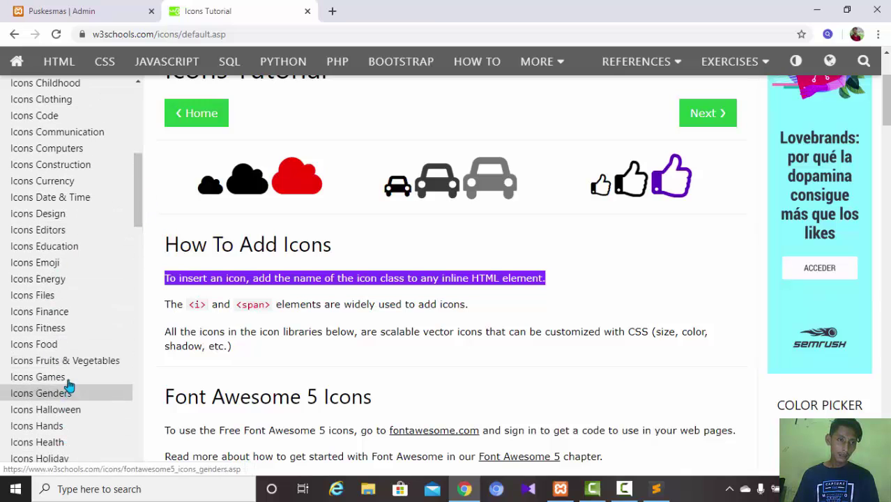
left_click_drag(138, 193, 137, 218)
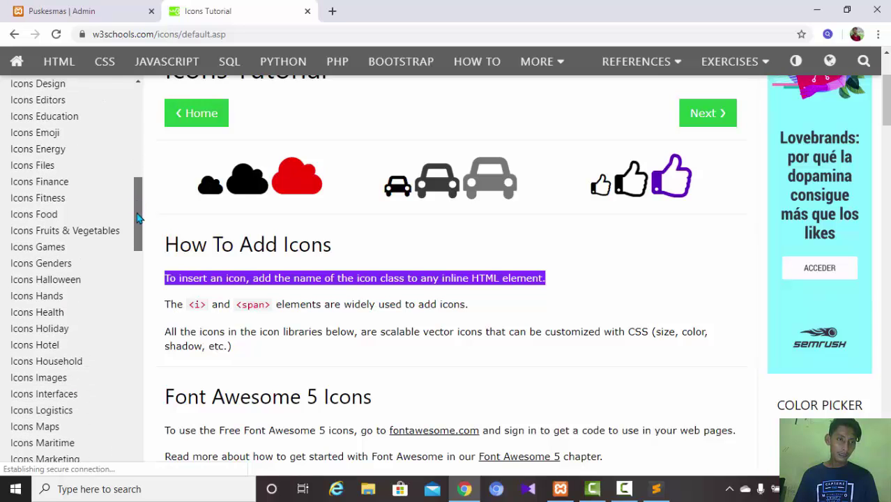
- Open the Font Awesome 5 Interfaces icons page, scroll to its icon rows, and return to Puskesmas
left_click(71, 395)
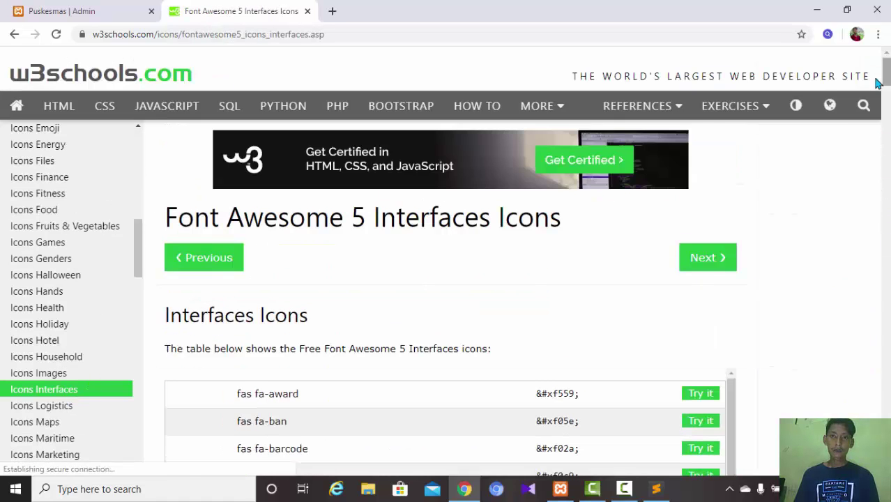
left_click_drag(886, 81, 887, 157)
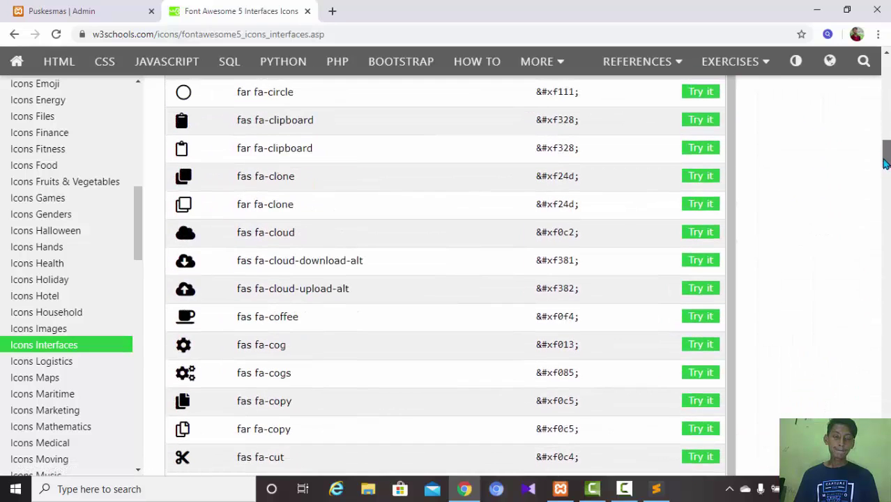
left_click(91, 11)
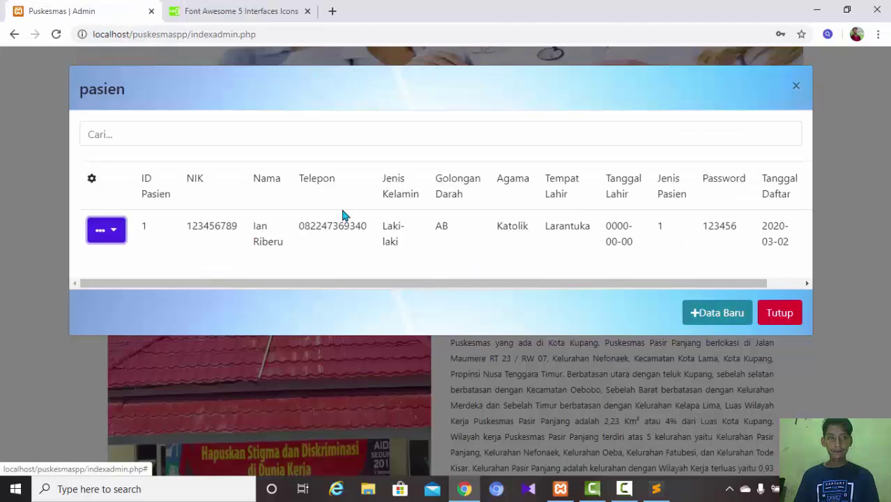
- Close the patient list with Tutup from the row's dropdown and open the Data Master menu
left_click(112, 232)
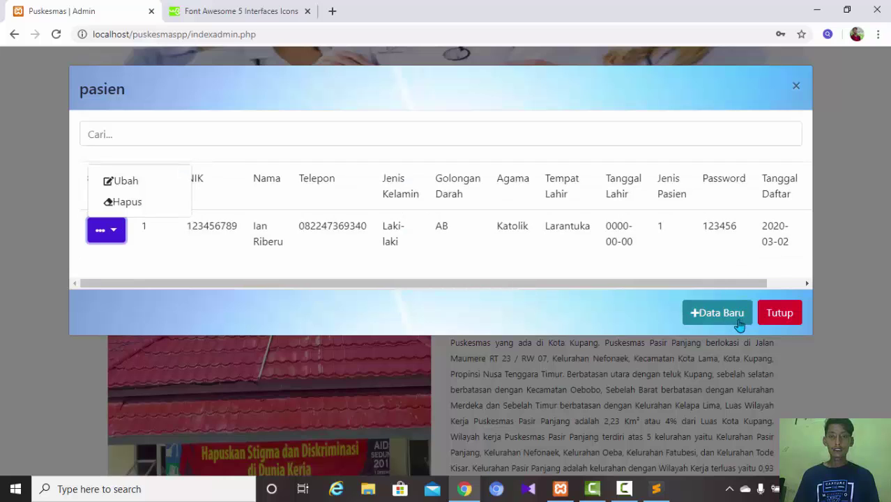
left_click(780, 314)
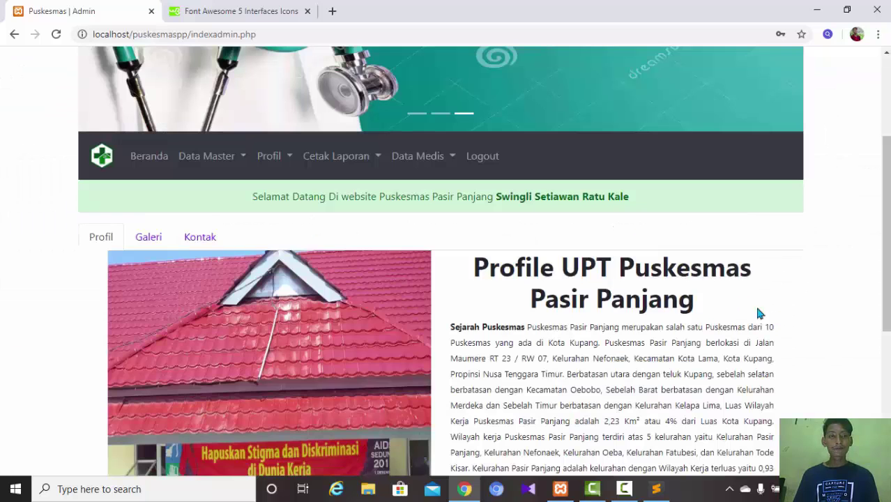
left_click(217, 160)
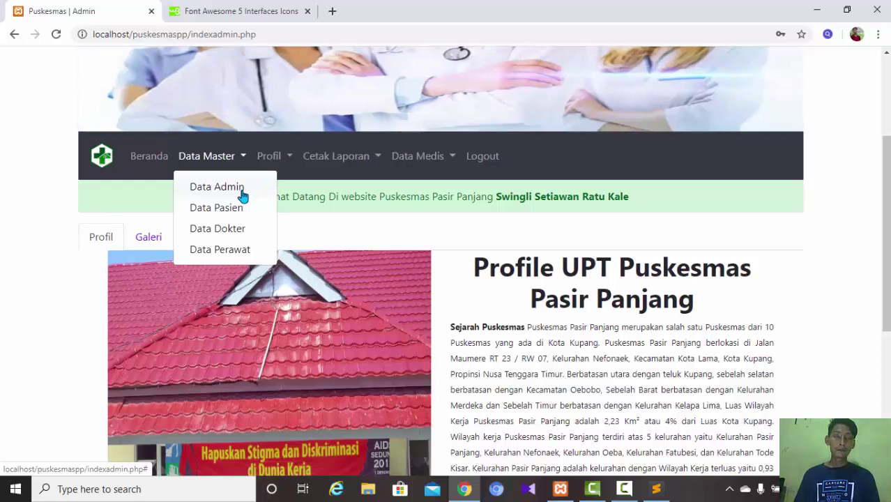
left_click(273, 158)
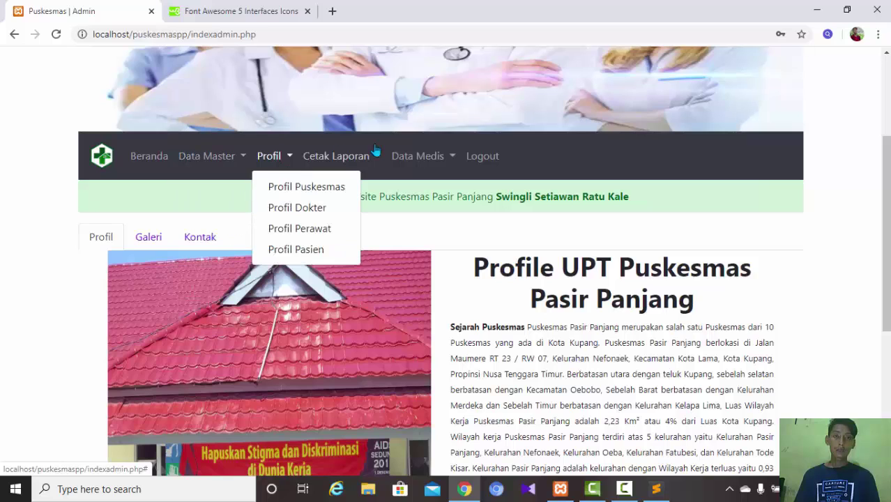
left_click(417, 158)
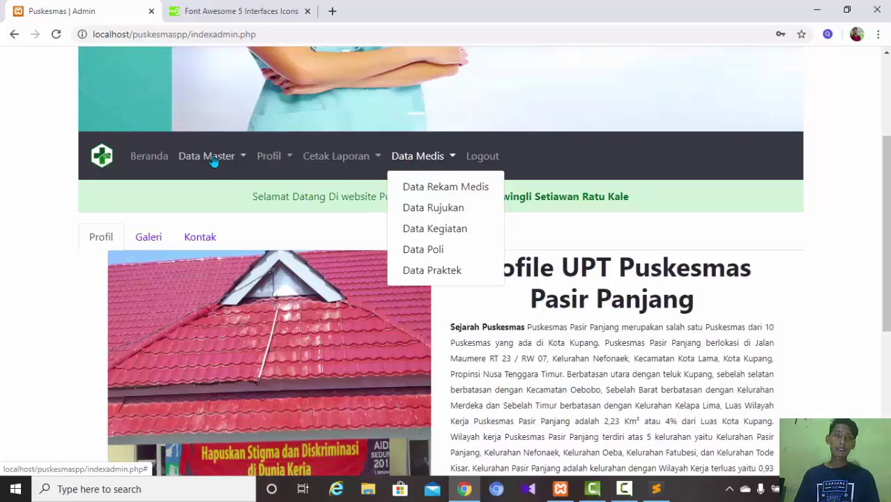
left_click(211, 159)
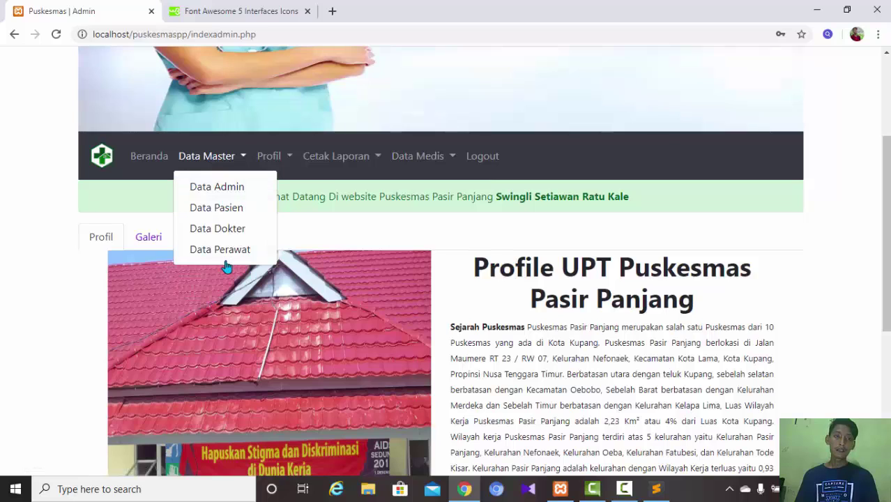
left_click(272, 158)
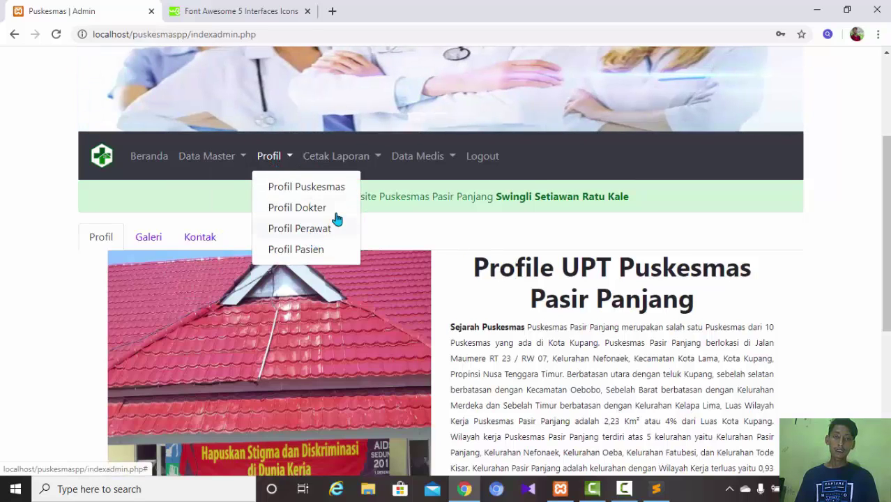
left_click(416, 159)
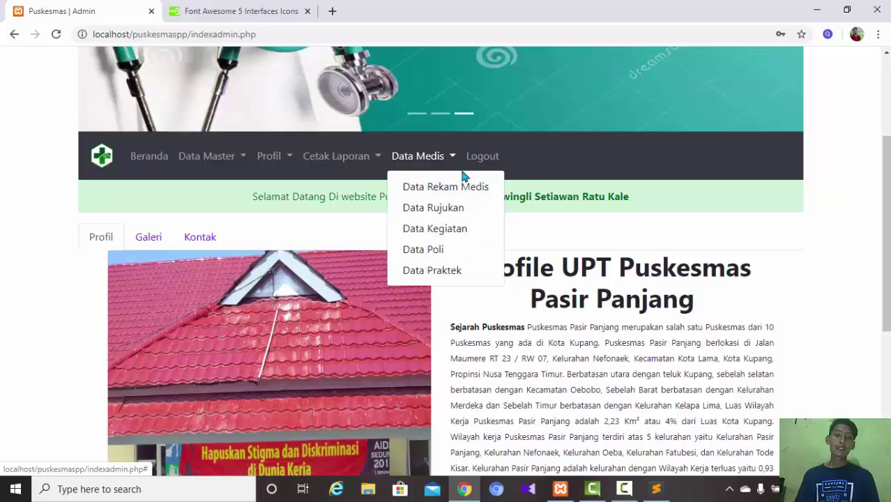
left_click(373, 171)
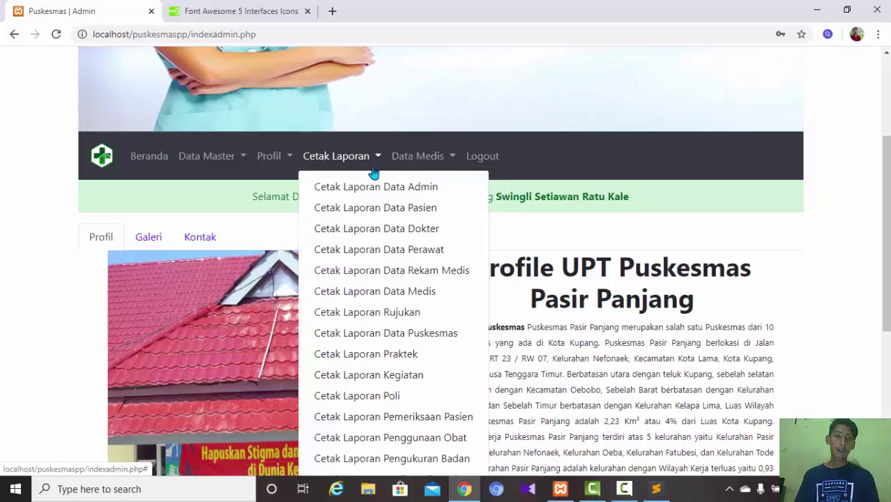
left_click(381, 160)
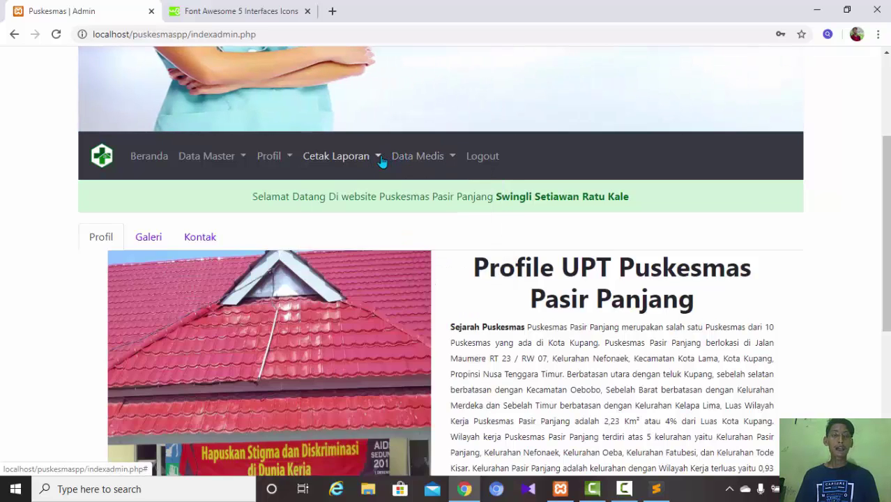
left_click(243, 160)
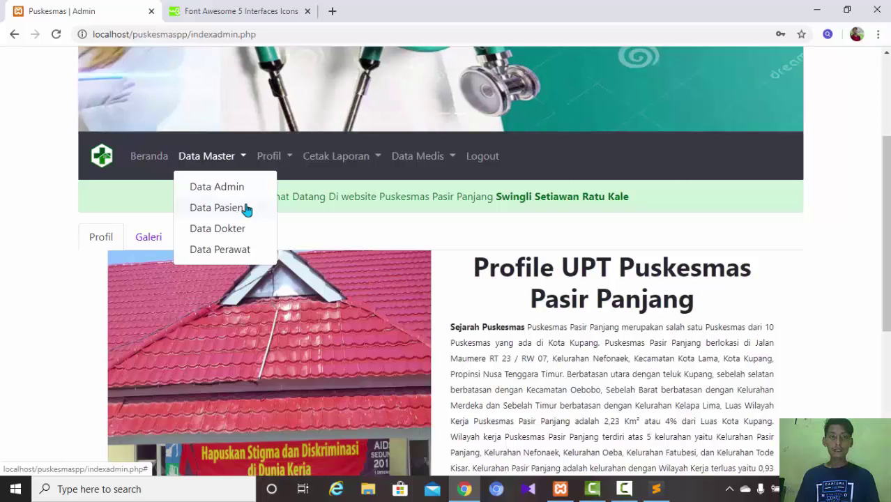
- Open Data Master > Data Pasien, close it with Tutup, then reopen the list showing patient ID 1
left_click(251, 207)
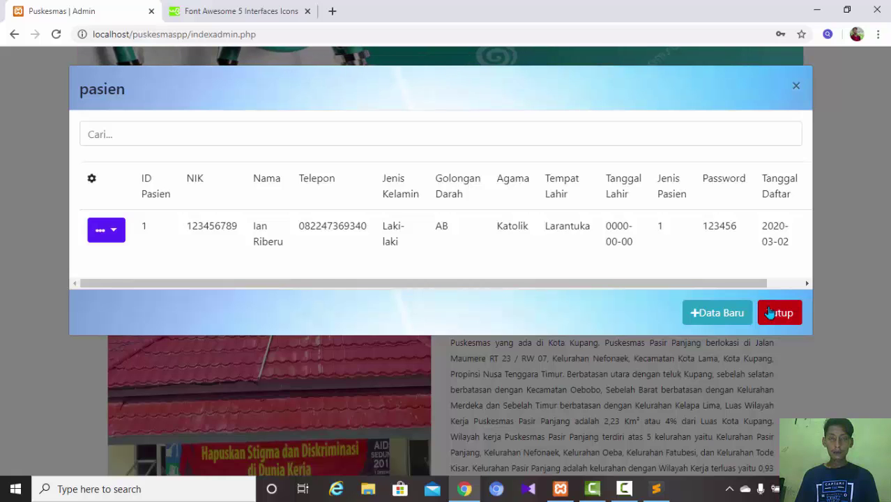
left_click(770, 314)
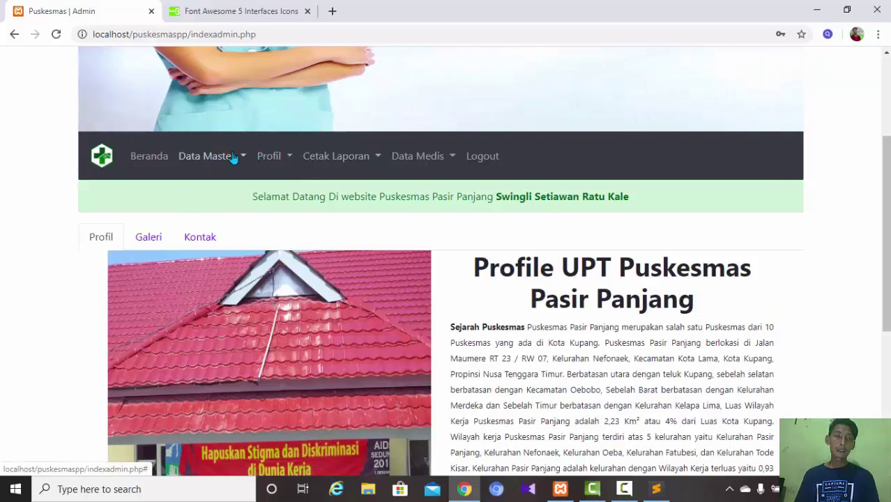
left_click(233, 157)
left_click(218, 208)
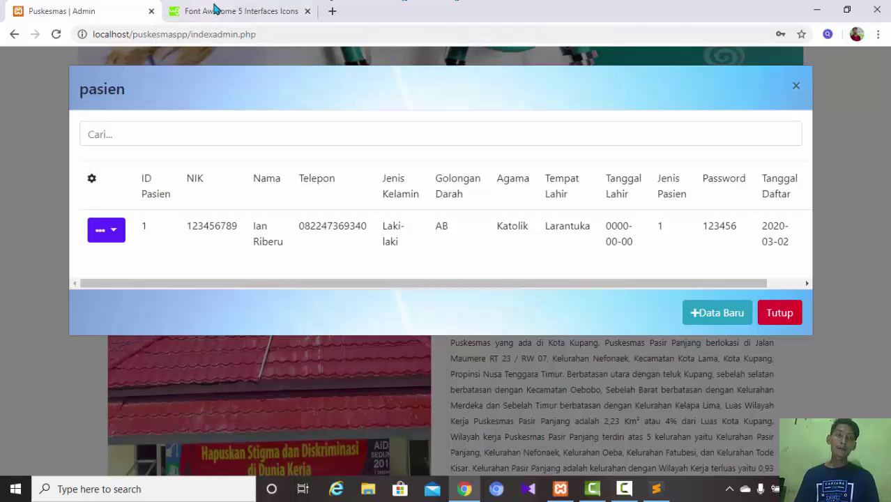
- Check the Font Awesome icons reference, then bring up the indexadmin.php source in Sublime Text
left_click(215, 8)
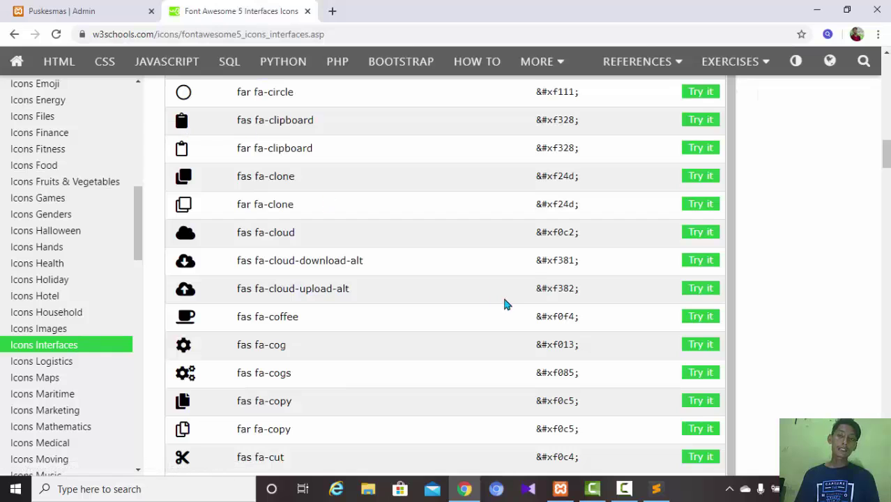
scroll(506, 304, "down", 8)
scroll(507, 310, "up", 8)
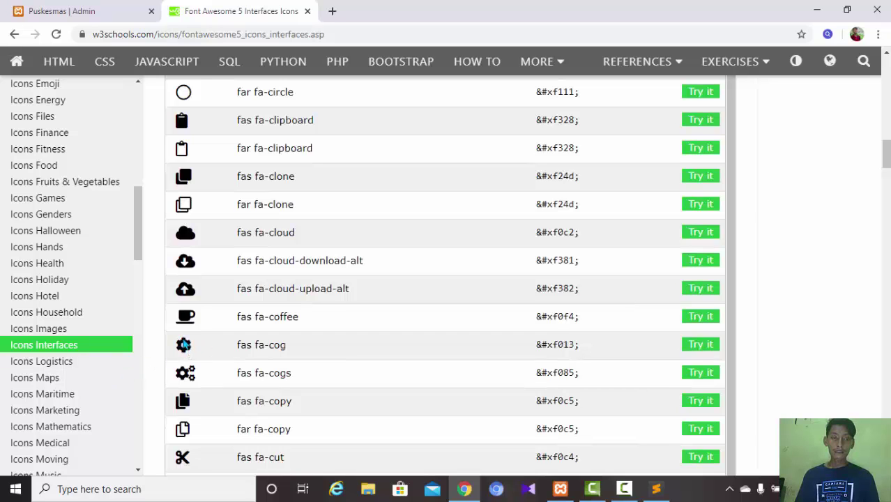
left_click(114, 6)
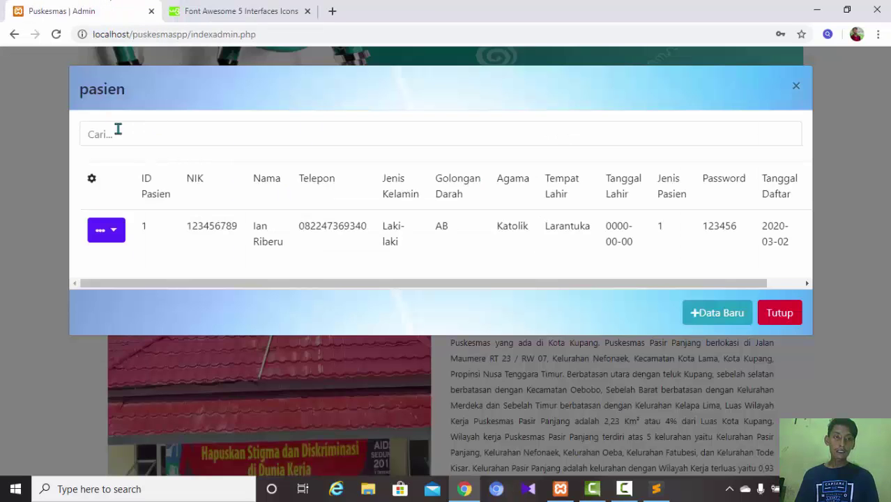
left_click(204, 10)
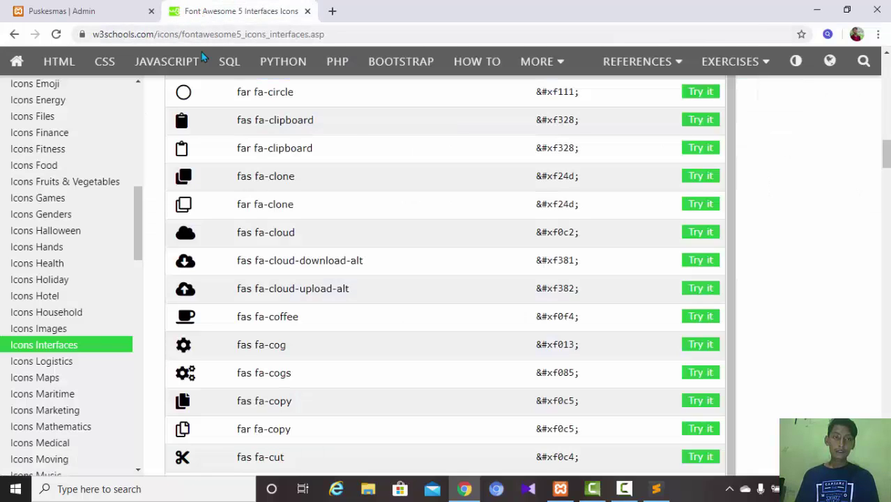
left_click(654, 491)
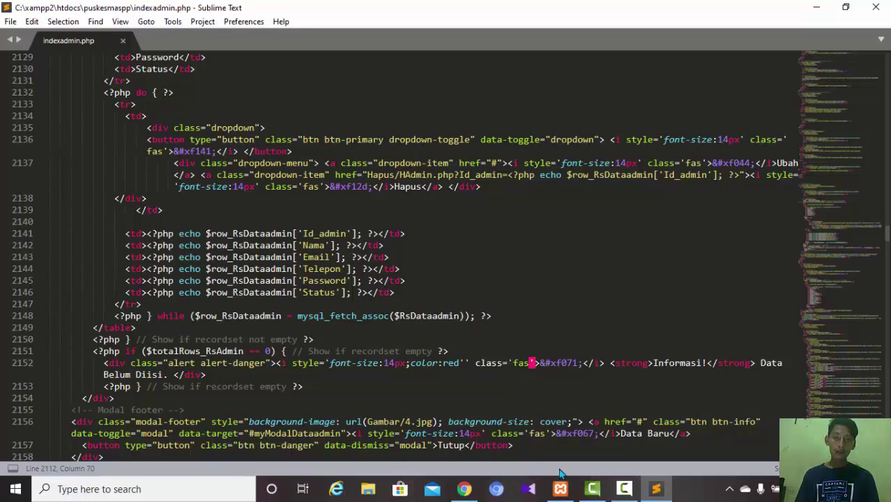
- Scroll through the Font Awesome icon table in Chrome, then return to the Puskesmas pasien list
left_click(466, 489)
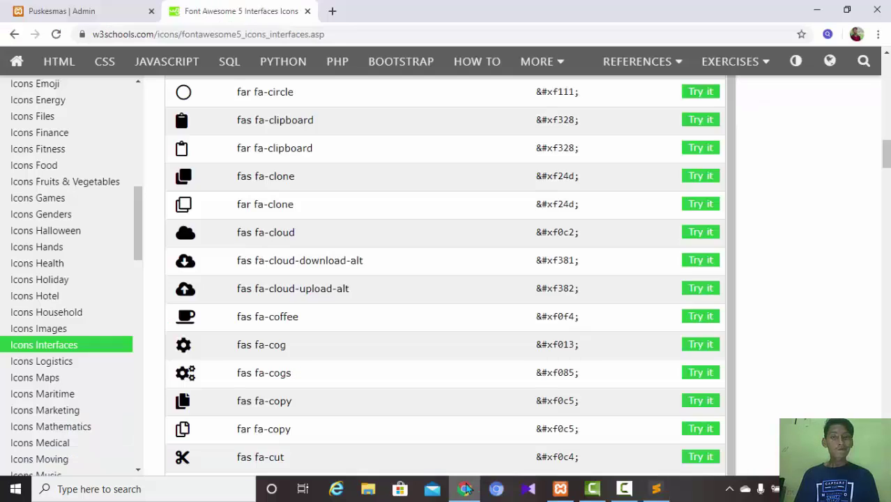
scroll(363, 306, "up", 19)
scroll(362, 306, "down", 20)
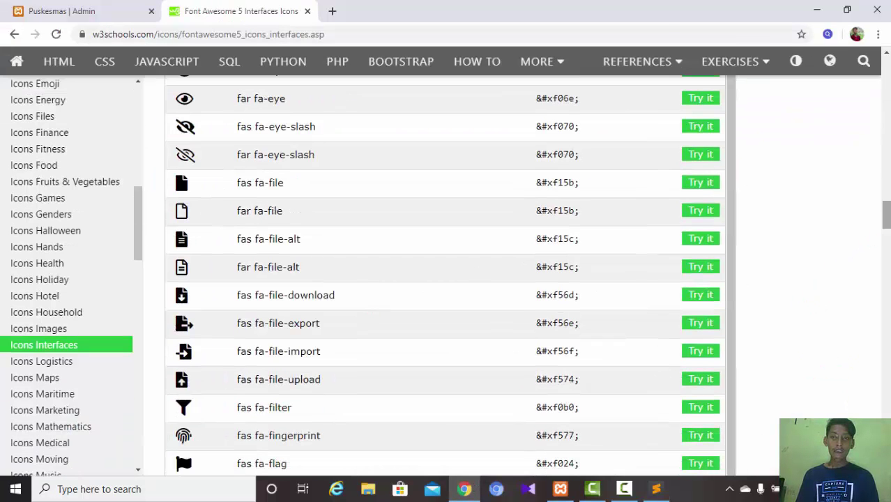
mouse_move(887, 218)
left_mouse_down()
mouse_move(887, 243)
mouse_move(887, 209)
left_mouse_up()
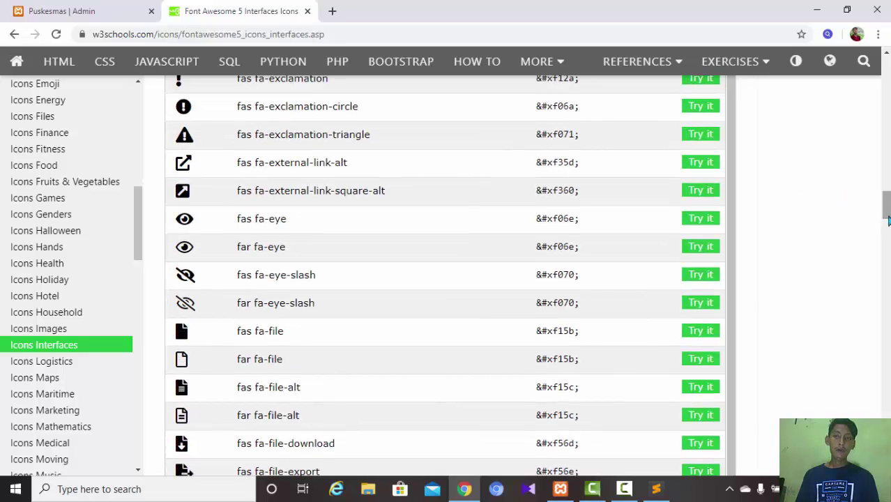
left_click_drag(886, 220, 887, 150)
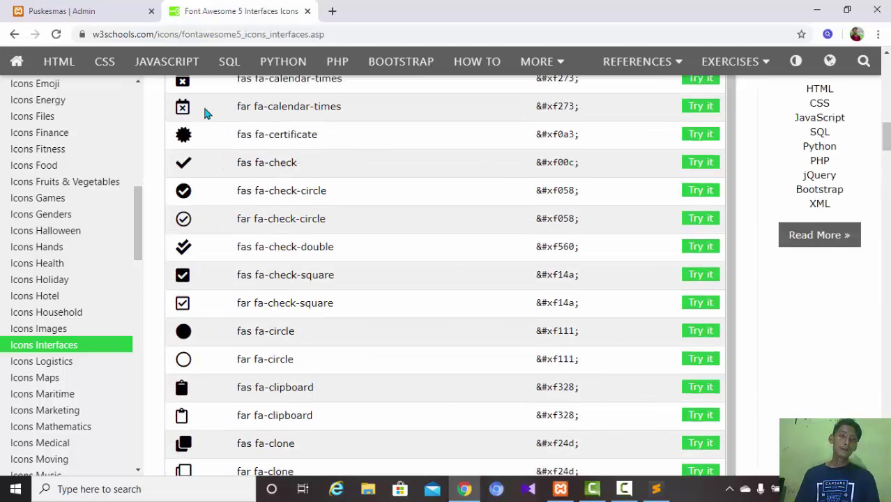
left_click(119, 12)
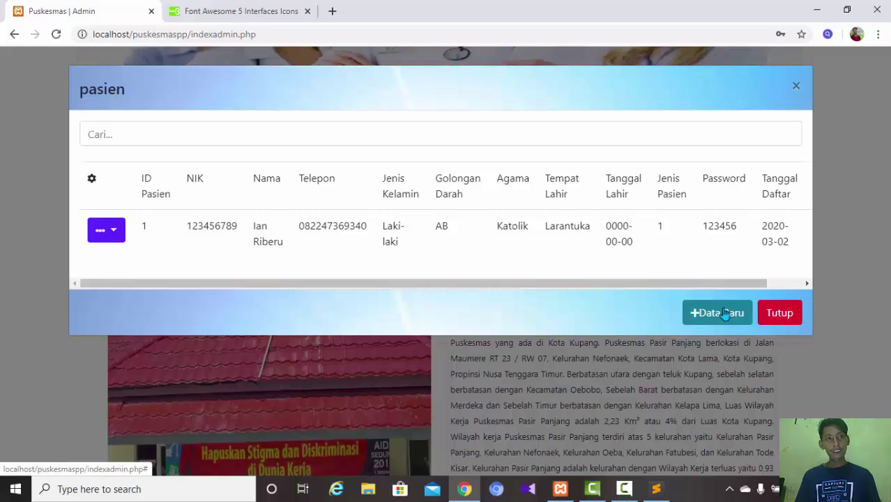
- In the Tambah Data Pasien form, delete the autofilled e-mail from Jenis Pasien and the autofilled password, then close the form
left_click(725, 313)
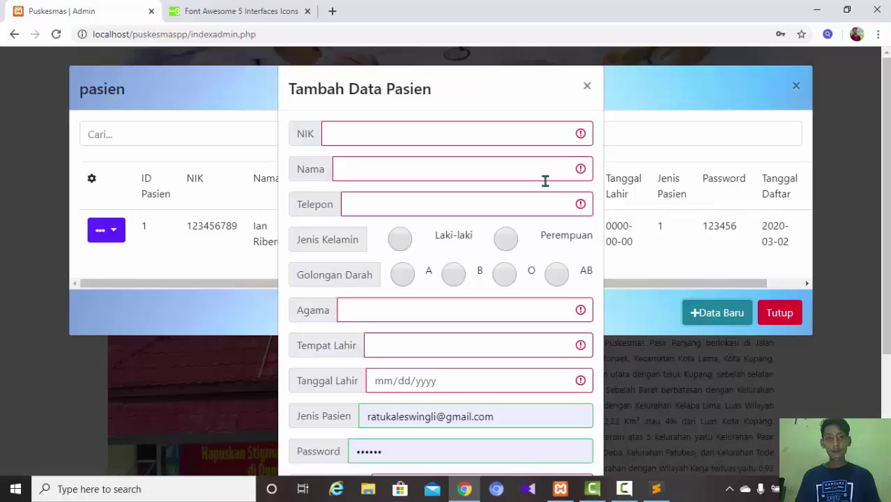
scroll(774, 287, "down", 1)
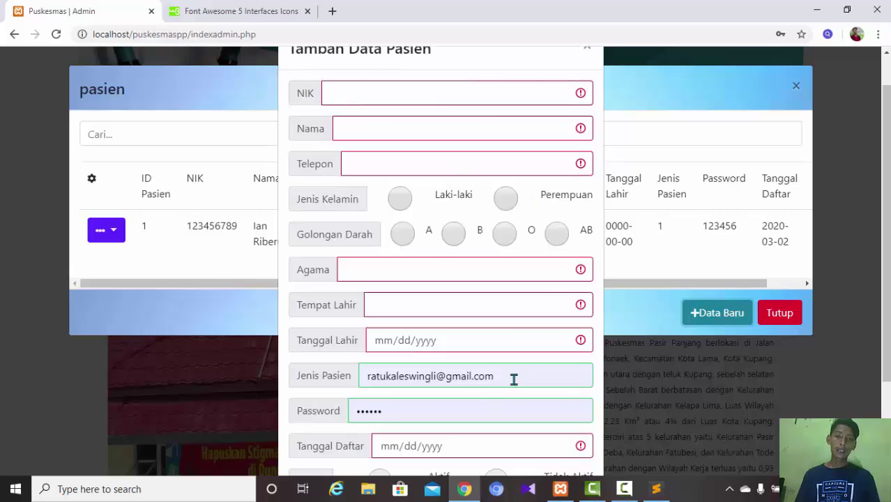
left_click_drag(514, 379, 278, 364)
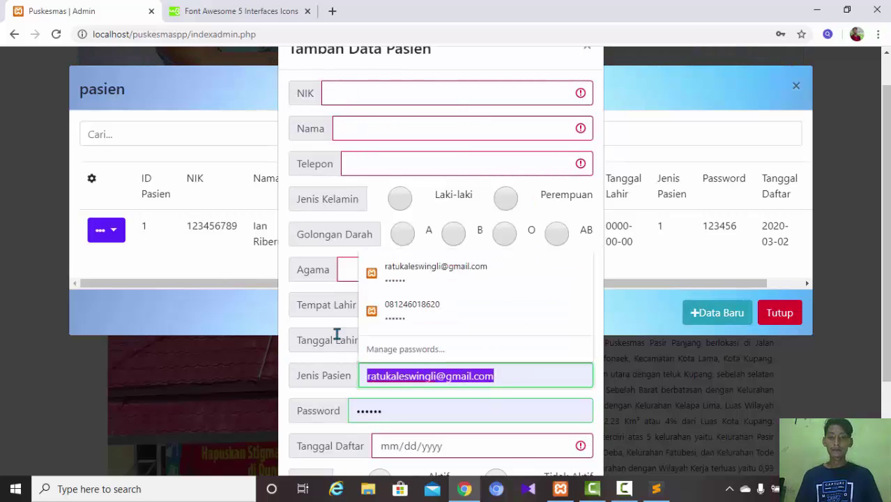
key("BackSpace")
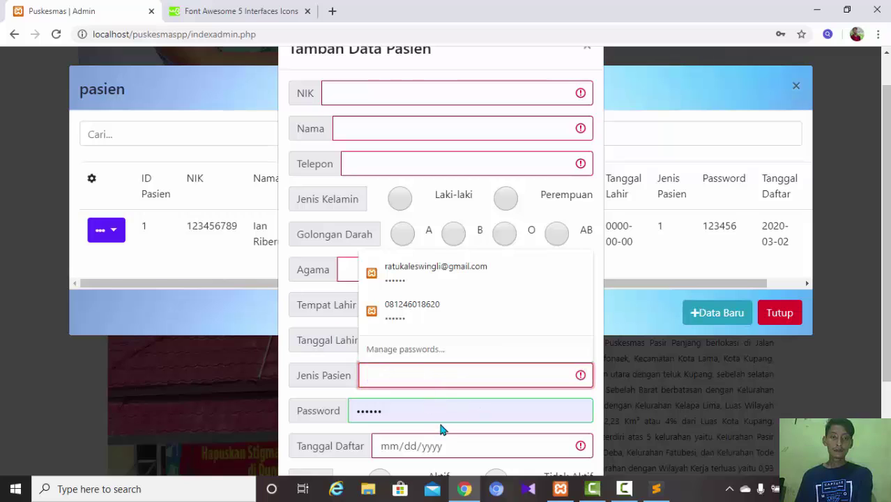
left_click_drag(422, 409, 350, 409)
key("BackSpace")
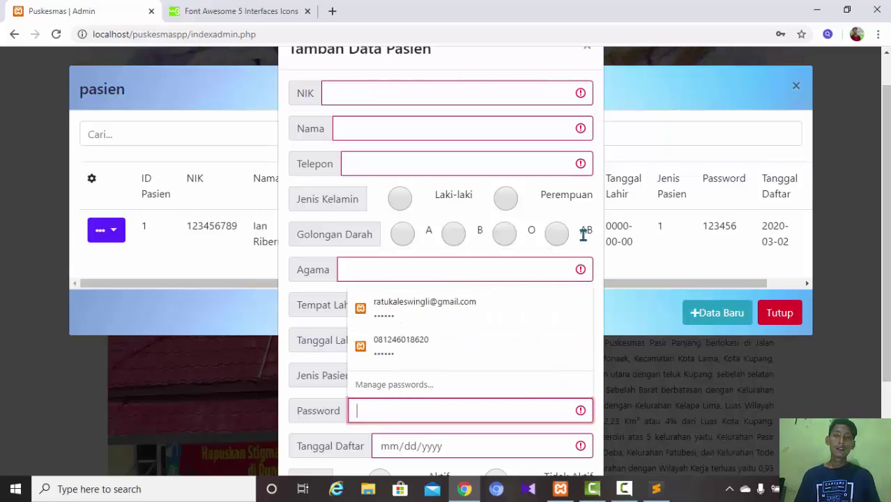
scroll(541, 204, "up", 1)
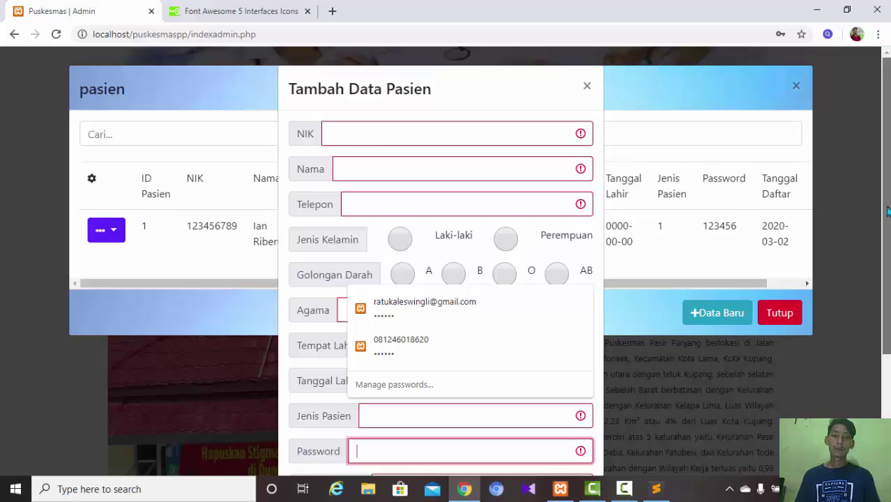
left_click_drag(886, 199, 888, 239)
left_click(889, 239)
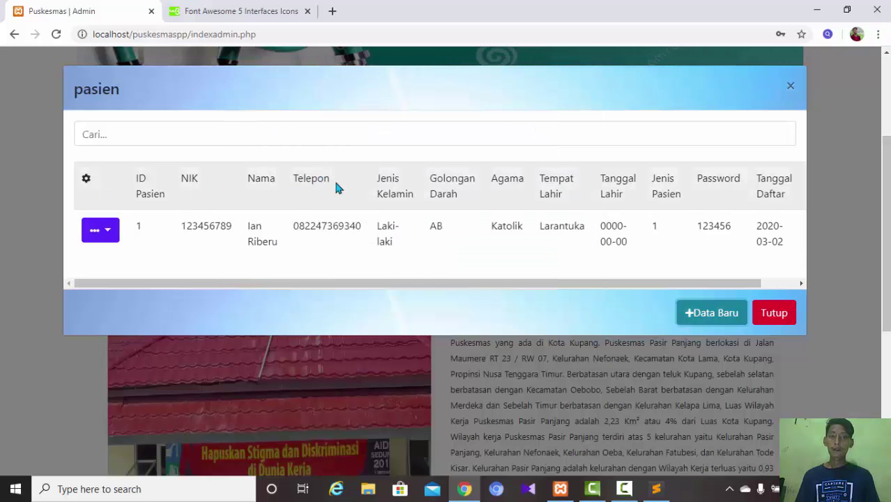
- Open and close the Tambah Data Pasien form twice, trying the Agama field
left_click_drag(534, 285, 668, 299)
left_click(688, 313)
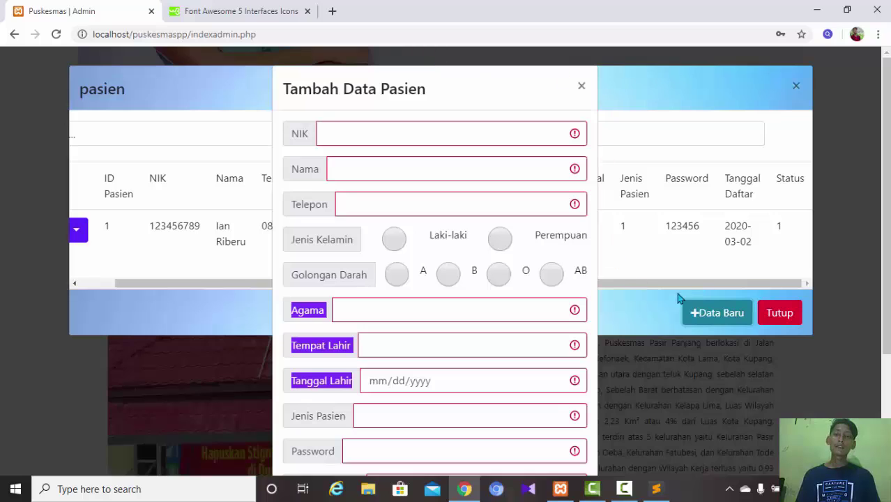
left_click(582, 87)
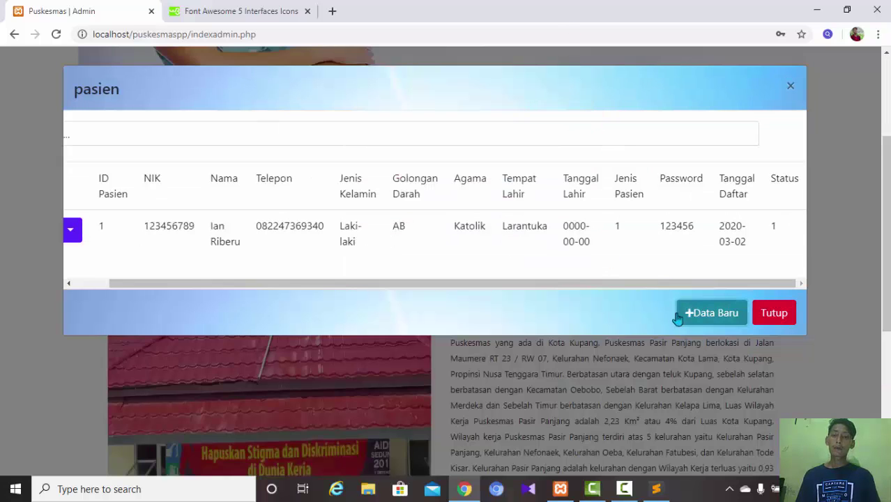
left_click(708, 307)
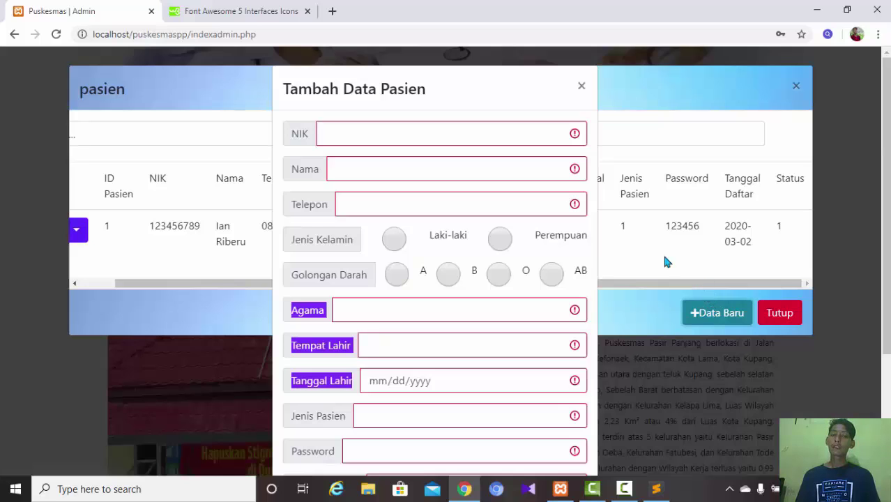
left_click(421, 307)
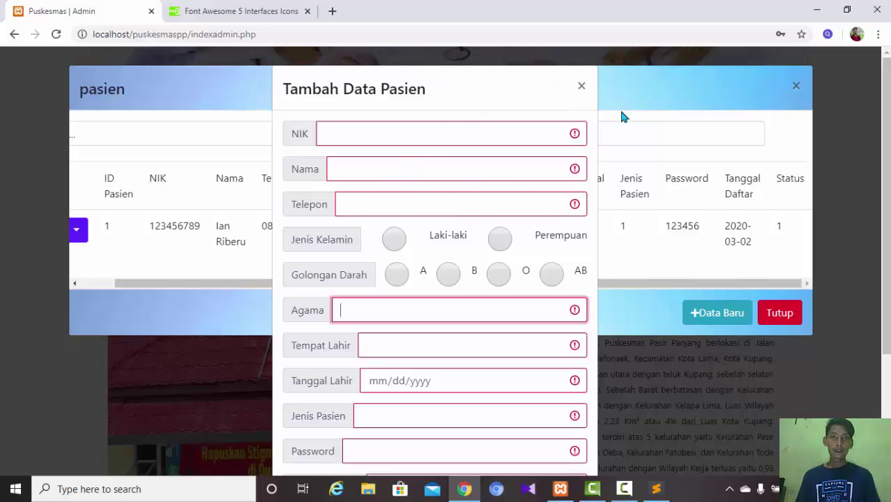
left_click(582, 85)
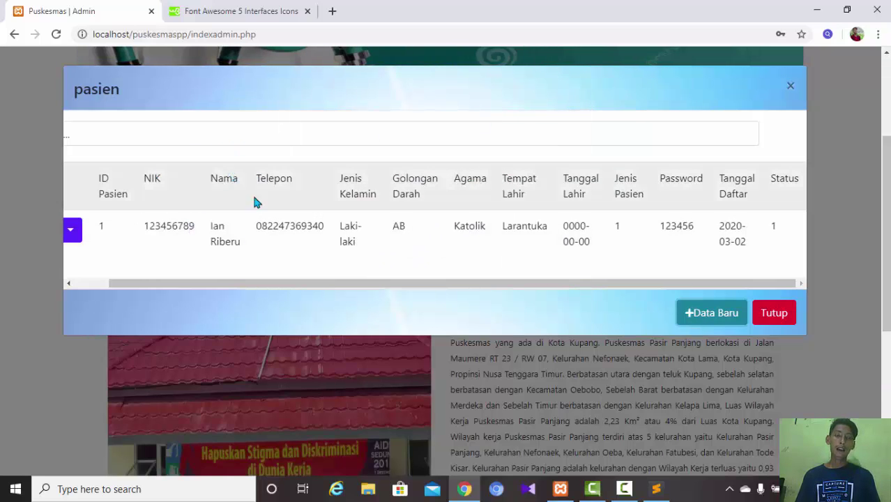
- Reopen the empty form, inspect the NIK and Tempat Lahir fields, then go to the Font Awesome tab
left_click_drag(294, 284, 186, 305)
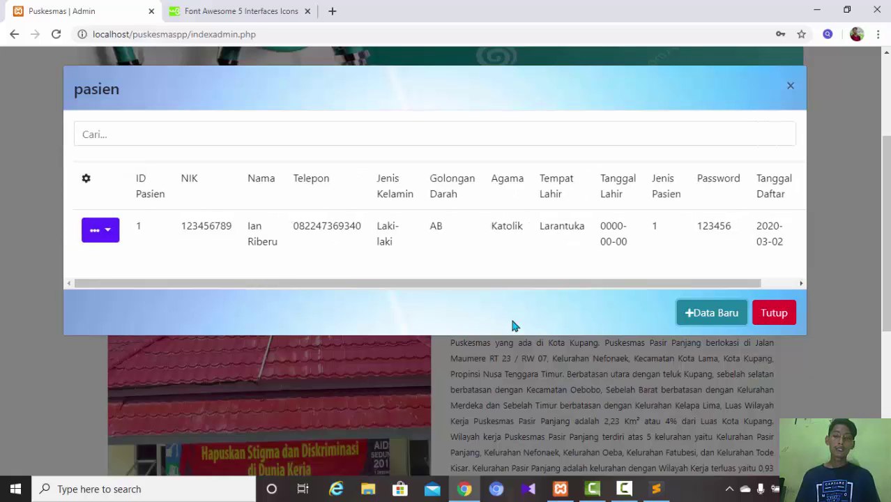
left_click(705, 319)
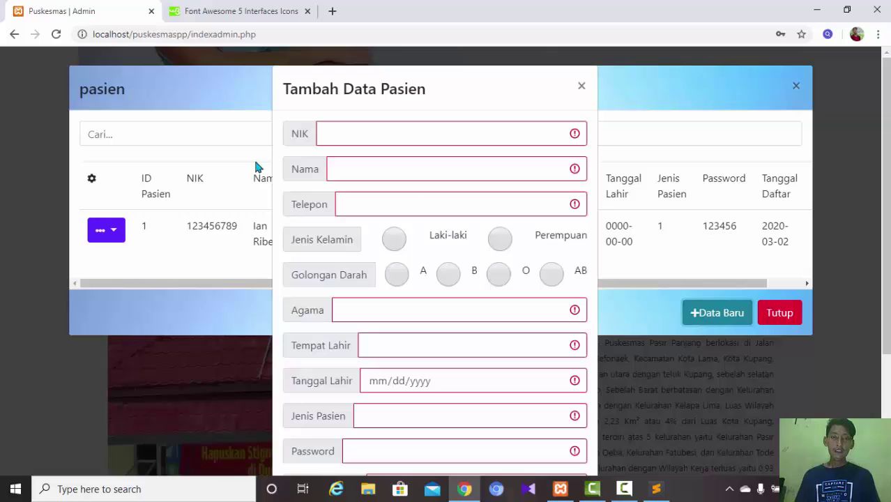
left_click(355, 126)
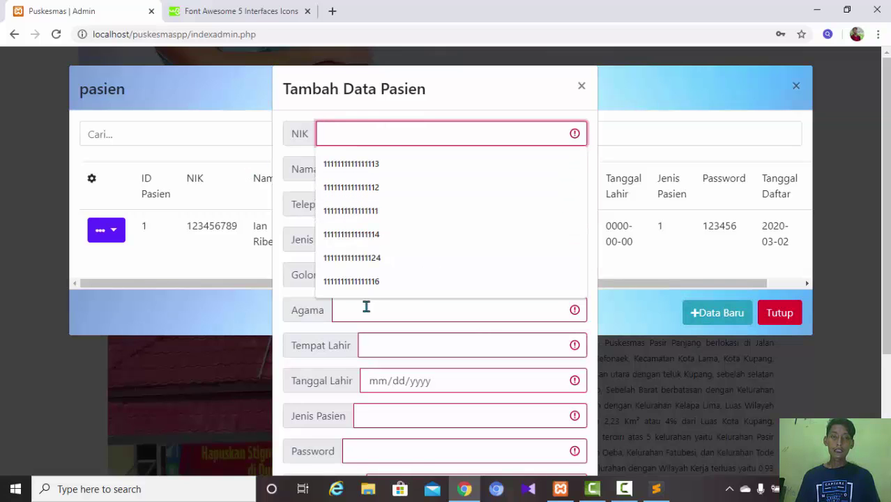
left_click(372, 346)
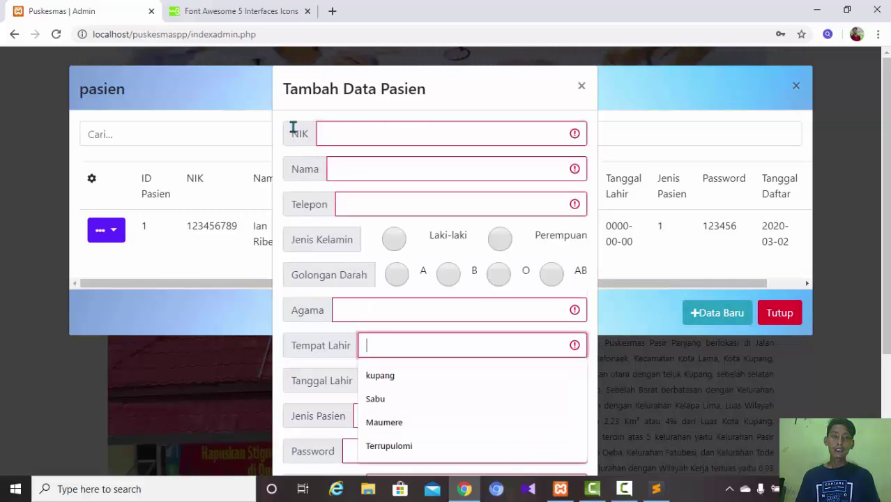
left_click_drag(294, 128, 307, 127)
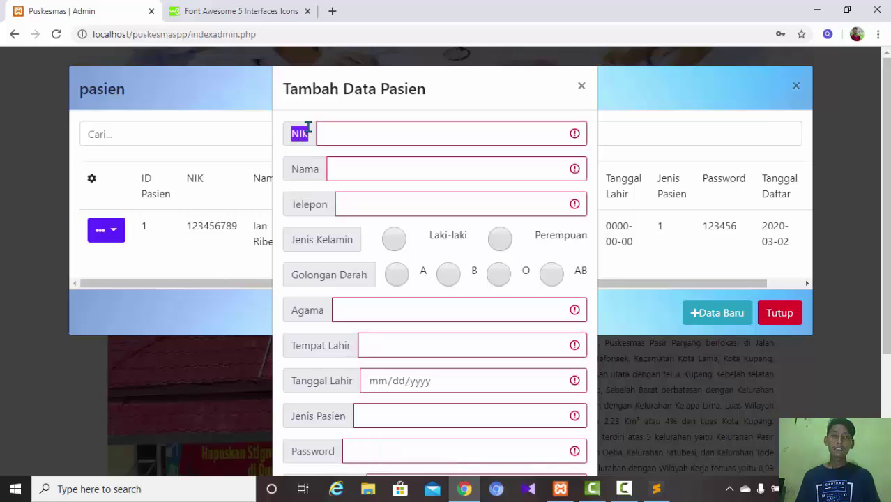
left_click(310, 143)
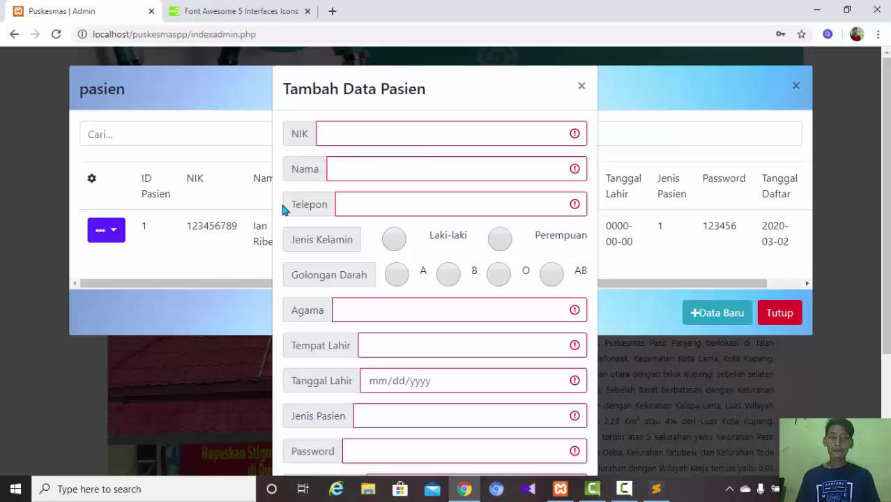
left_click(631, 491)
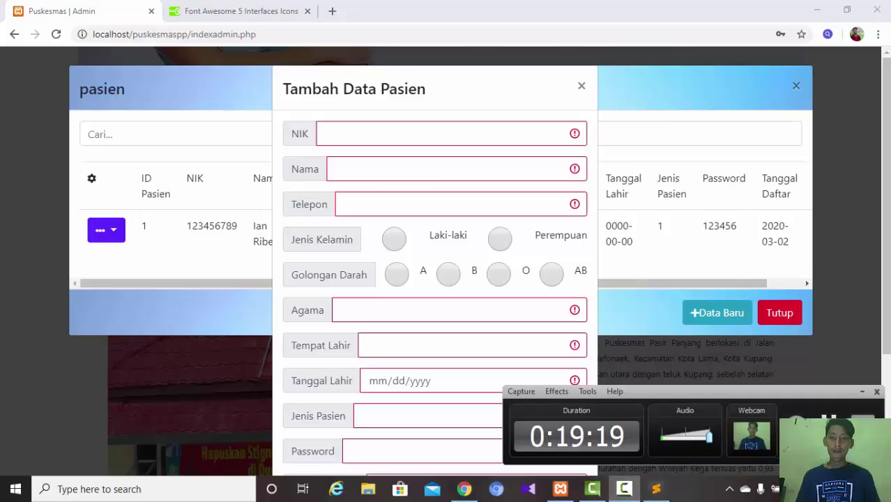
left_click(464, 489)
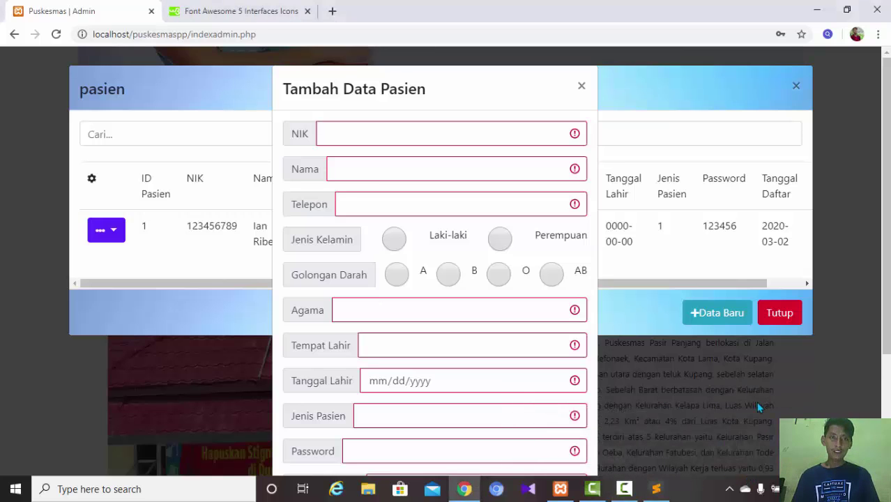
double_click(313, 138)
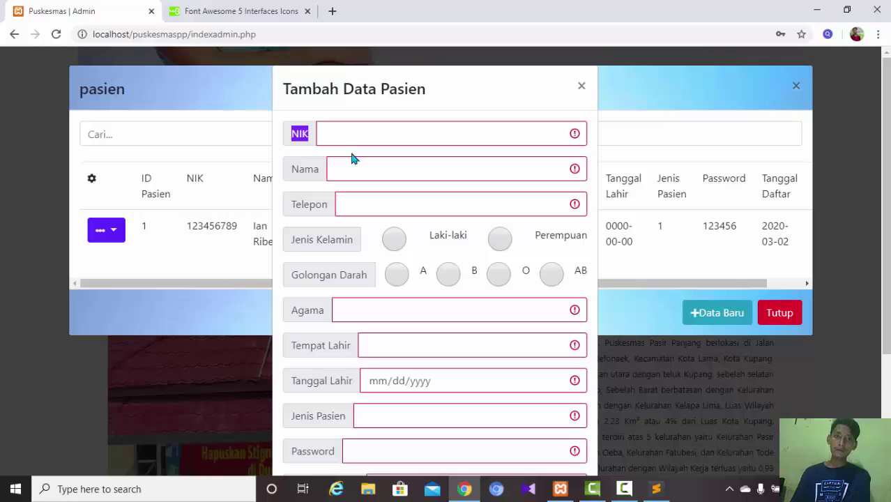
left_click(364, 137)
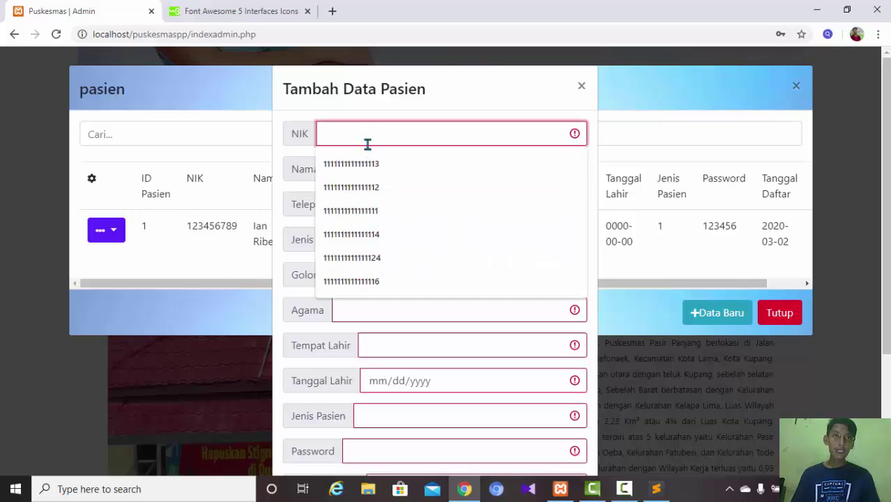
left_click(243, 12)
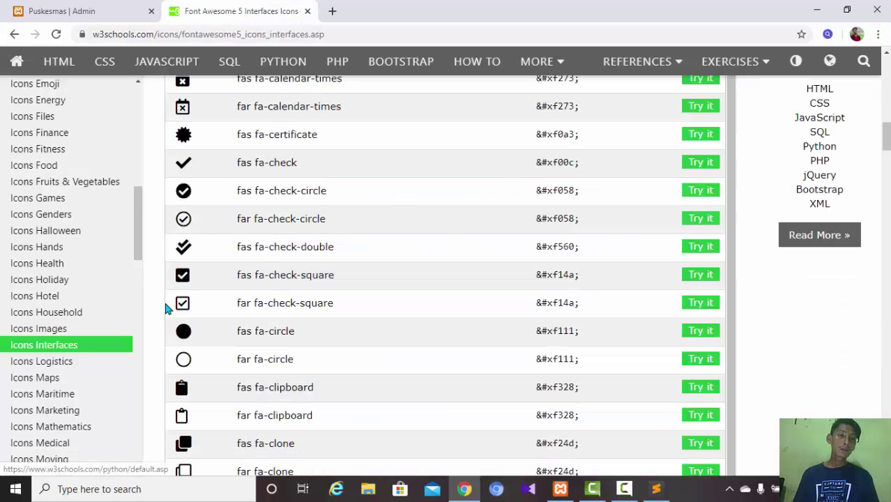
- Navigate from the W3Schools home page to the Bootstrap 4 tutorial
left_click_drag(135, 230, 155, 124)
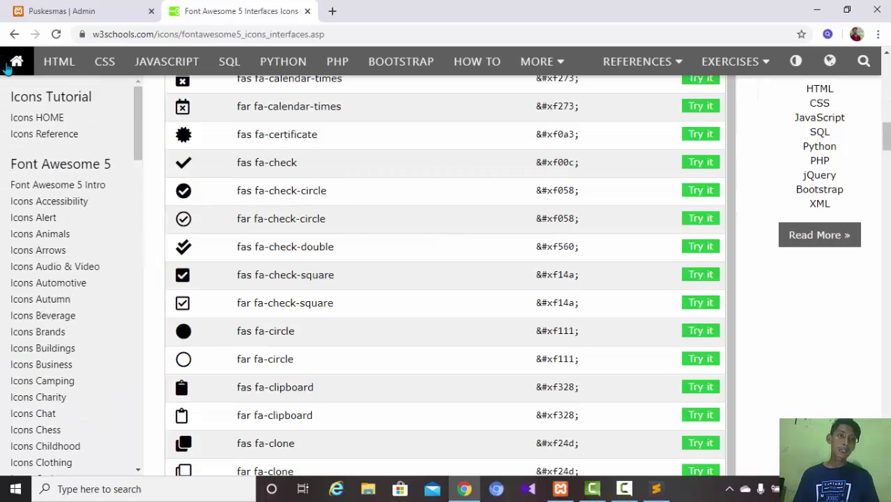
left_click(12, 35)
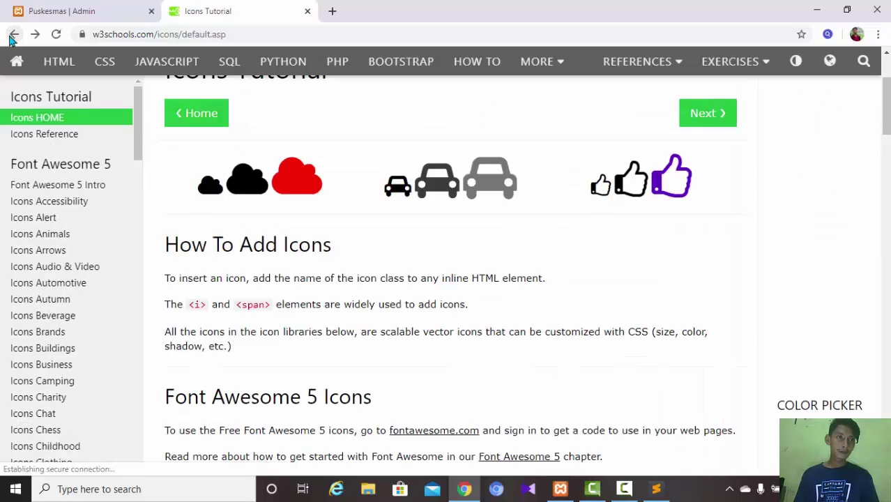
left_click(11, 38)
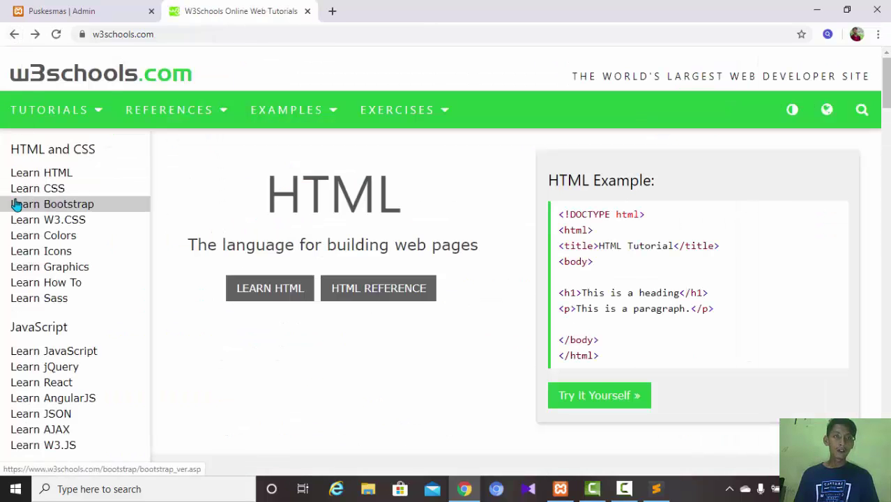
left_click(16, 204)
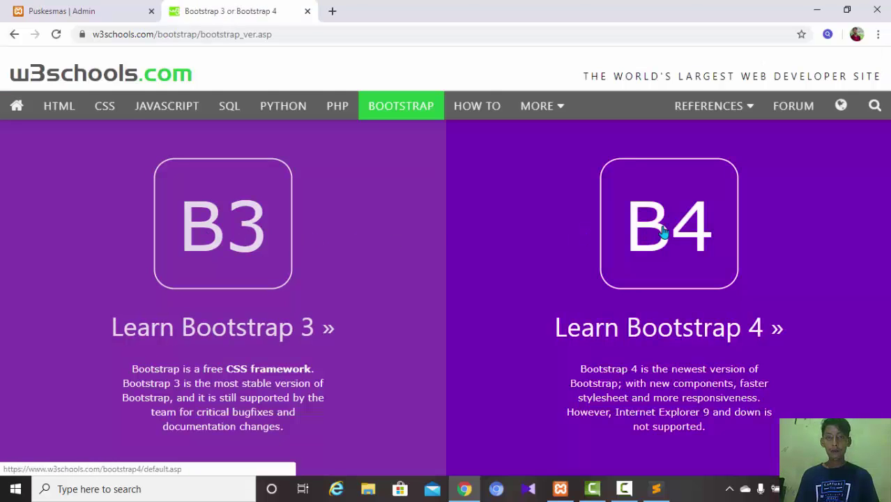
left_click(663, 231)
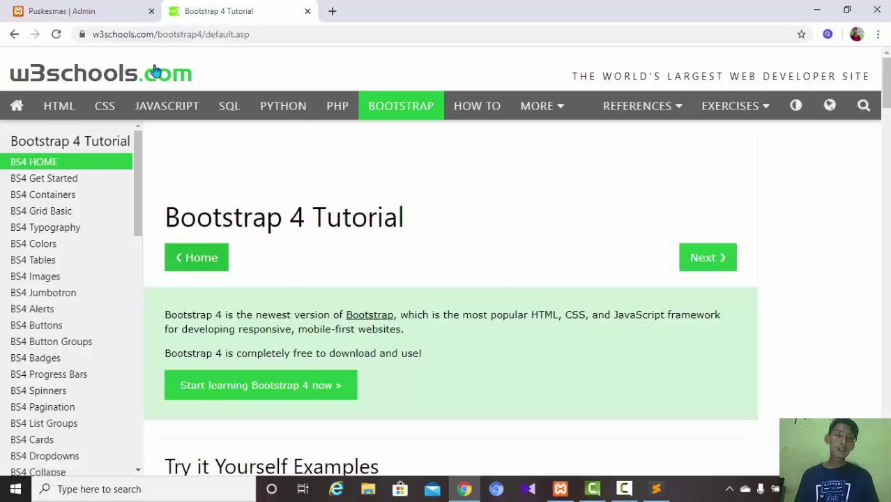
- Compare the form's NIK label and field against the Bootstrap 4 tutorial
left_click(76, 18)
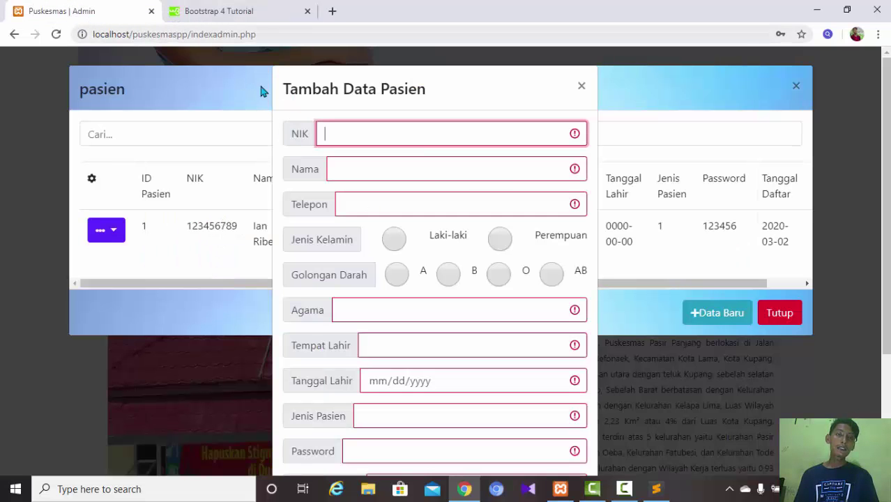
double_click(315, 133)
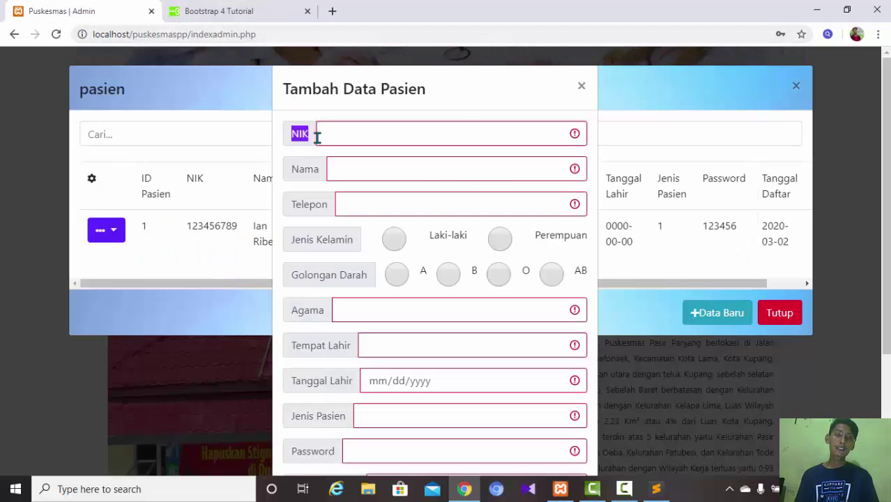
left_click(340, 134)
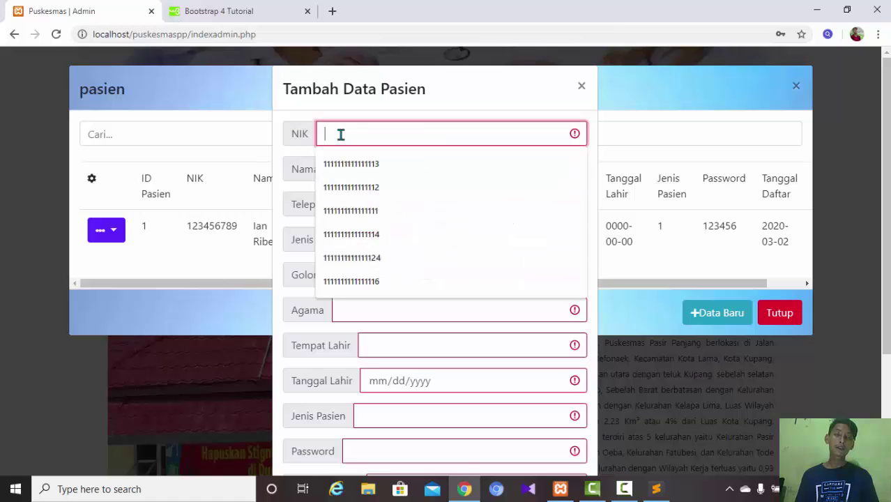
left_click(252, 14)
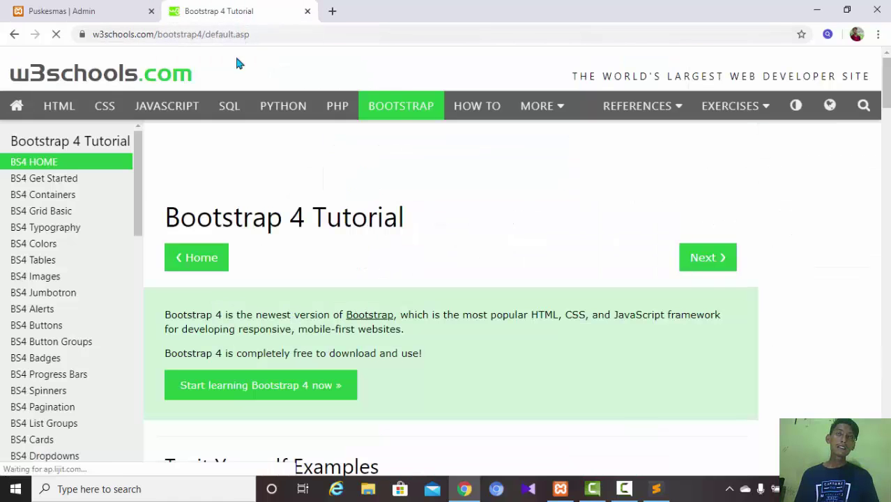
left_click(86, 10)
left_click_drag(290, 134, 331, 130)
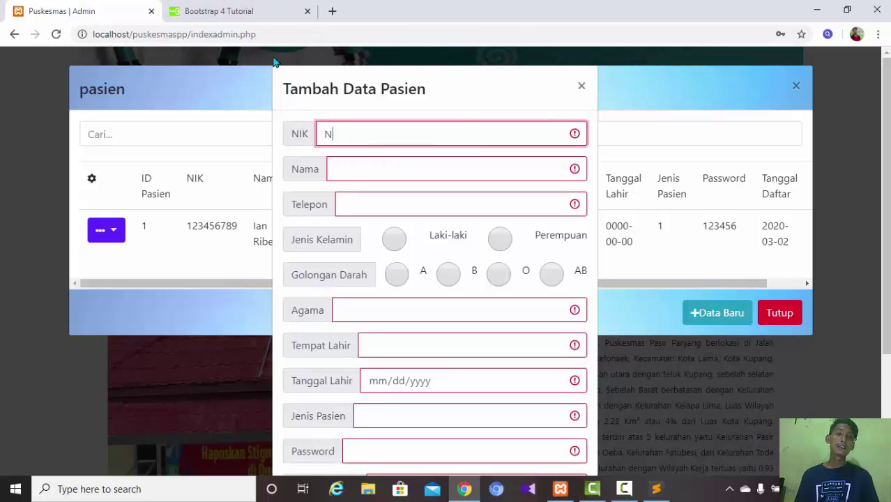
left_click(248, 14)
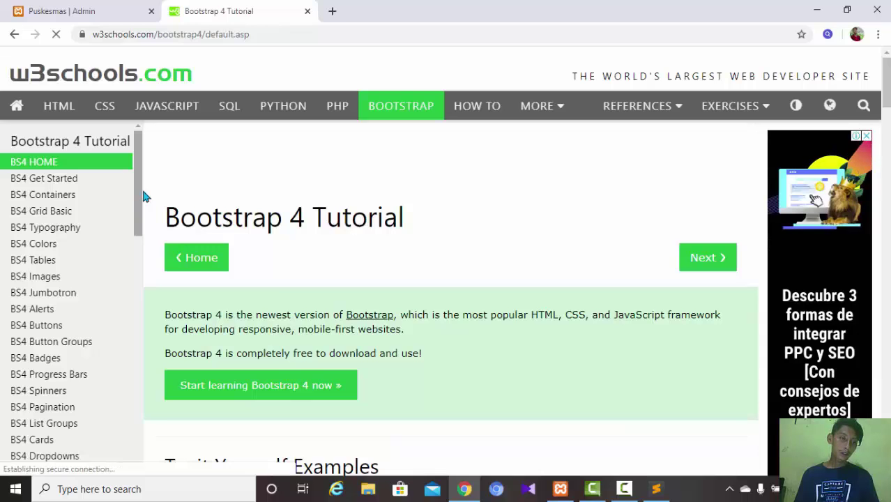
- Open the BS4 Input Groups lesson and try the Small input group sizing example
scroll(143, 209, "down", 1)
scroll(143, 230, "down", 3)
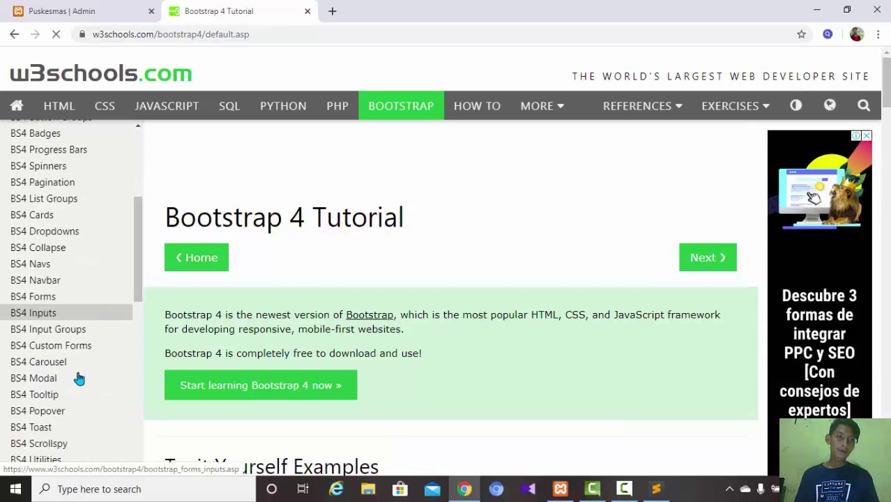
left_click(68, 330)
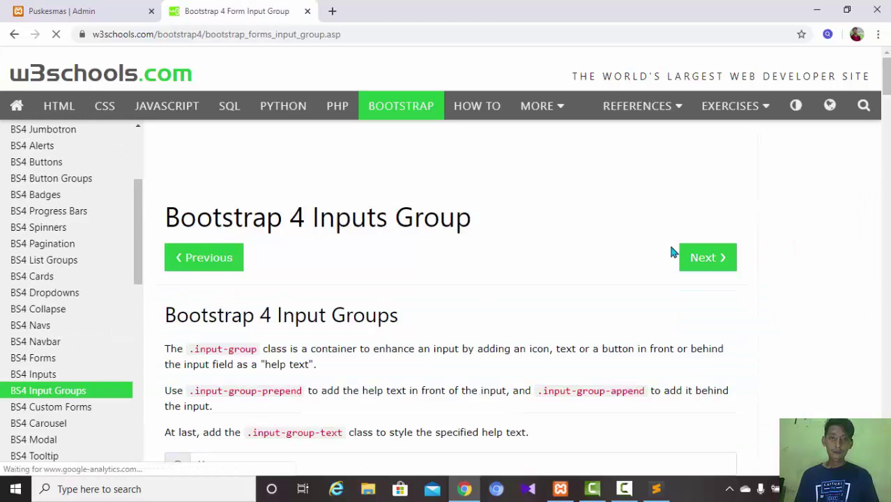
left_click_drag(886, 77, 886, 143)
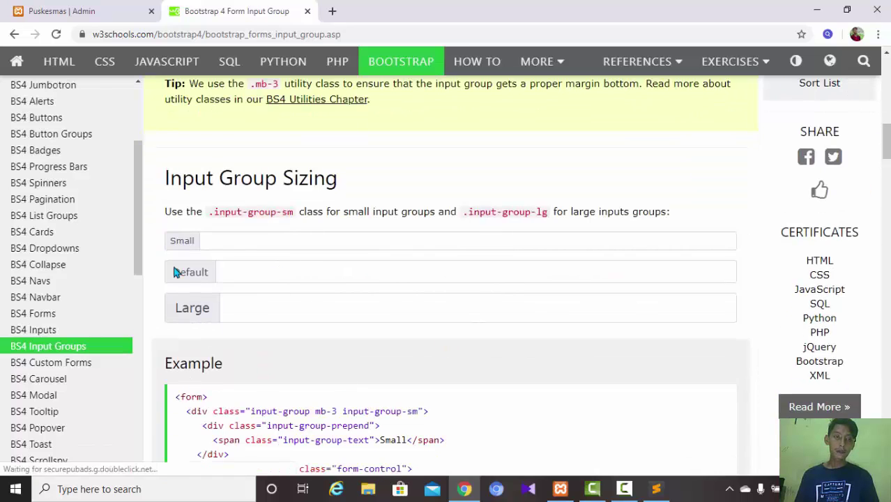
left_click_drag(168, 243, 257, 237)
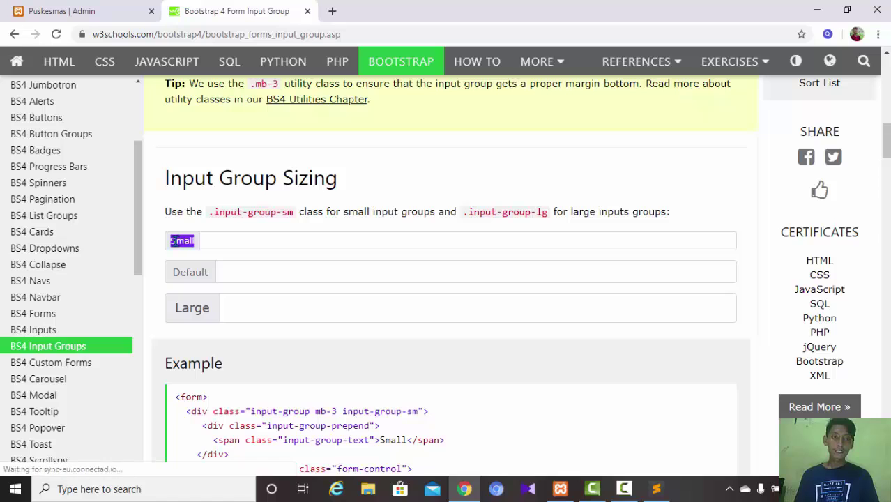
left_click(232, 240)
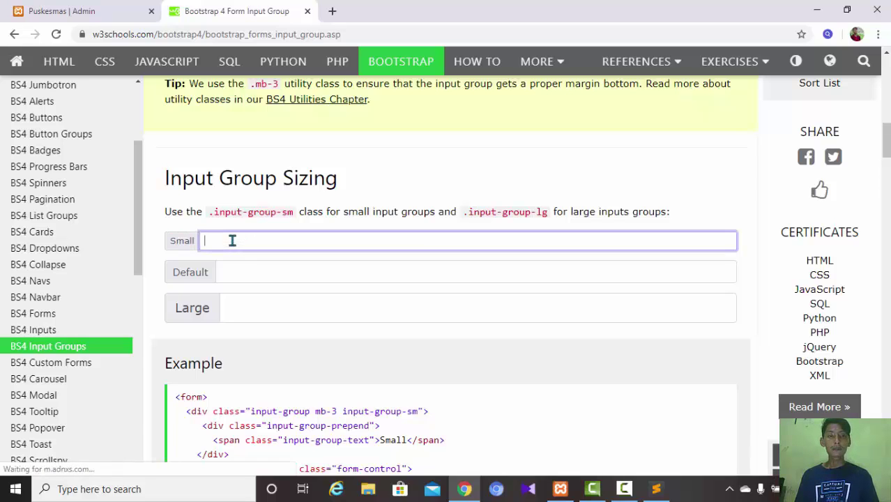
left_click(89, 11)
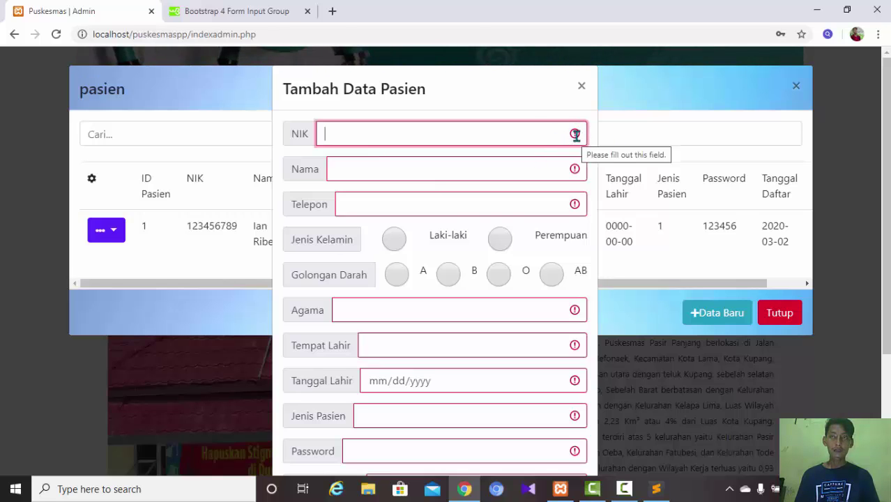
- Fill NIK, Nama and Telepon with the first saved autofill suggestions
left_click(576, 134)
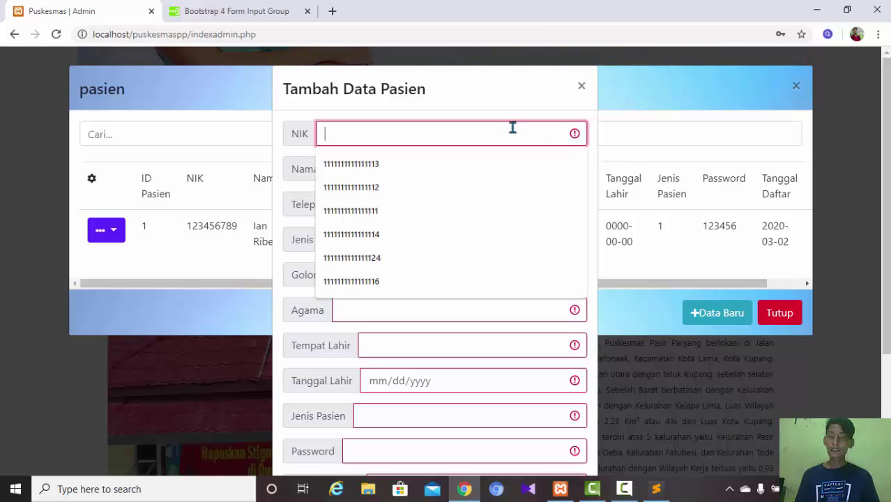
left_click(477, 351)
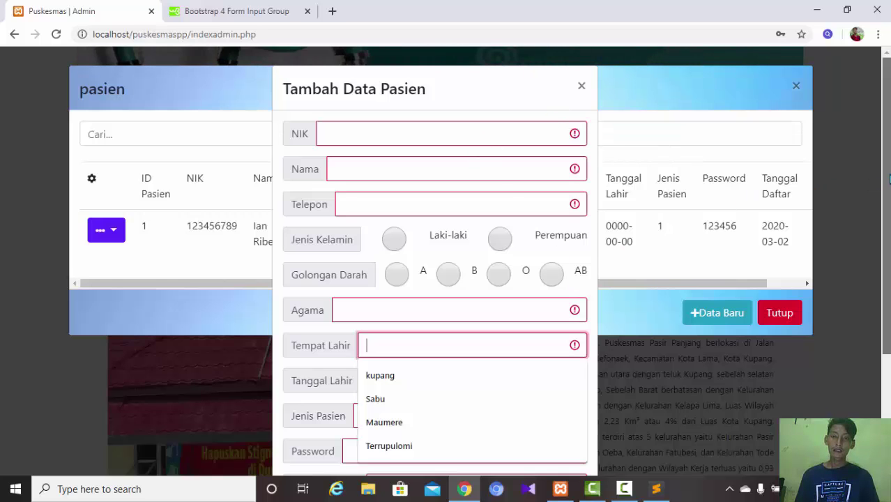
scroll(883, 184, "down", 2)
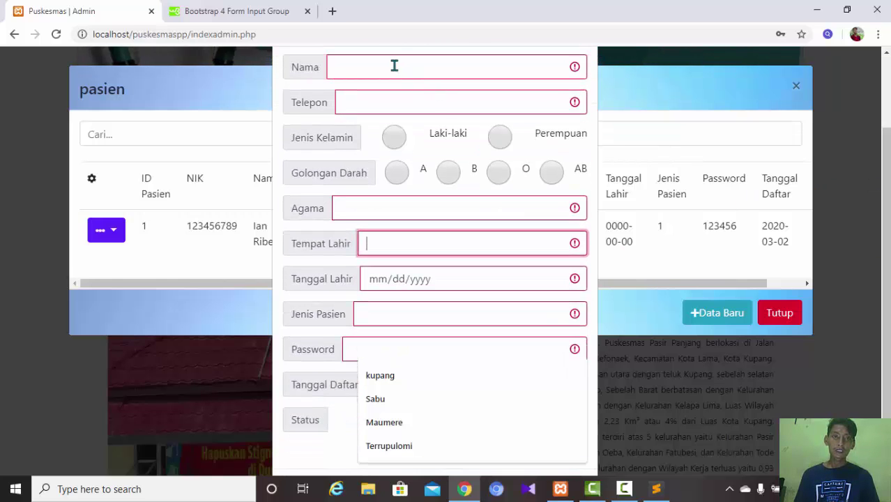
scroll(889, 226, "up", 1)
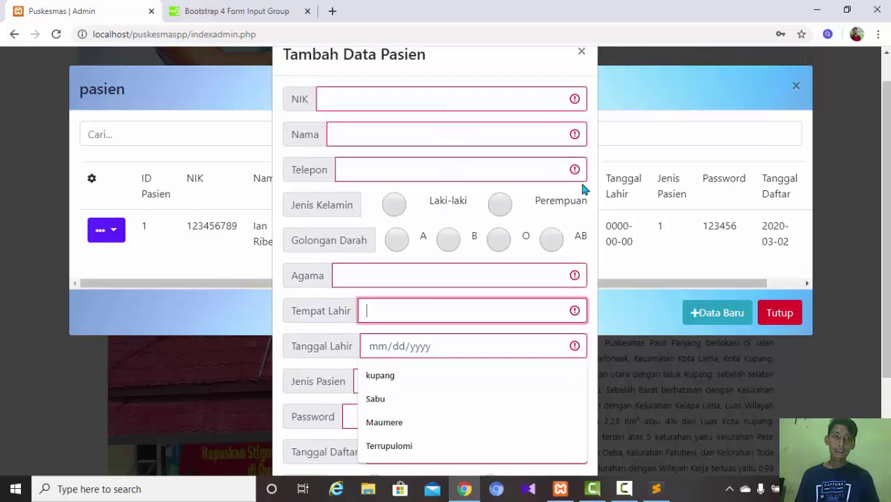
left_click(374, 103)
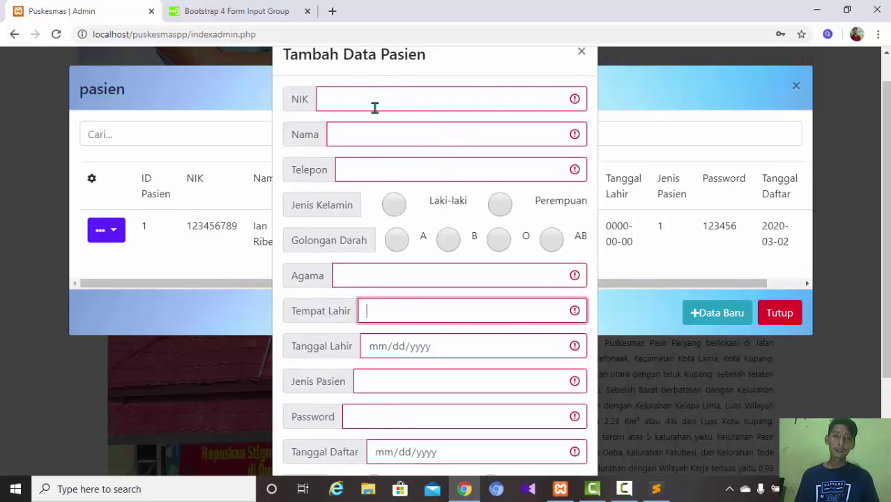
left_click(374, 130)
left_click(463, 133)
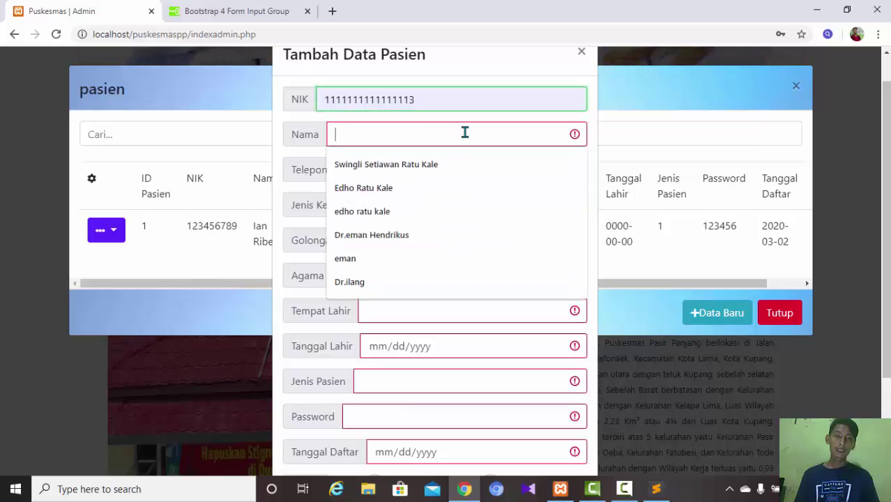
left_click(368, 164)
left_click(460, 171)
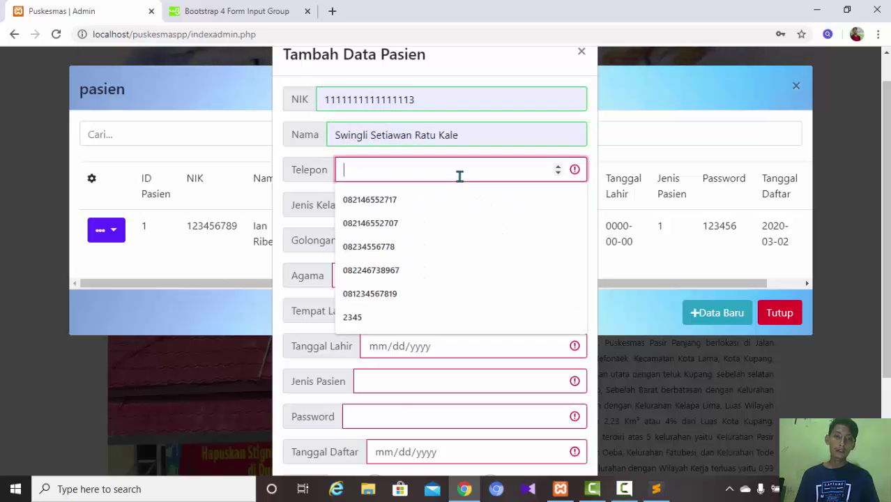
left_click(391, 204)
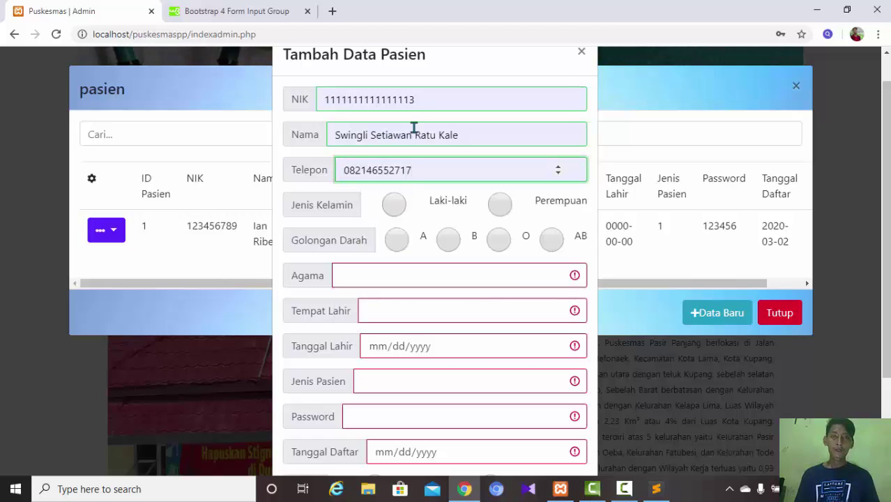
left_click(417, 98)
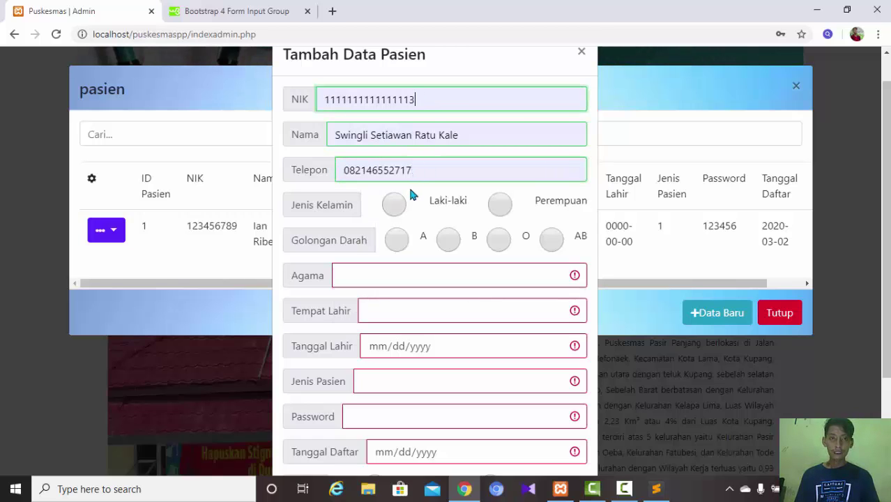
- Set gender Laki-laki, blood type B, Agama 'Protestan' and Tempat Lahir Sabu
left_click(394, 203)
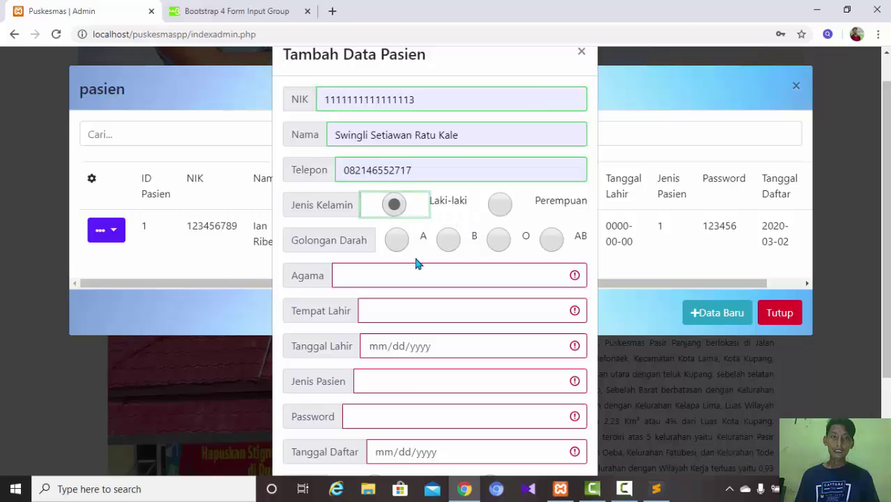
left_click(450, 241)
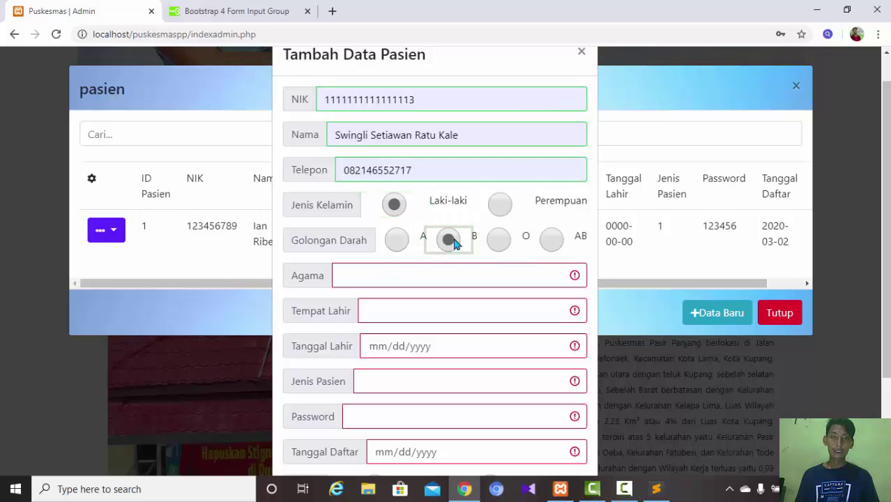
scroll(811, 195, "down", 1)
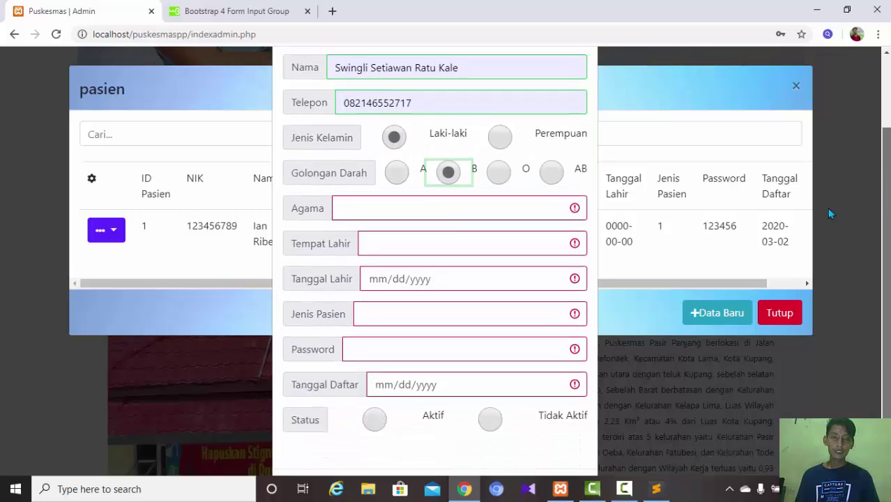
left_click(504, 196)
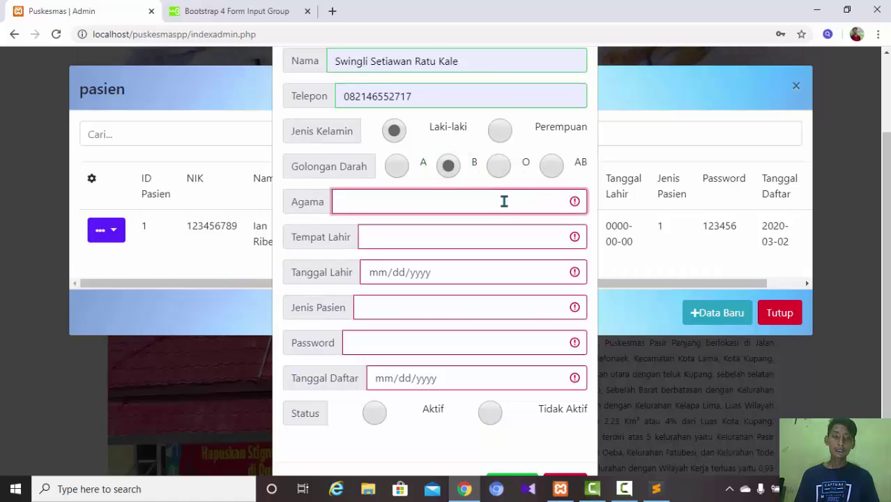
type("Pro")
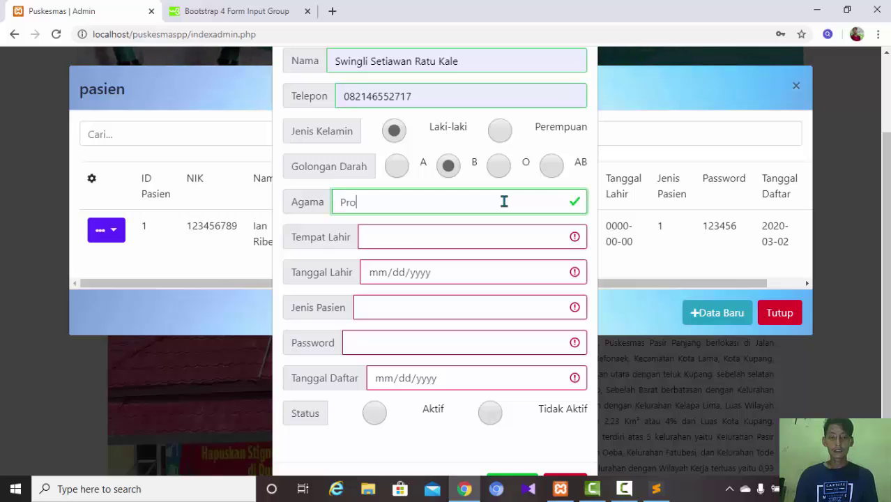
type("testan")
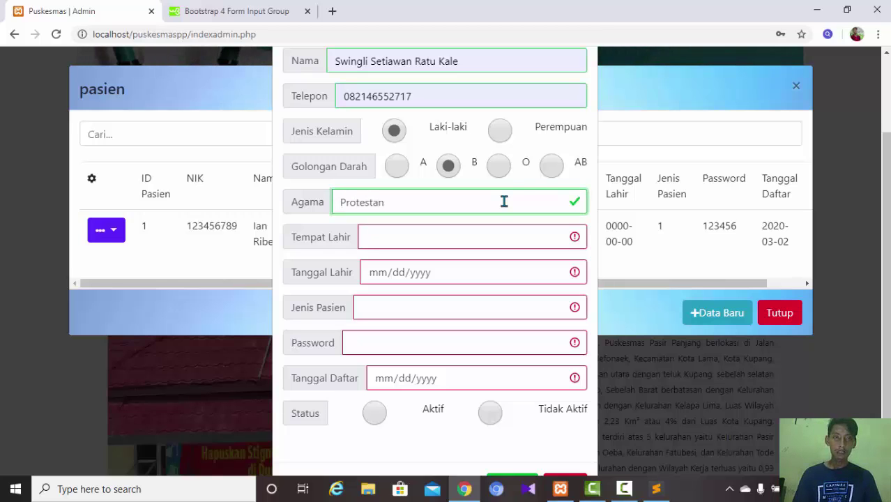
left_click(481, 242)
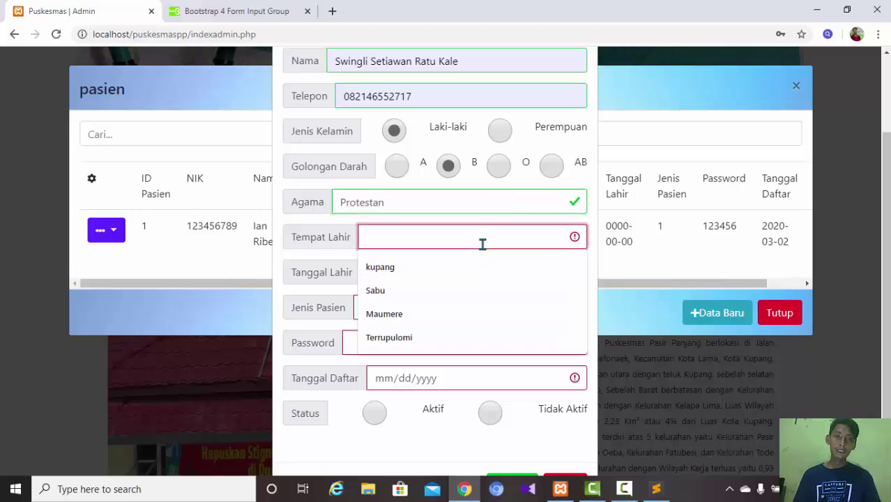
left_click(429, 289)
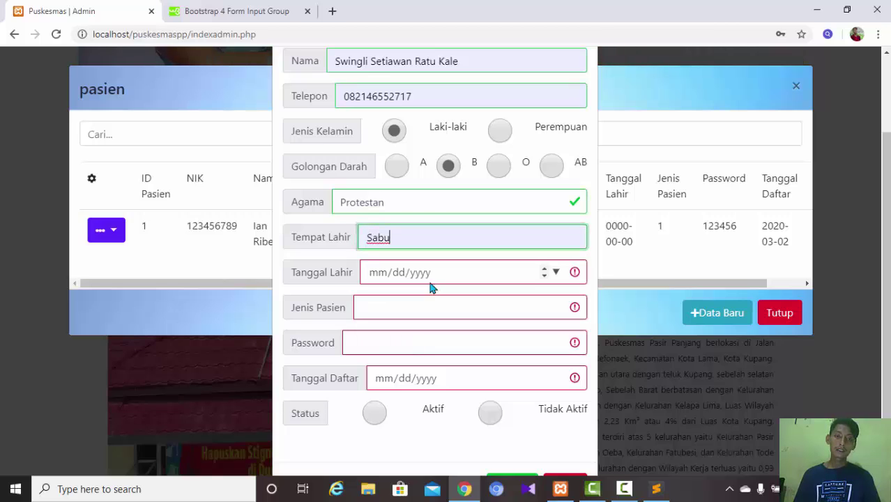
- Set Tanggal Lahir to 05/10/2020 using the date picker
left_click(557, 273)
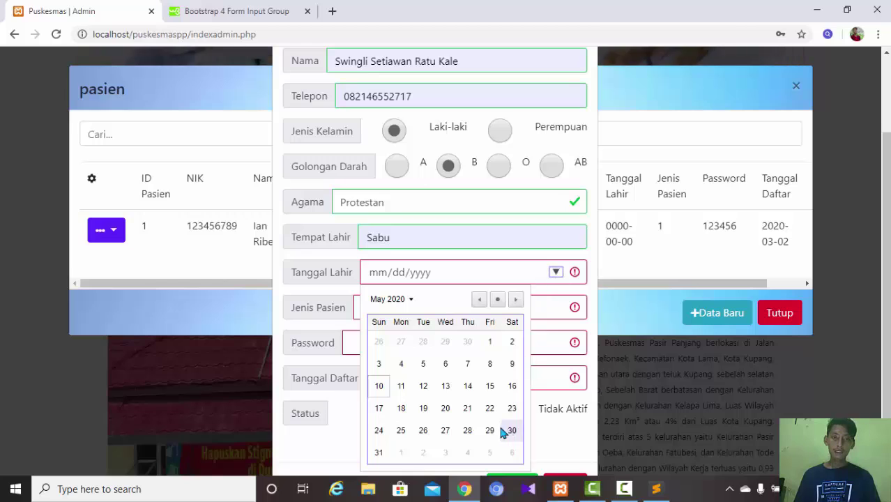
left_click(467, 430)
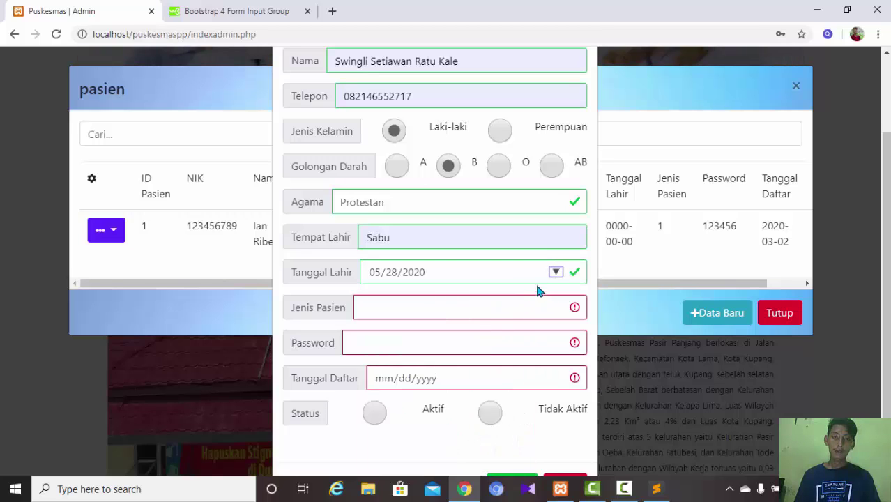
left_click(556, 273)
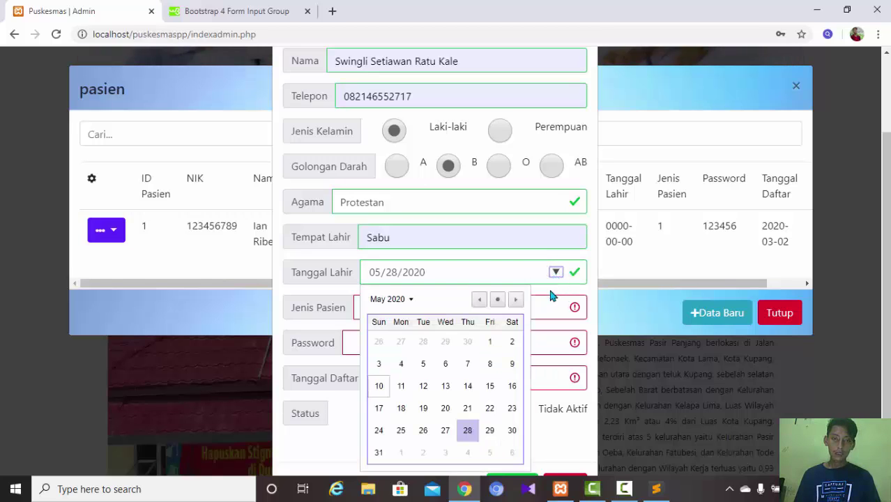
left_click(403, 300)
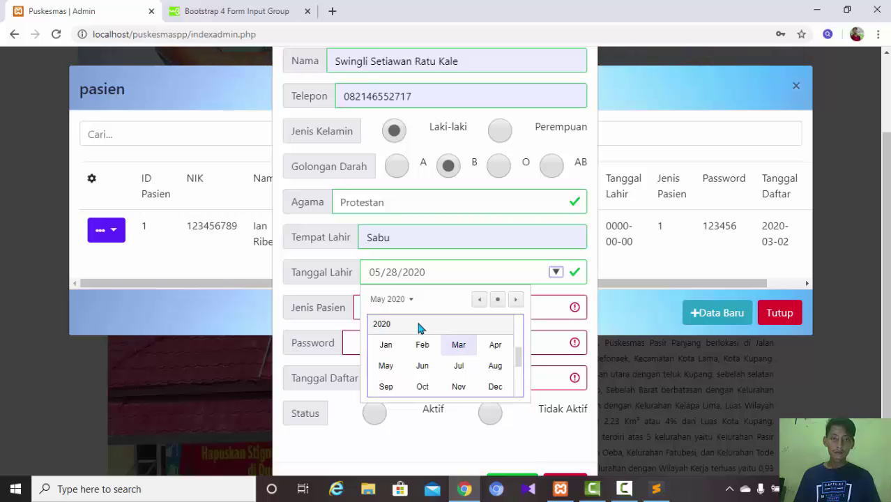
left_click(498, 300)
left_click(498, 300)
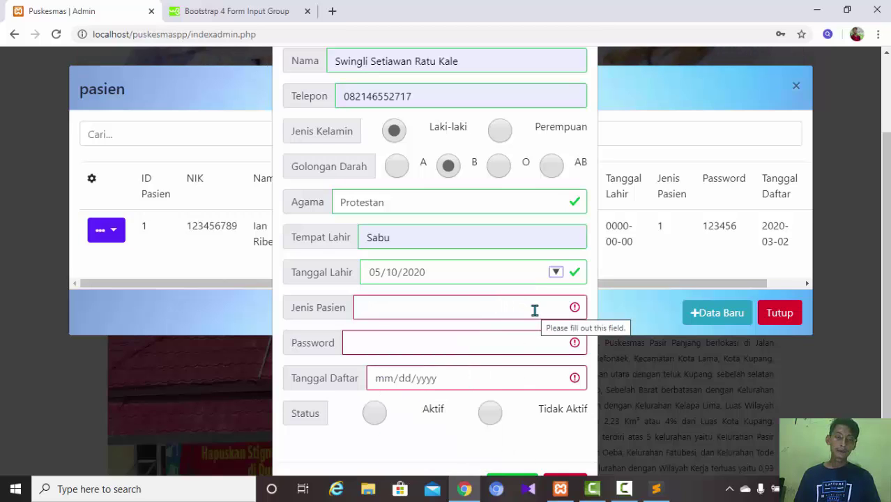
- Enter 'sakit kepala' as Jenis Pasien and type the account password
left_click(535, 310)
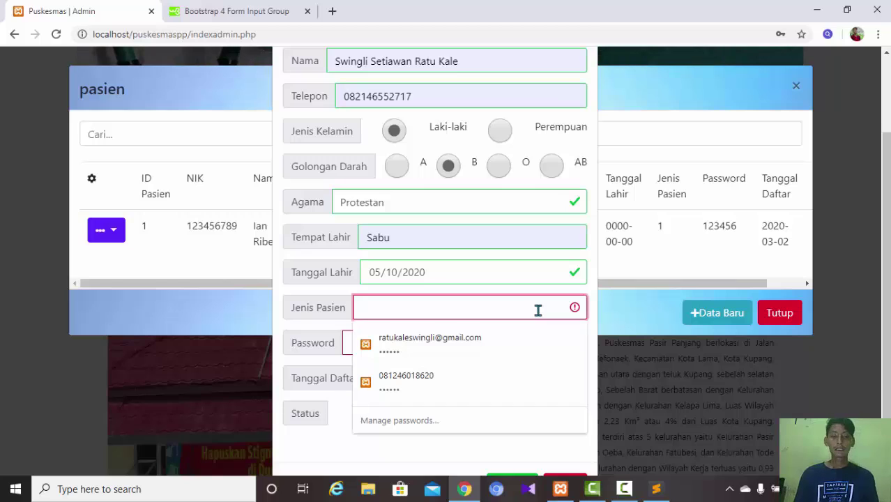
type("sakit kepala")
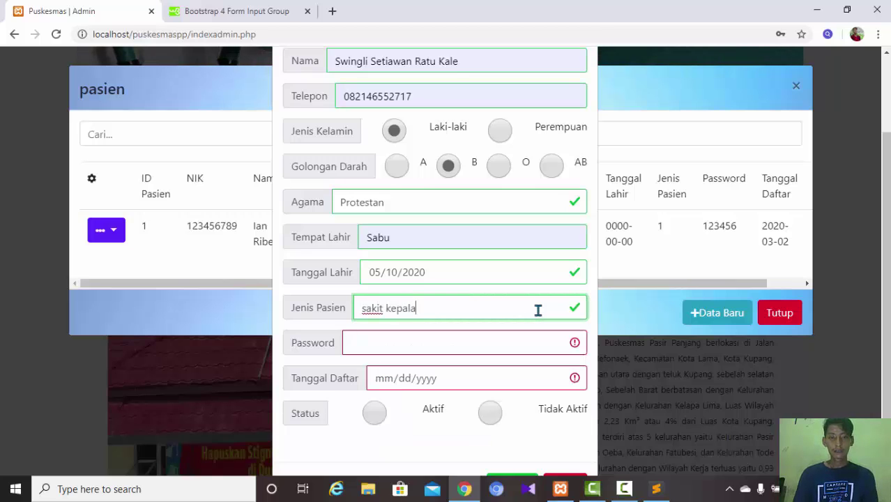
left_click(527, 346)
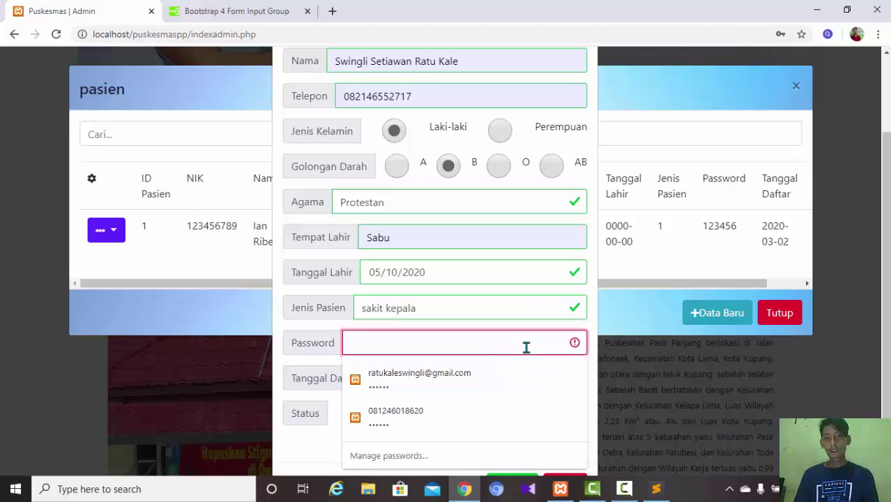
type("123456")
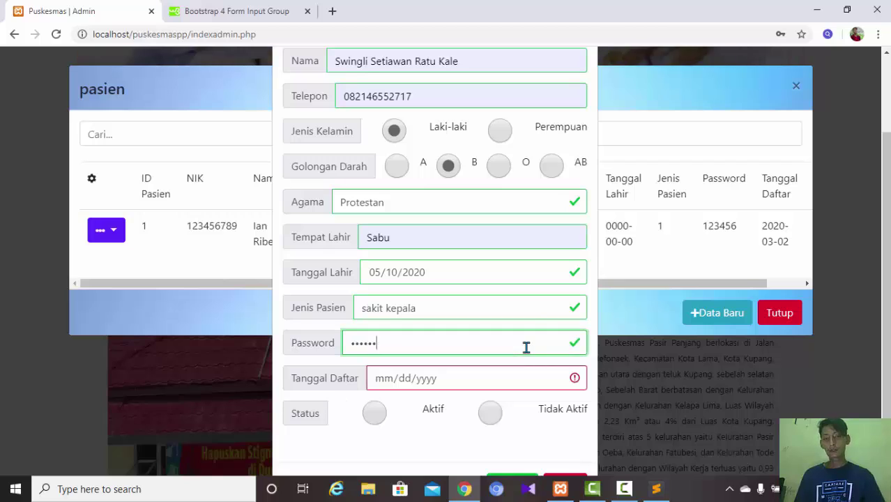
left_click(534, 309)
left_click(501, 377)
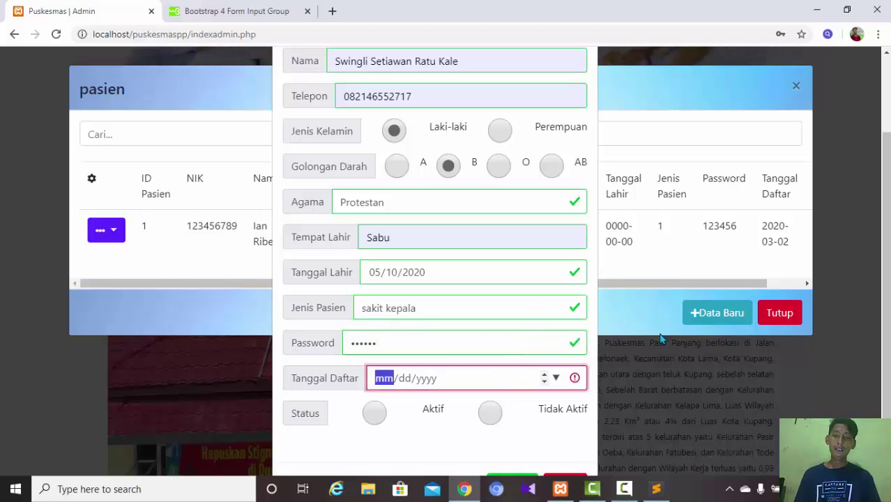
scroll(854, 328, "down", 1)
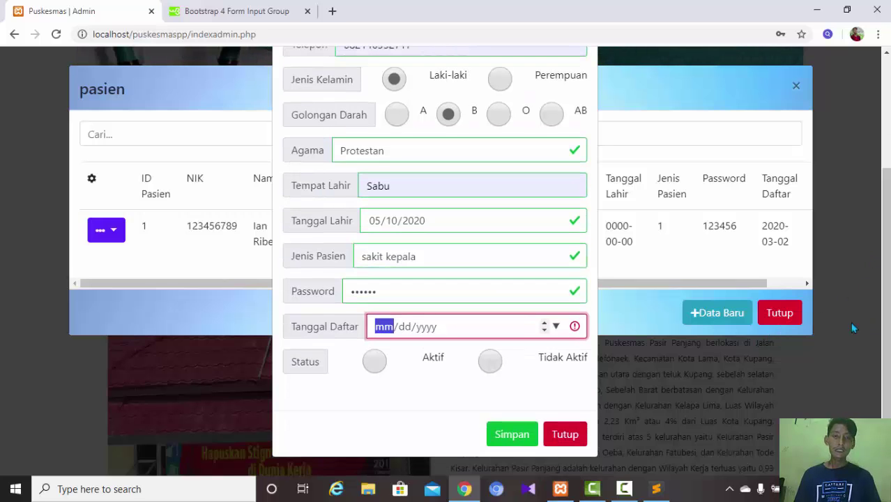
- Mark the patient's status as Aktif and attempt to save the record with Simpan
left_click(374, 362)
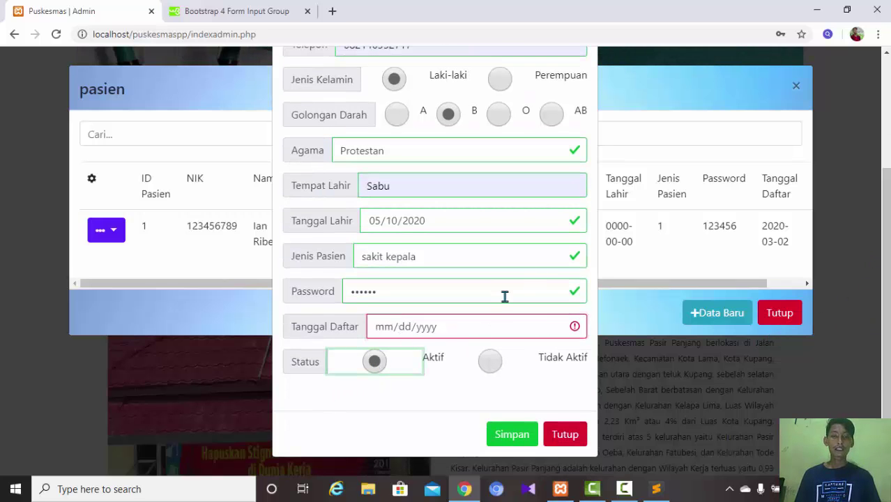
left_click(511, 433)
left_click(511, 433)
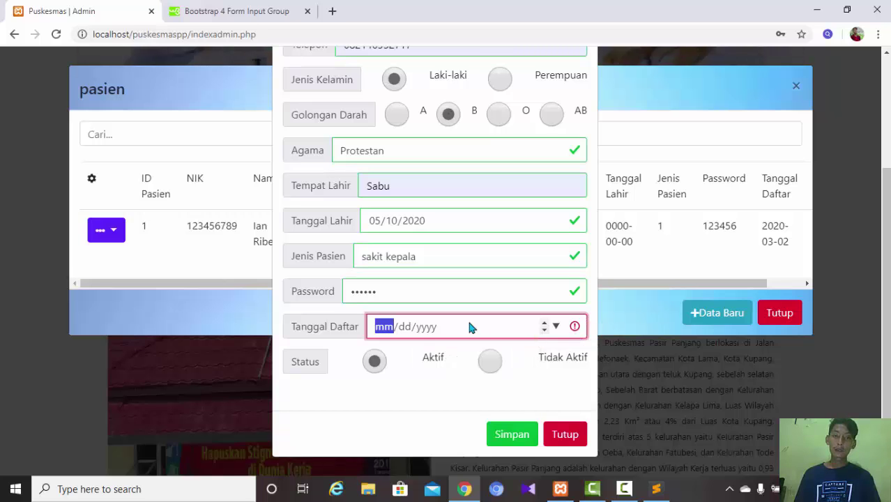
scroll(447, 270, "up", 3)
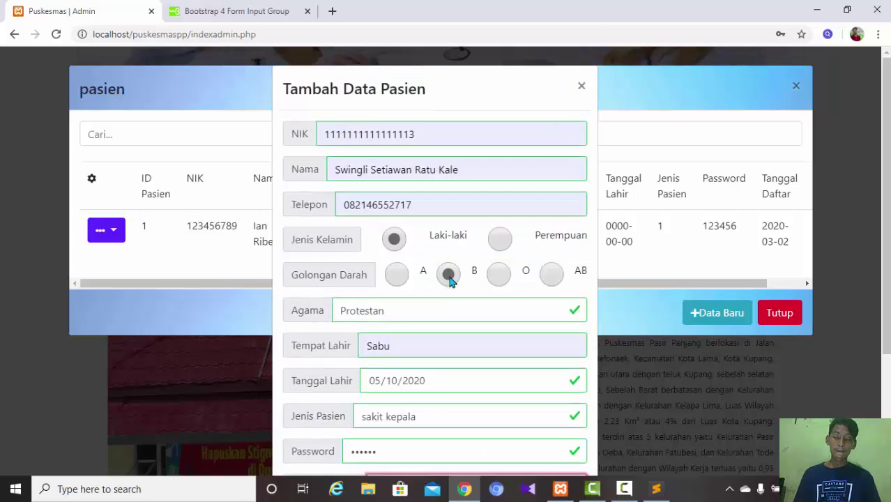
scroll(450, 279, "down", 3)
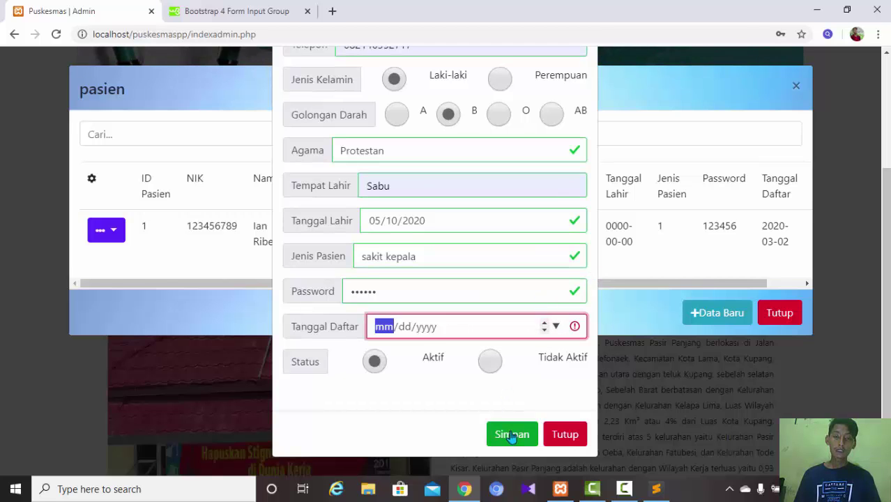
- Set Tanggal Daftar to today's date, 05/10/2020
left_click(555, 326)
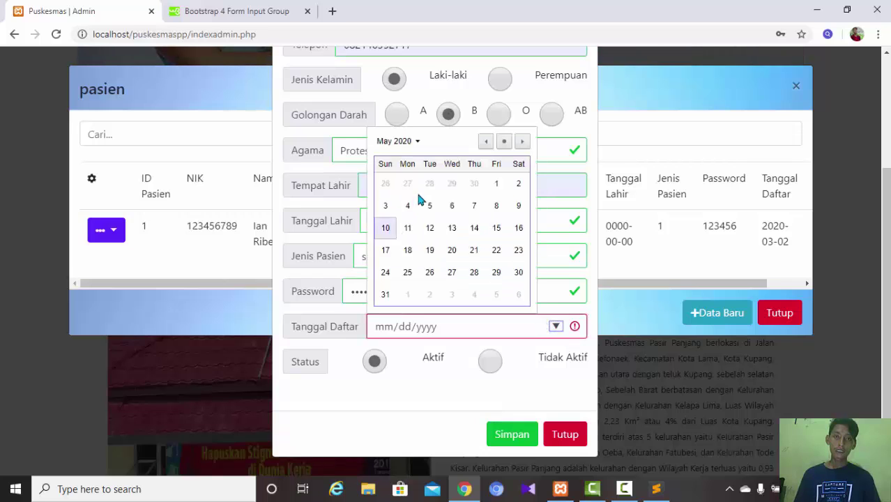
left_click(503, 142)
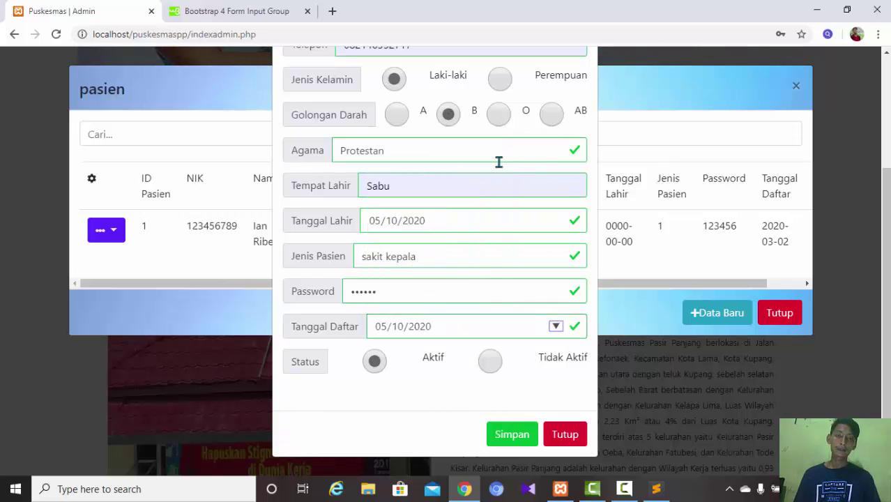
scroll(435, 265, "up", 3)
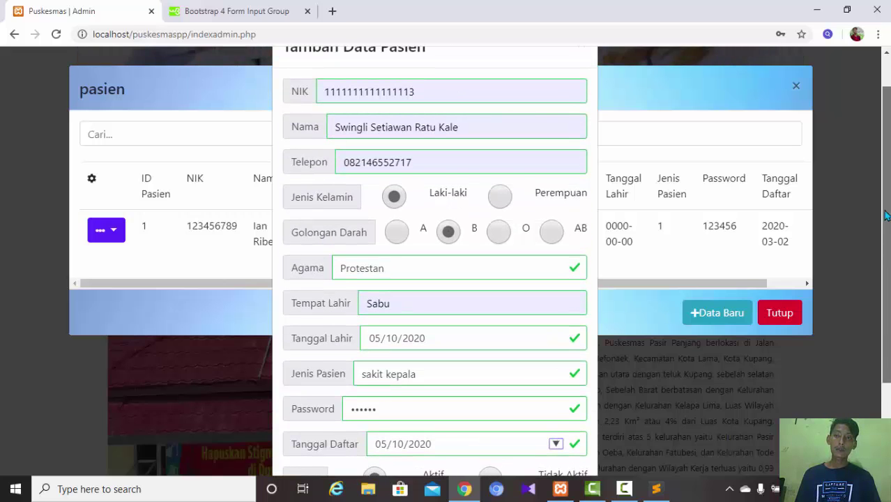
left_click_drag(886, 213, 889, 307)
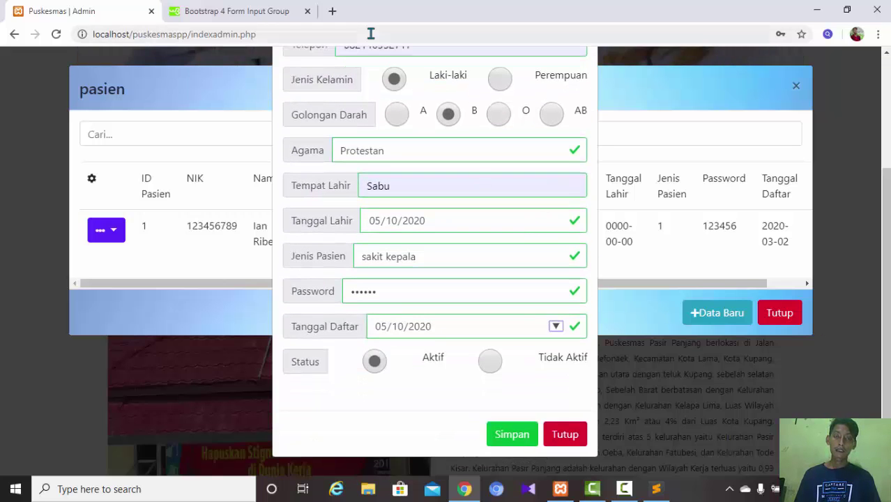
- Save the new patient, let Chrome remember the password, and view Data Pasien listing patient ID 2
left_click(501, 438)
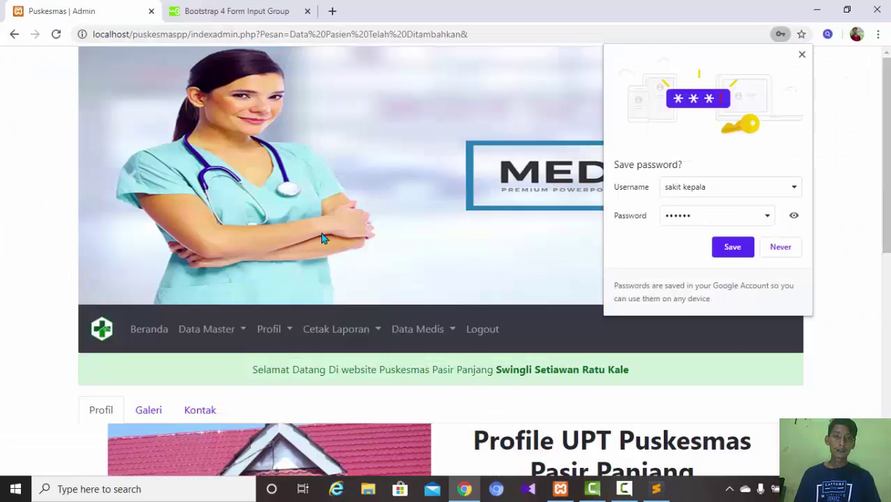
left_click(731, 247)
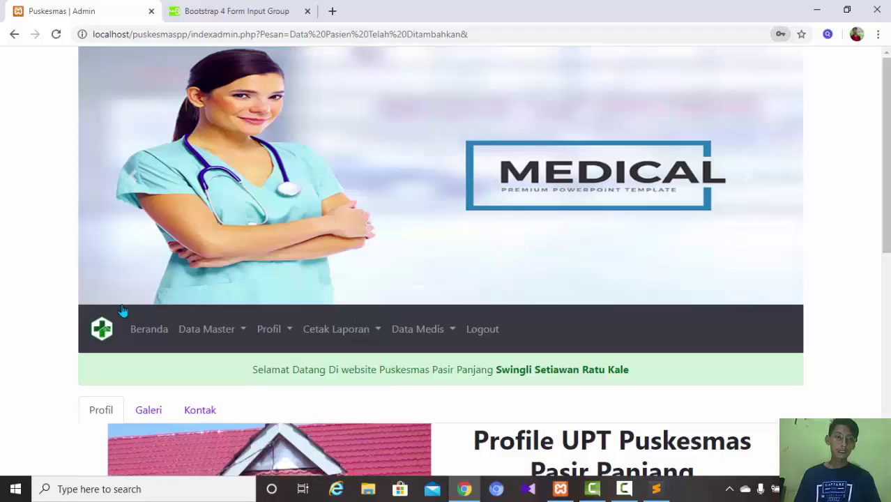
left_click(202, 332)
left_click(221, 381)
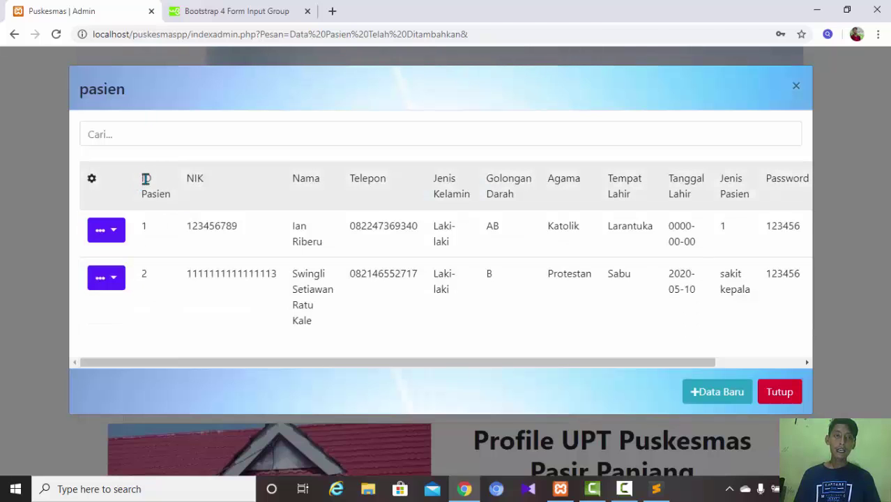
left_click_drag(146, 277, 139, 280)
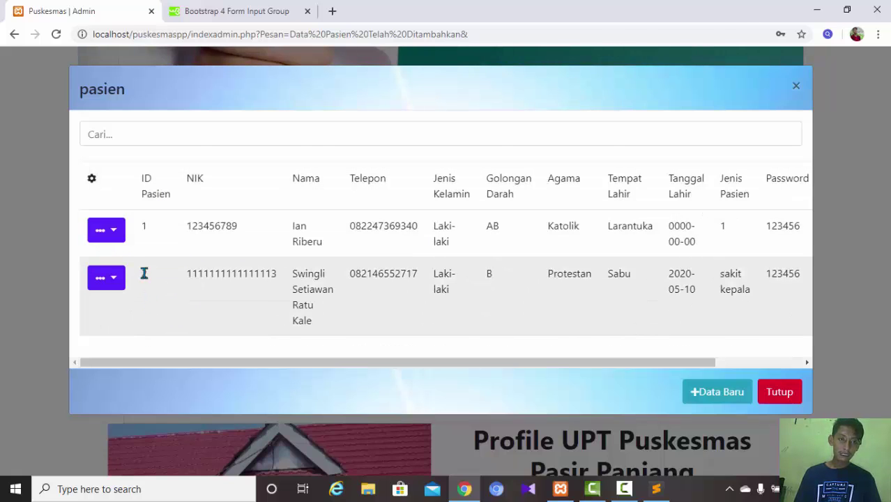
left_click_drag(144, 273, 180, 277)
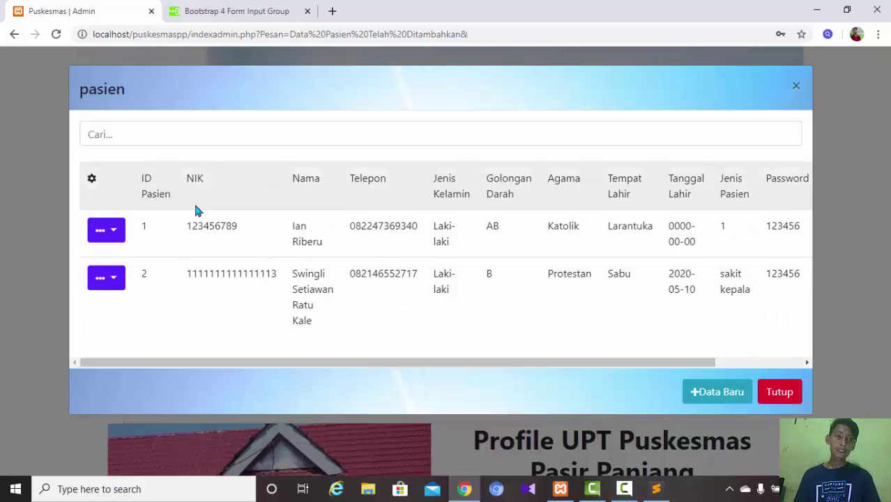
- Open and dismiss the +Data Baru form twice, then reveal Ubah and Hapus for patient 1's row
left_click(717, 391)
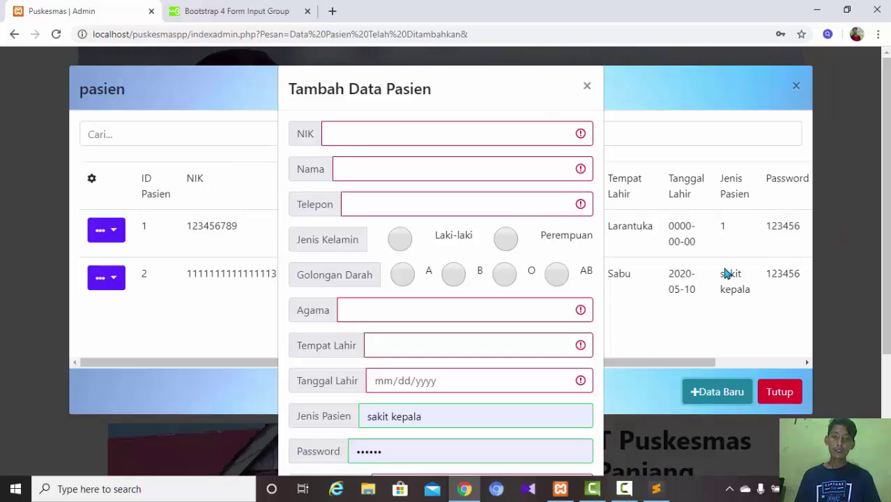
left_click(588, 86)
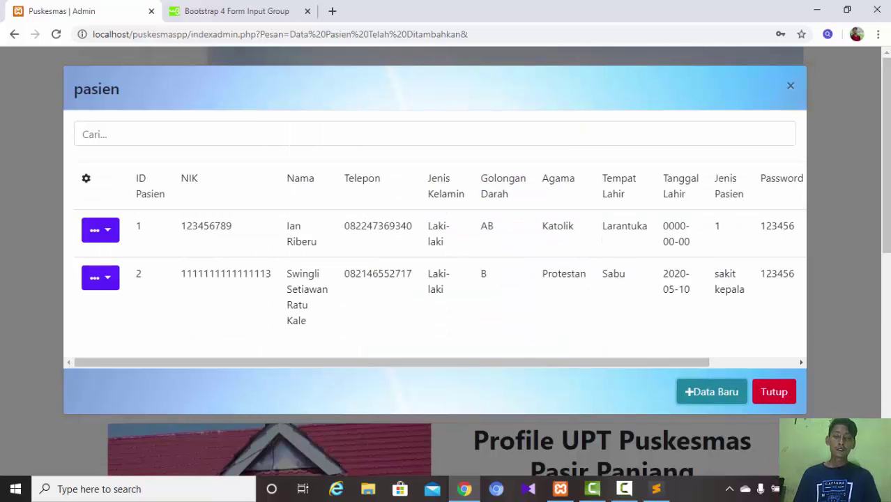
left_click(694, 393)
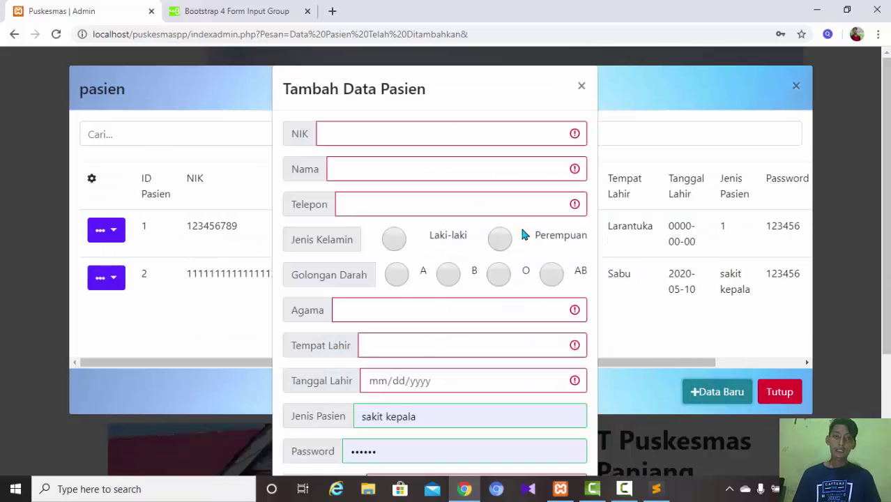
left_click(583, 85)
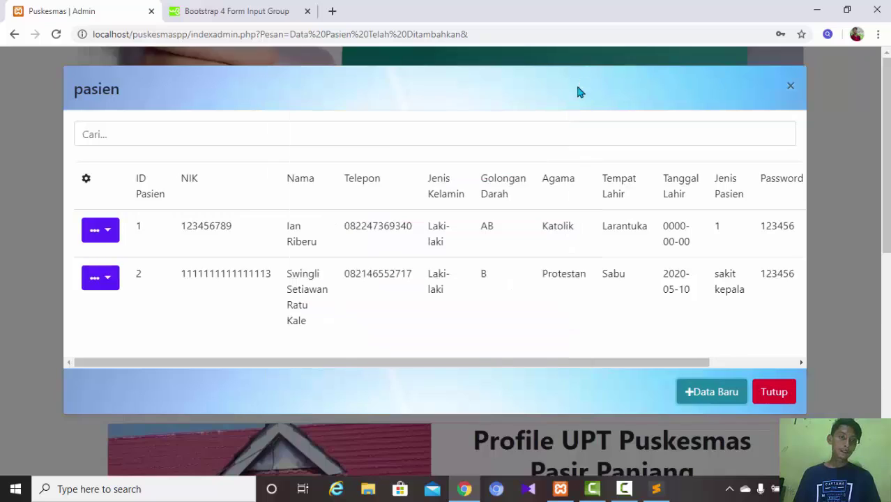
left_click(113, 235)
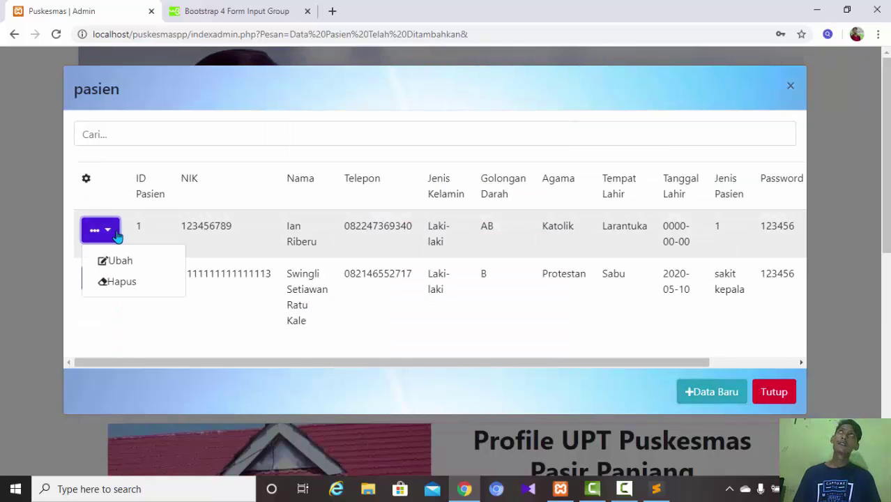
- Close patient 1's edit form, return to Data Pasien, and reveal Ubah and Hapus for patient 2
left_click(135, 264)
left_click(584, 86)
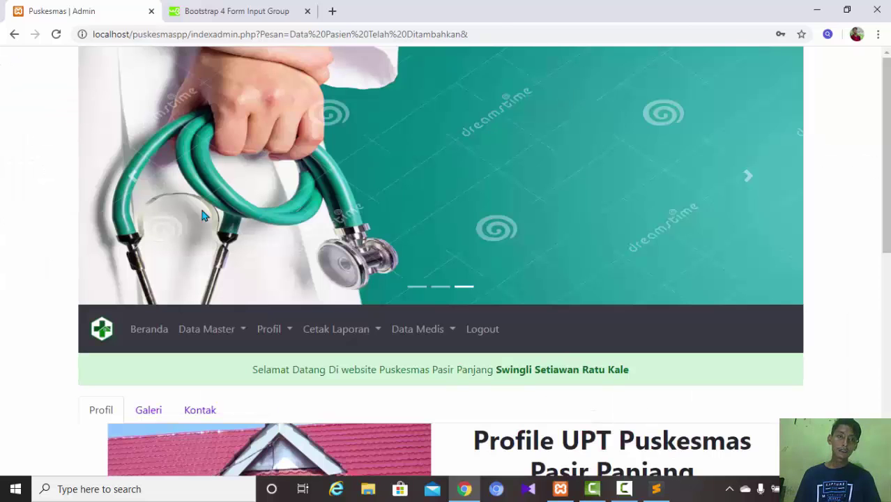
left_click(220, 328)
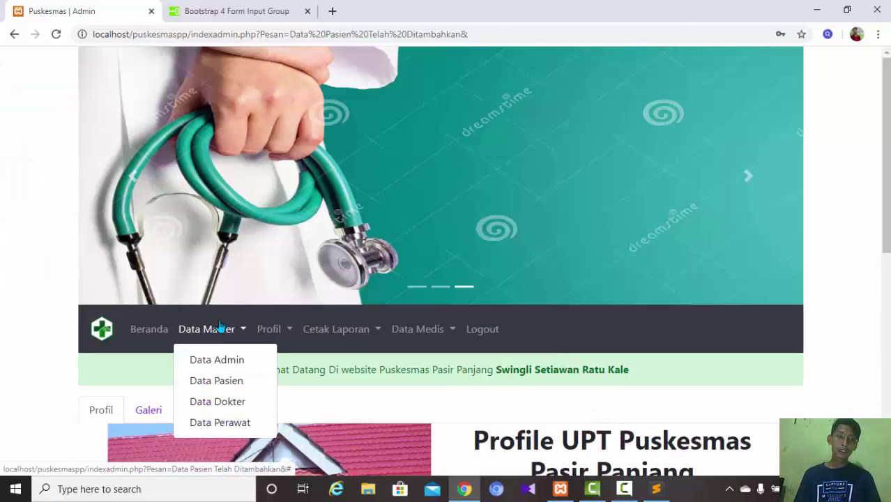
left_click(217, 380)
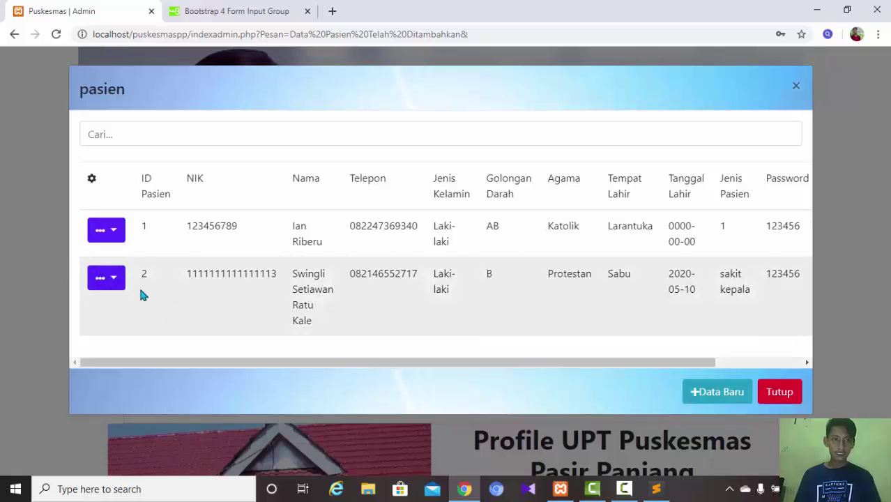
left_click(114, 280)
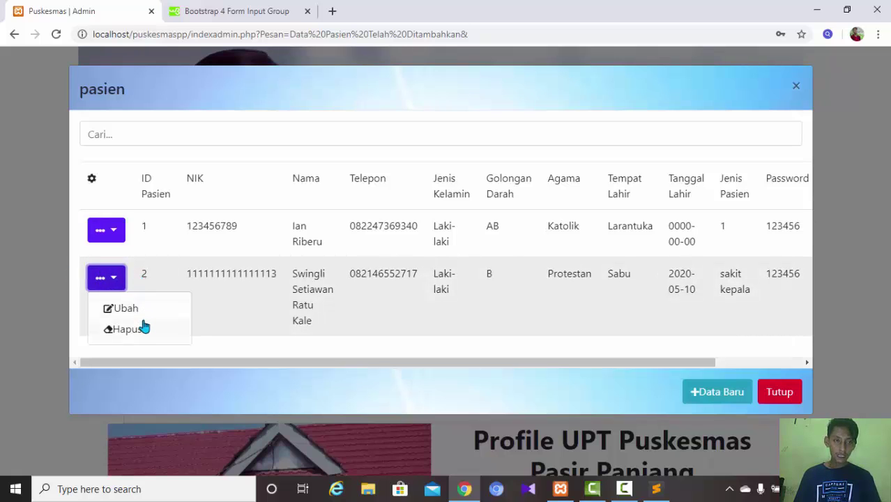
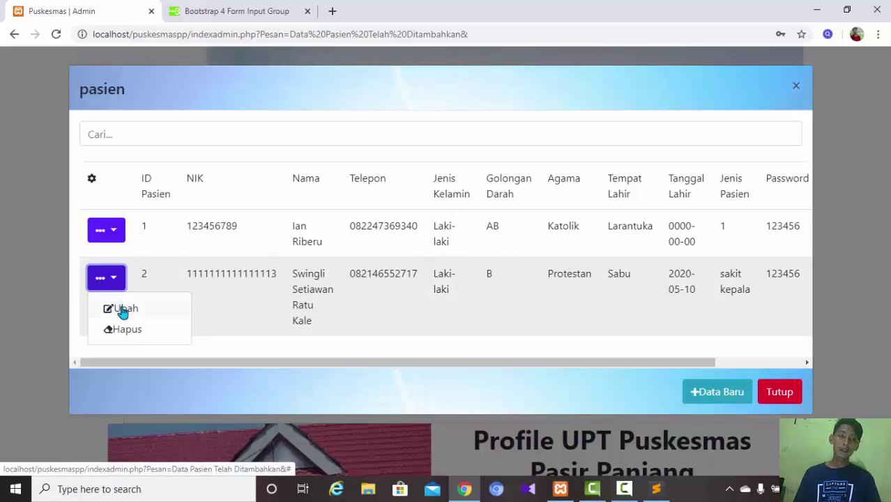
- Open a patient edit form, dismiss it, then open patient 1's Ubah form
left_click(123, 310)
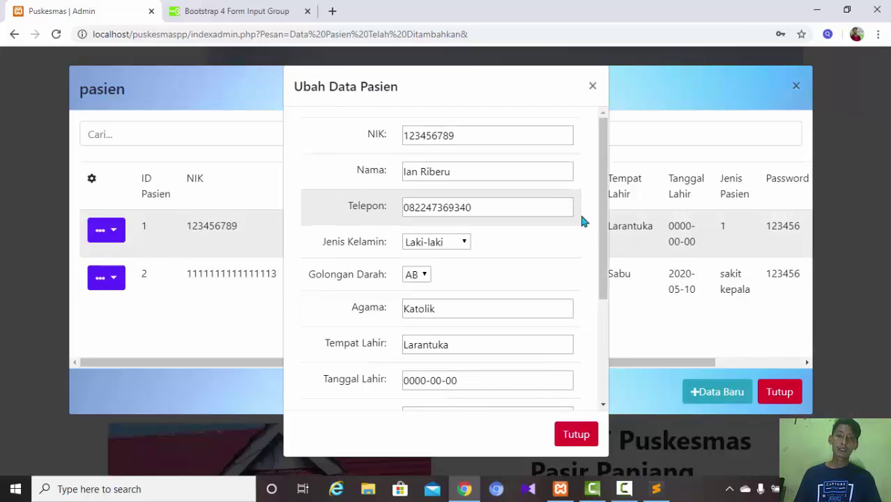
left_click_drag(601, 230, 587, 388)
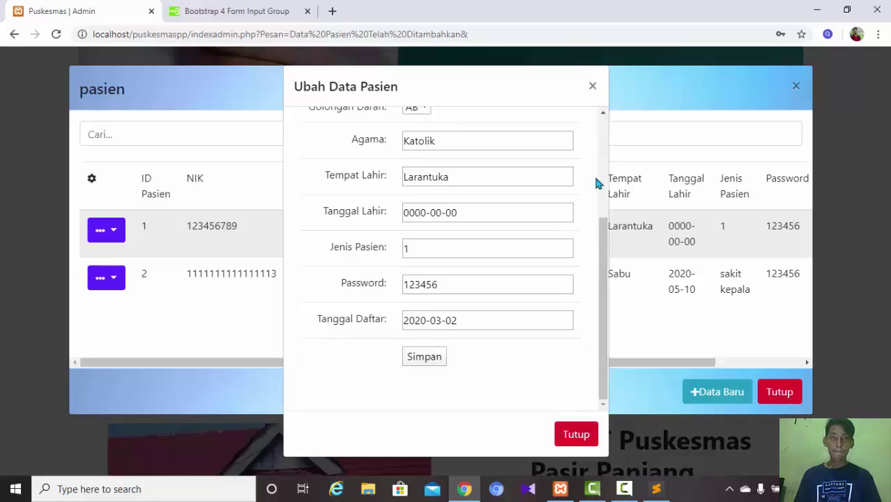
left_click_drag(601, 271, 608, 173)
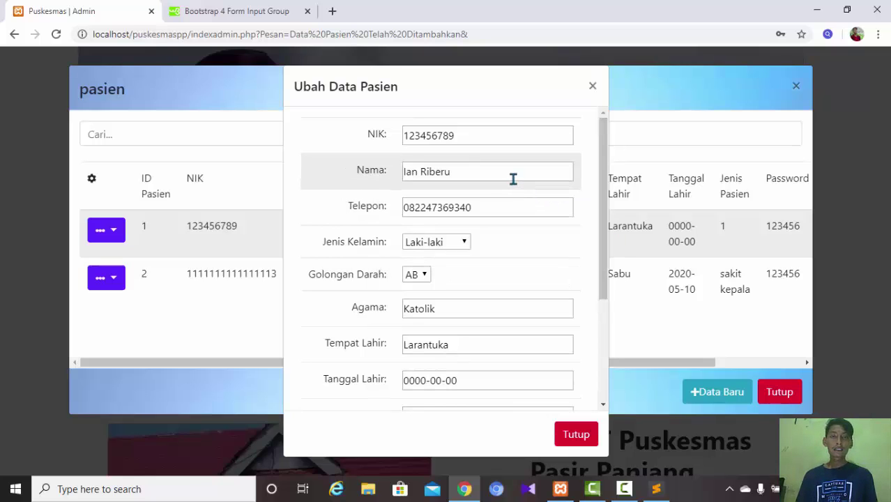
left_click(470, 135)
left_click(163, 70)
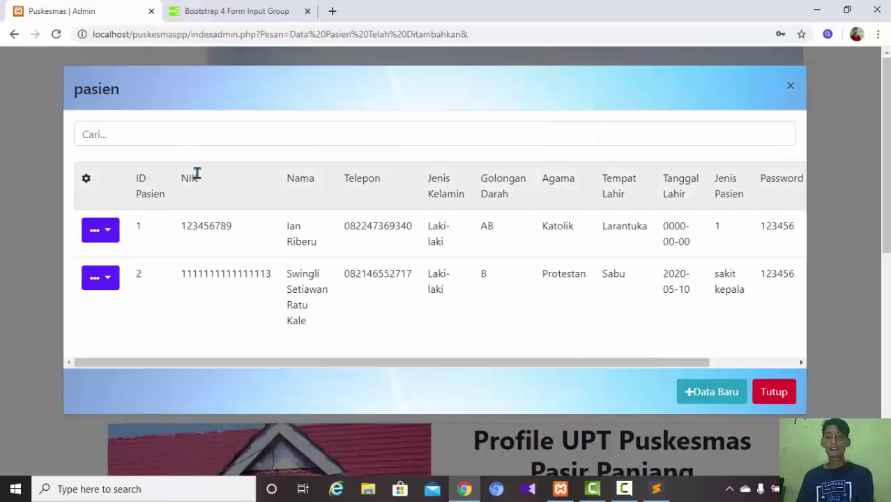
left_click(112, 237)
left_click(120, 261)
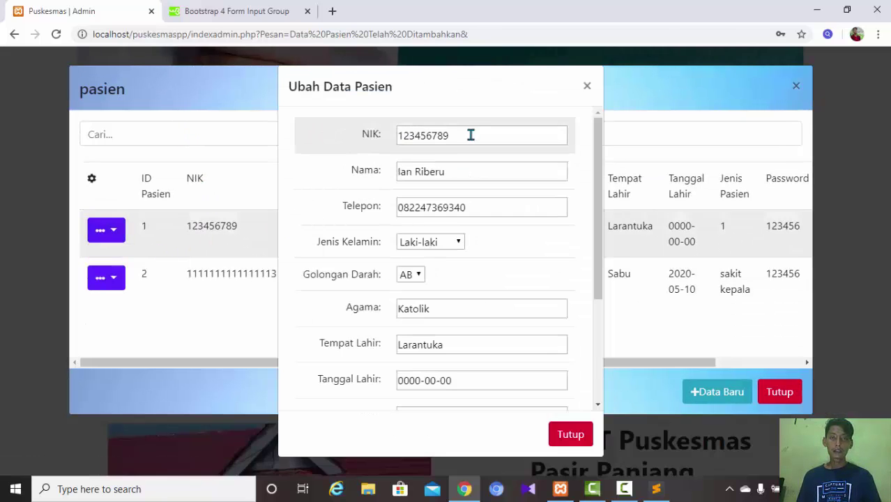
- Replace patient 1's NIK and name with saved autofill suggestions
left_click_drag(463, 142, 342, 148)
type("1121")
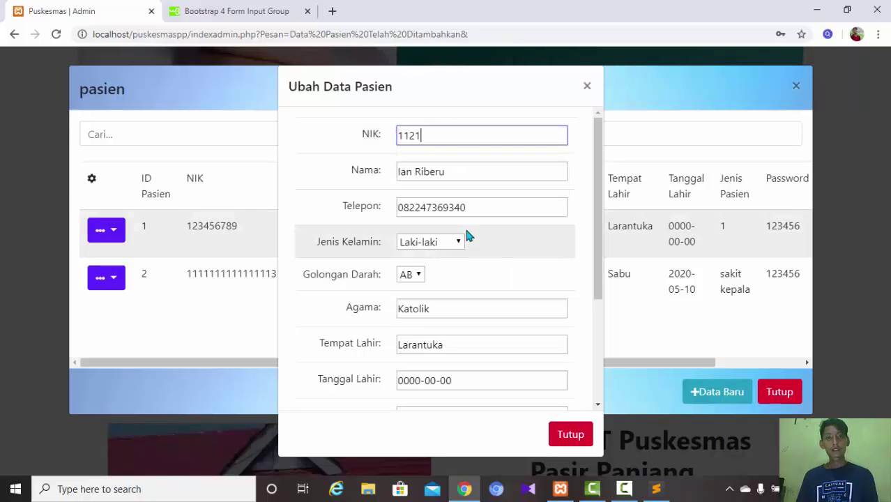
key("BackSpace")
key("BackSpace")
key("BackSpace")
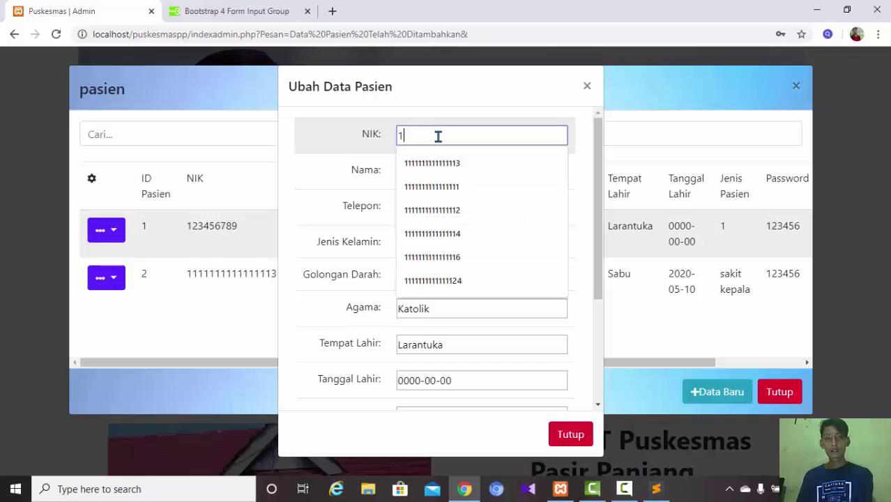
left_click(441, 186)
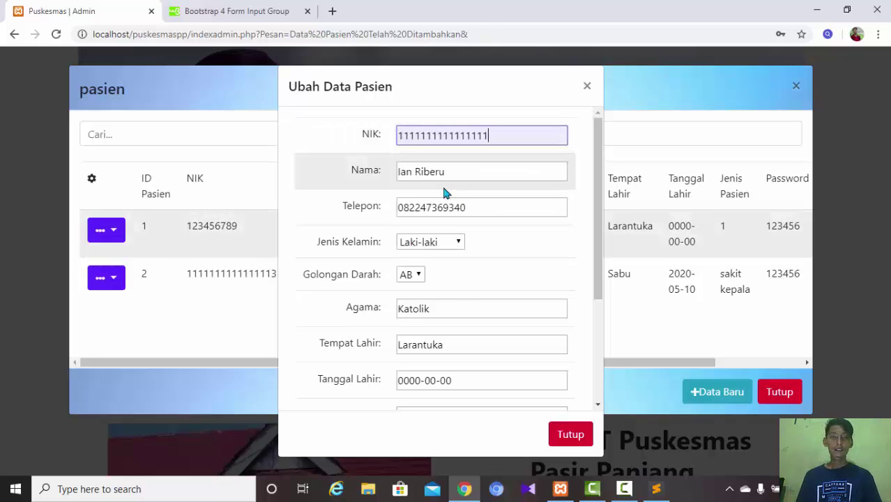
left_click_drag(527, 173, 369, 176)
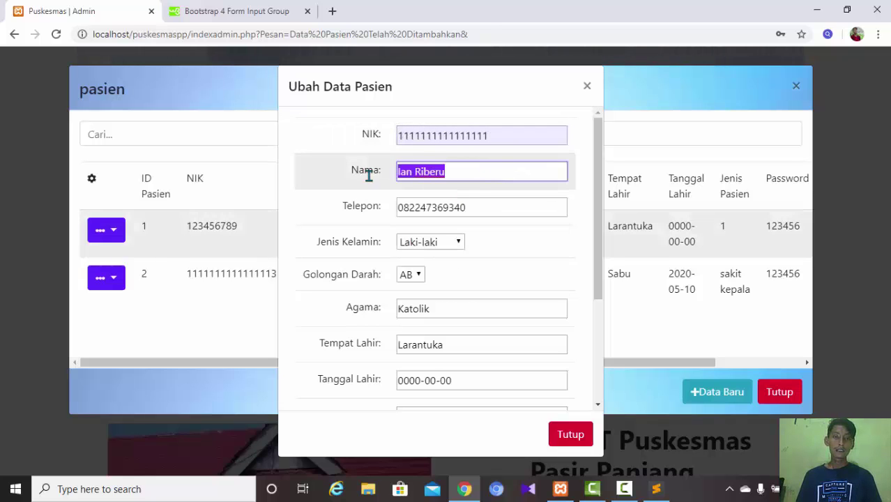
key("BackSpace")
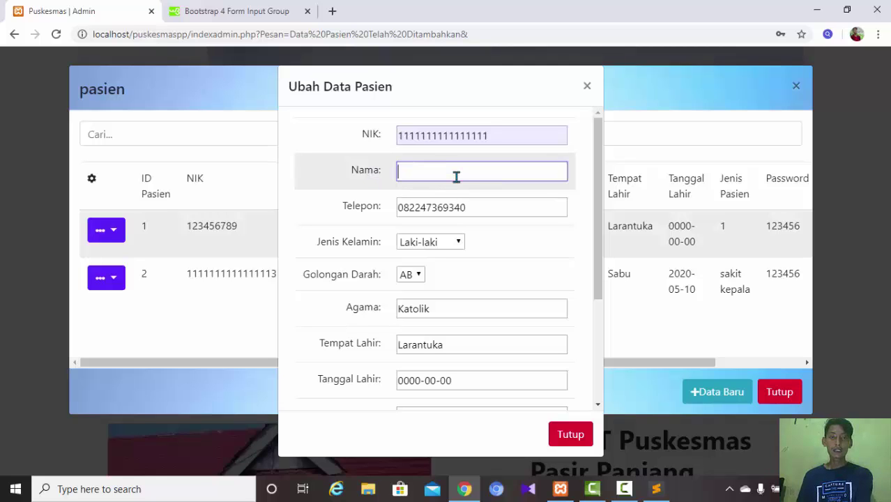
left_click(455, 175)
left_click(442, 248)
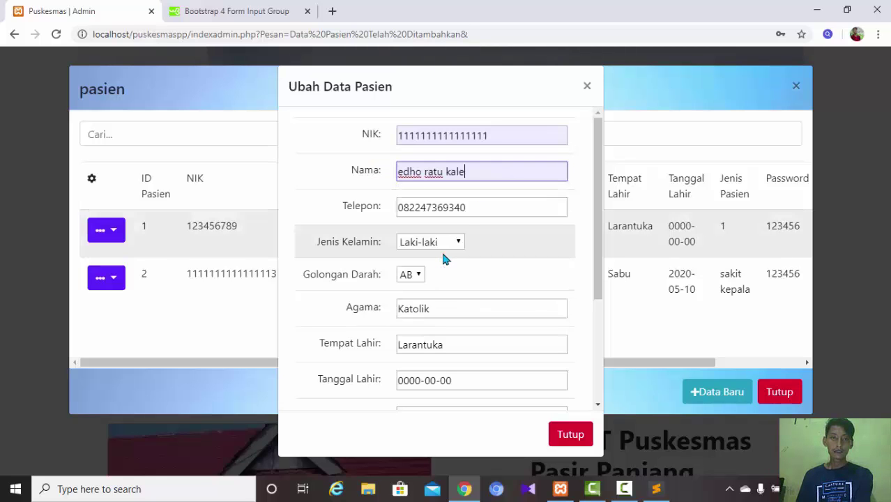
- Set Golongan Darah to B, Agama to Protestan and Tempat Lahir to Sabu
left_click(478, 204)
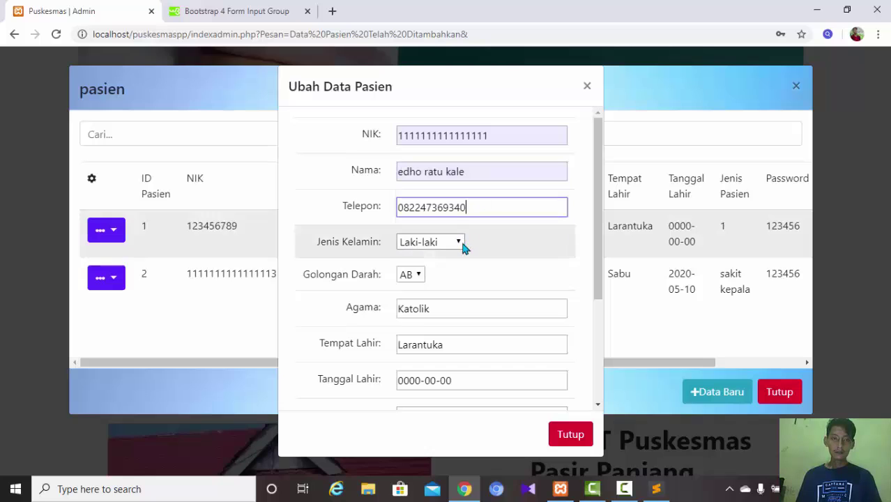
left_click(418, 275)
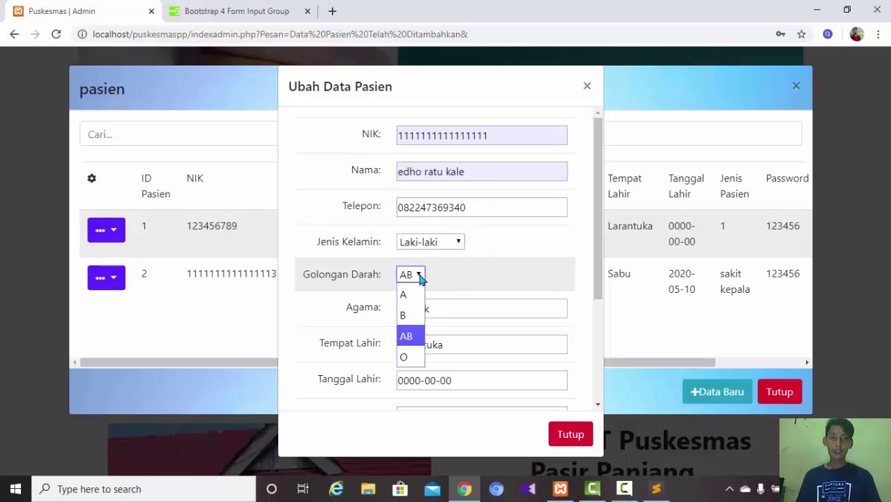
left_click(406, 315)
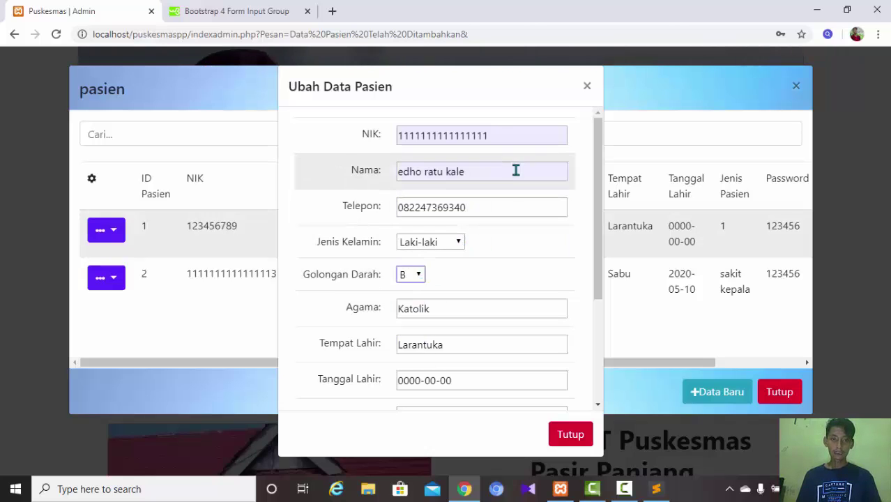
left_click_drag(495, 304, 311, 332)
type("P")
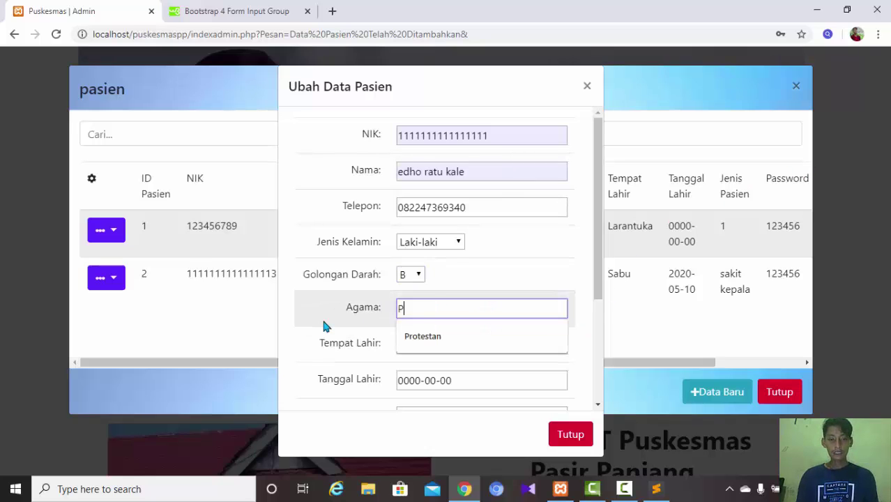
type("rotestan")
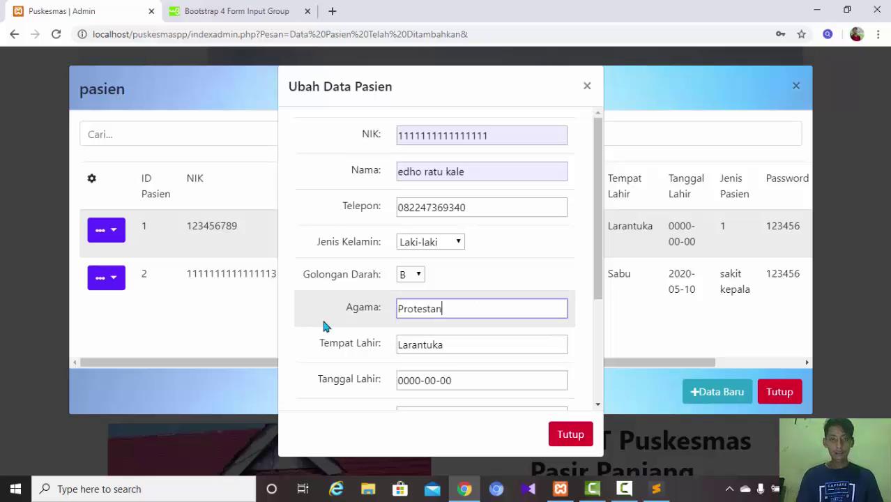
left_click_drag(488, 344, 325, 341)
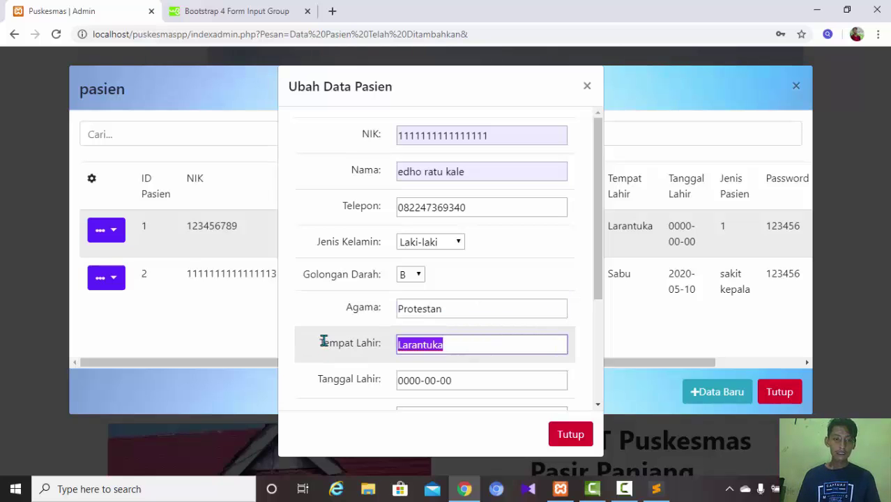
type("sabu")
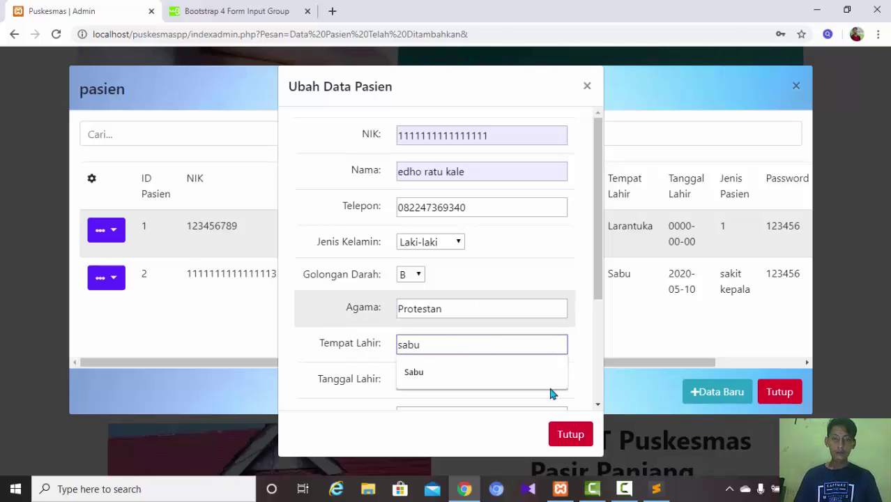
left_click(506, 370)
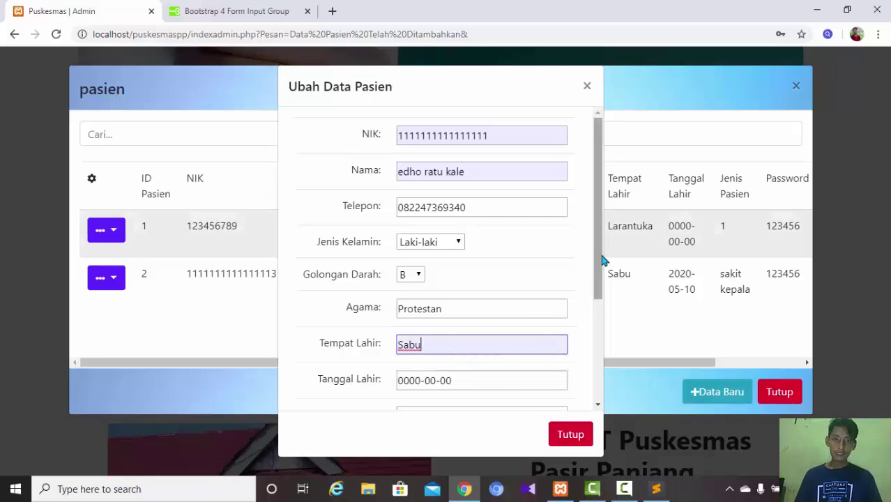
left_click_drag(601, 260, 571, 302)
- Change patient 1's Jenis Pasien to pusing and save the record with Simpan
left_click(486, 299)
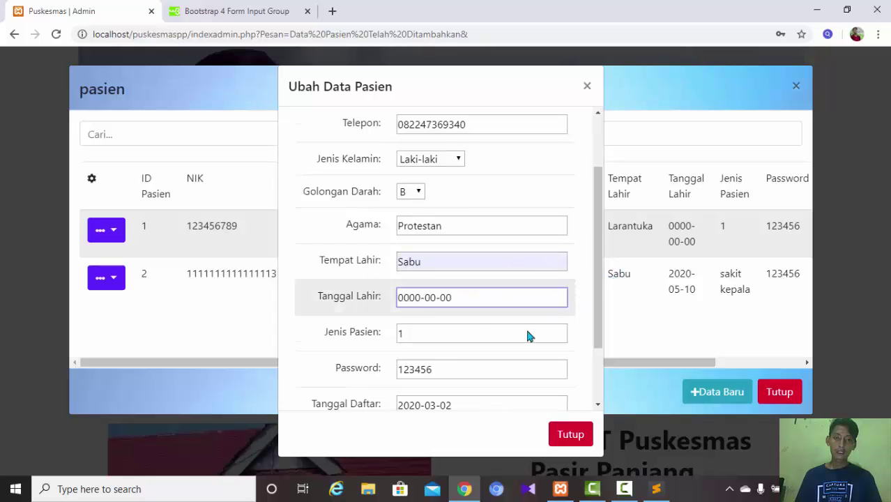
left_click(474, 332)
left_click(292, 359)
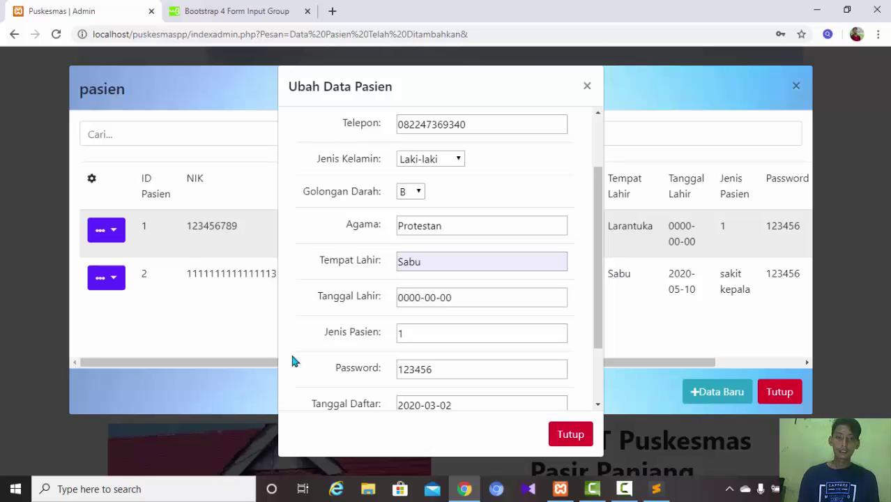
left_click_drag(419, 330, 347, 325)
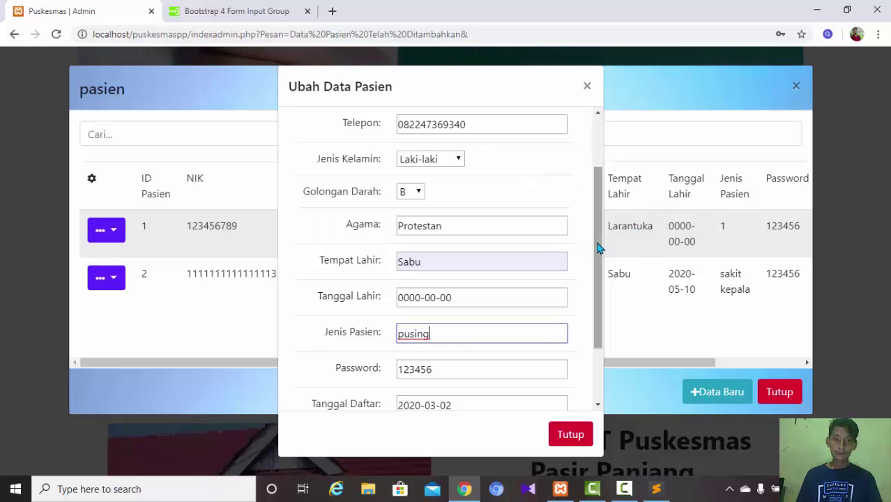
left_click_drag(597, 244, 571, 315)
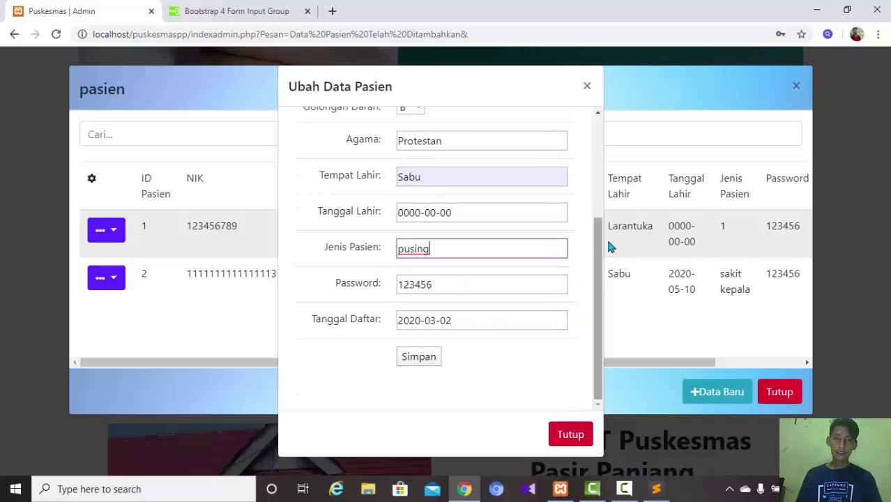
left_click(420, 358)
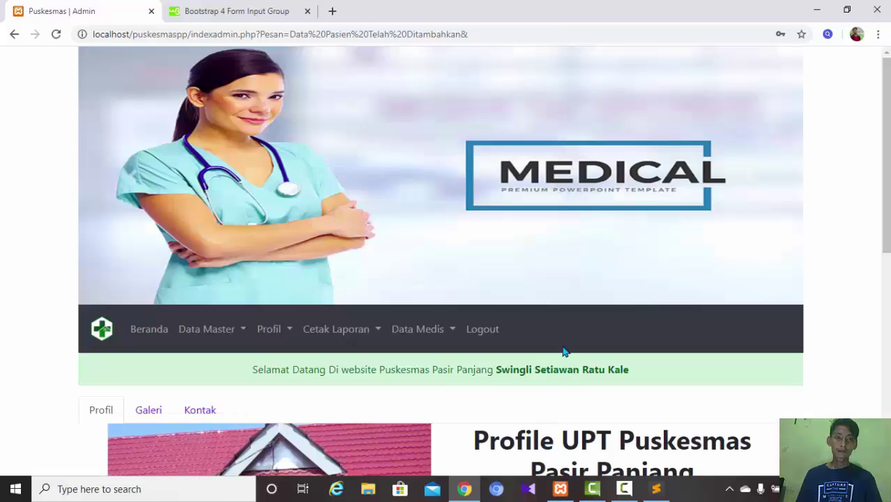
- Open the pasien table from Data Master and check row 1's religion Protestan
left_click(244, 334)
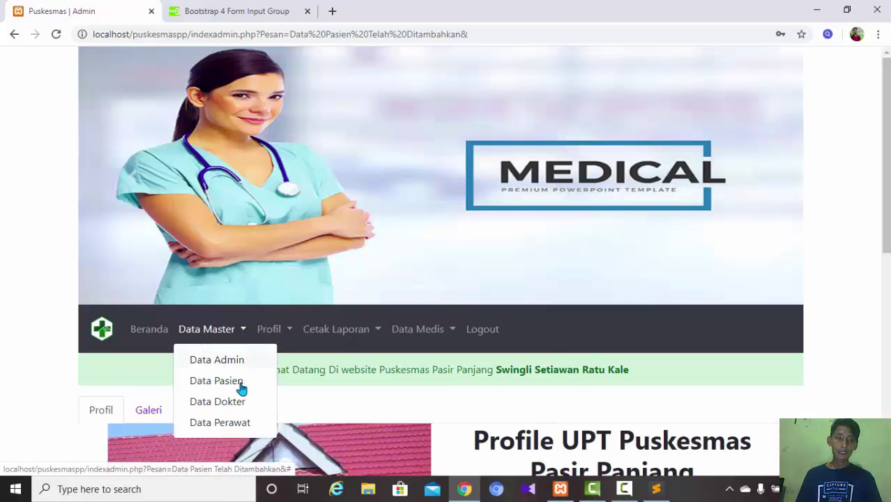
left_click(239, 382)
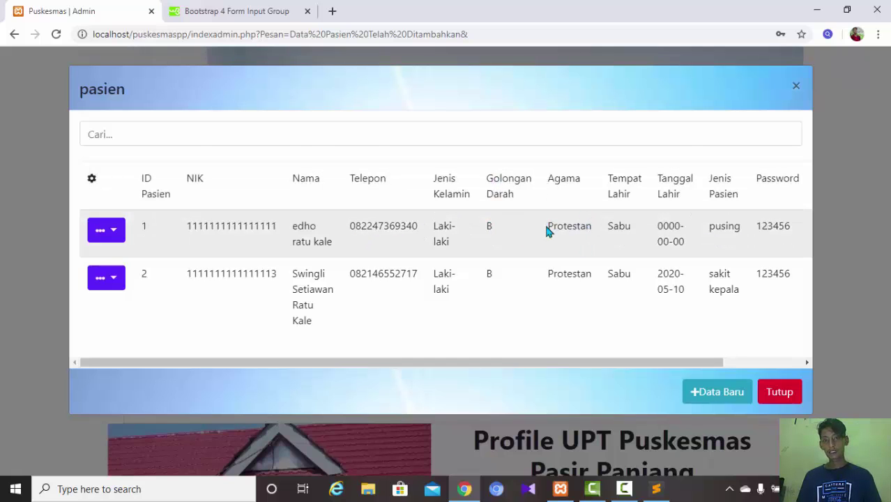
left_click_drag(549, 227, 603, 228)
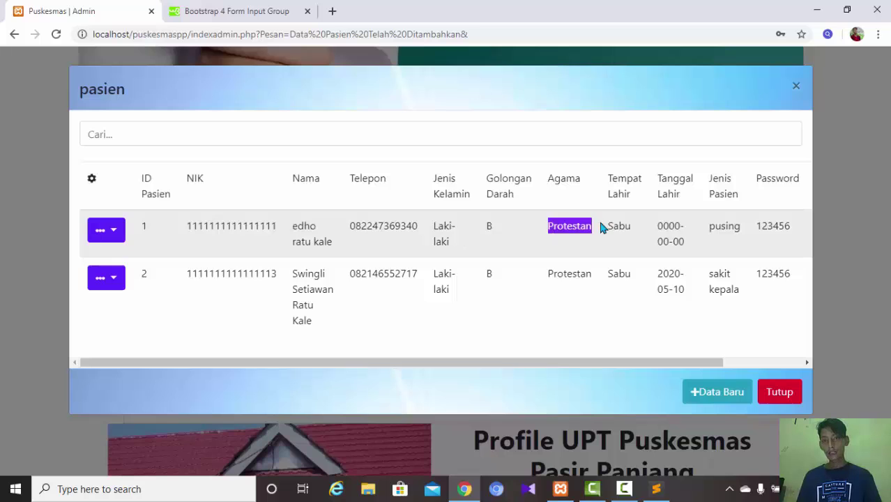
left_click(623, 224)
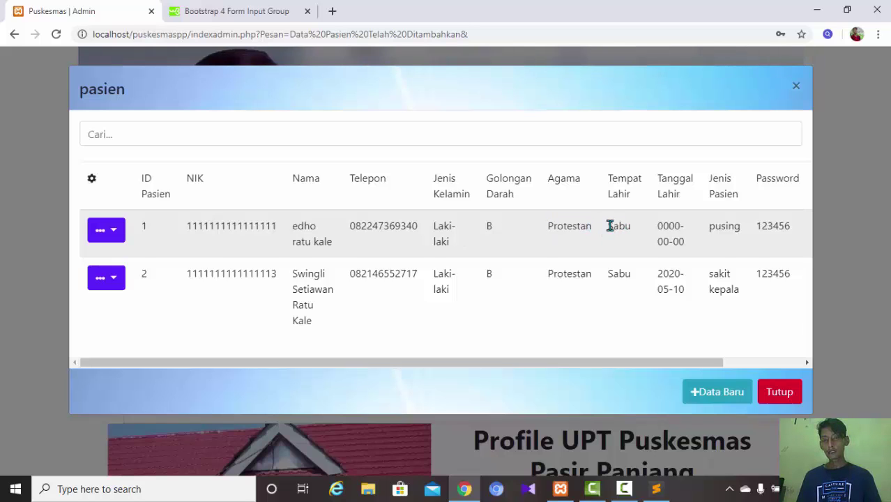
- Confirm Sabu and pusing in row 1, then scroll across to Tanggal Daftar and Status and back
left_click_drag(609, 225, 633, 233)
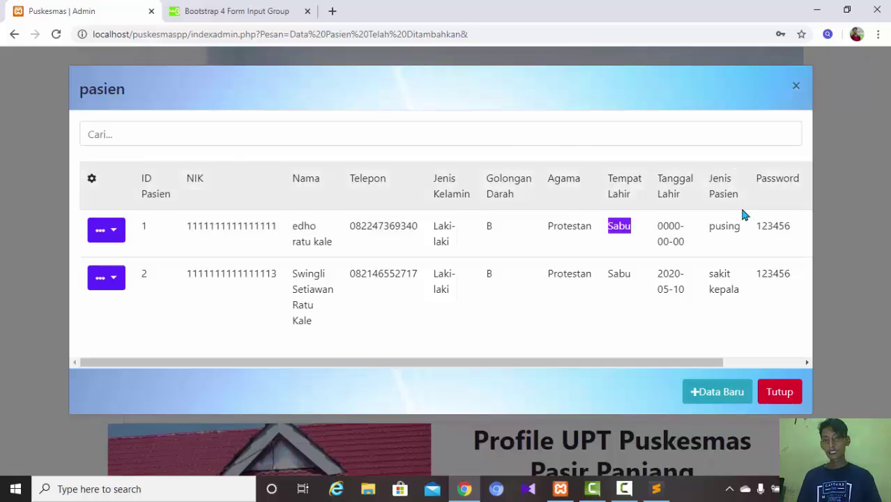
left_click(713, 229)
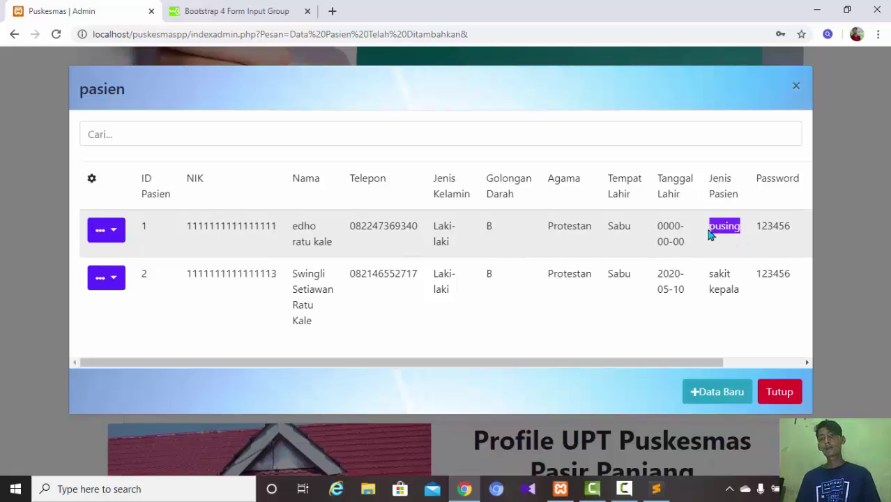
left_click(728, 229)
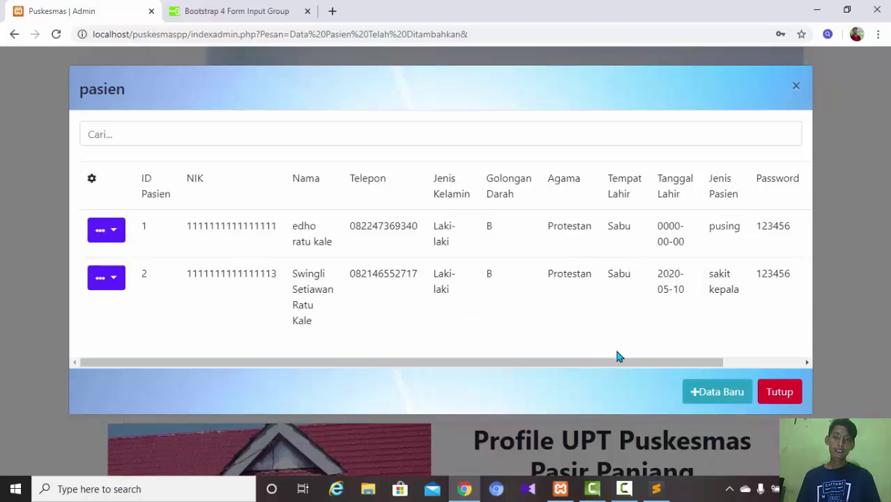
left_click_drag(604, 364, 729, 384)
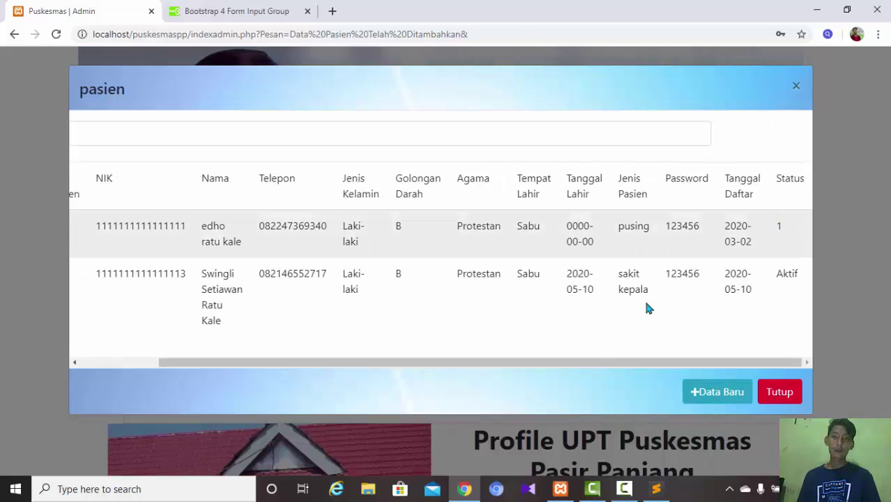
left_click_drag(594, 362, 463, 363)
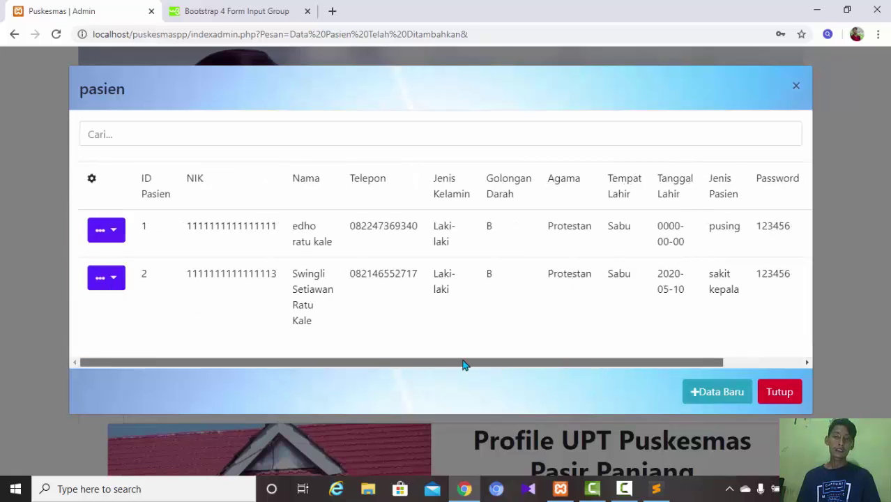
- Review patient 1's Ubah Data Pasien form unchanged, close it, and list the Data Master options
left_click(106, 229)
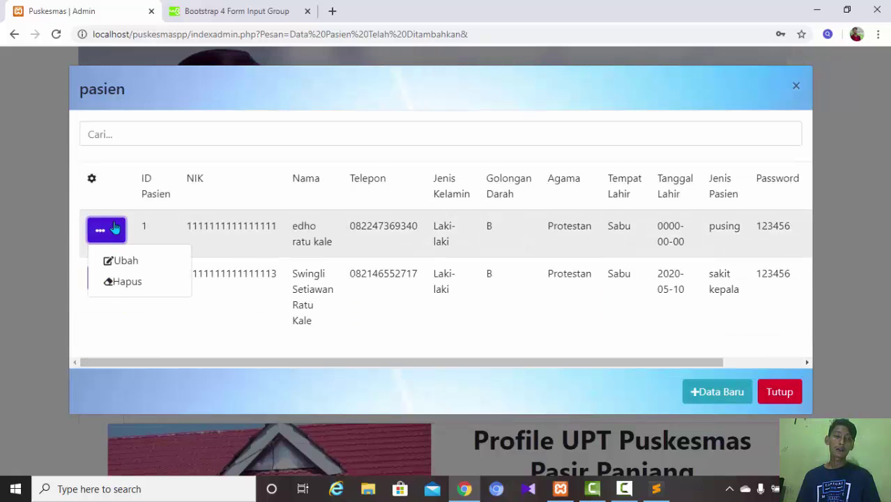
left_click(120, 263)
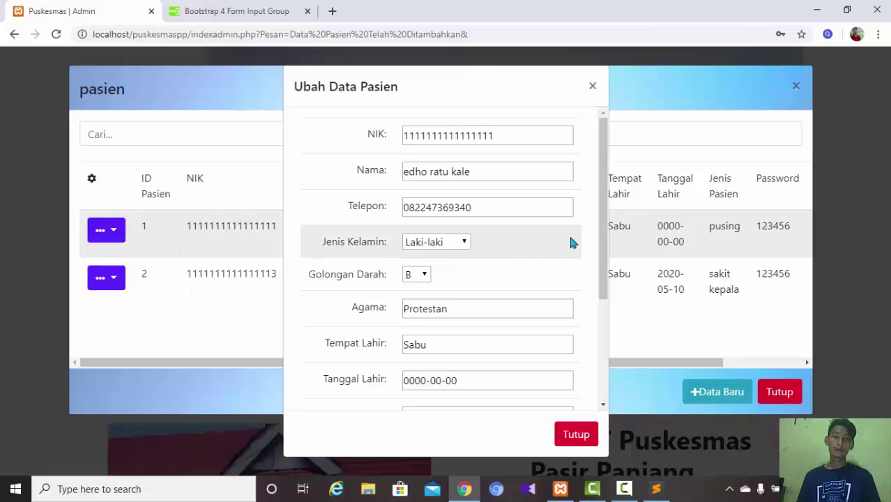
left_click_drag(601, 292, 568, 380)
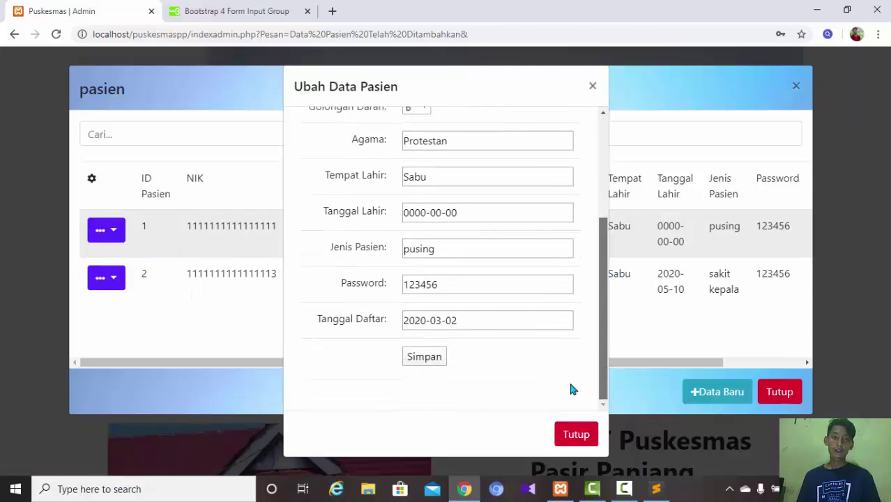
scroll(579, 360, "up", 1)
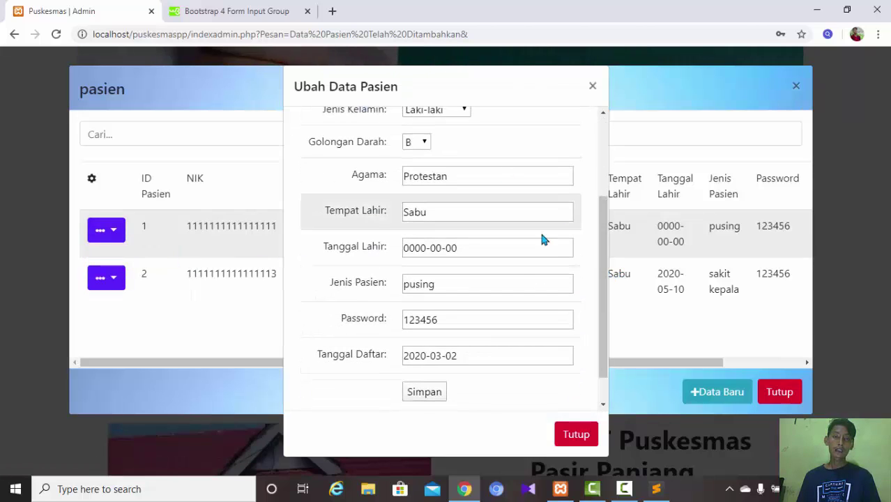
left_click(574, 434)
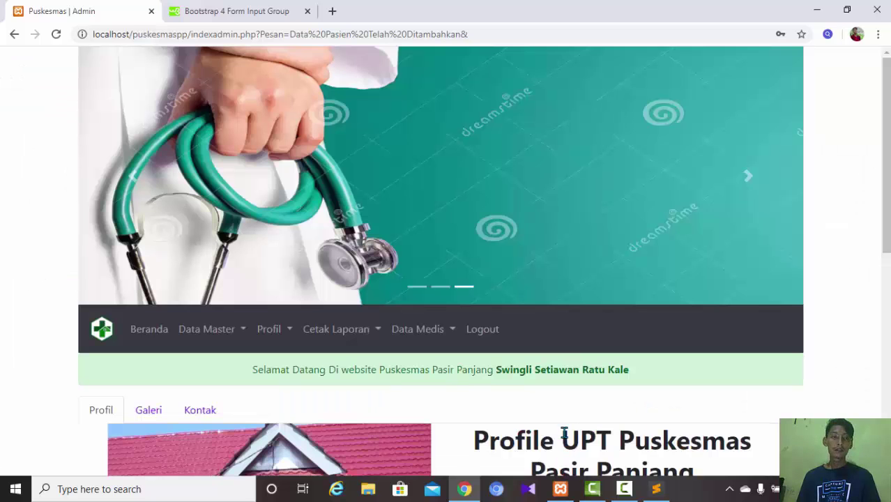
left_click(247, 334)
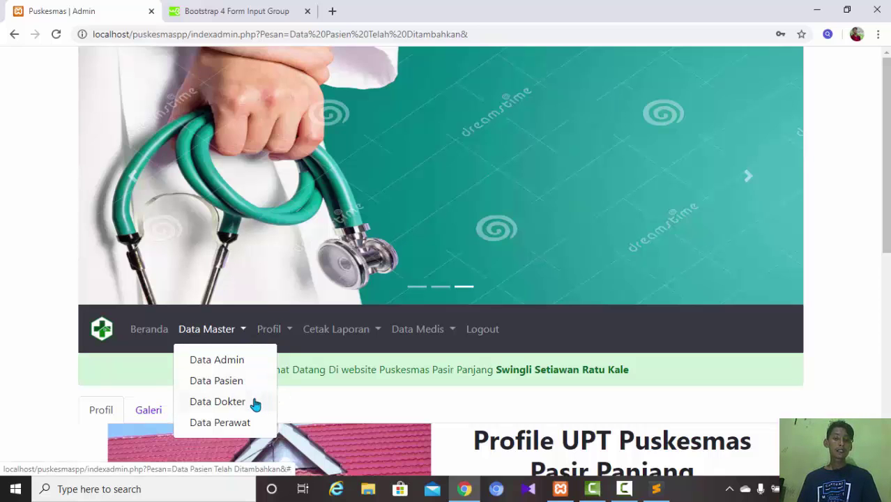
- View dr.doni's edit form in Data Dokter, close it, then reopen the doctor table and choose Data Baru
left_click(233, 403)
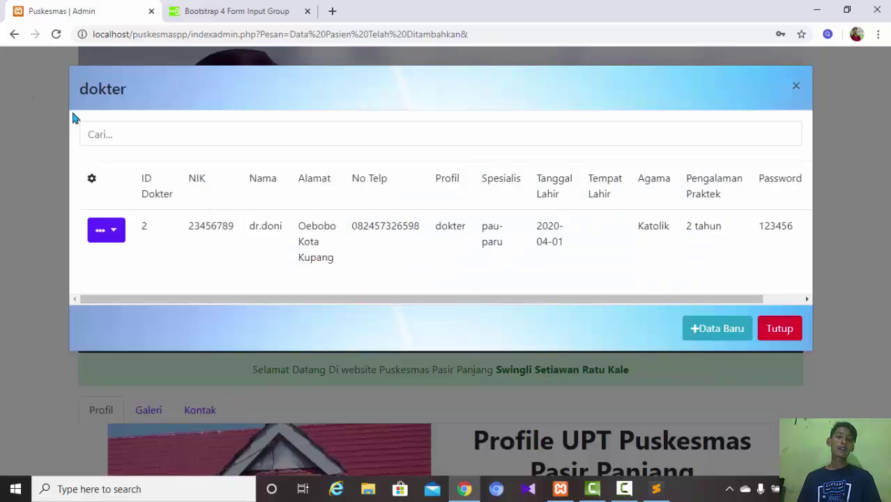
left_click(112, 235)
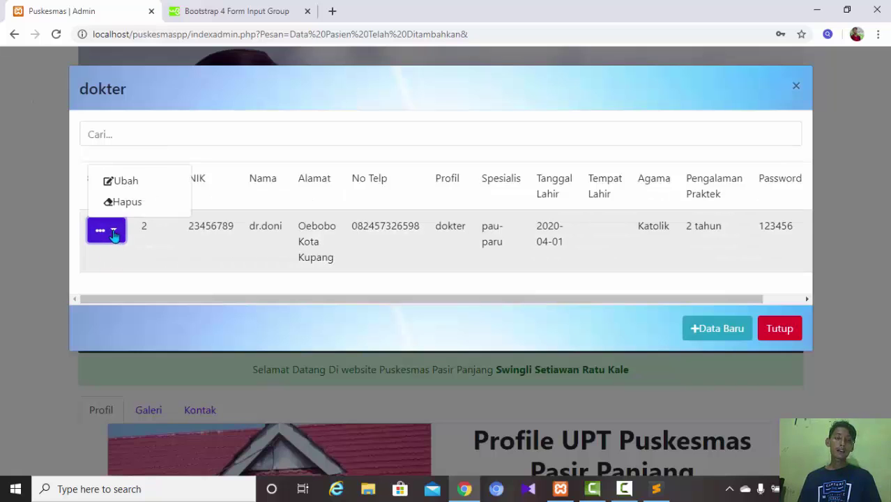
left_click(133, 188)
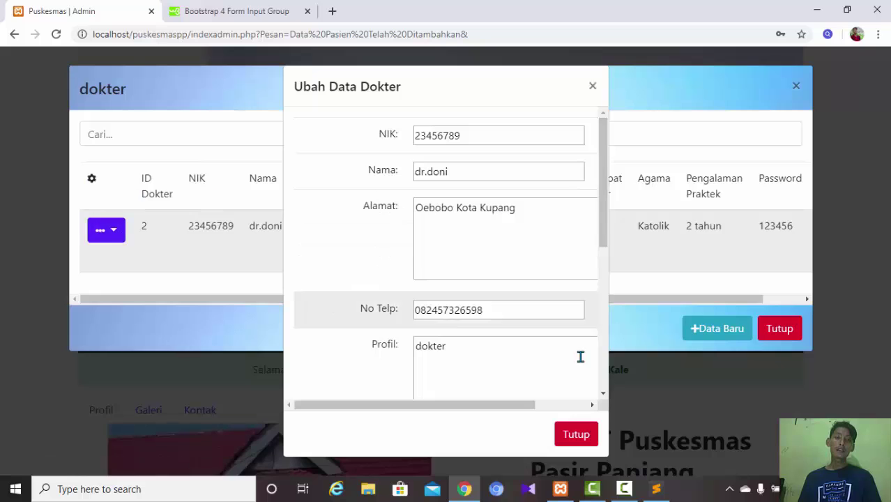
left_click(574, 435)
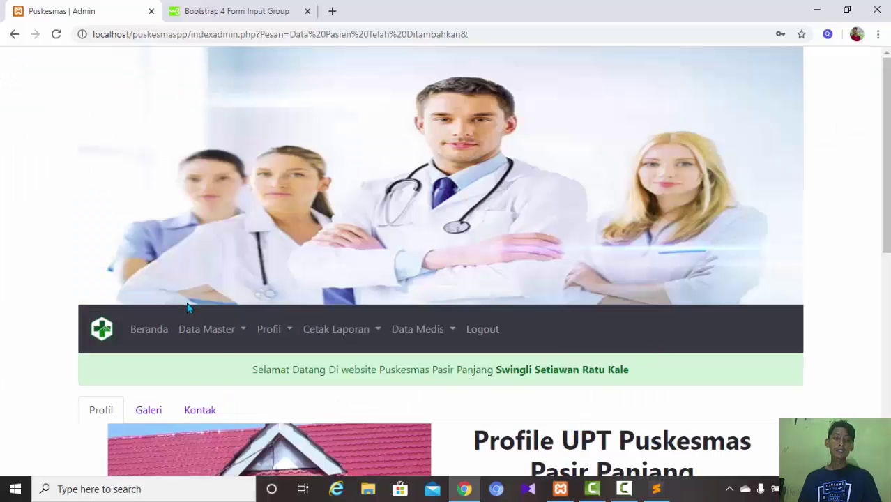
left_click(217, 337)
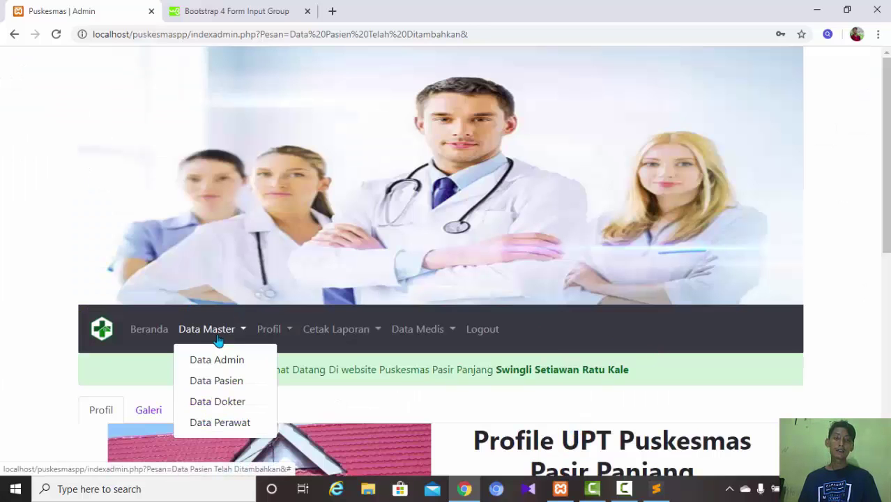
left_click(242, 401)
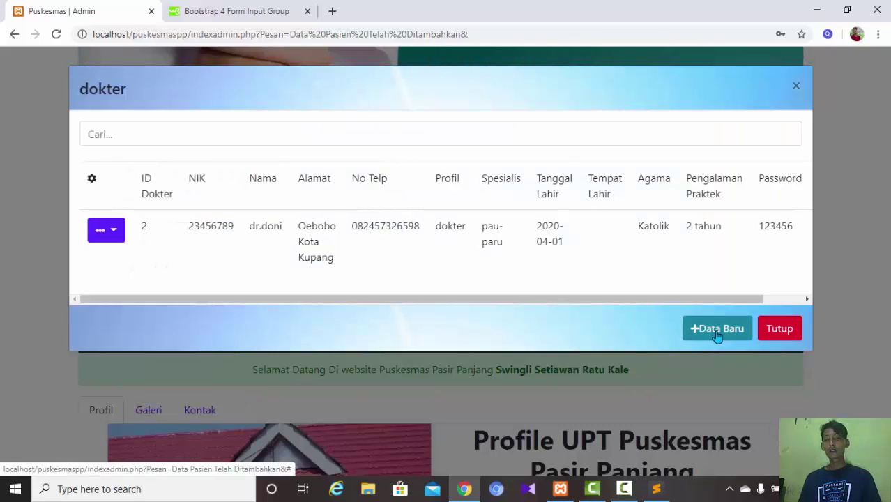
left_click(717, 338)
left_click(717, 338)
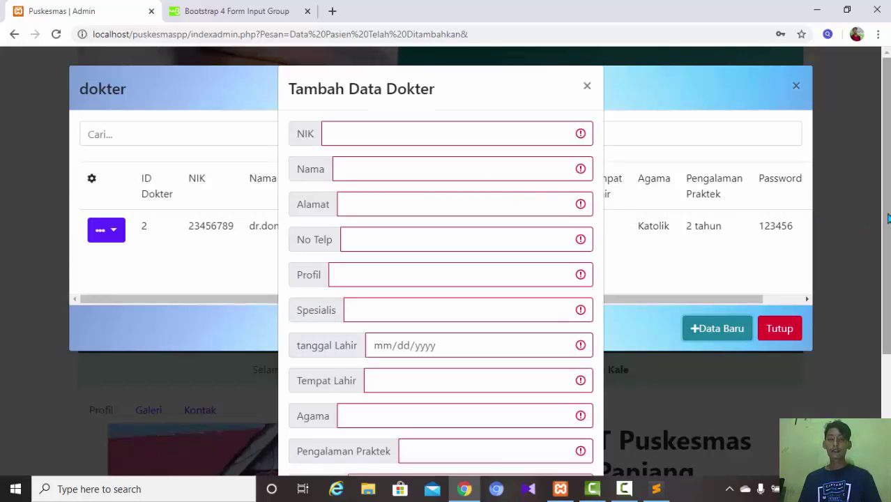
left_click_drag(887, 220, 874, 389)
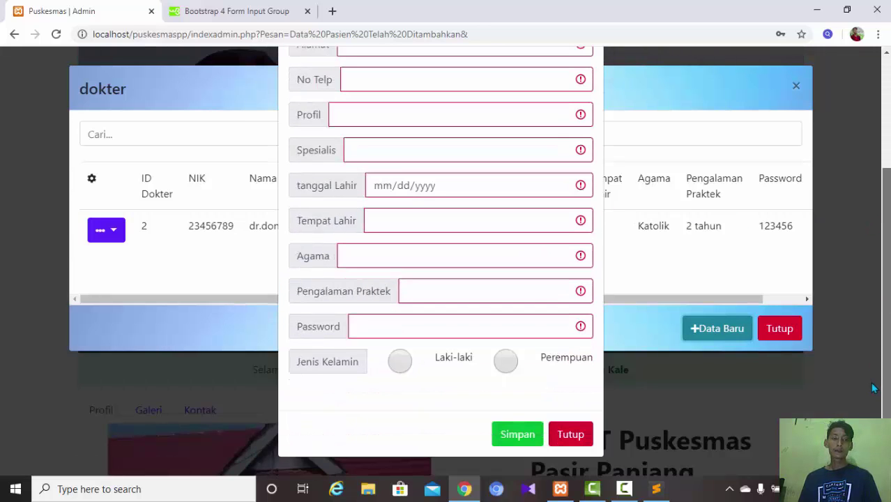
left_click_drag(884, 349, 884, 265)
left_click(454, 102)
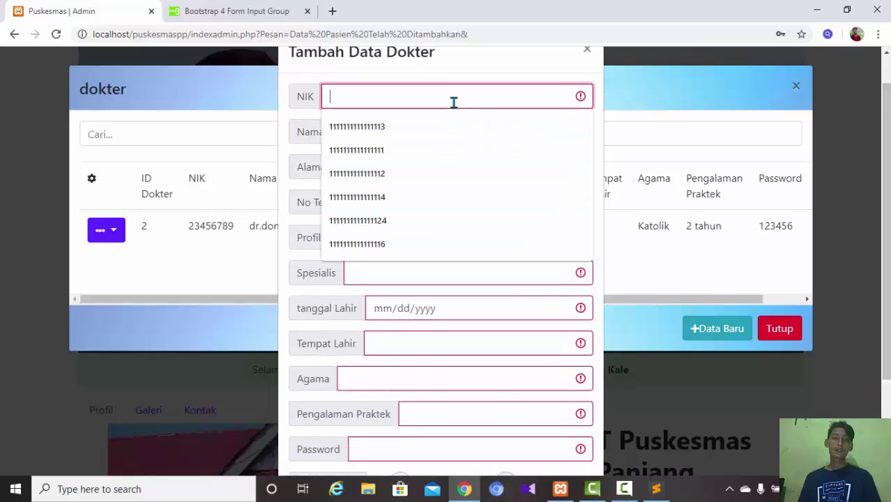
left_click(357, 176)
left_click(434, 140)
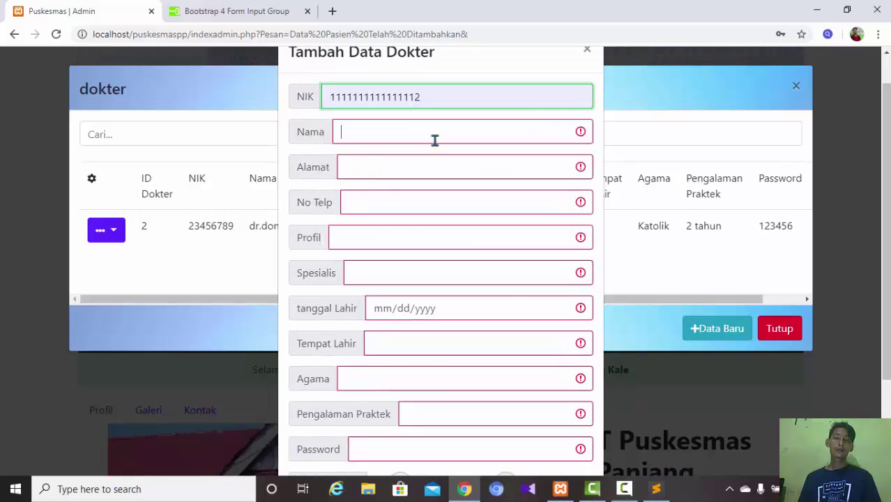
left_click(388, 225)
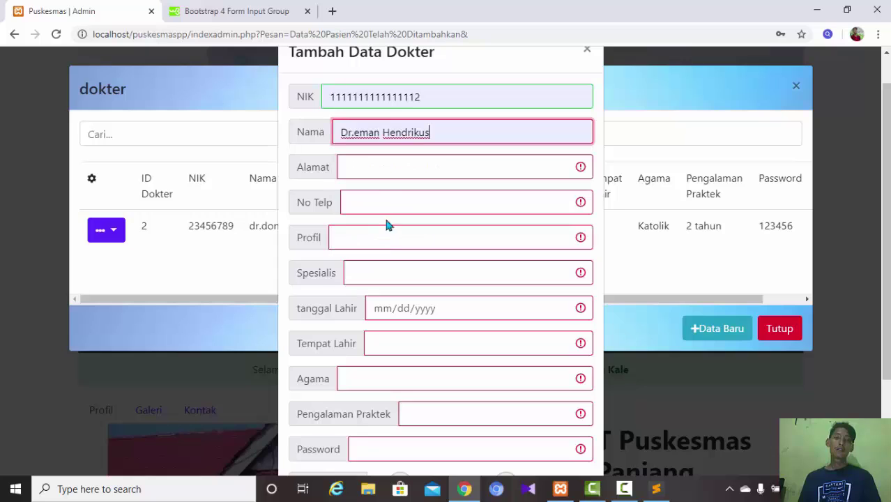
- Delete the name from Nama and close the Tambah Data Dokter form unsaved
left_click(387, 169)
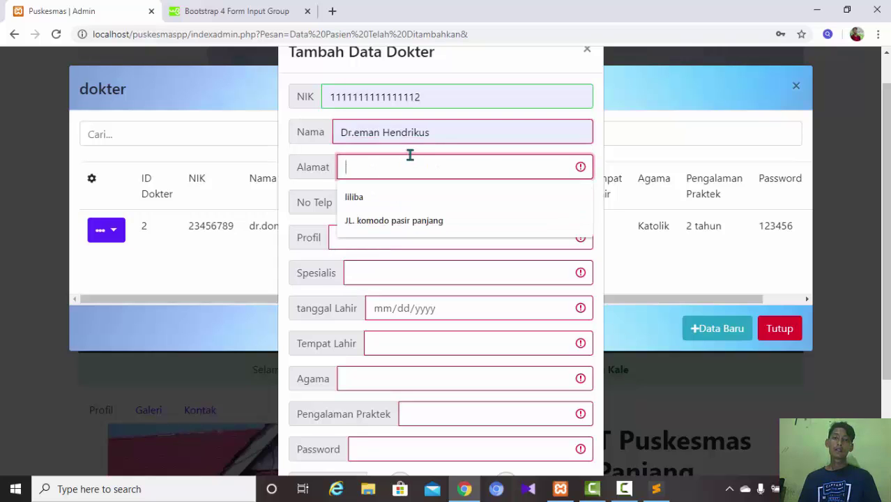
left_click(447, 131)
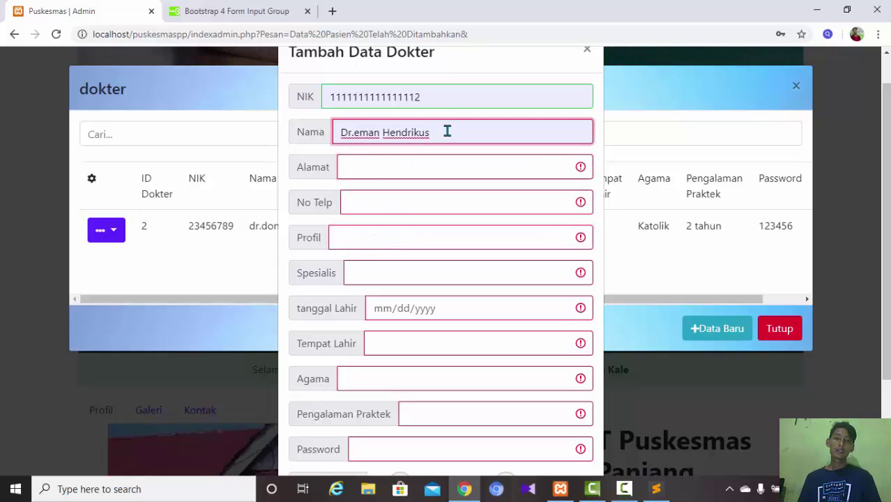
left_click_drag(444, 131, 264, 180)
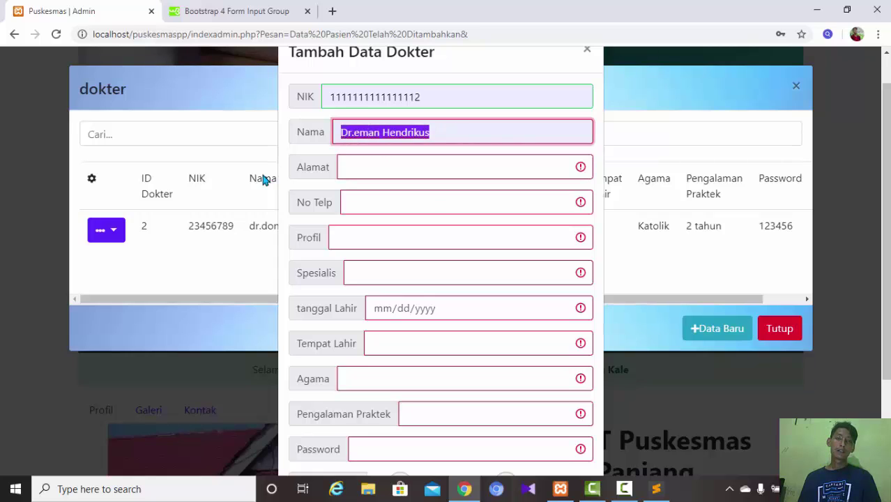
left_click(378, 138)
left_click_drag(433, 139, 270, 125)
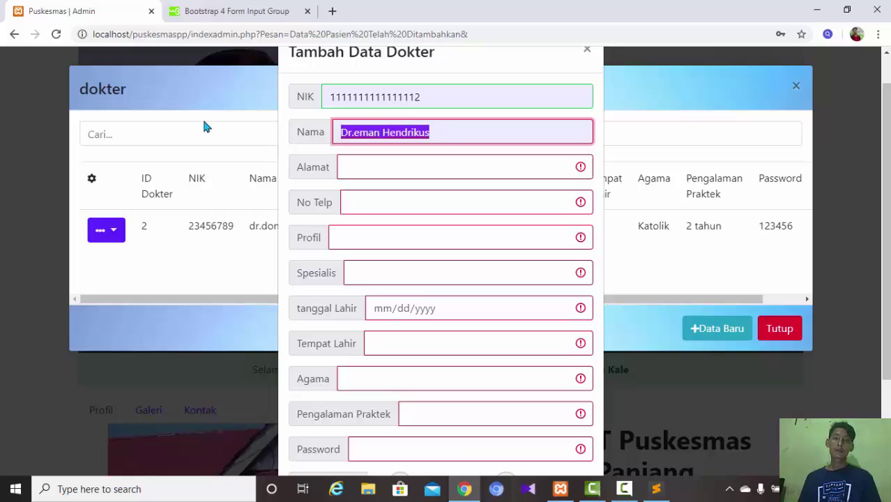
key("BackSpace")
left_click(444, 95)
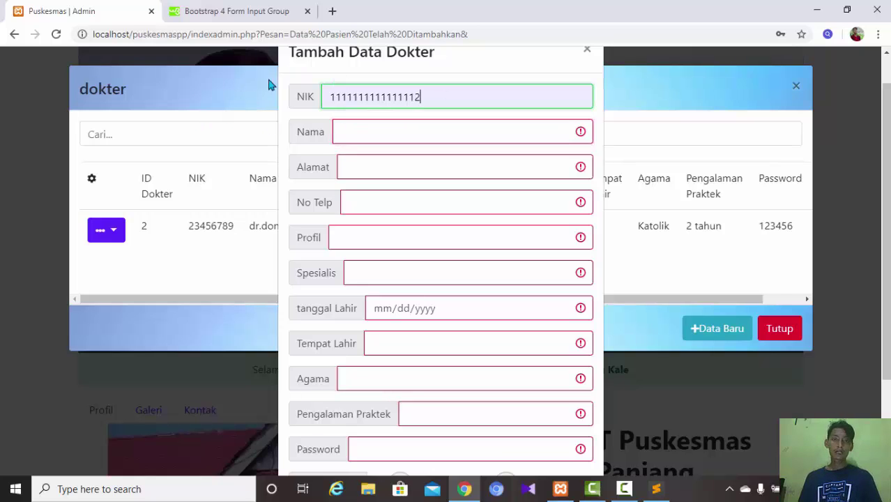
left_click(272, 84)
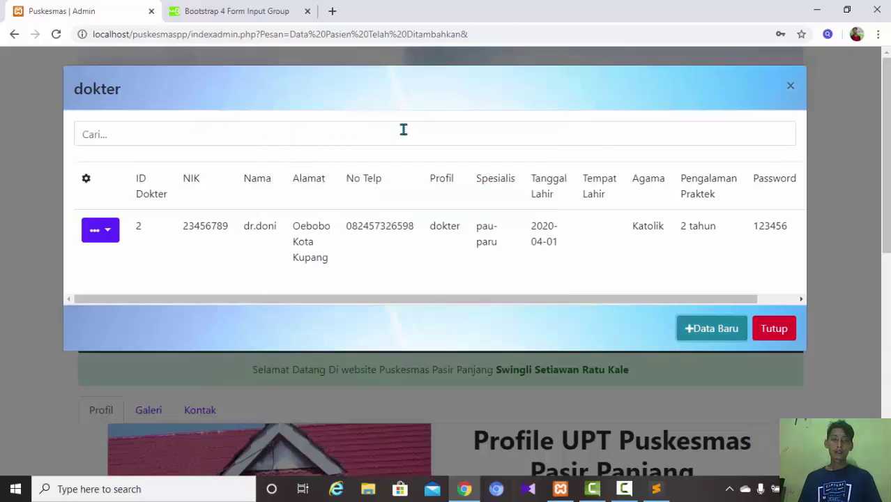
- Reopen the new doctor form, adjust the NIK's final digits, and type the doctor's name
left_click(710, 329)
key("BackSpace")
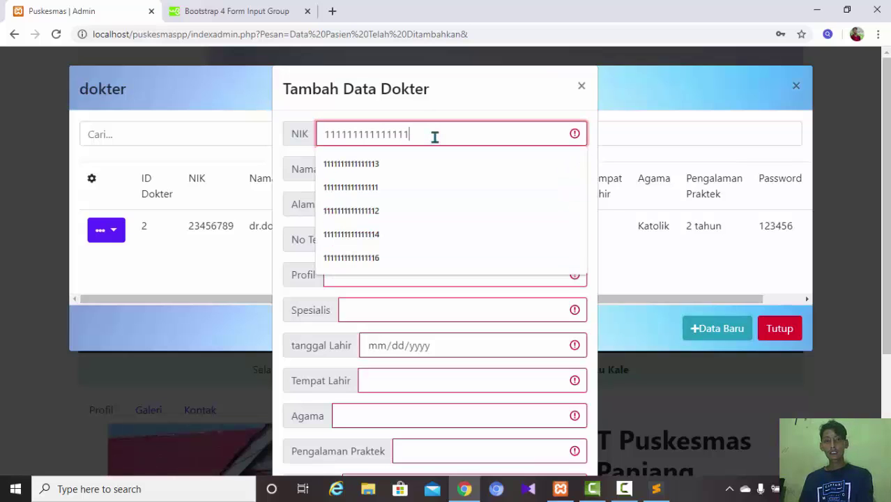
type("13")
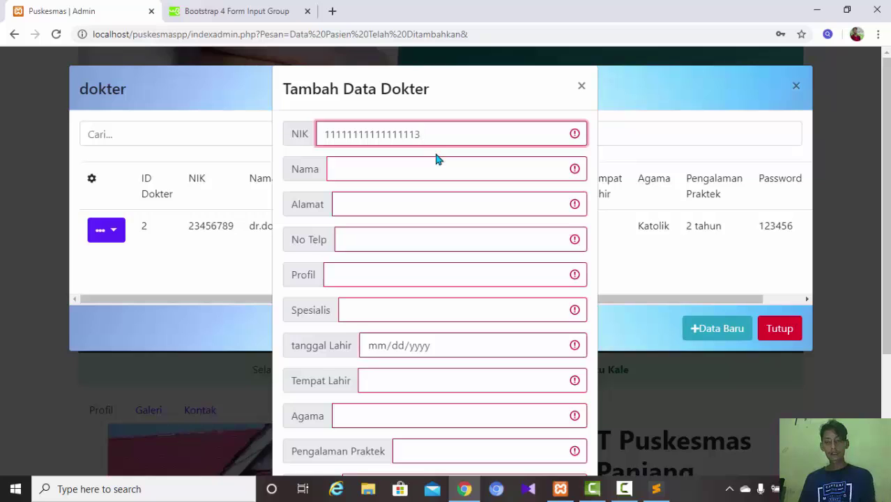
key("BackSpace")
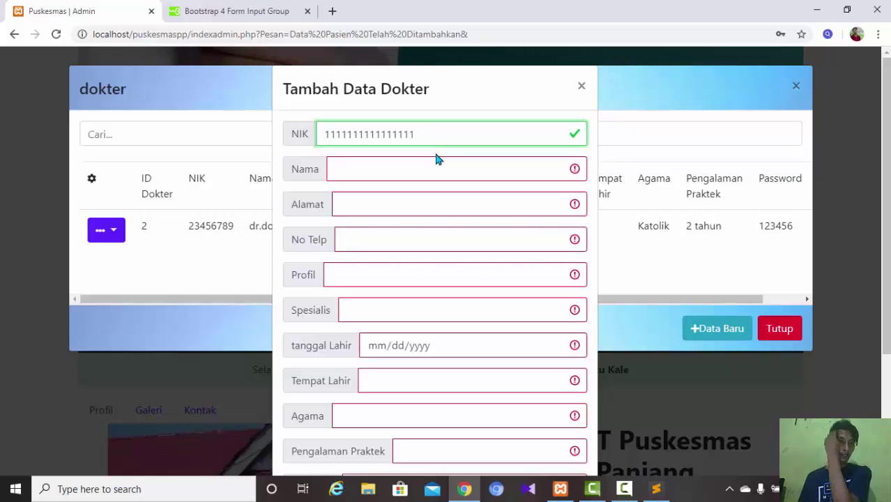
type("3")
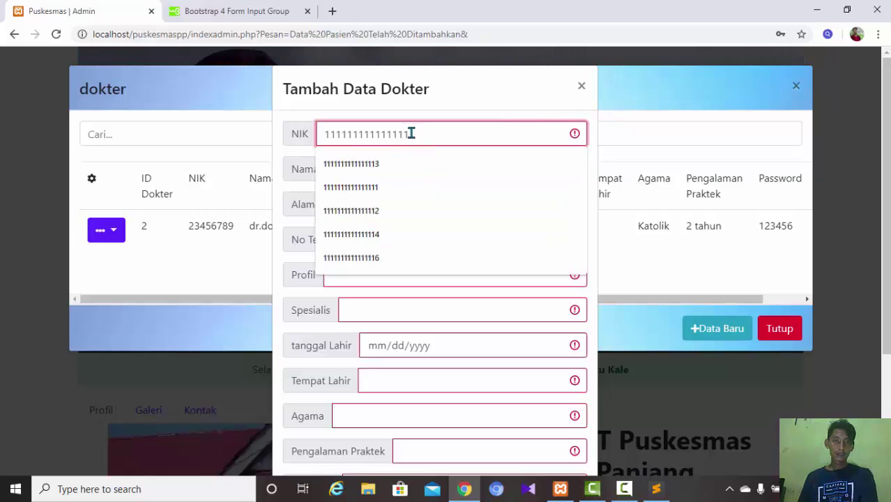
key("BackSpace")
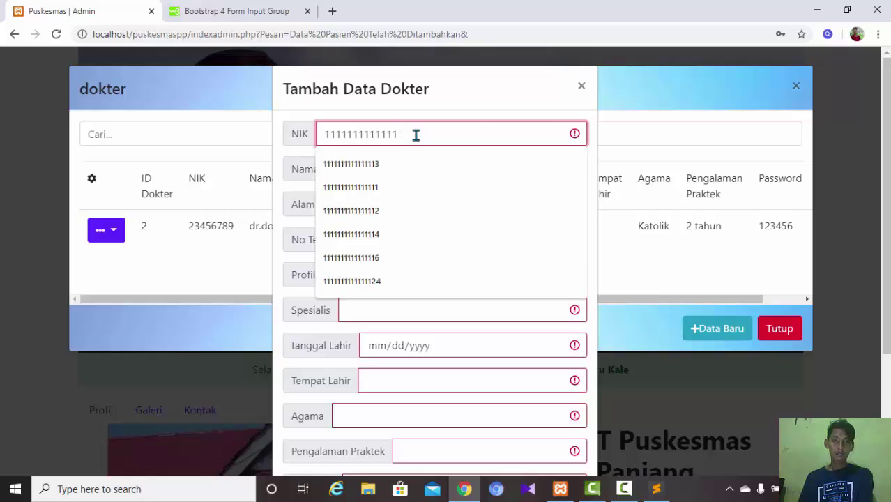
type("234")
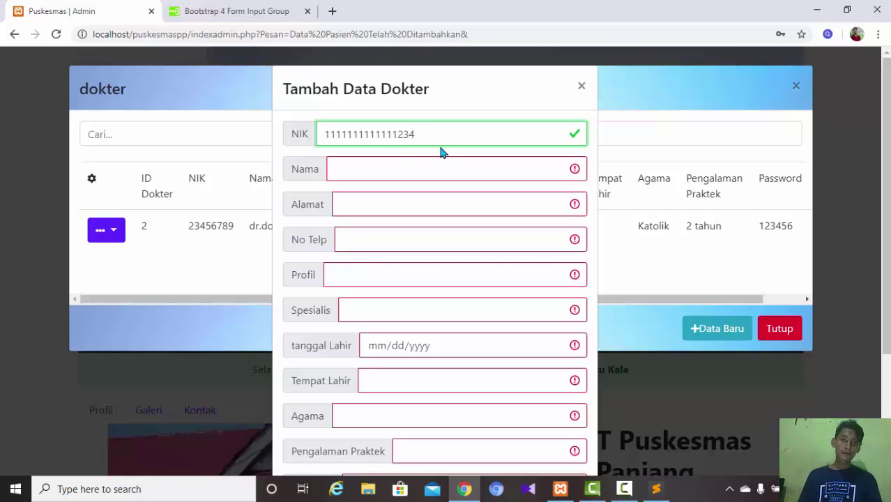
left_click(405, 170)
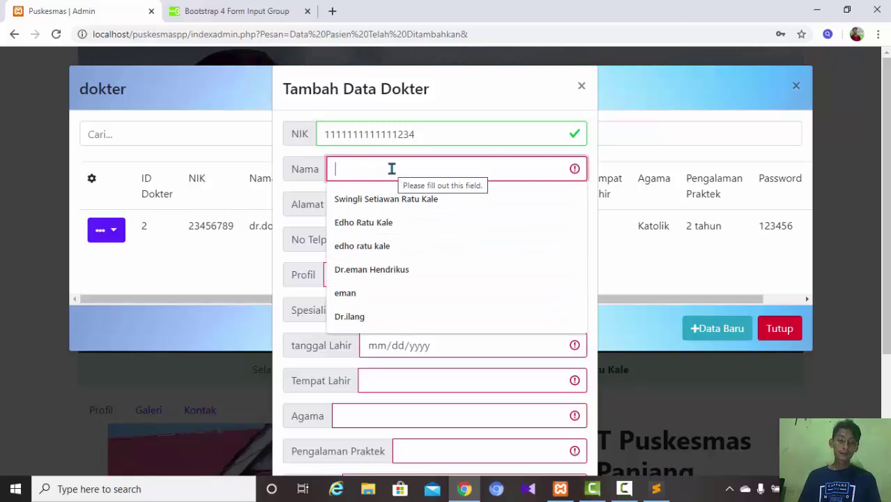
type("dskadlsa")
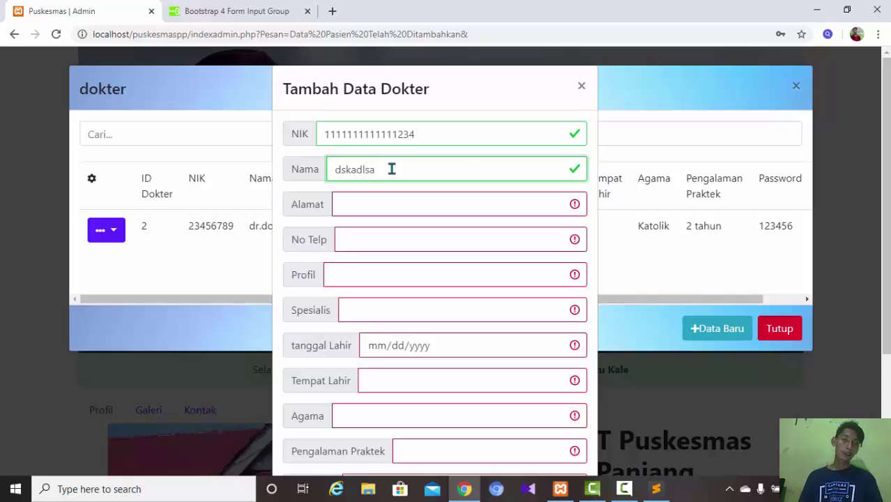
- Fill address liliba, a saved phone number, Profil menduda and Spesialis gigi
left_click(420, 205)
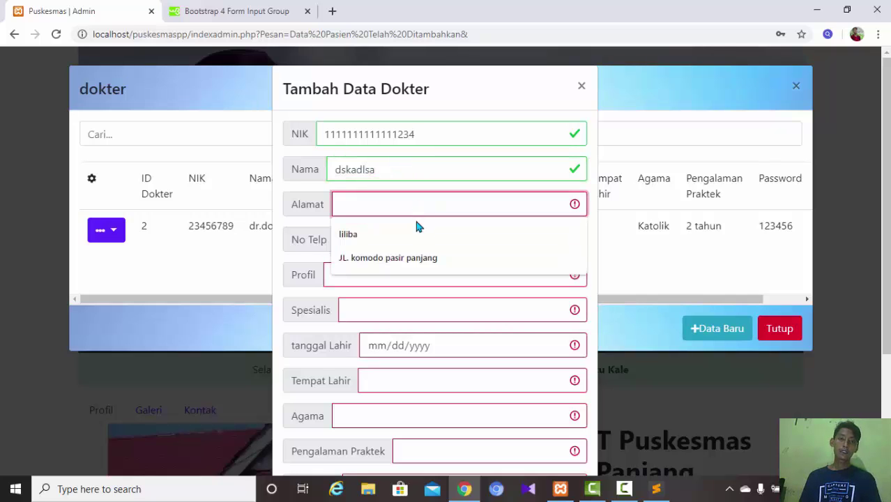
left_click(403, 235)
left_click(401, 245)
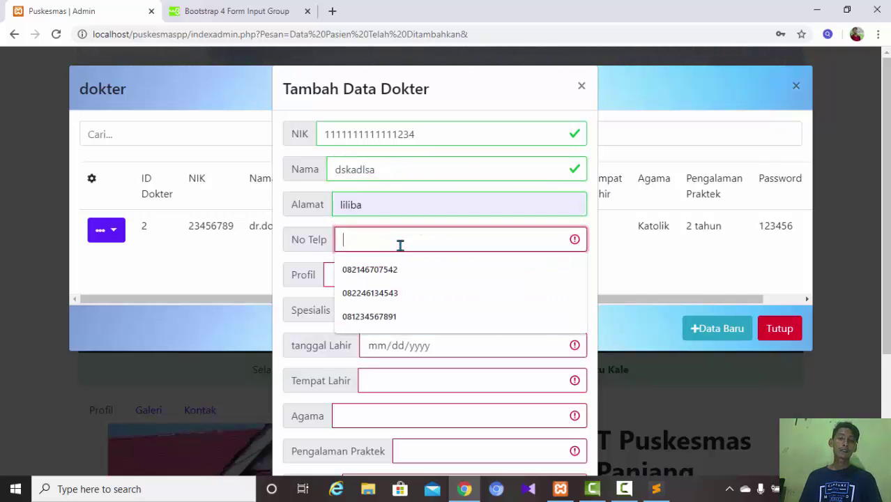
left_click(399, 299)
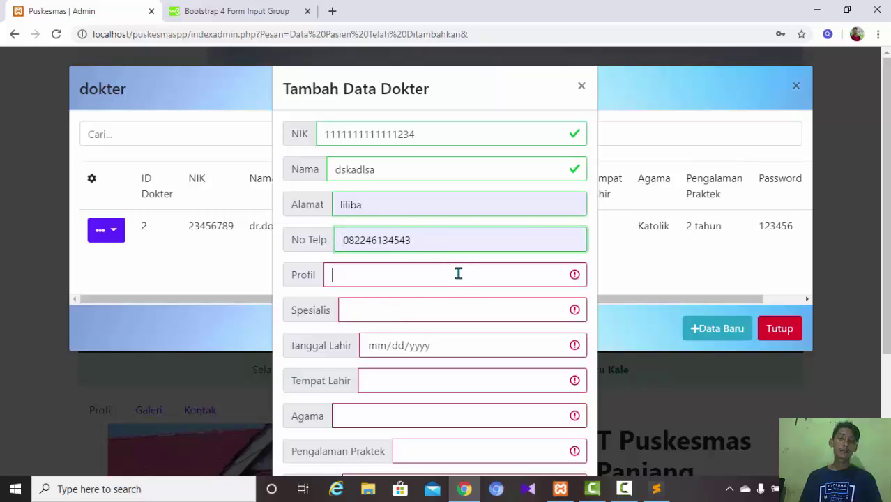
left_click(458, 273)
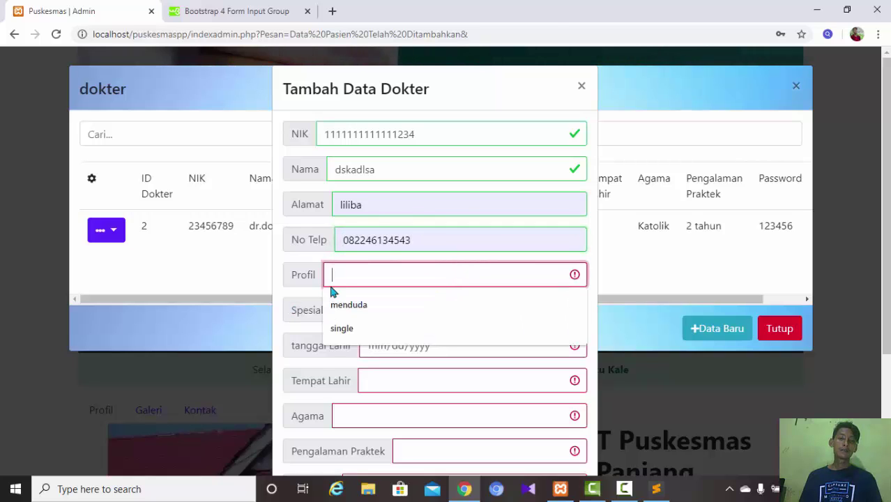
left_click(391, 318)
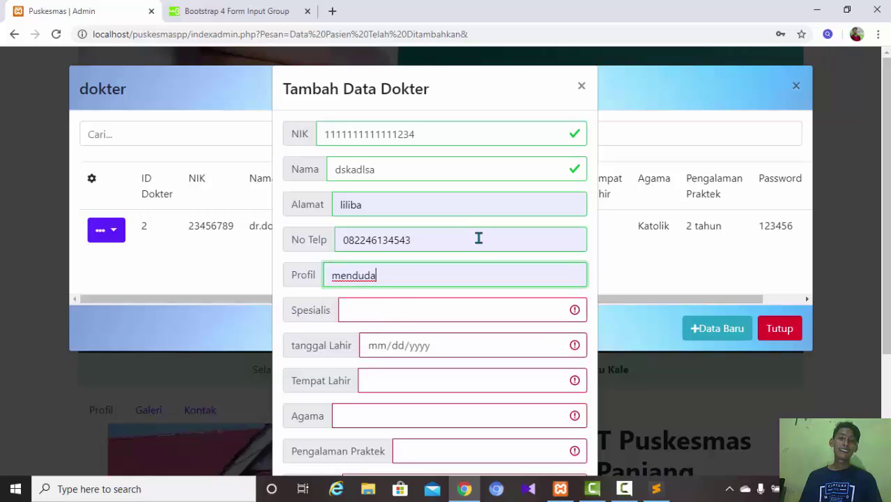
left_click(410, 312)
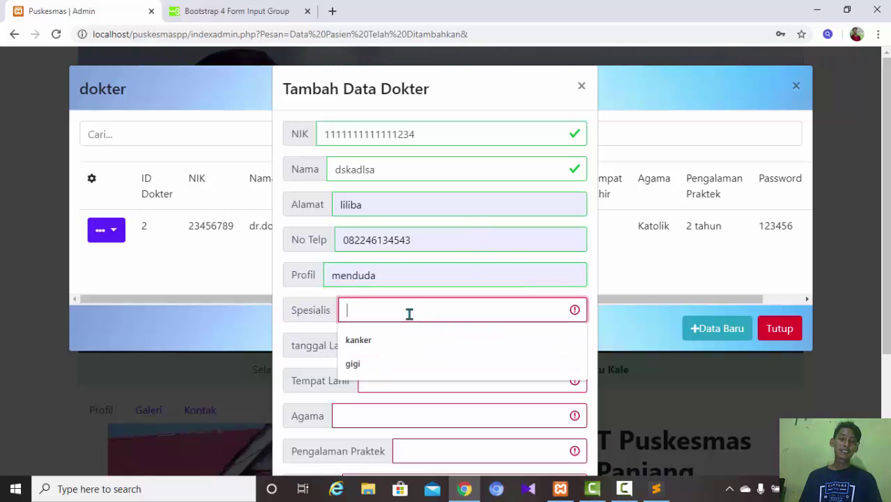
left_click(380, 364)
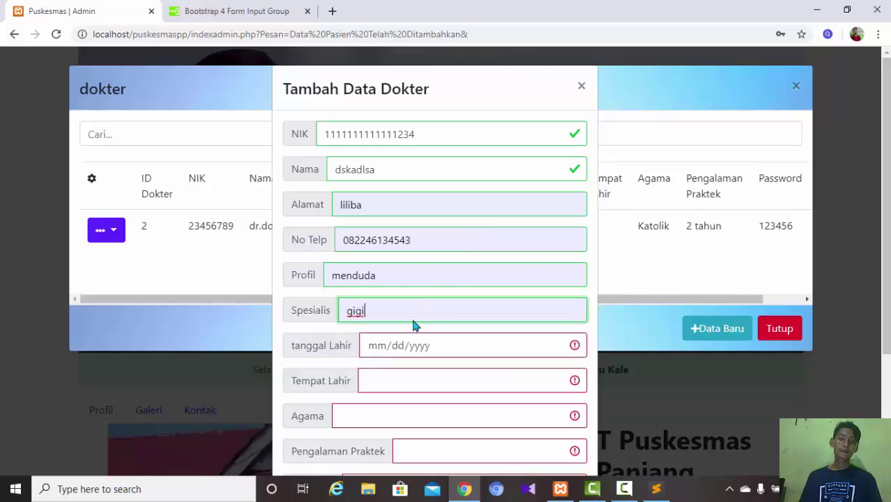
left_click(556, 345)
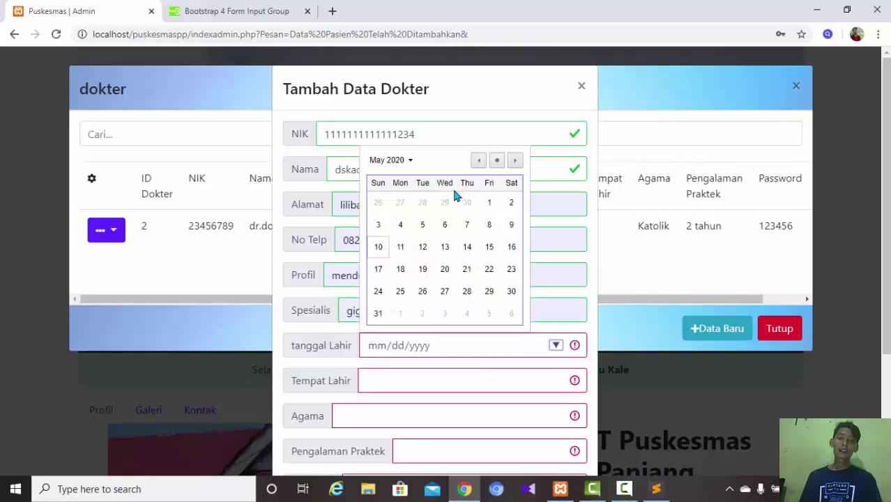
left_click(498, 161)
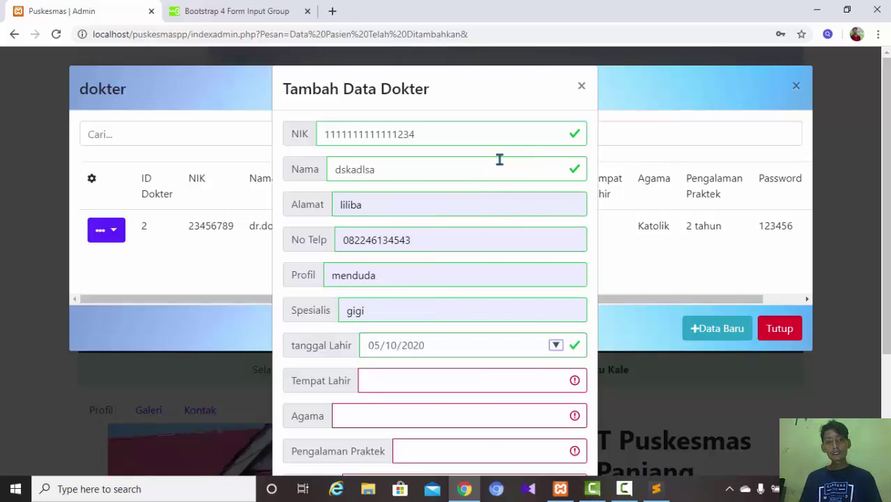
scroll(849, 291, "down", 3)
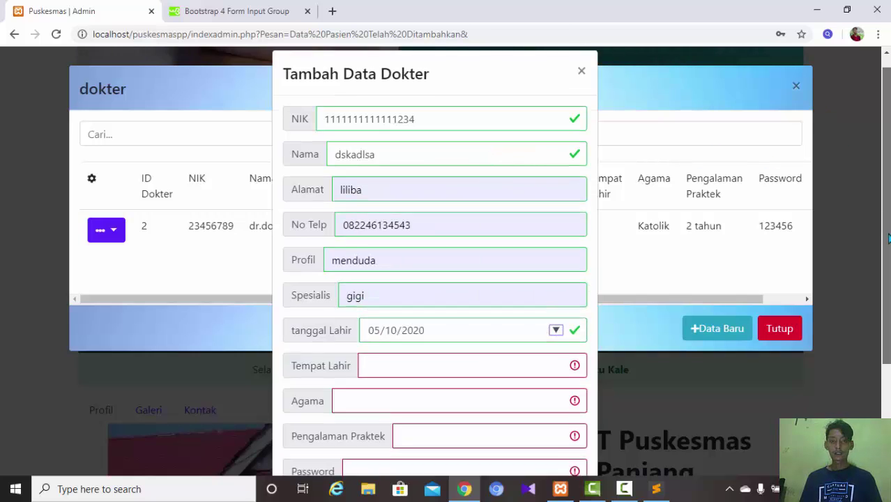
left_click(469, 275)
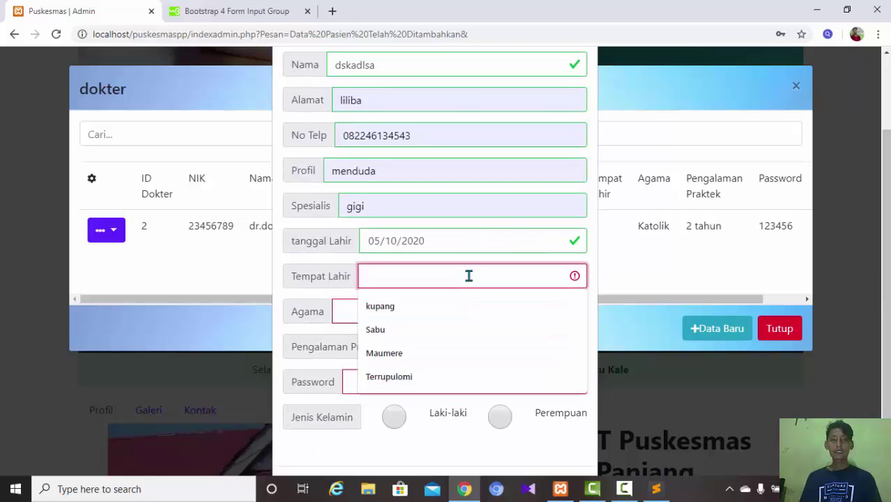
left_click(408, 308)
left_click(412, 313)
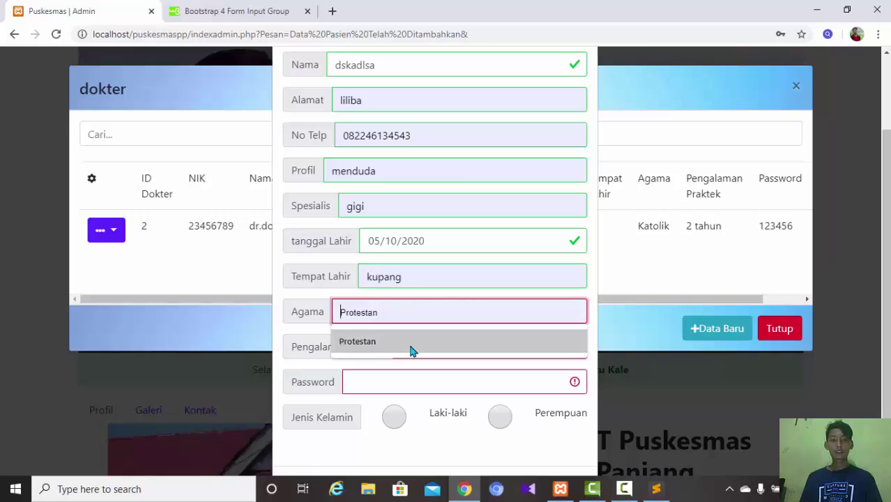
left_click(411, 349)
- Add 4 Tahun experience, the saved password and Laki-laki, then save the new doctor
left_click(411, 347)
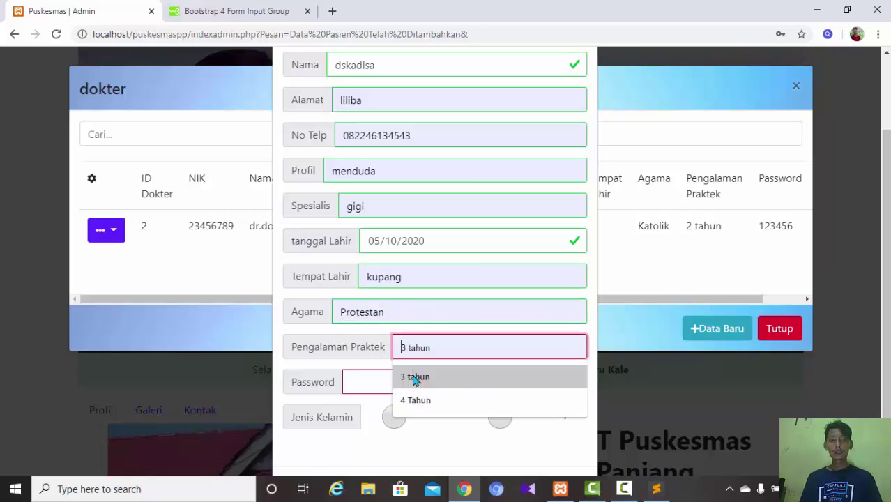
left_click(416, 401)
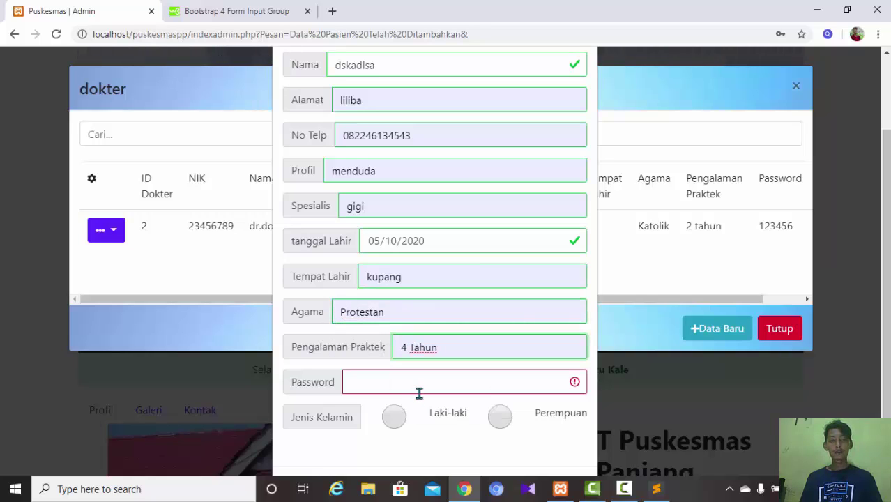
left_click(419, 390)
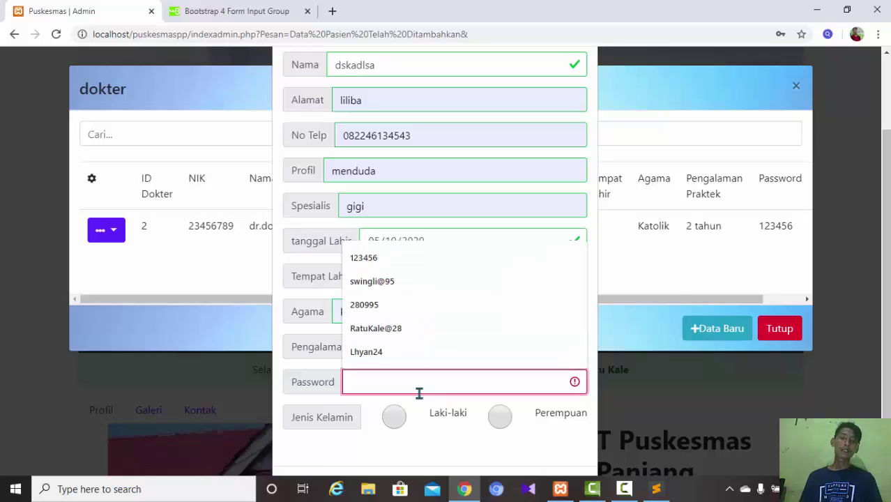
left_click(377, 258)
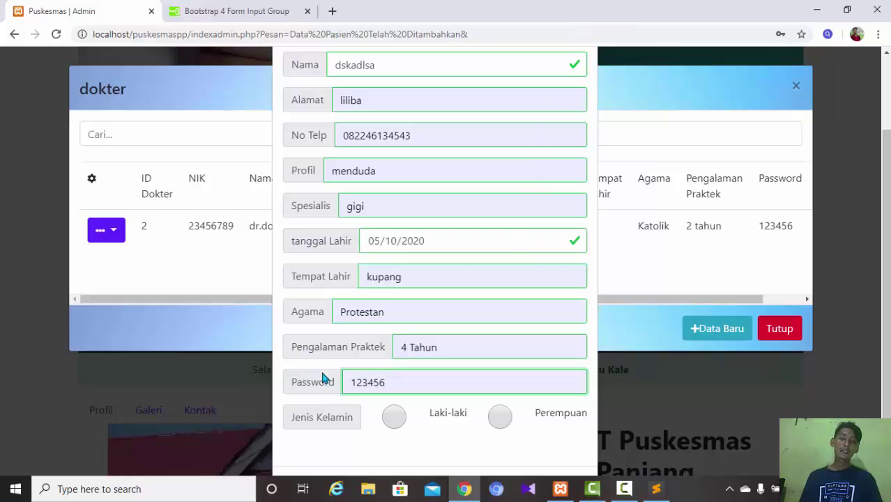
left_click(395, 417)
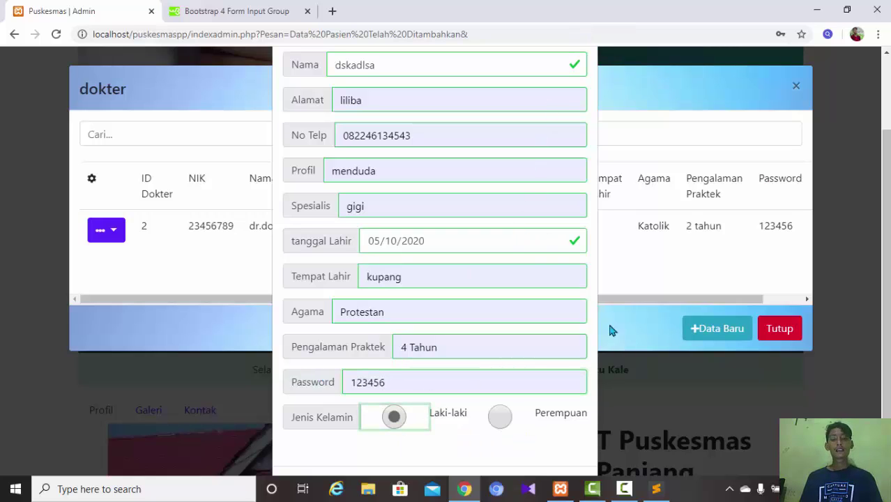
scroll(609, 330, "down", 2)
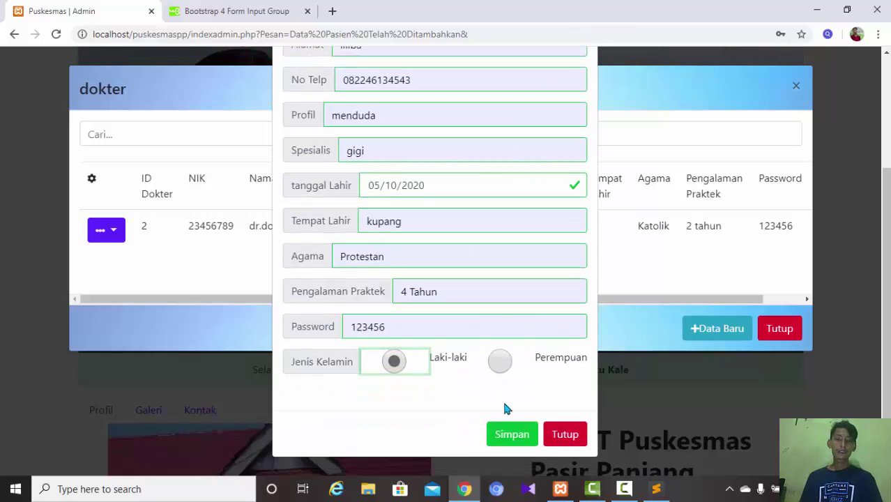
left_click(507, 435)
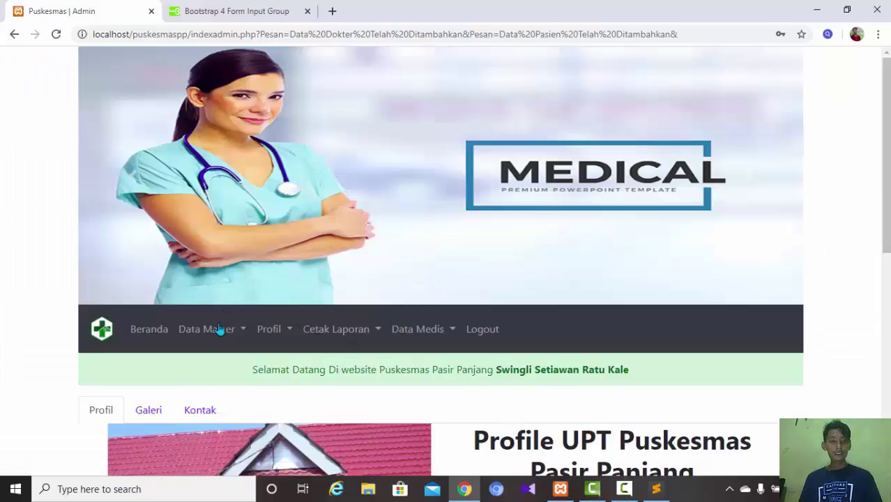
- Open Data Dokter to confirm the new doctor as ID 3, then close the window
left_click(220, 329)
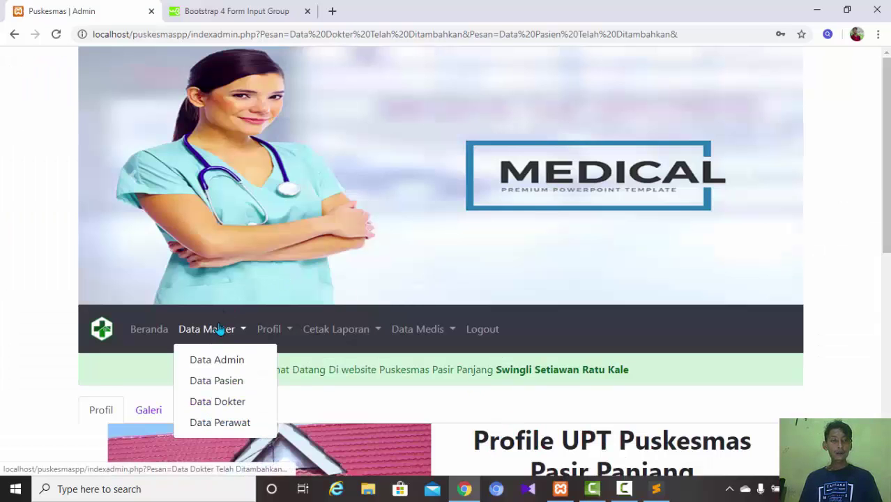
left_click(218, 403)
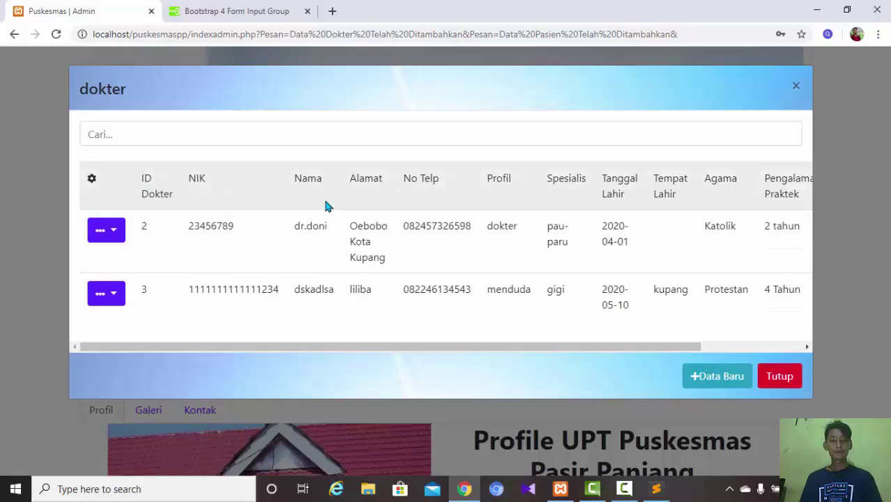
left_click_drag(601, 347, 558, 388)
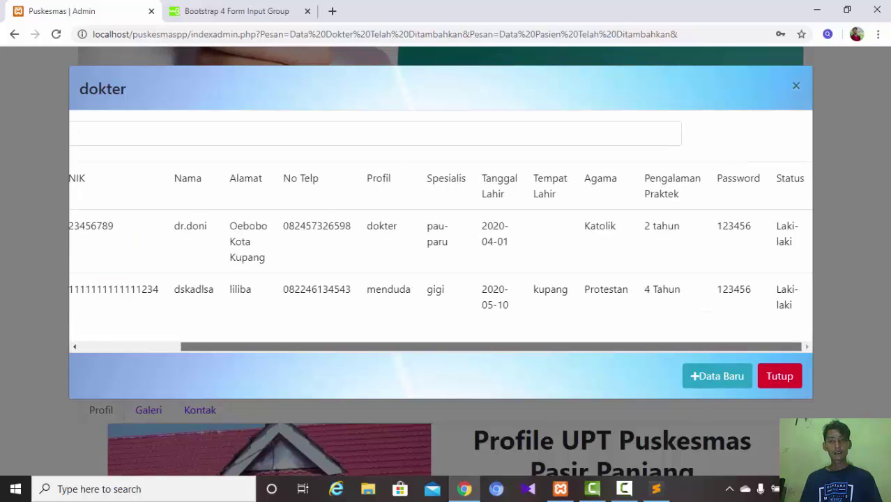
left_click(760, 401)
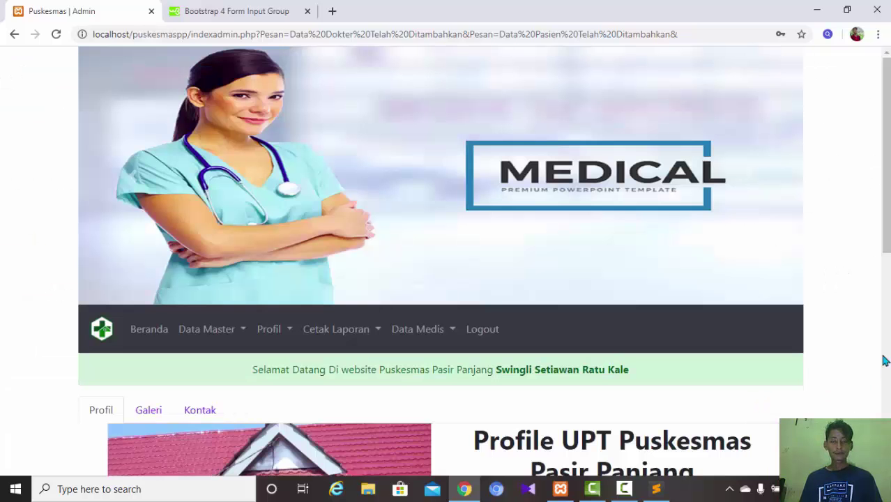
left_click(225, 329)
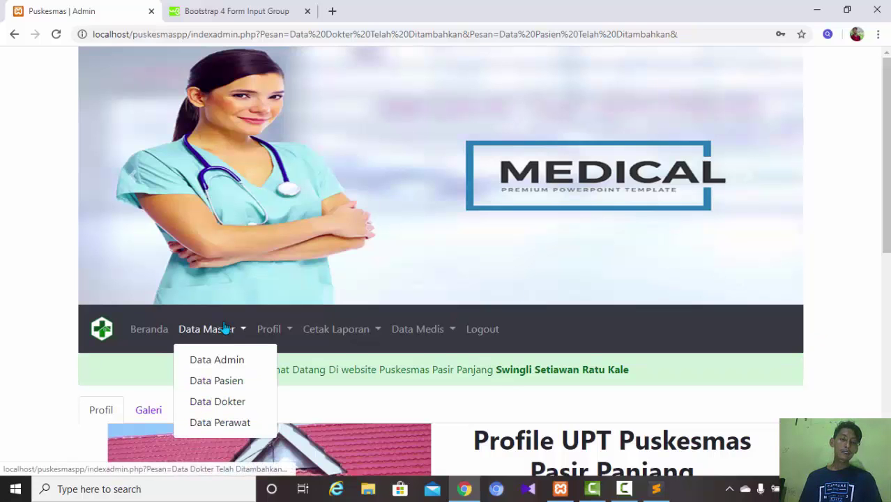
left_click(222, 422)
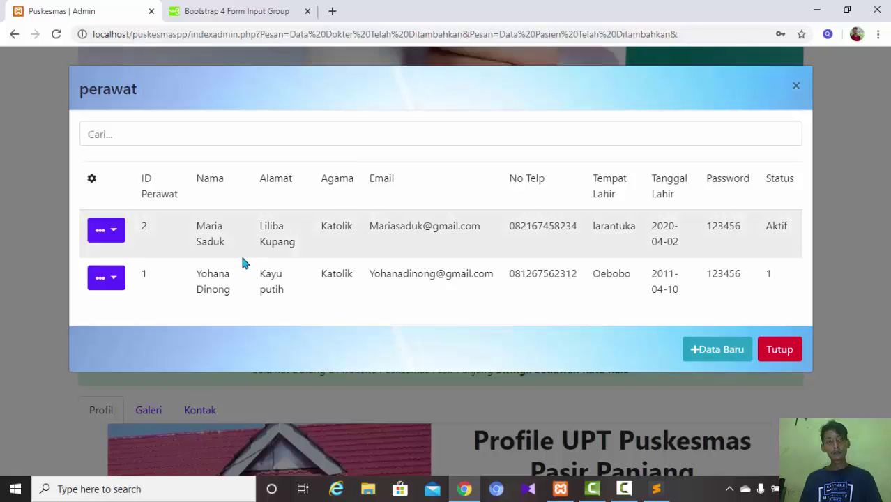
left_click(124, 234)
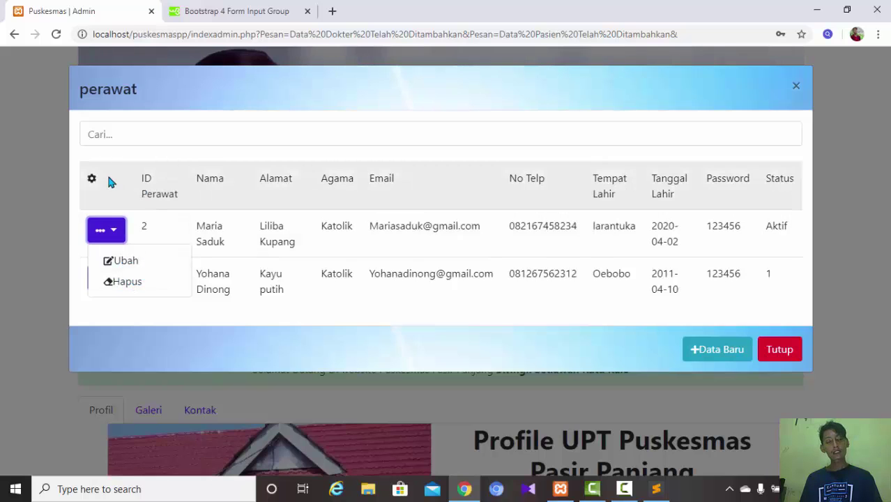
left_click(108, 182)
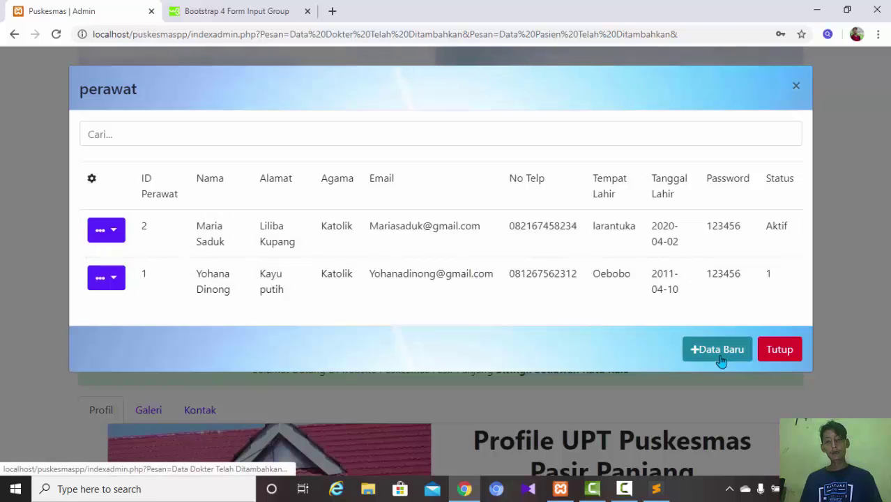
left_click(717, 350)
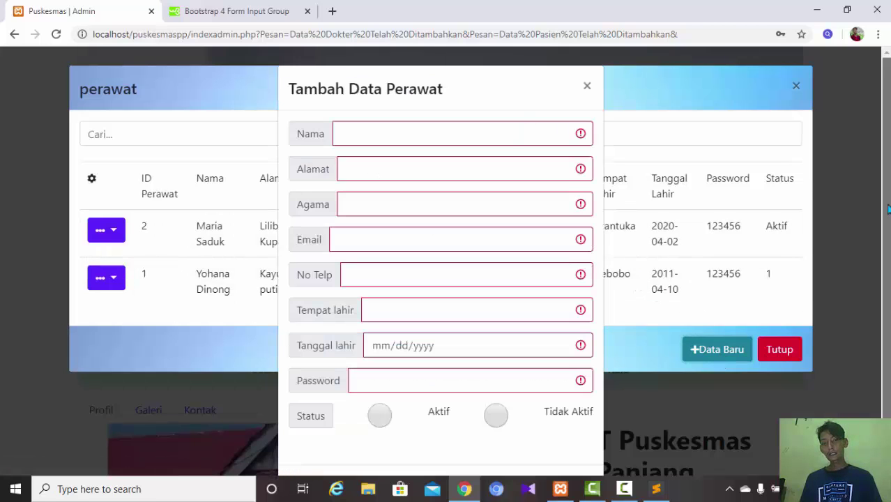
scroll(881, 307, "down", 2)
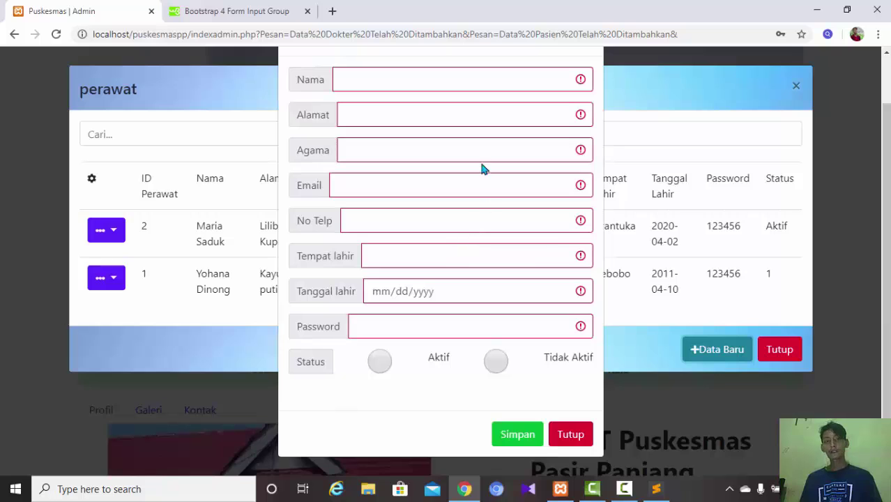
scroll(367, 165, "up", 1)
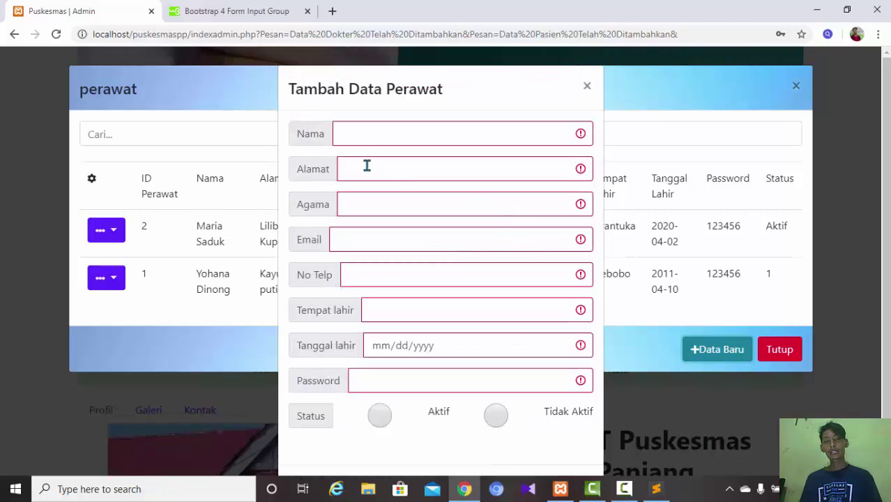
left_click(365, 132)
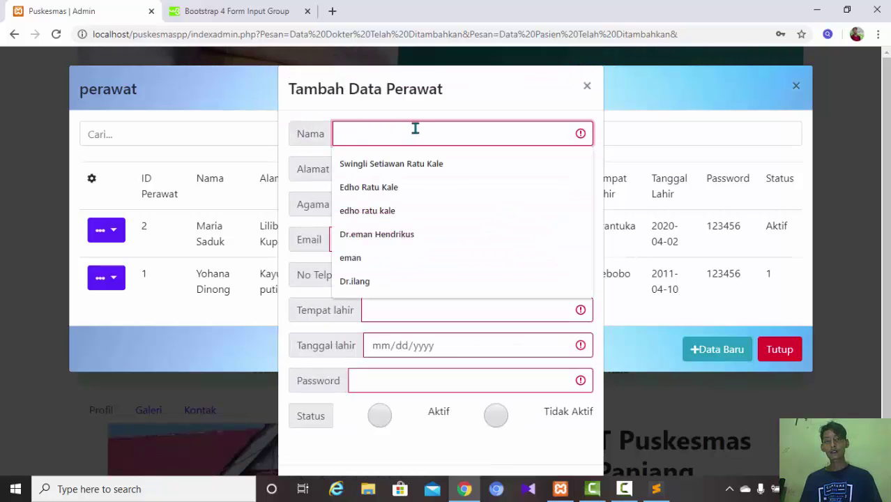
left_click(315, 129)
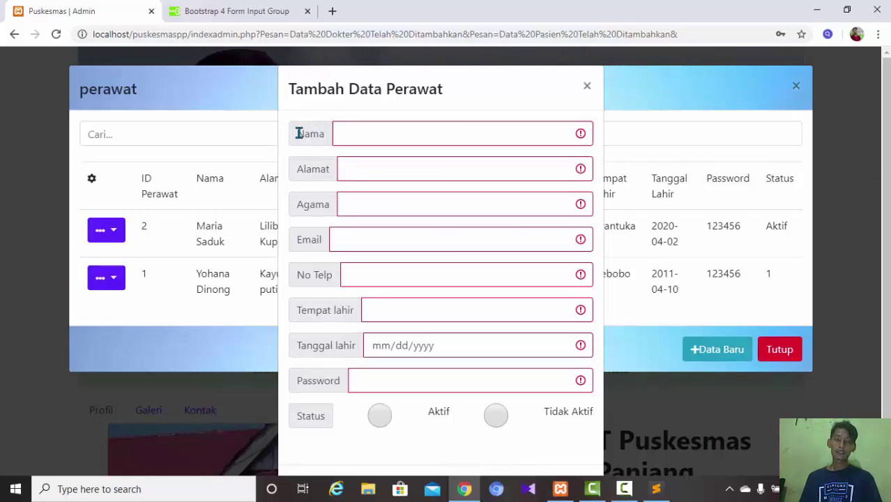
left_click_drag(299, 133, 719, 190)
left_click(718, 189)
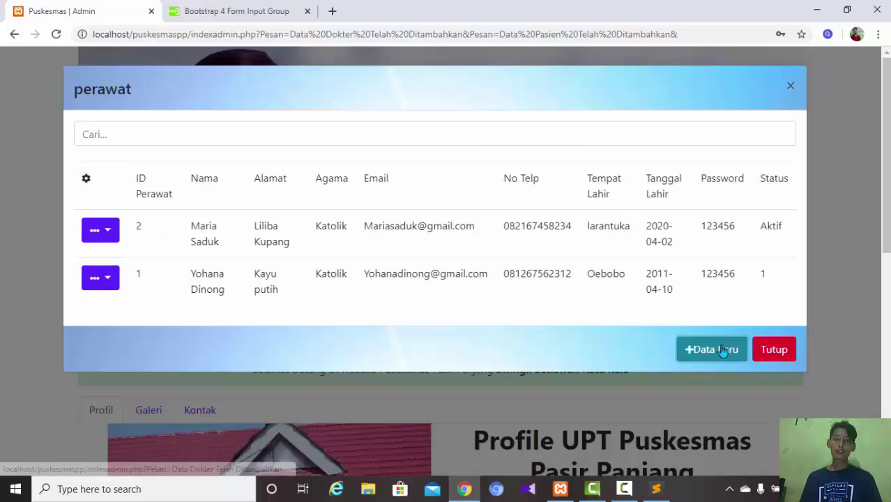
left_click(723, 351)
left_click(382, 178)
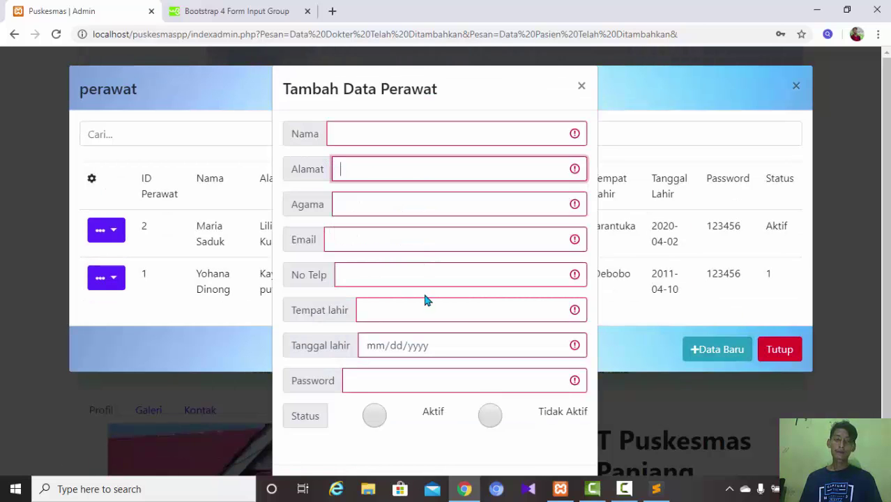
left_click(525, 97)
left_click(578, 87)
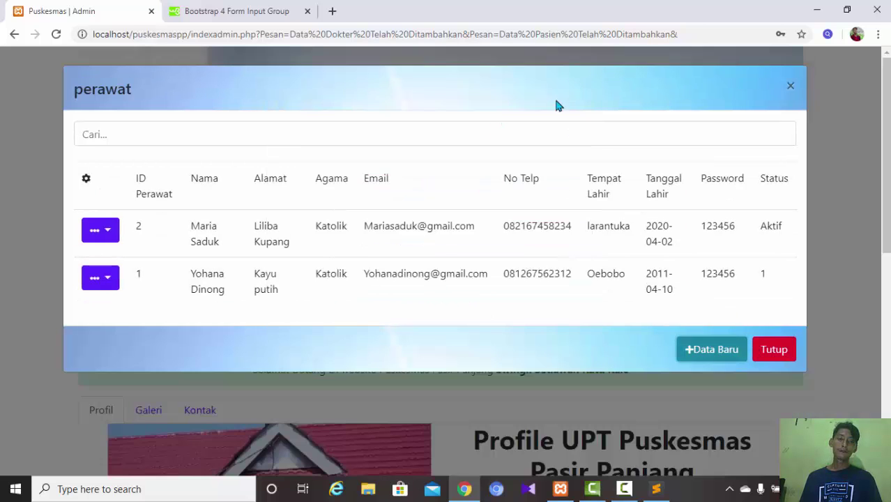
left_click(105, 230)
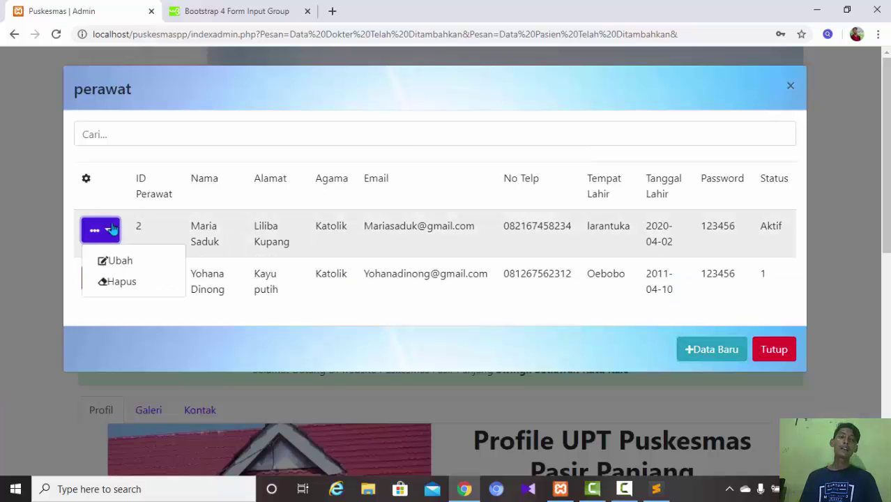
left_click(140, 263)
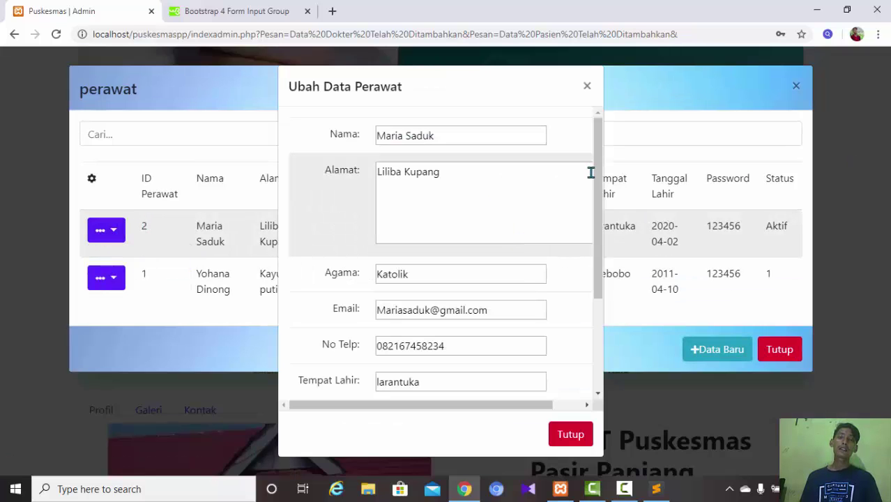
scroll(595, 171, "down", 3)
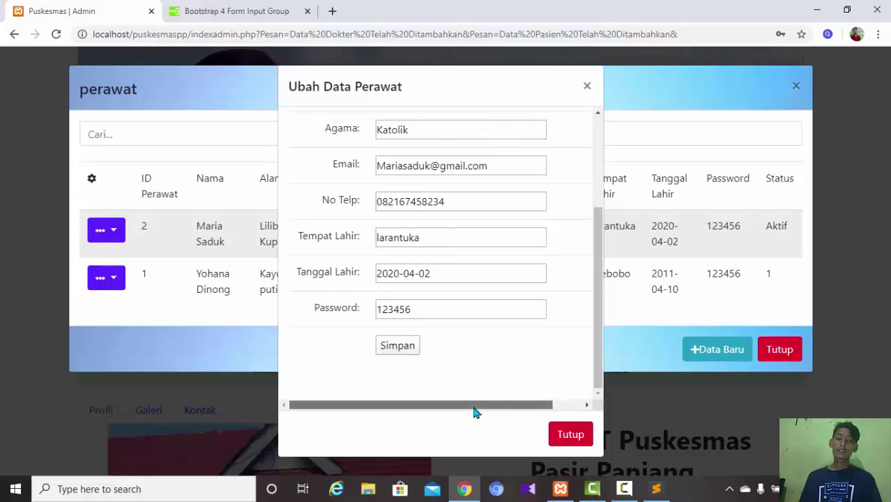
left_click_drag(473, 412, 569, 404)
left_click(241, 414)
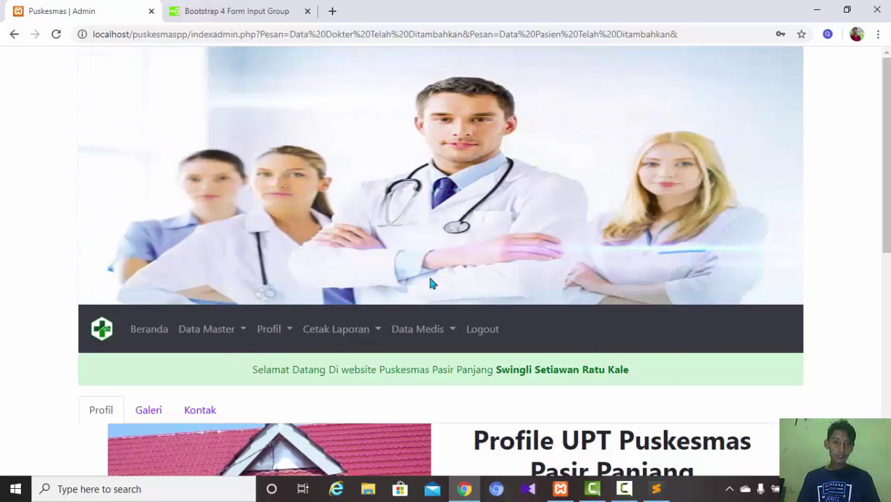
left_click(447, 328)
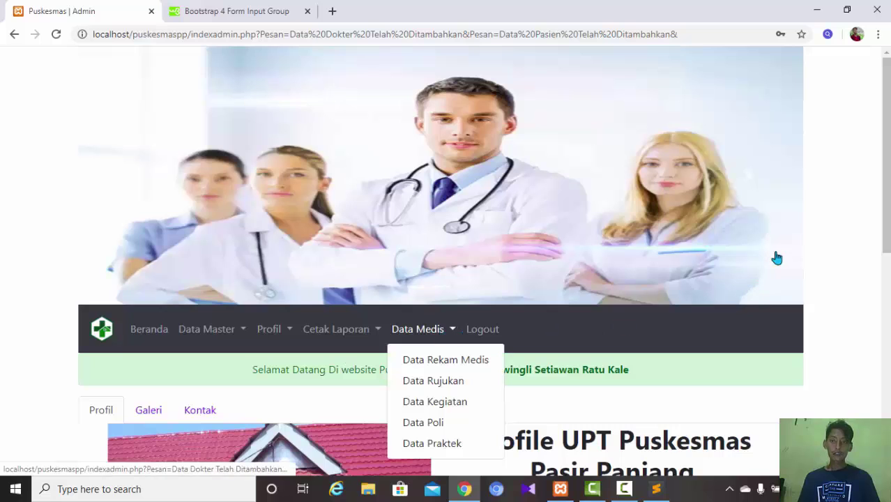
left_click(426, 360)
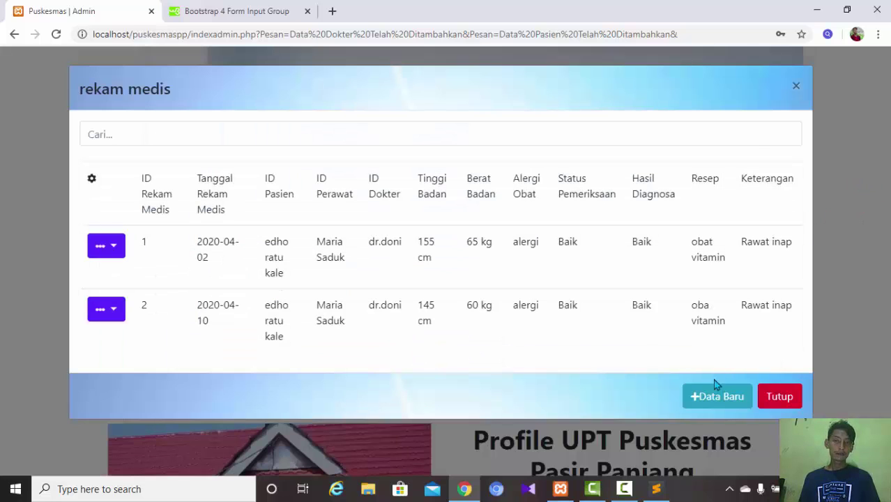
left_click(122, 248)
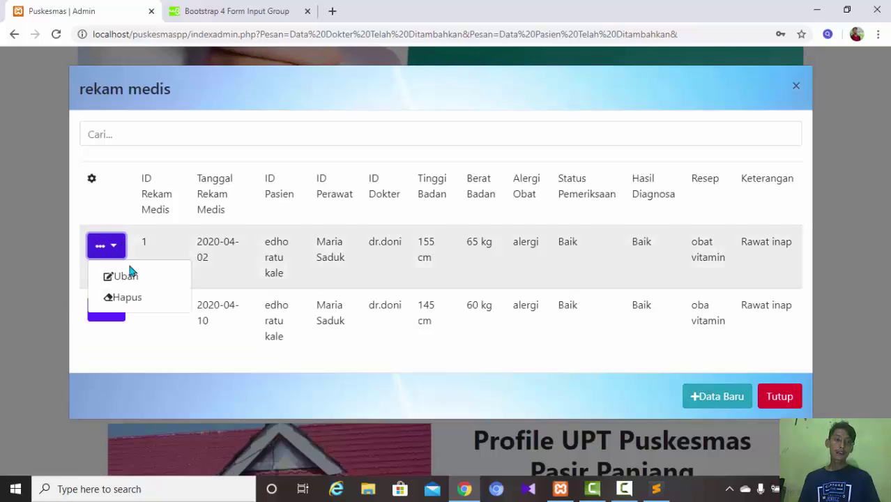
left_click(135, 283)
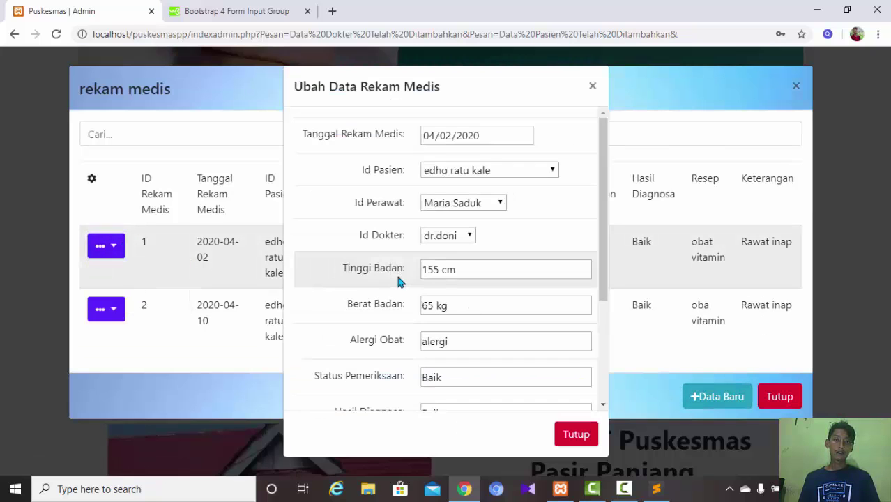
left_click(576, 434)
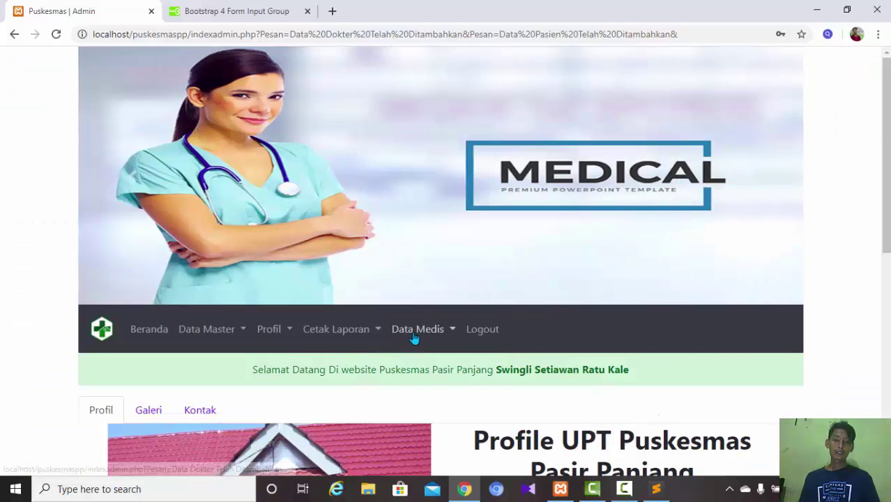
left_click(417, 332)
left_click(422, 361)
left_click(718, 398)
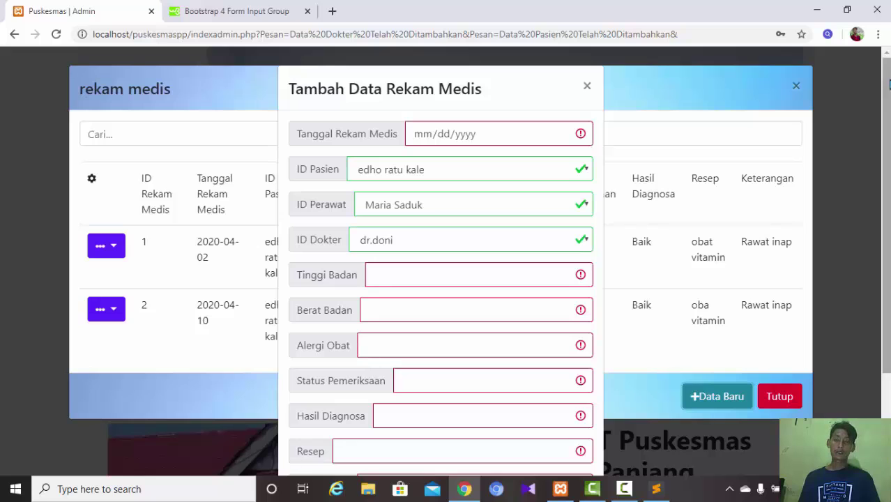
left_click(588, 88)
left_click(774, 397)
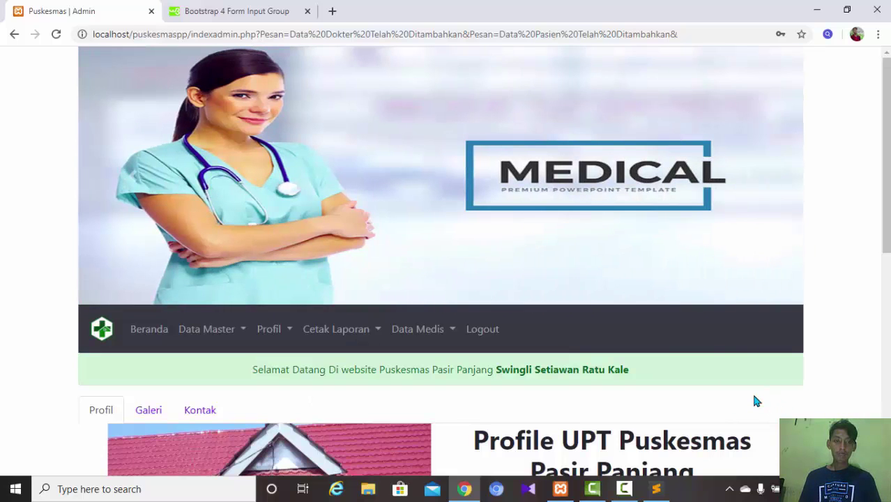
- Open the Laporan Data Admin dialog from Cetak Laporan, look it over, and close it
left_click(360, 335)
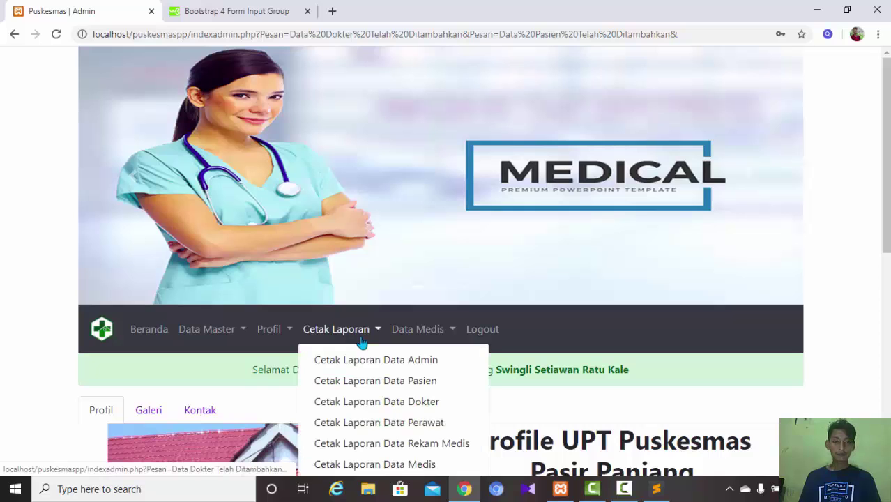
scroll(879, 320, "down", 4)
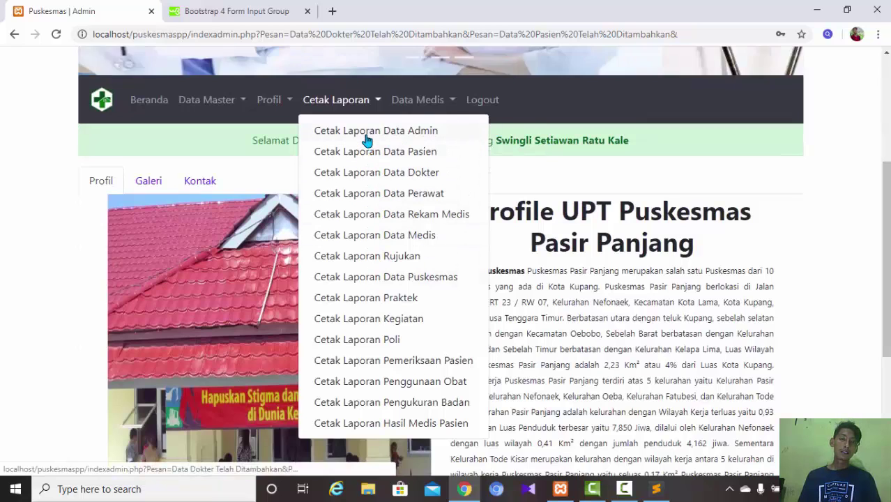
left_click(367, 132)
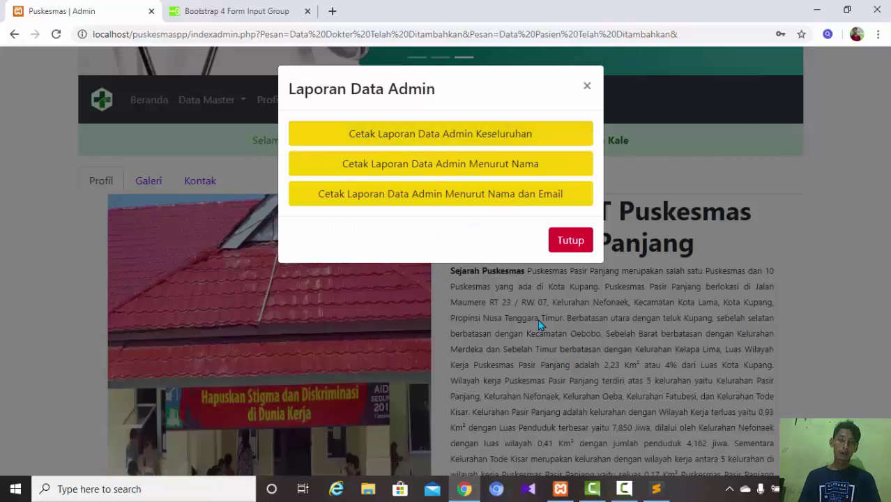
left_click(570, 241)
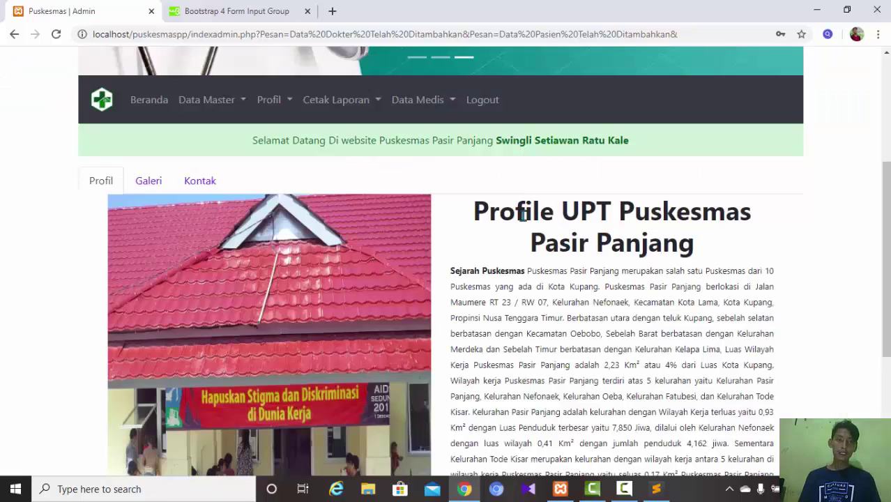
left_click(328, 101)
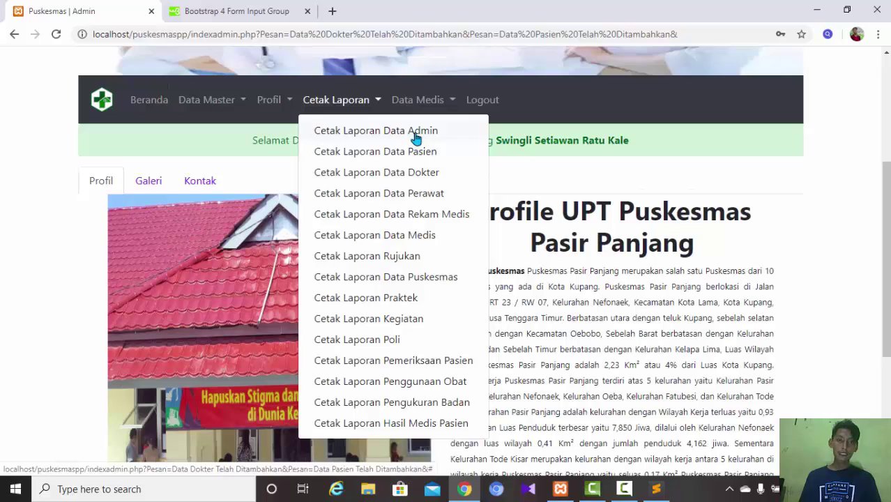
left_click(415, 138)
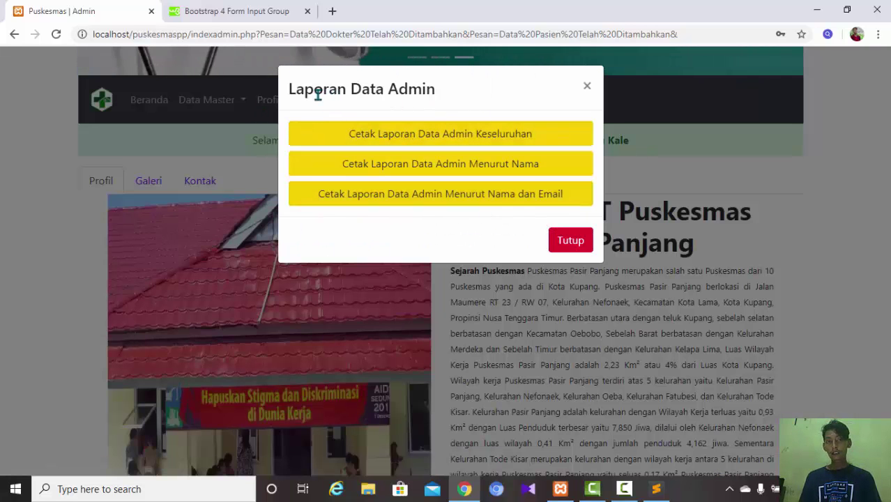
left_click_drag(288, 89, 507, 96)
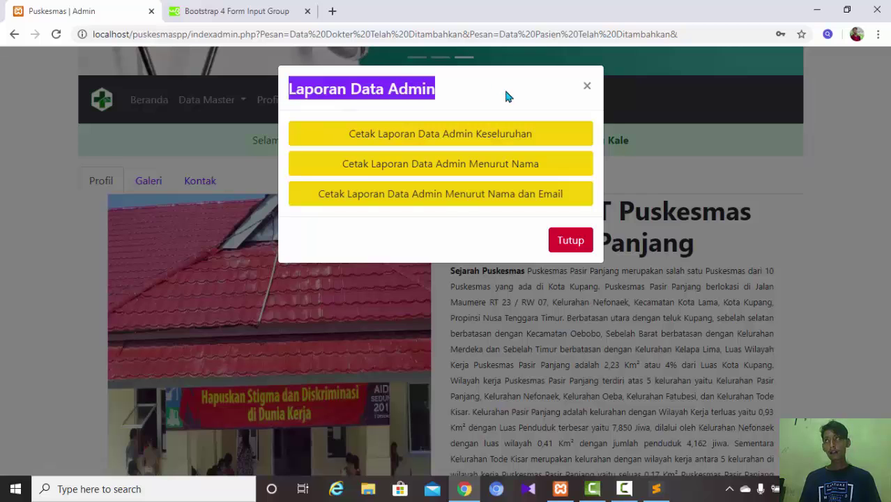
left_click(506, 95)
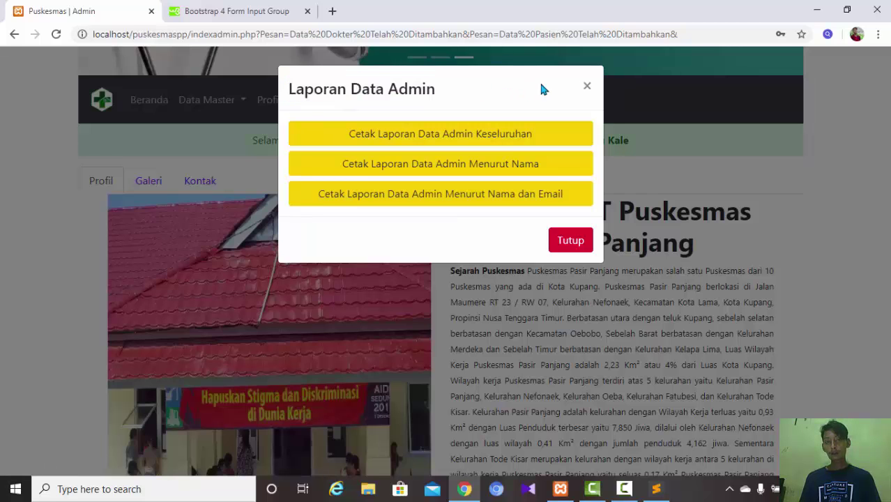
left_click(585, 84)
- Open and close Cetak Laporan Hasil Medis Pasien, then switch to the login || admin tab
left_click(369, 105)
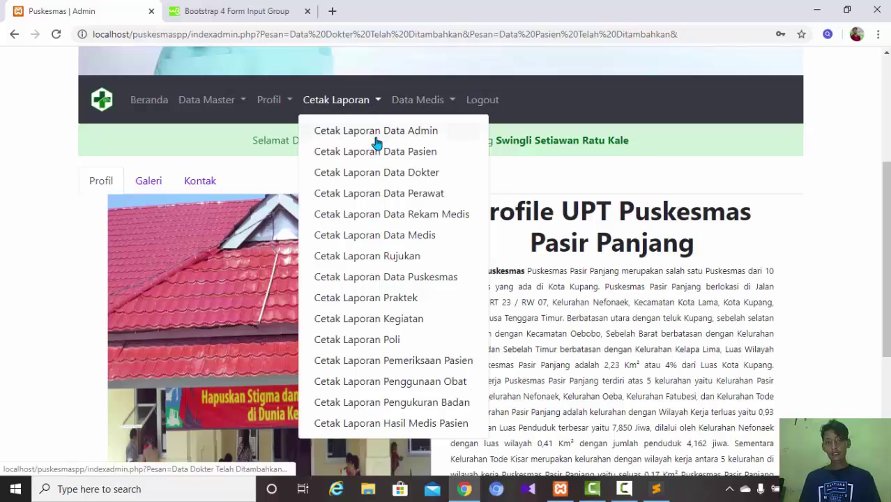
left_click_drag(882, 249, 882, 288)
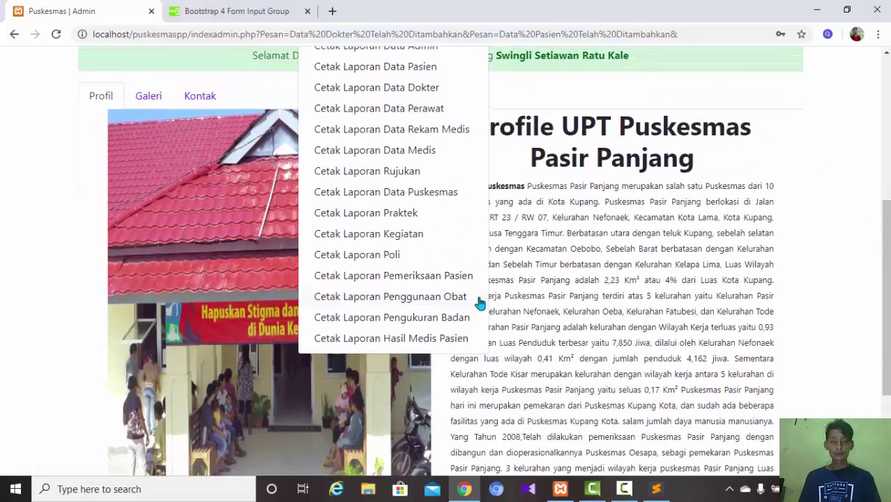
left_click(441, 340)
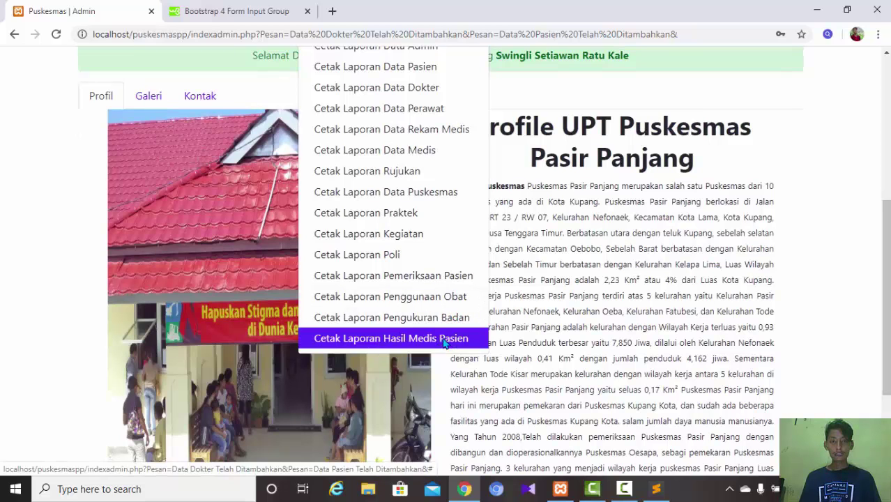
left_click(575, 179)
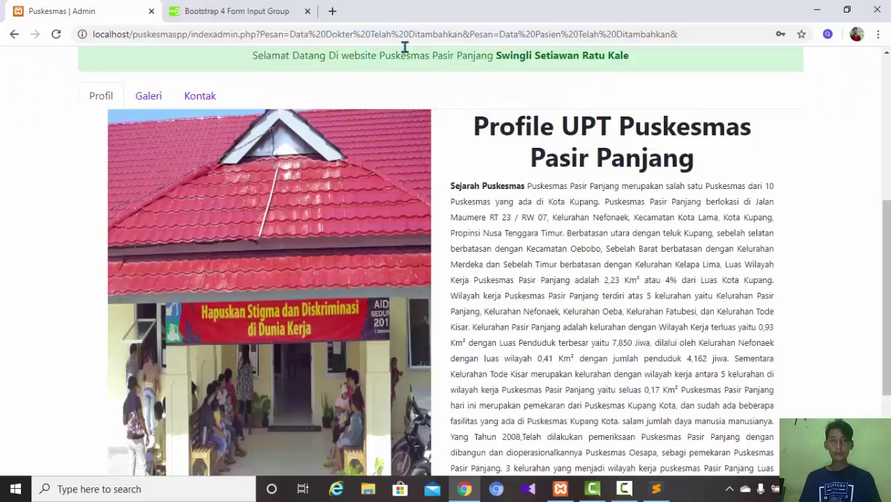
scroll(629, 181, "up", 2)
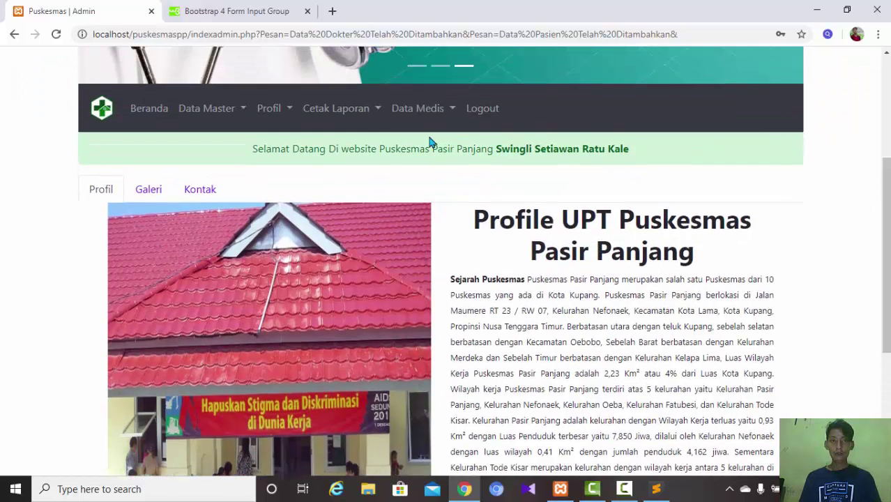
left_click(358, 110)
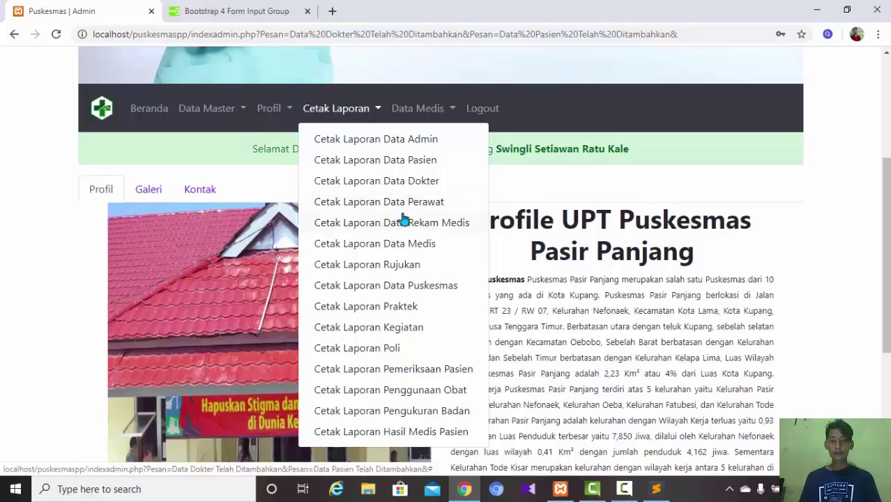
left_click(800, 218)
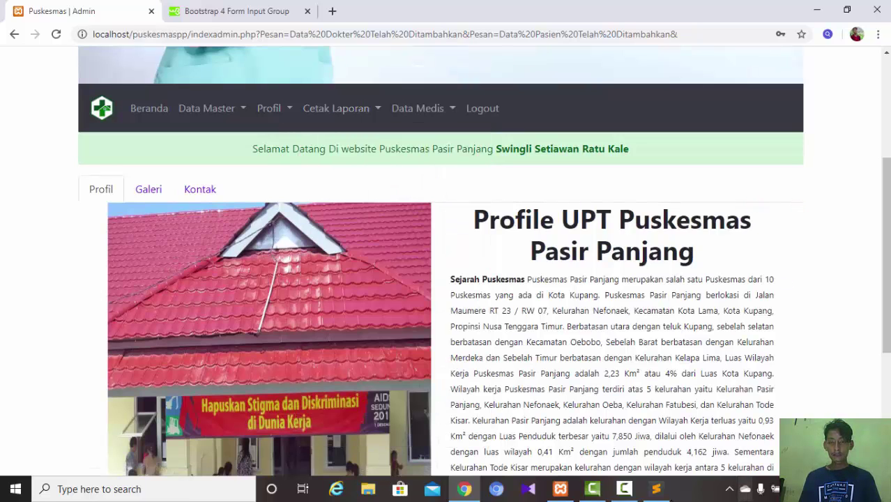
left_click(624, 489)
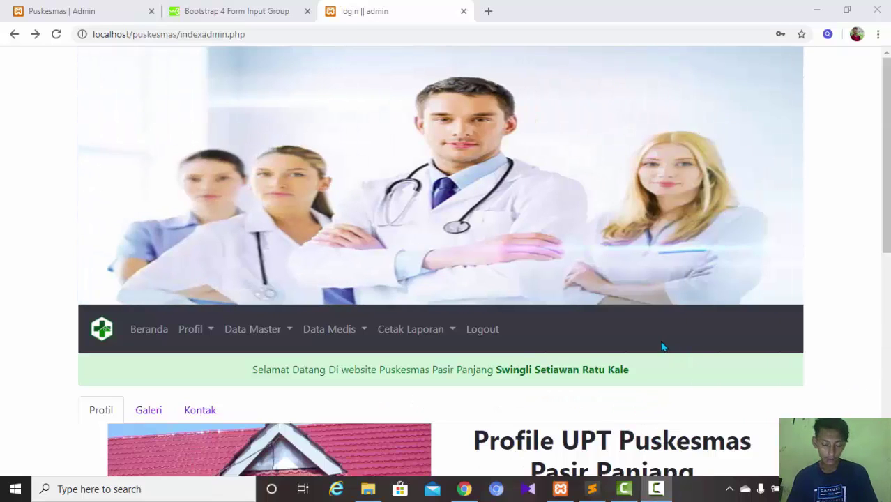
left_click(218, 331)
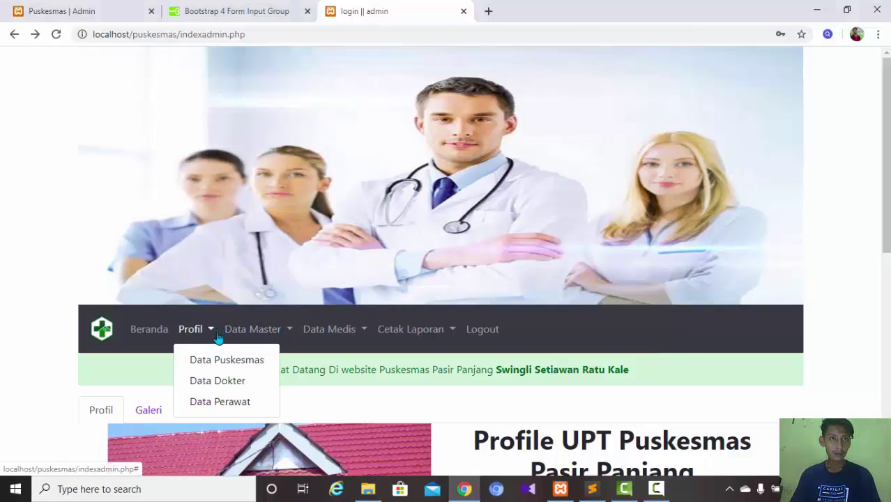
left_click(231, 390)
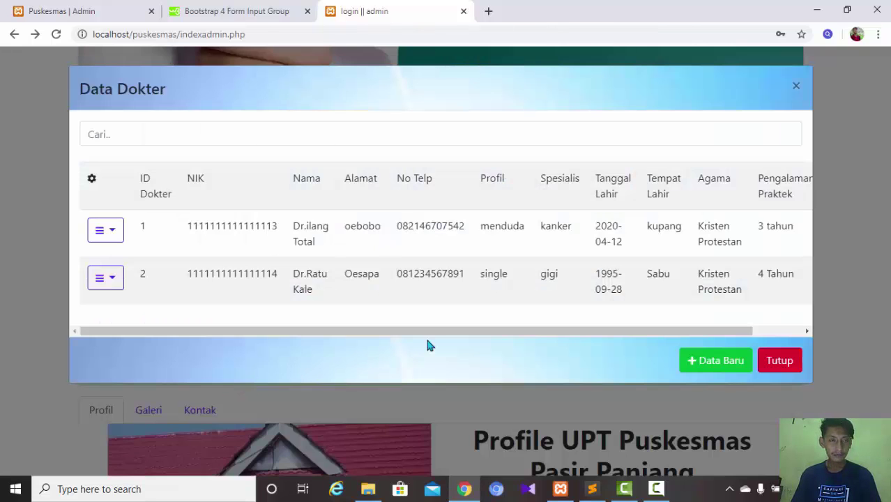
left_click(106, 232)
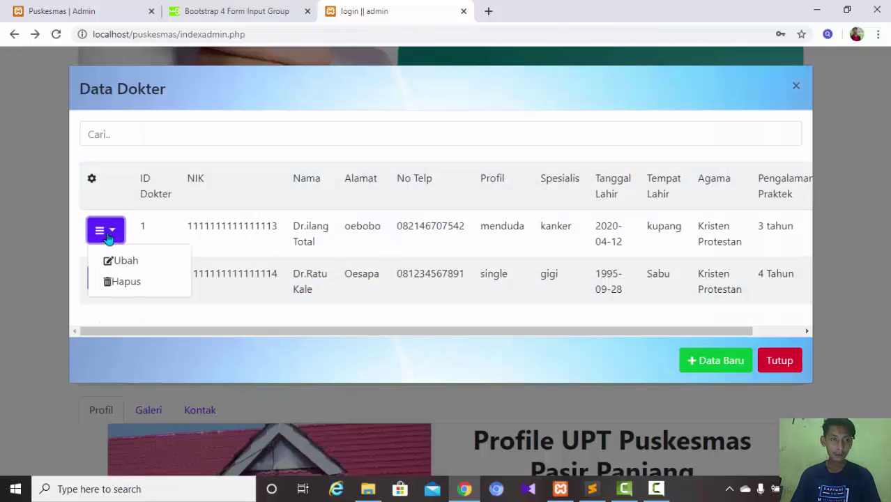
left_click(140, 268)
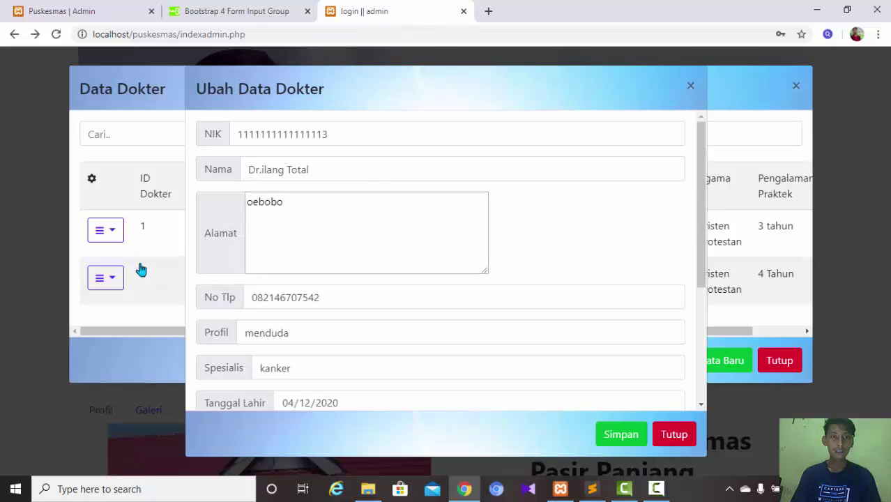
left_click(687, 90)
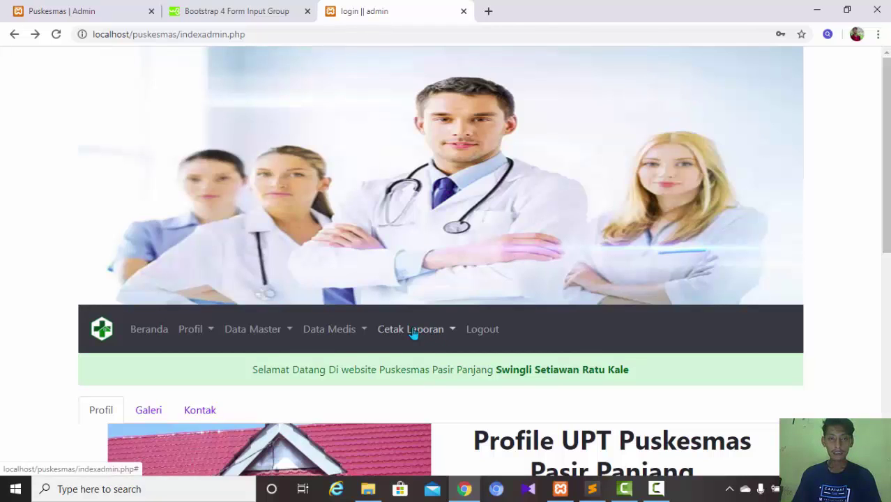
- Open Profil > Data Puskesmas, show the row's Ubah/Hapus actions, then switch to indexadmin.php in Sublime Text
left_click(213, 331)
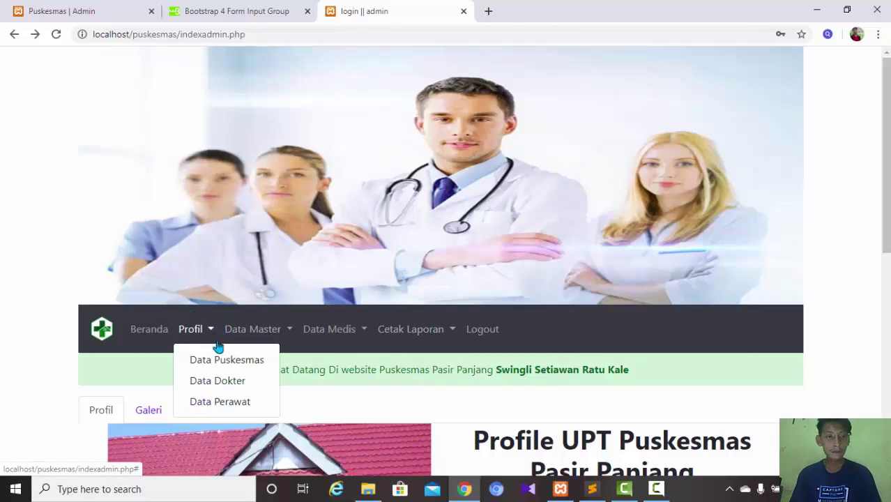
left_click(228, 371)
left_click(116, 222)
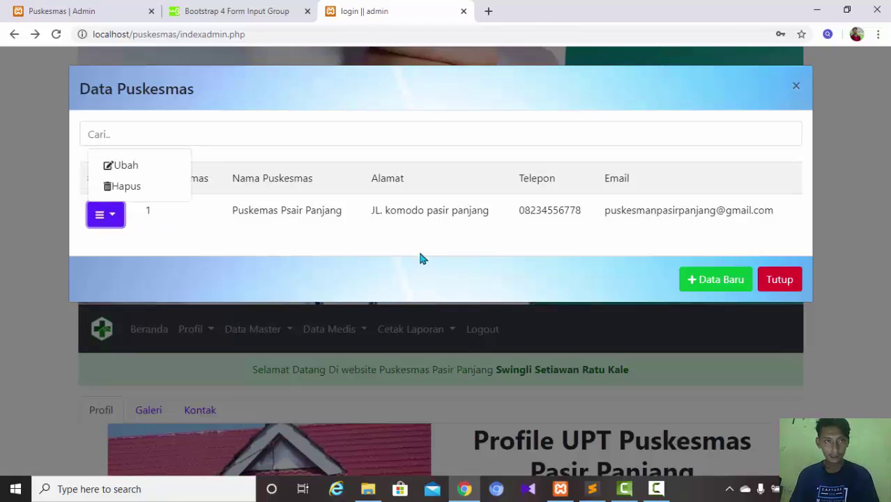
left_click(587, 493)
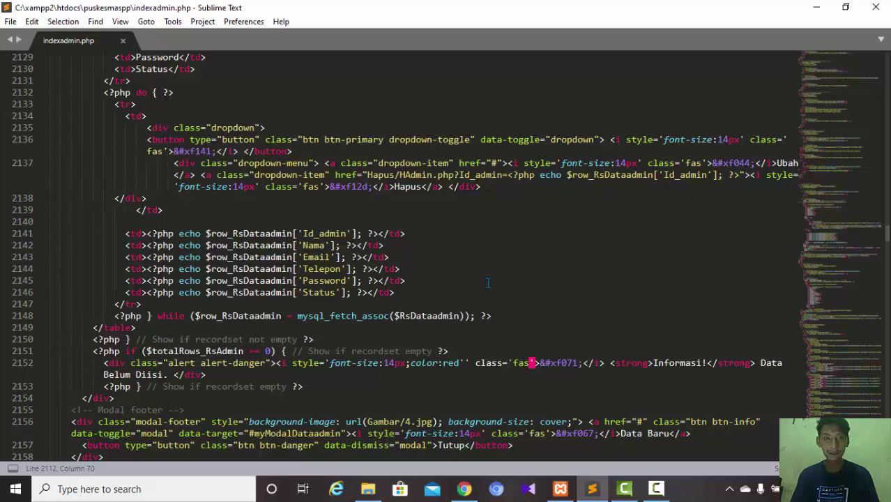
- Mark line 2143, which outputs the admin Email, then return to Chrome's Data Puskesmas list
left_click(301, 257)
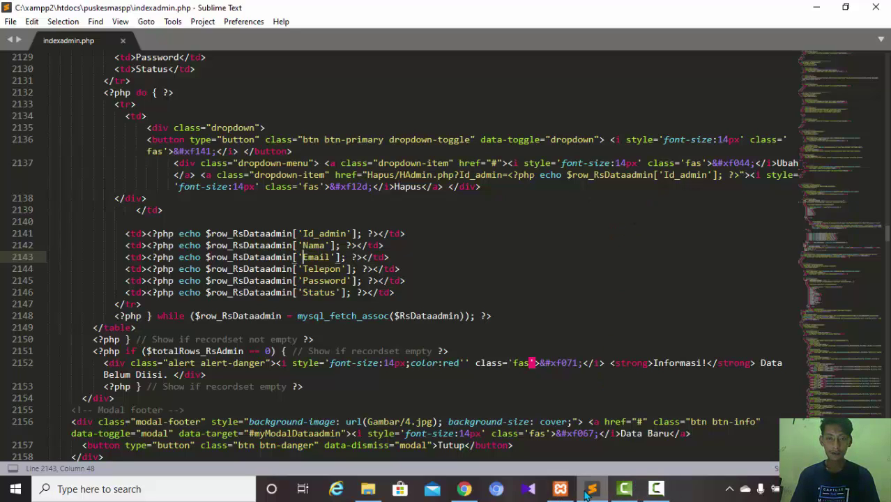
left_click(464, 489)
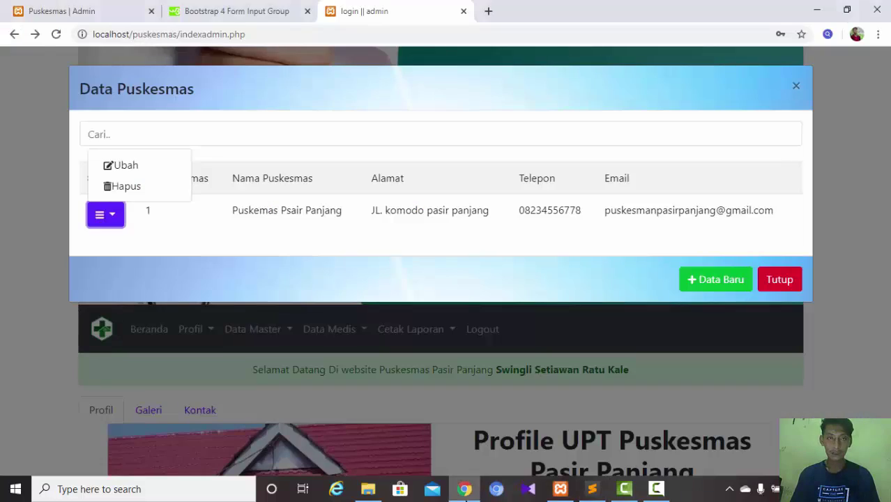
- Open the Ubah Data Puskesmas form and close it unsaved with Tutup, then return to indexadmin.php
left_click(129, 168)
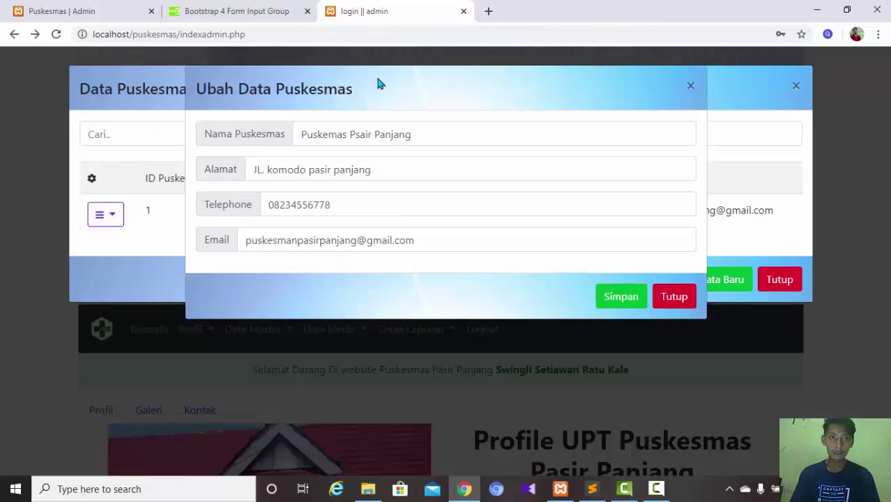
left_click(678, 297)
left_click(592, 489)
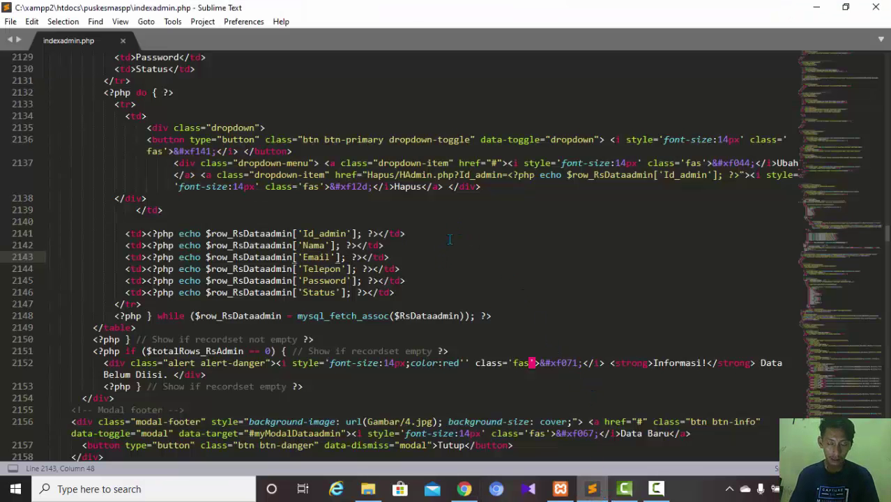
- Navigate indexadmin.php via the minimap to about line 2757, the rekam medis table and its Ubah dialog code
scroll(525, 214, "down", 20)
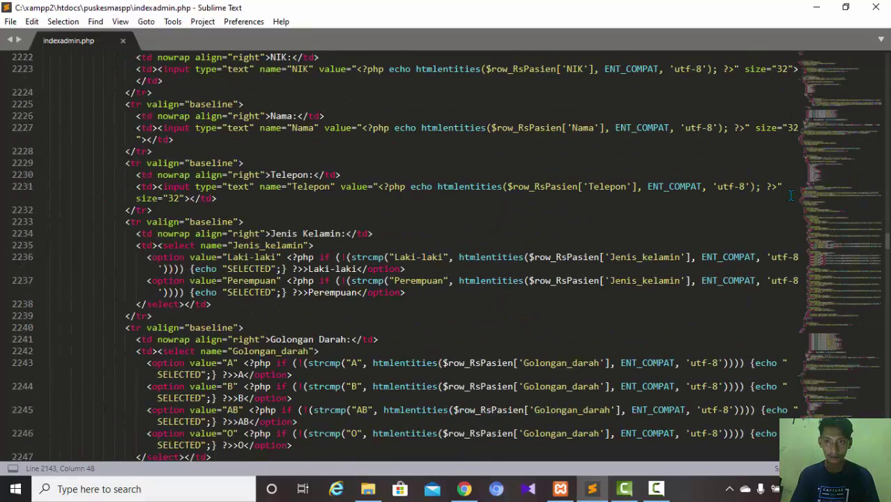
scroll(857, 240, "up", 12)
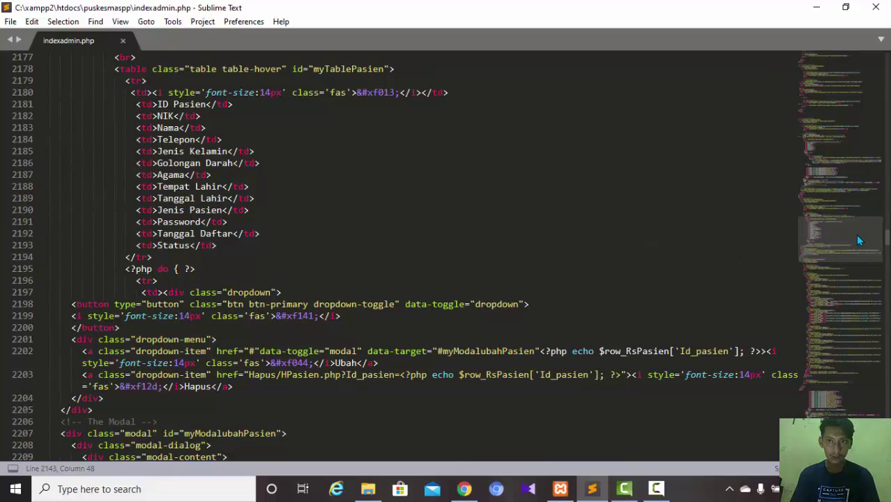
left_click(850, 195)
scroll(852, 201, "down", 5)
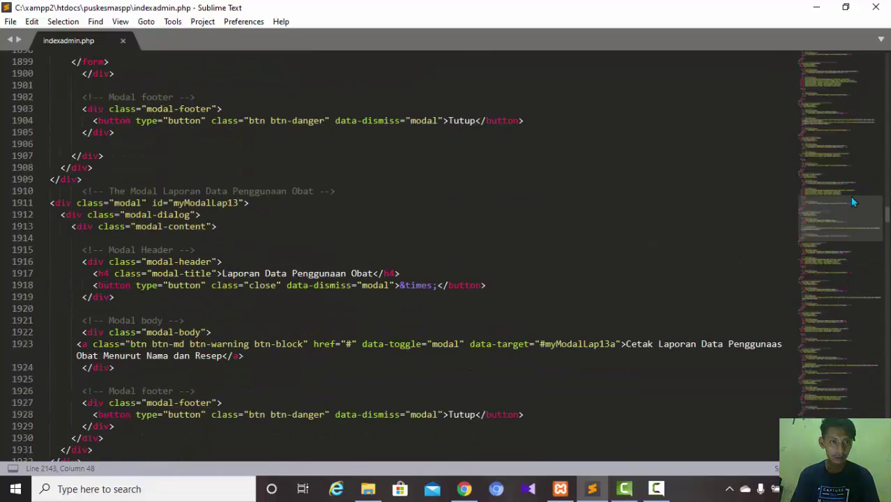
left_click_drag(852, 198, 854, 271)
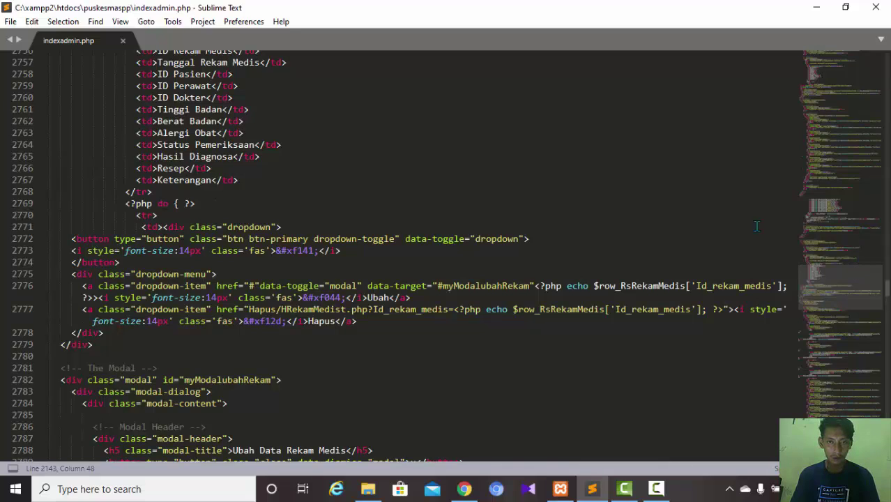
- Inspect the myModalubahRekam Ubah link, the HRekamMedist.php Hapus link and the modal id, then return to Chrome
left_click(480, 286)
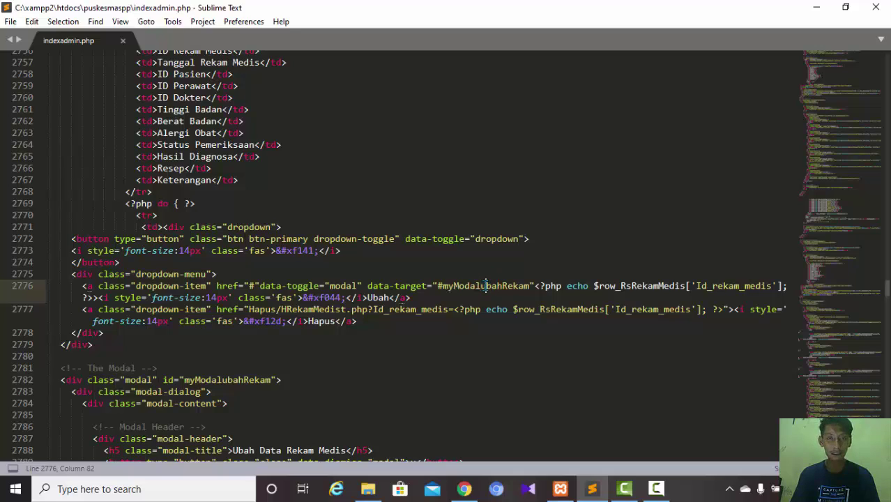
left_click_drag(485, 286, 518, 286)
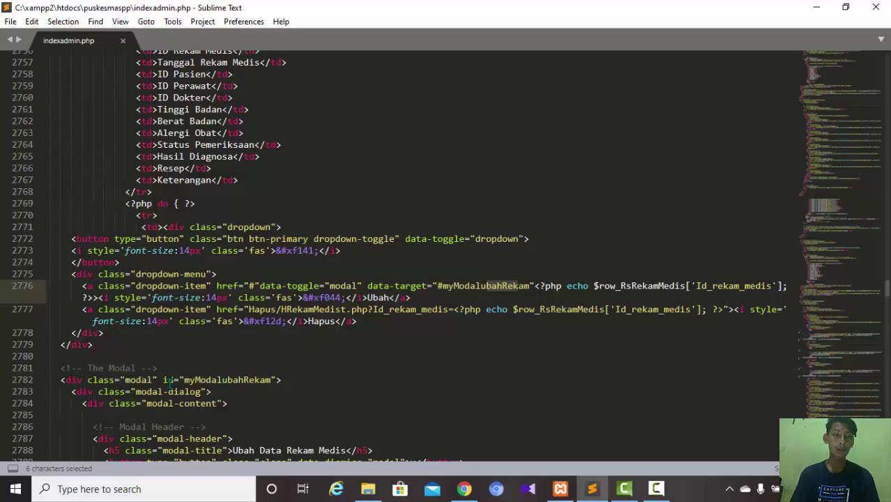
left_click(237, 380)
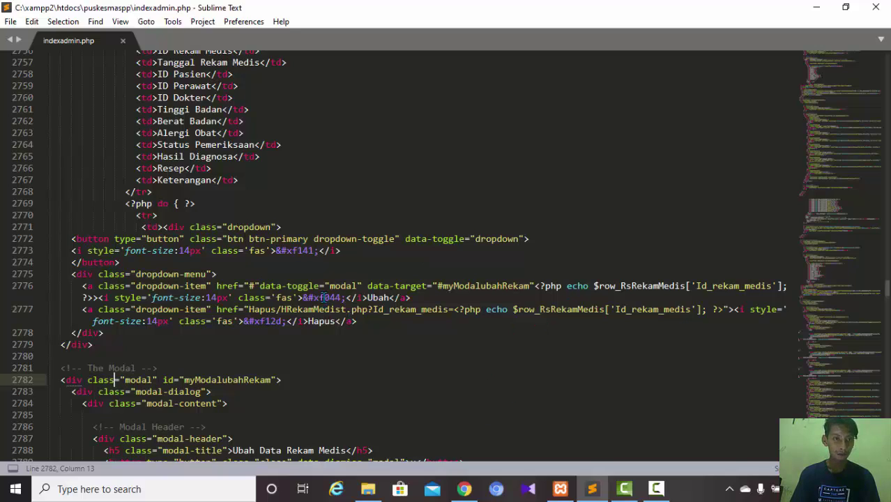
left_click(323, 297)
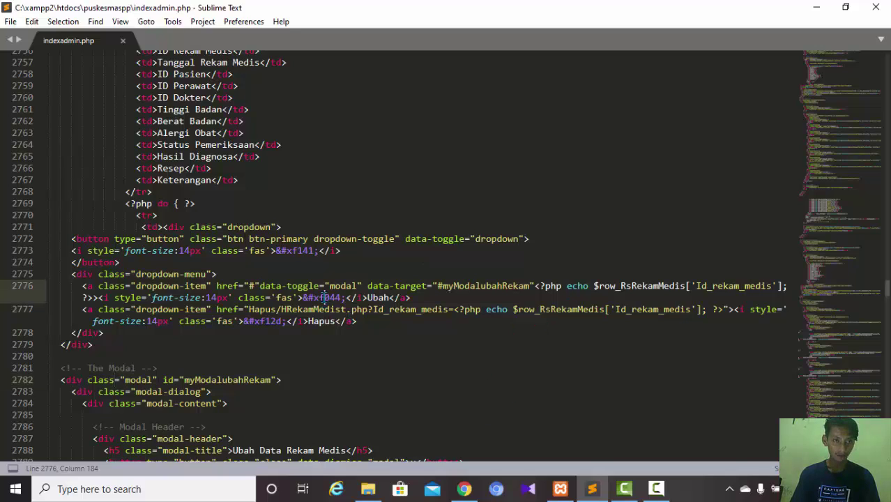
left_click(285, 310)
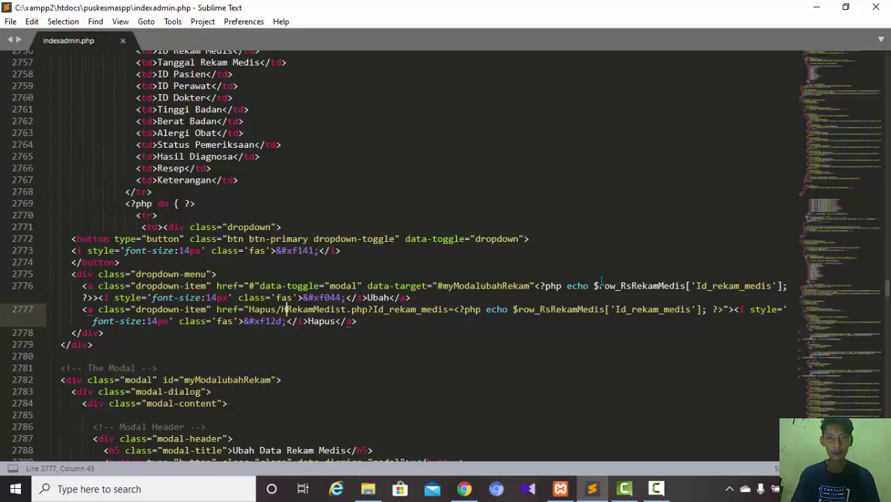
left_click_drag(496, 283, 487, 286)
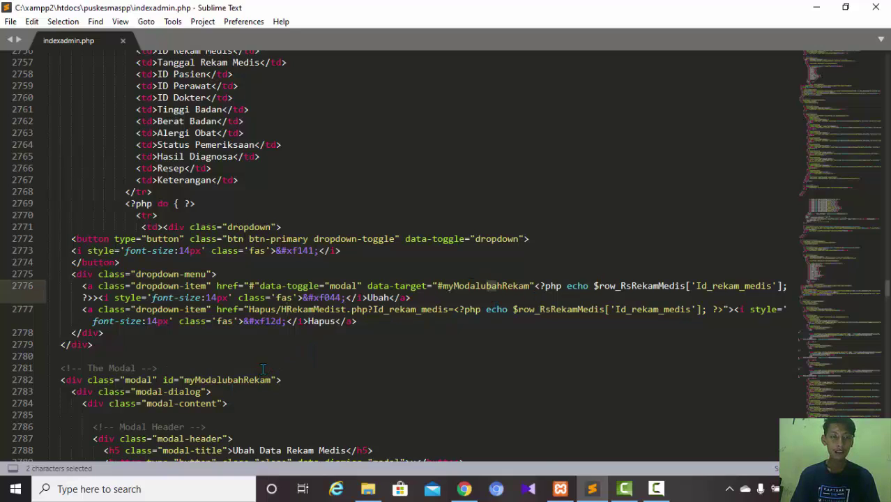
left_click(243, 380)
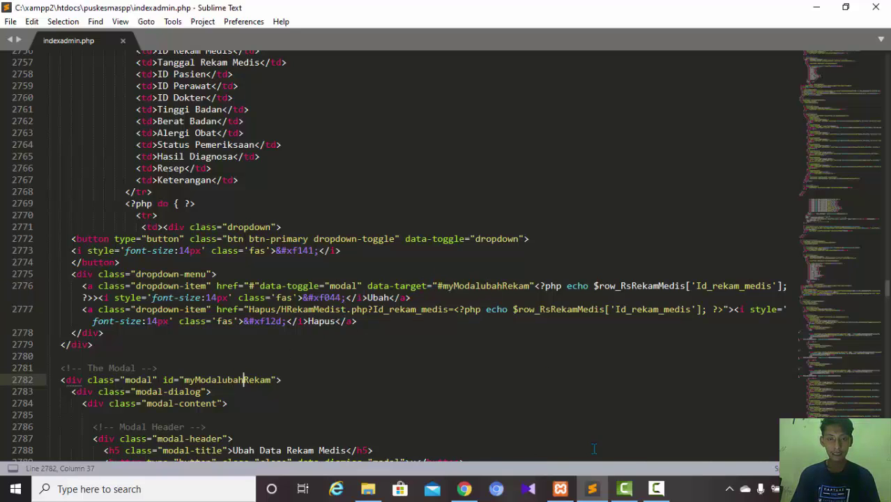
left_click(464, 489)
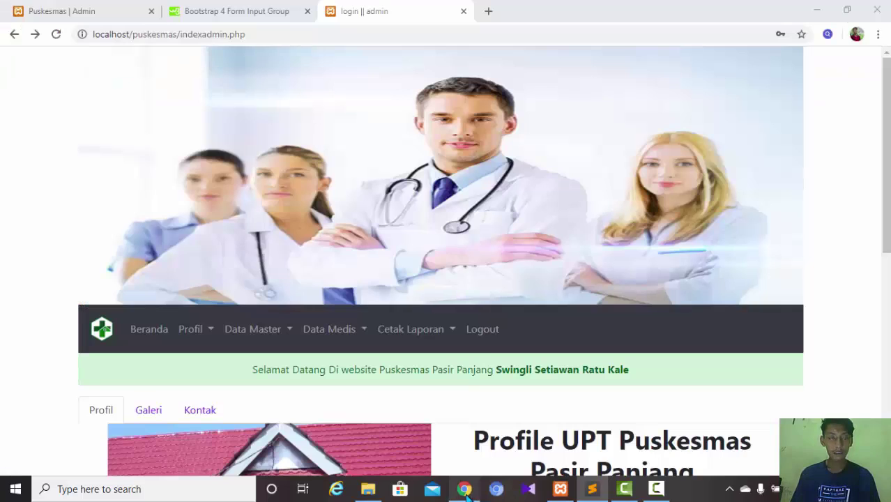
left_click(193, 328)
left_click(209, 361)
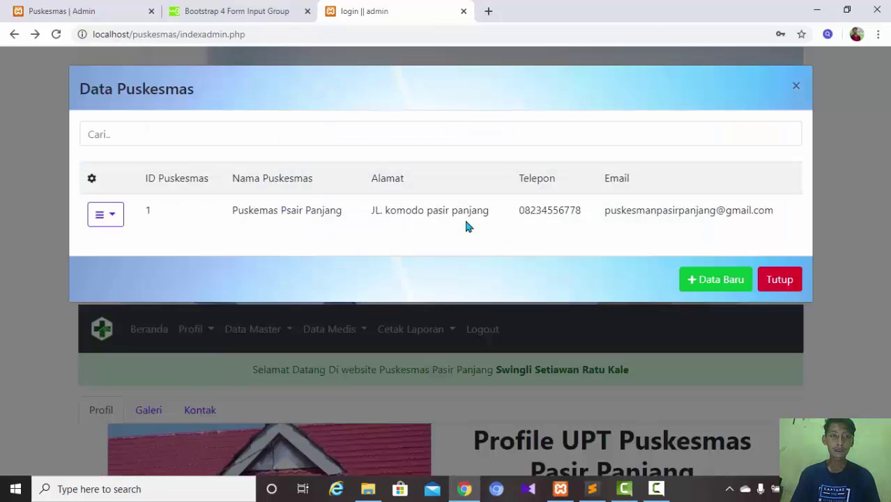
left_click(111, 218)
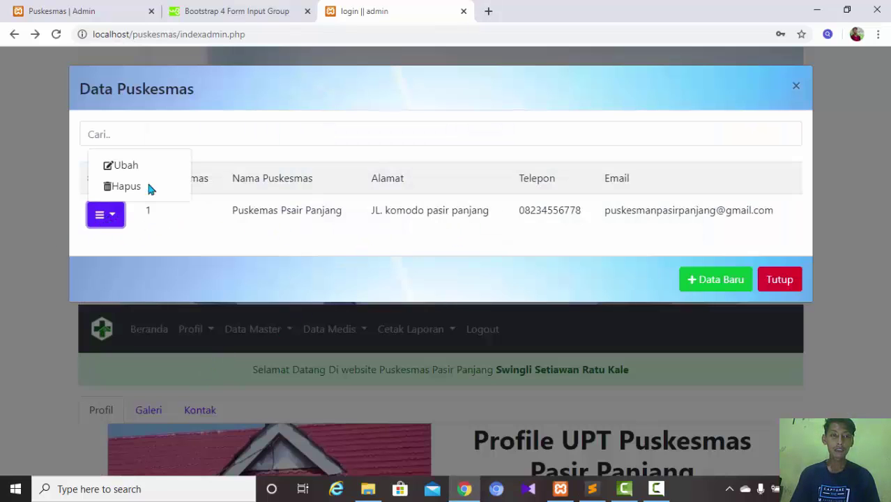
left_click(126, 165)
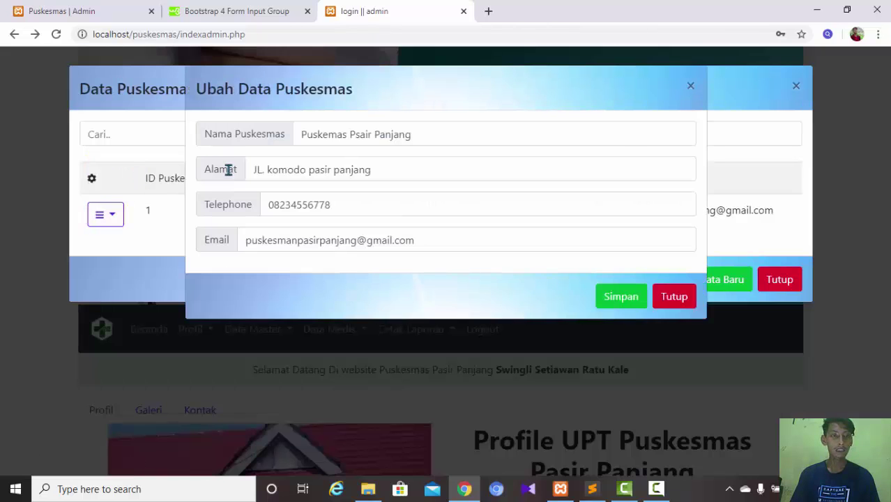
left_click(661, 304)
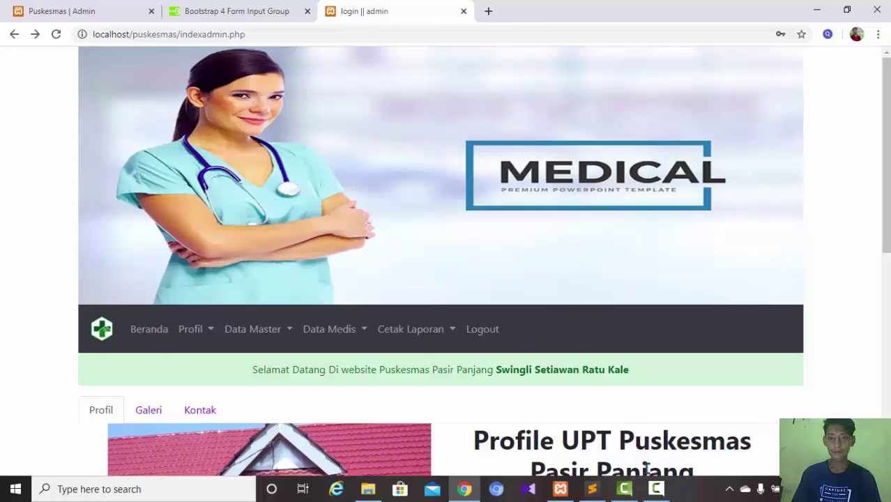
- Open Cetak Laporan > Cetak Laporan Data Admin in Chrome, then open File Explorer at This PC
left_click(656, 489)
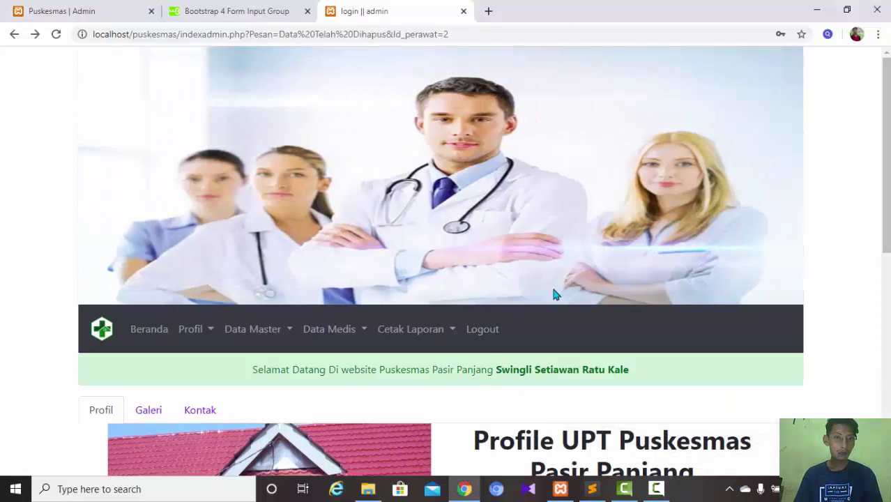
left_click(439, 335)
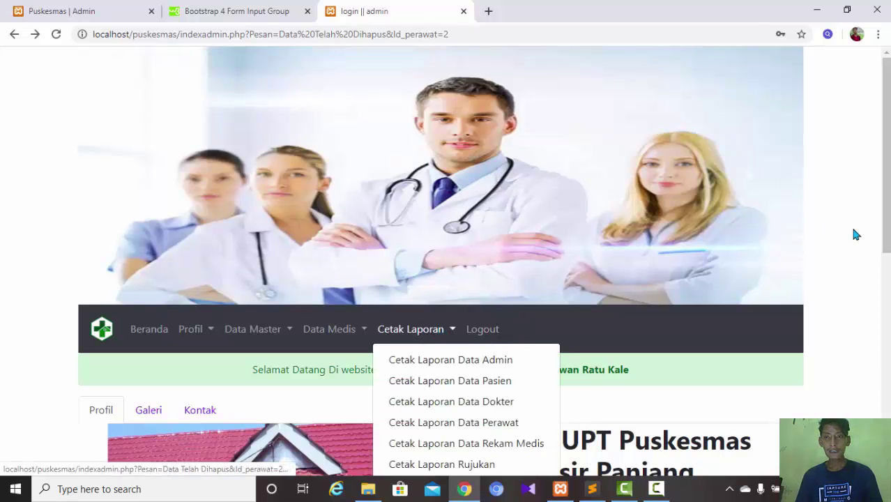
mouse_move(882, 235)
left_mouse_down()
mouse_move(879, 279)
mouse_move(883, 235)
left_mouse_up()
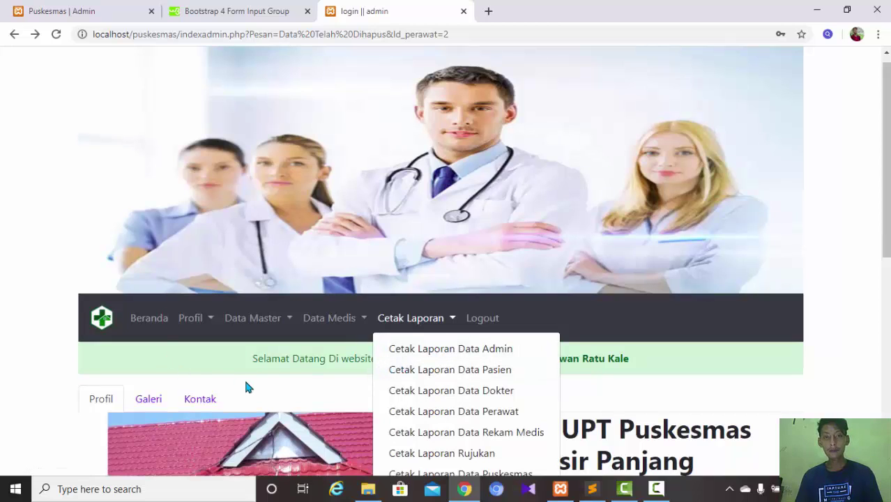
left_click(428, 356)
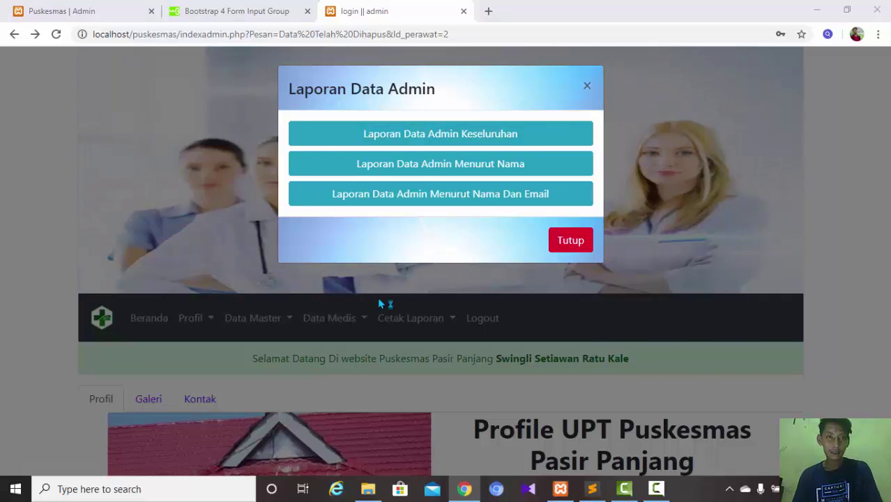
key("super+e")
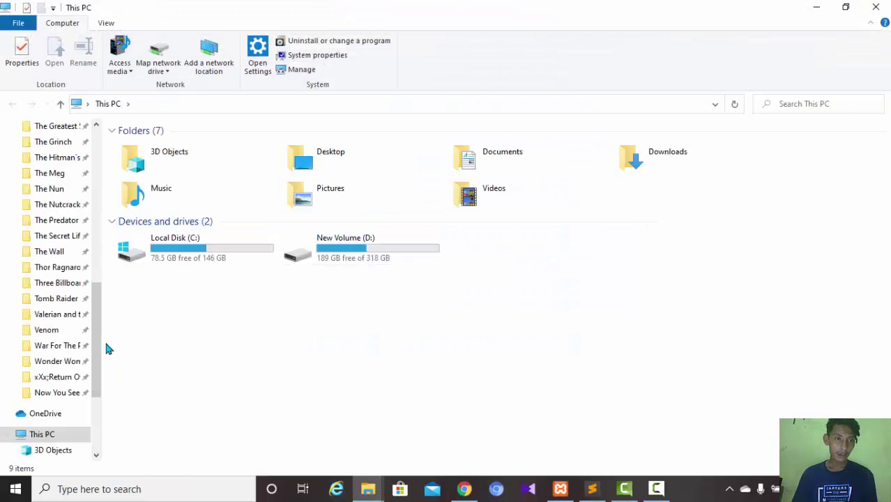
- Browse to C:\xampp2\htdocs\puskesmaspp\mpdf60, go back to puskesmaspp, and return to Chrome's report options
double_click(198, 261)
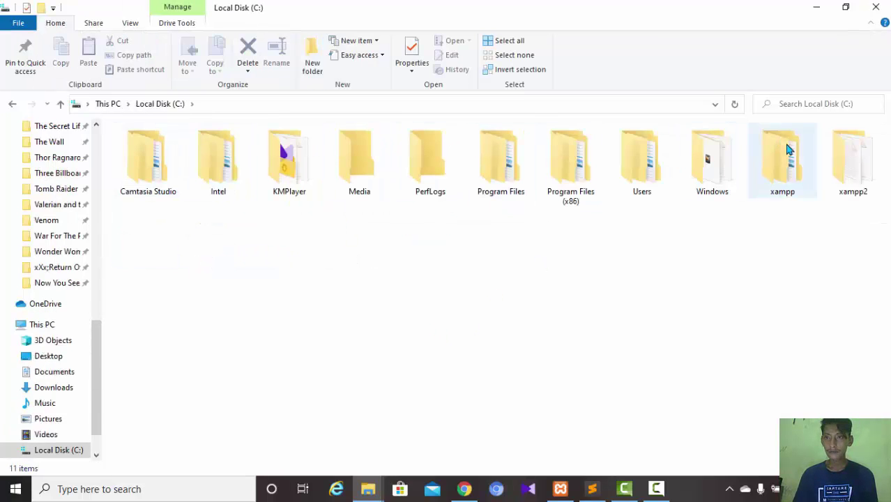
double_click(852, 167)
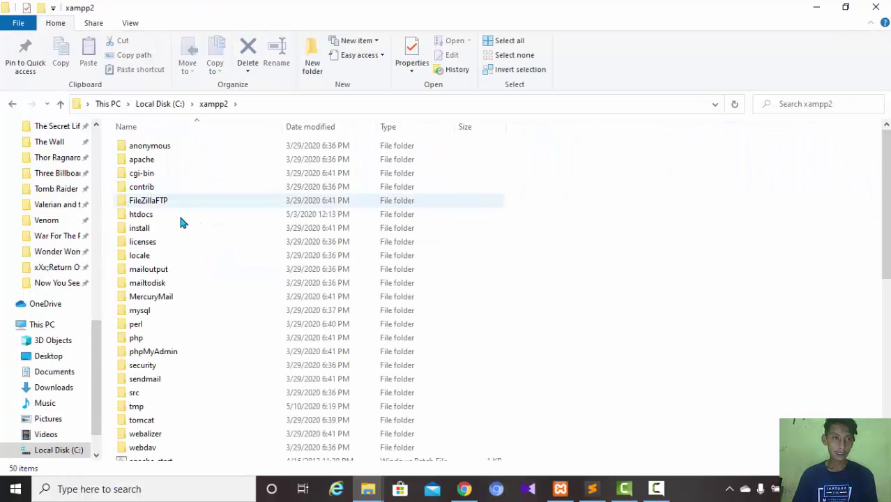
left_click(183, 218)
double_click(184, 222)
left_click(185, 218)
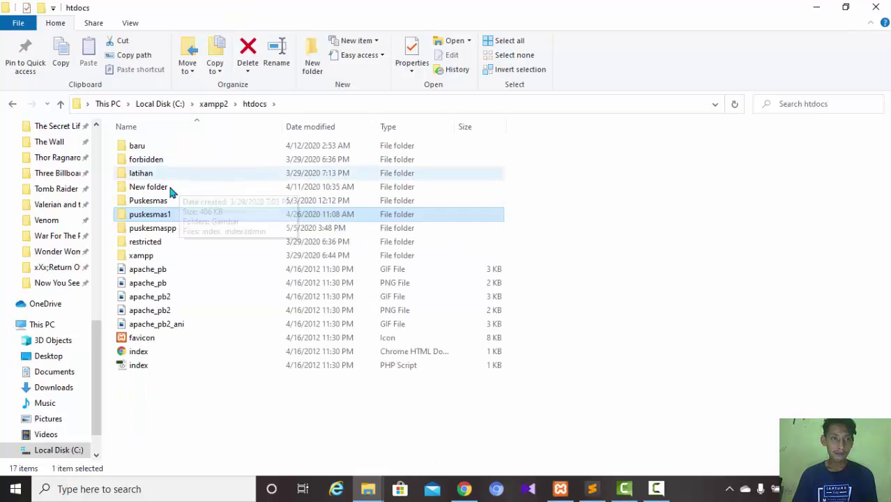
double_click(172, 230)
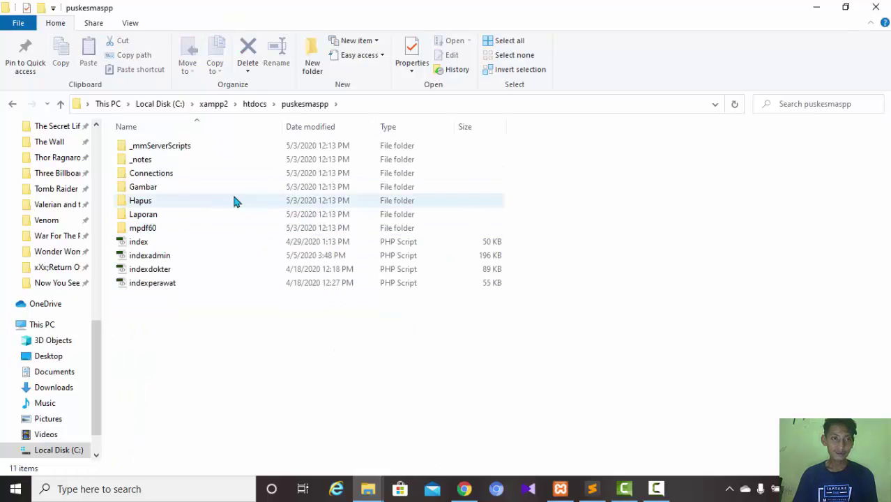
left_click(163, 233)
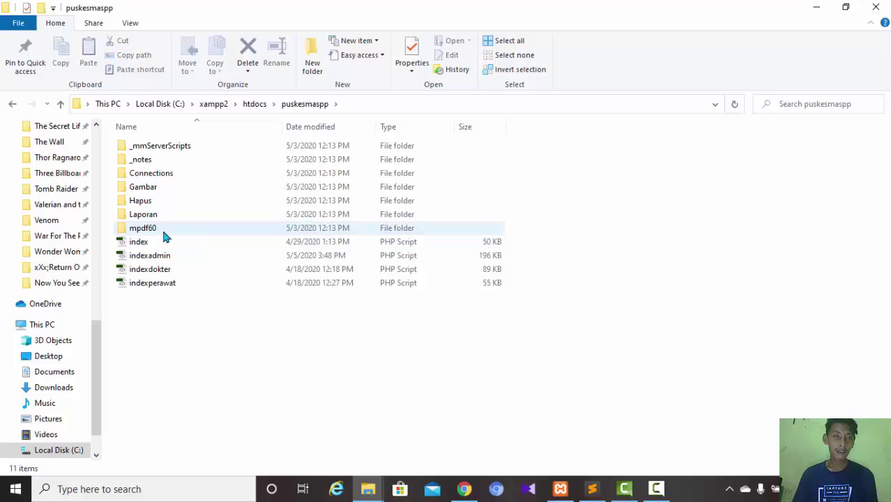
double_click(163, 233)
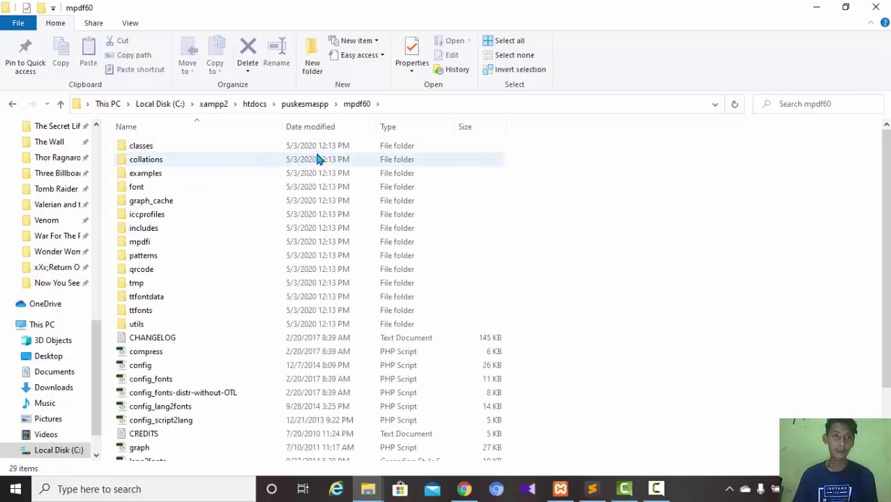
left_click(12, 105)
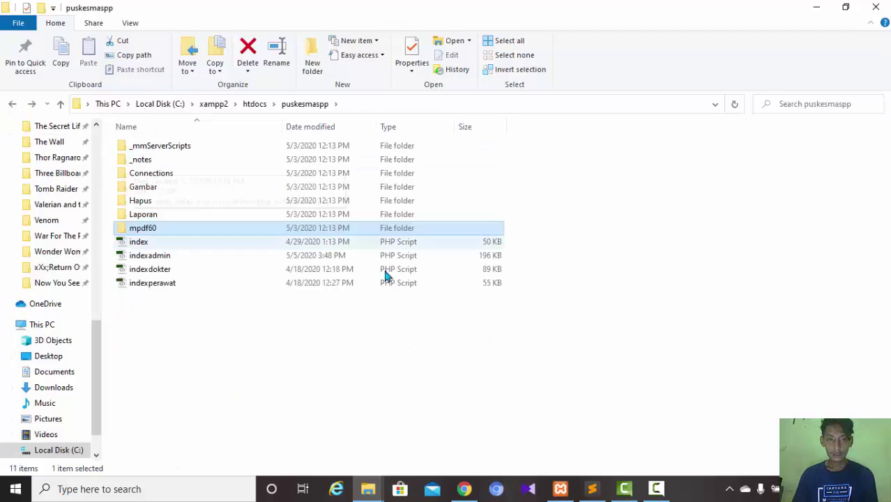
left_click(463, 489)
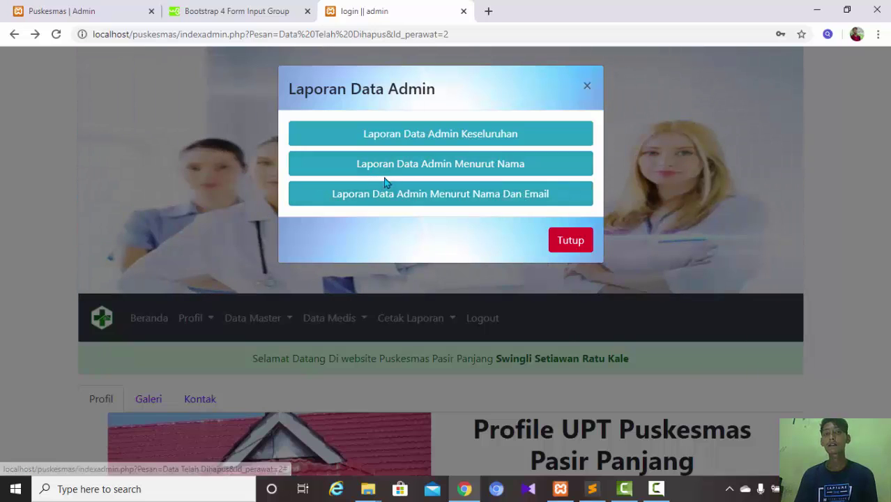
- Try the Menurut Nama report form, close it, and reopen the Laporan Data Admin options twice
left_click(454, 172)
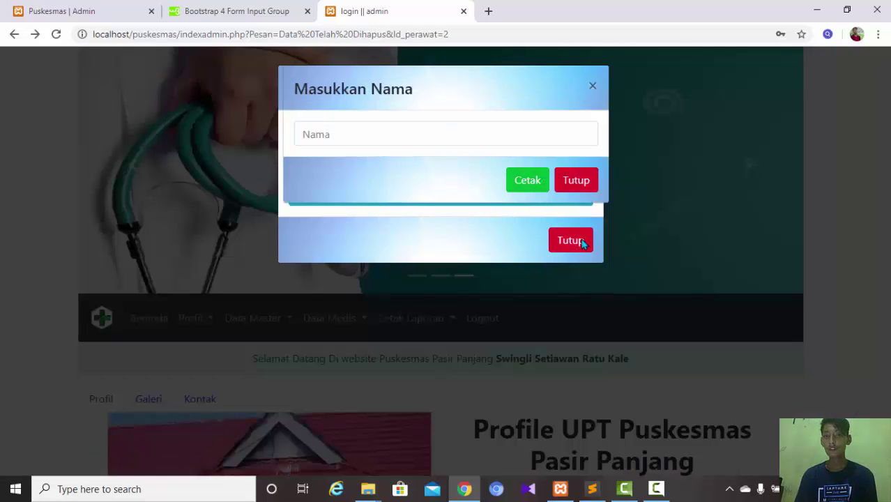
left_click(572, 185)
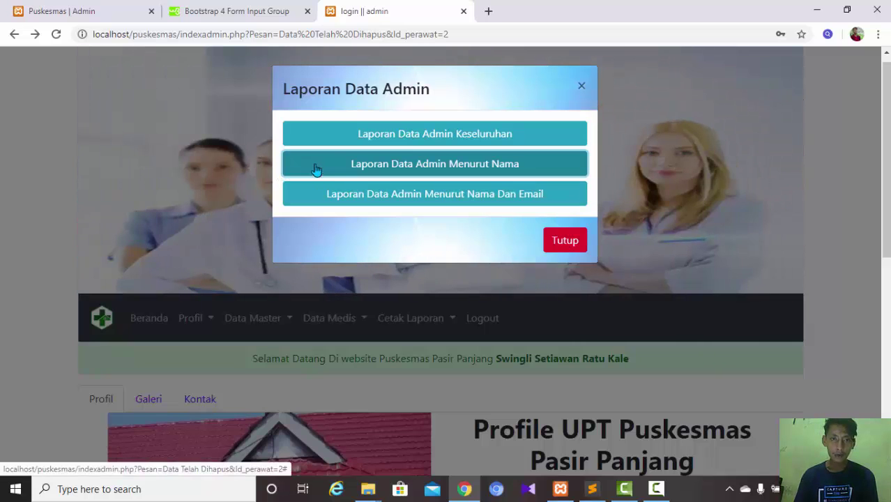
left_click(582, 87)
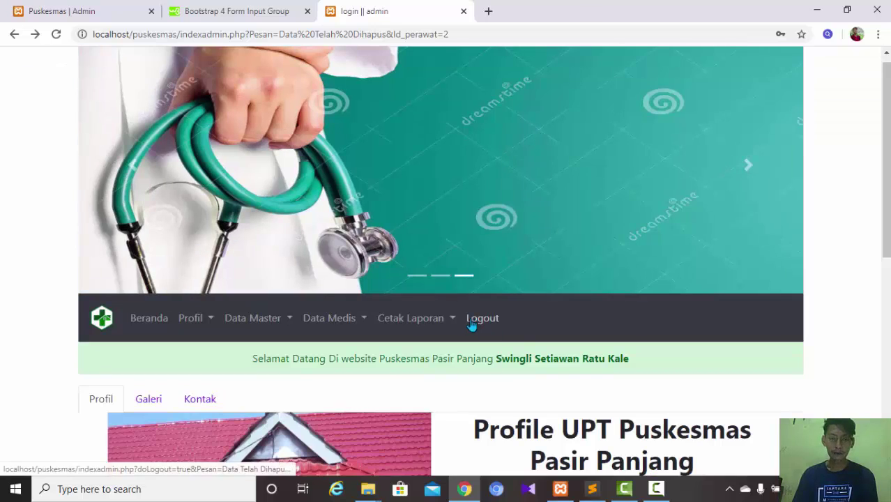
left_click(447, 325)
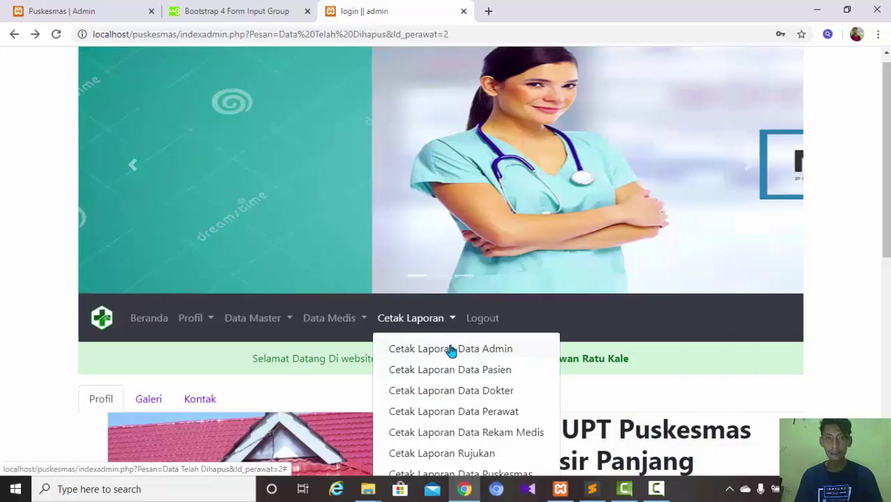
left_click(452, 351)
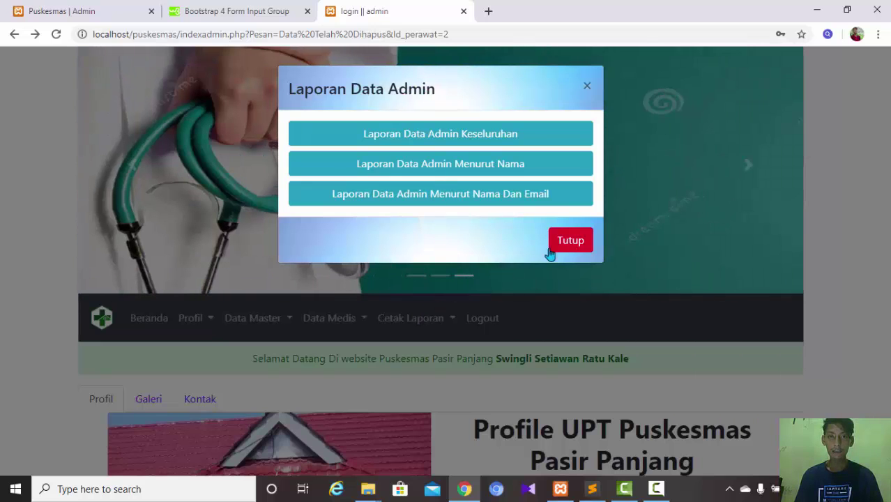
left_click(569, 240)
left_click(417, 319)
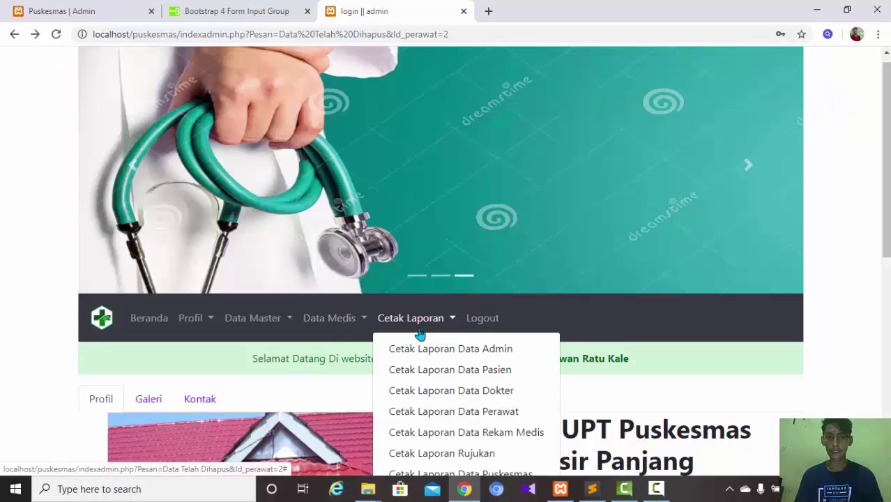
left_click(426, 354)
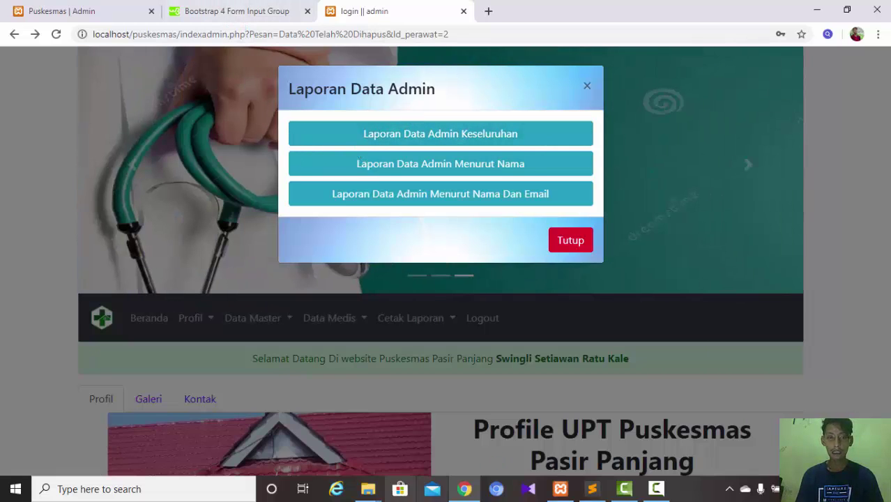
- Glance at the puskesmaspp folder window, then return to Chrome's Laporan Data Admin dialog
left_click(367, 489)
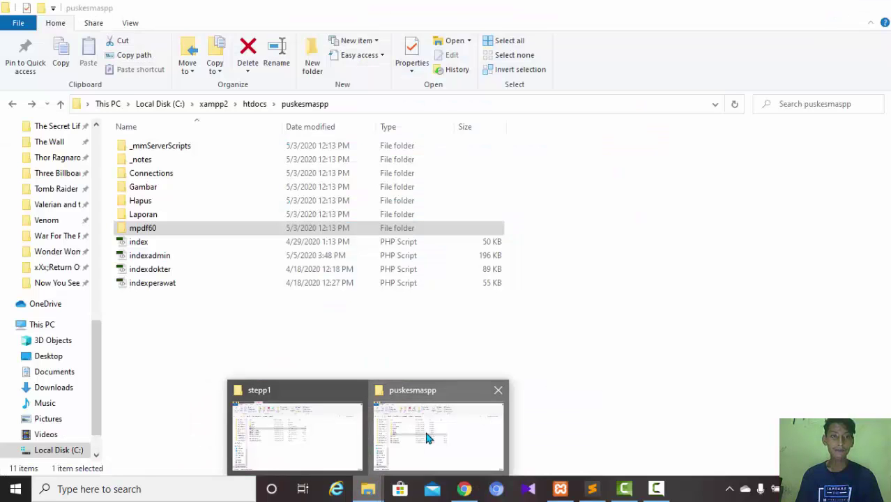
left_click(424, 437)
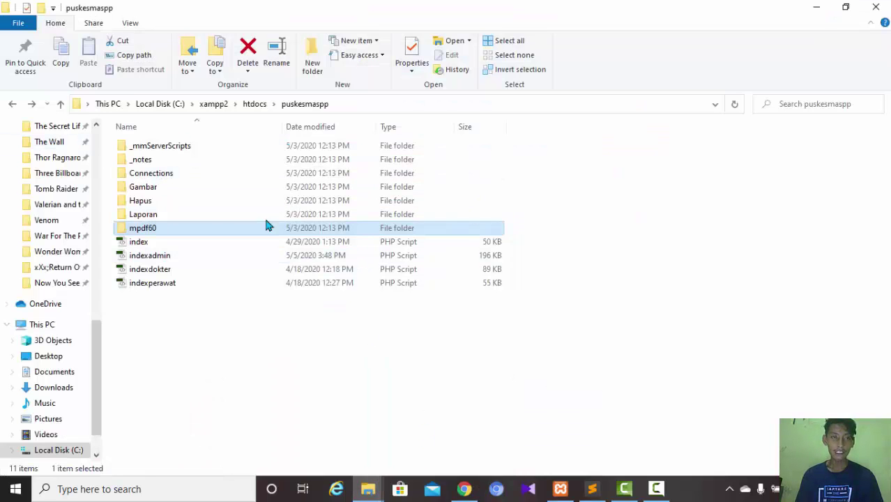
left_click(465, 489)
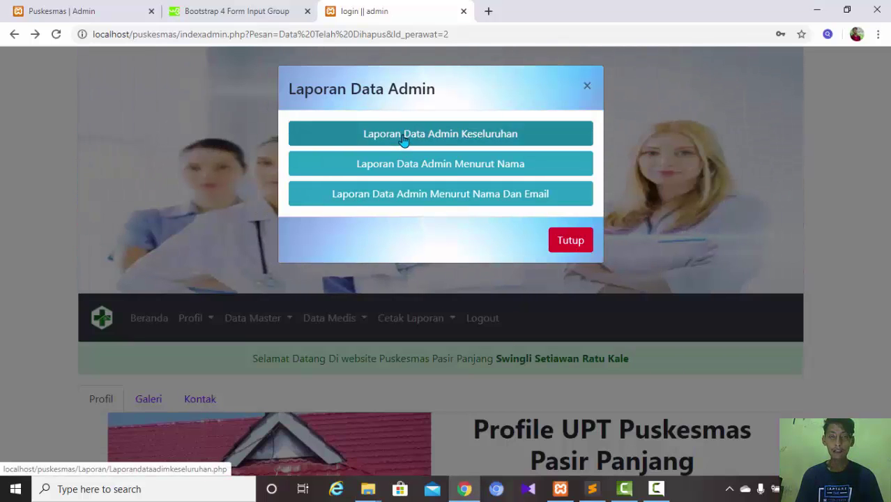
- Generate the Laporan Data Admin Keseluruhan PDF, zoom in three levels, and select the first admin rows
left_click(403, 140)
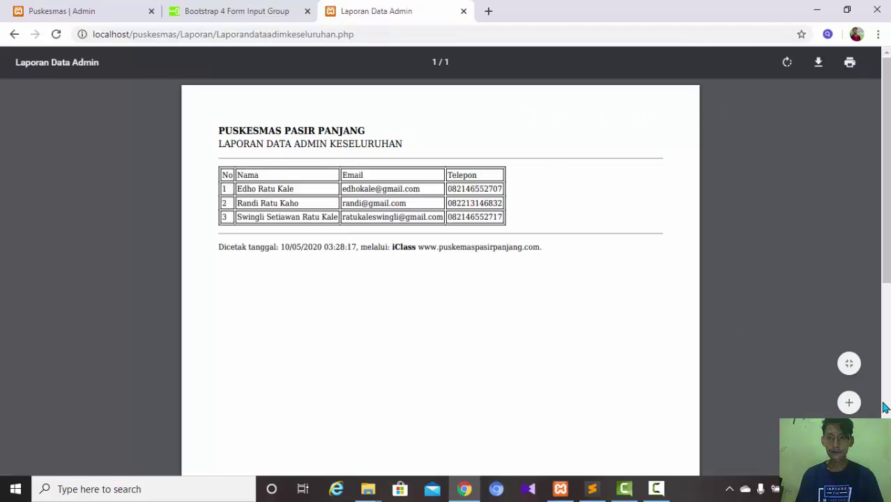
left_click(848, 403)
left_click(848, 403)
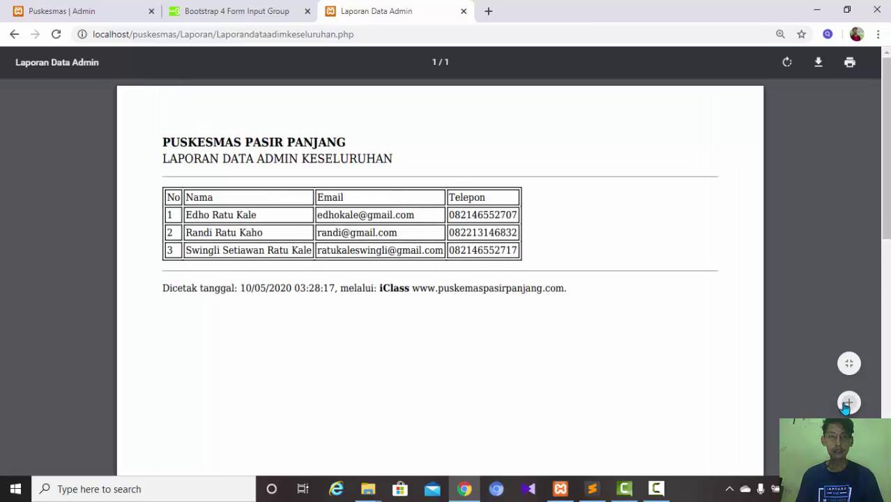
left_click(847, 403)
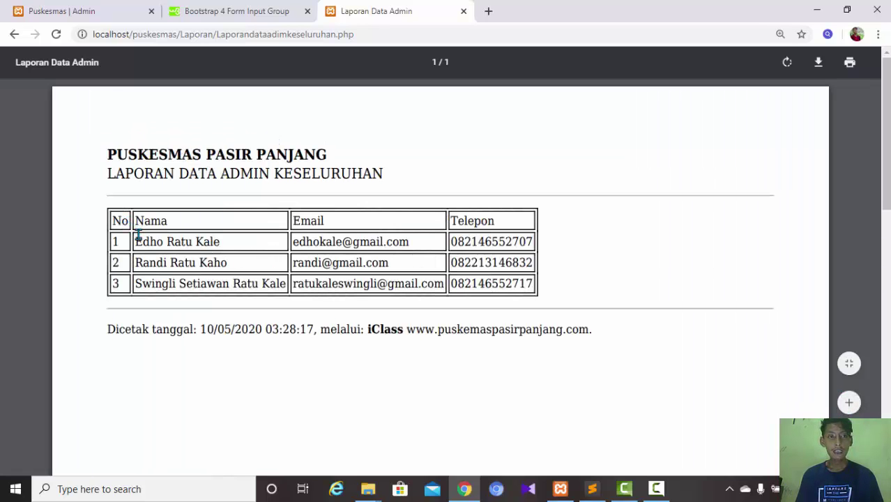
left_click_drag(134, 241, 343, 264)
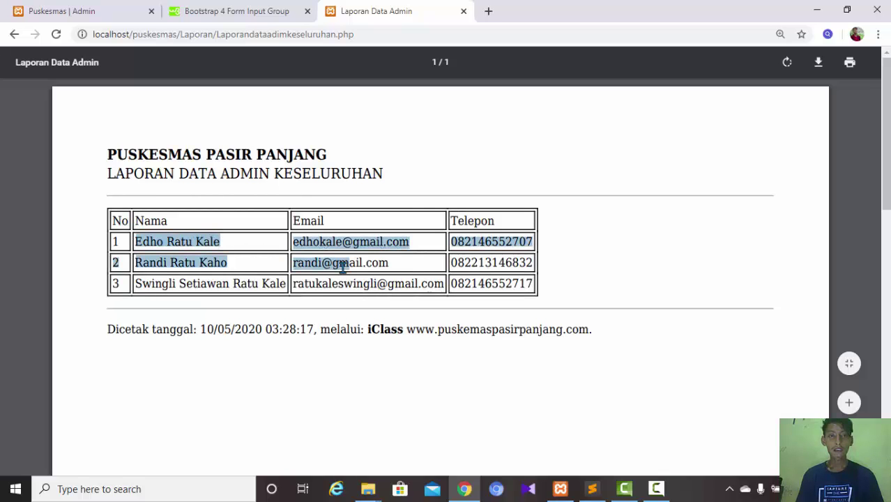
left_click(489, 14)
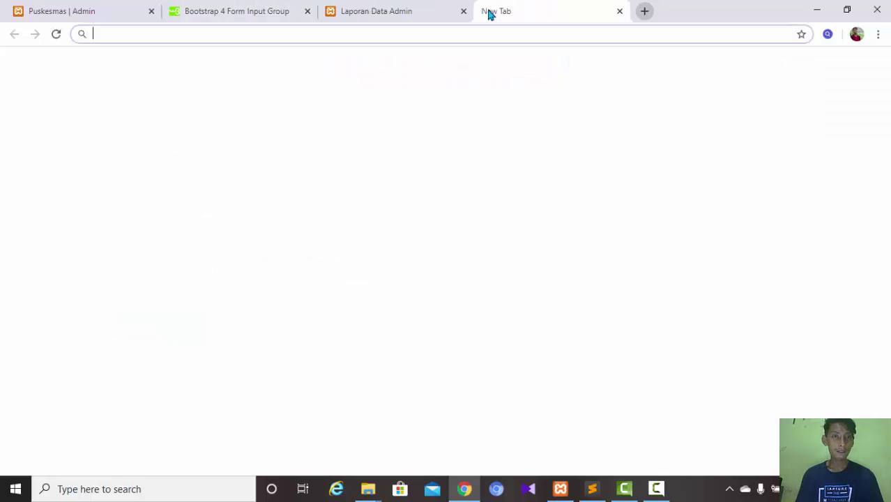
- Open phpMyAdmin and browse the puskesmas database's admin table, showing rows with IDs 1, 4 and 5
left_click(555, 215)
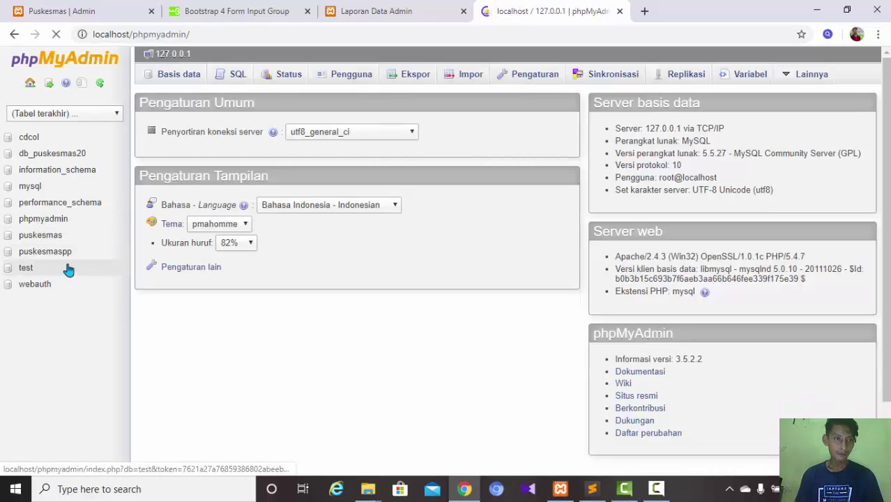
left_click(58, 237)
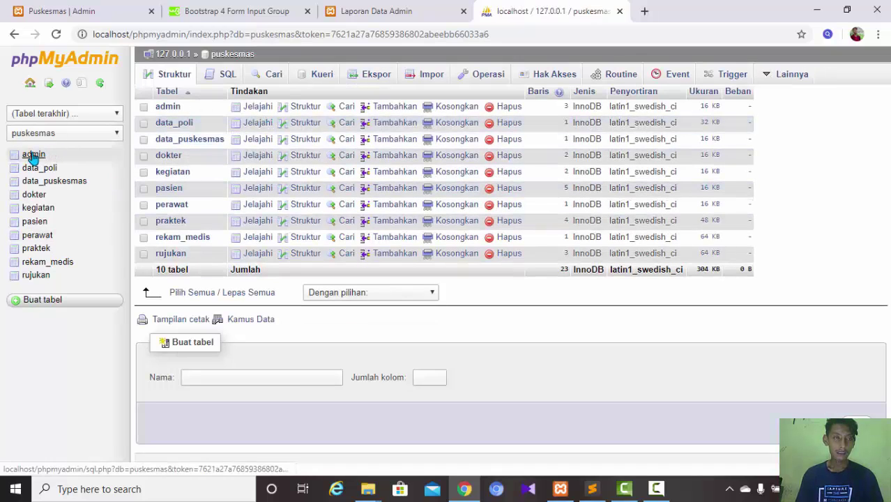
left_click(32, 155)
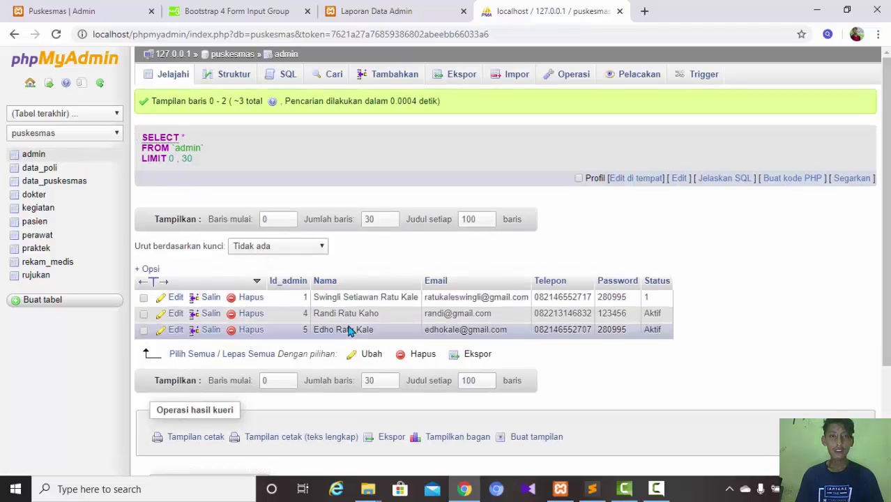
- Go back from the report tab and regenerate the Laporan Data Admin Keseluruhan PDF
left_click(390, 14)
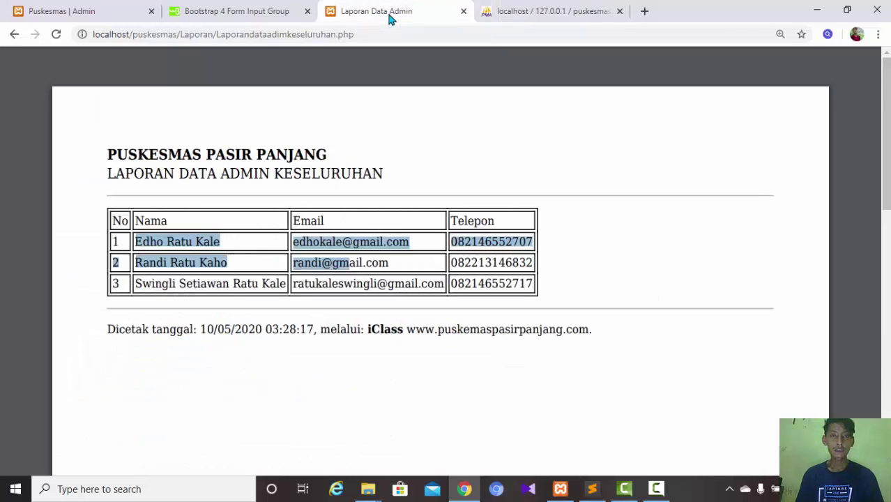
left_click(272, 241)
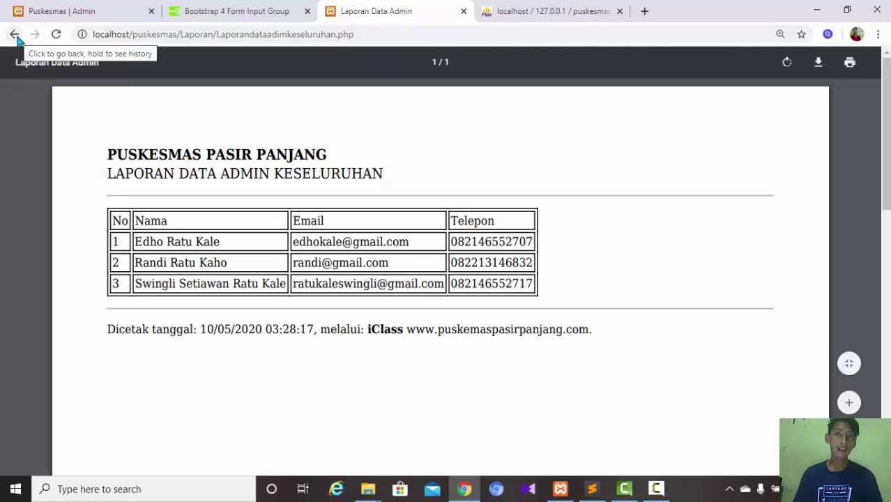
left_click(13, 35)
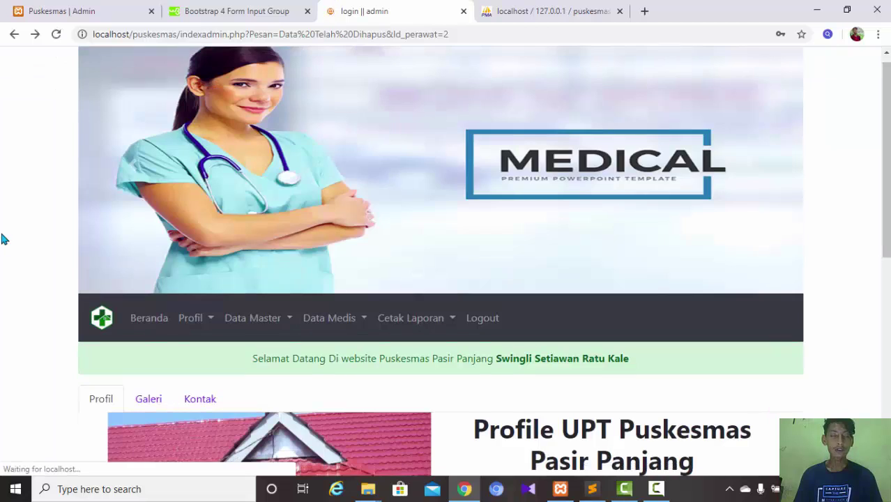
left_click(427, 322)
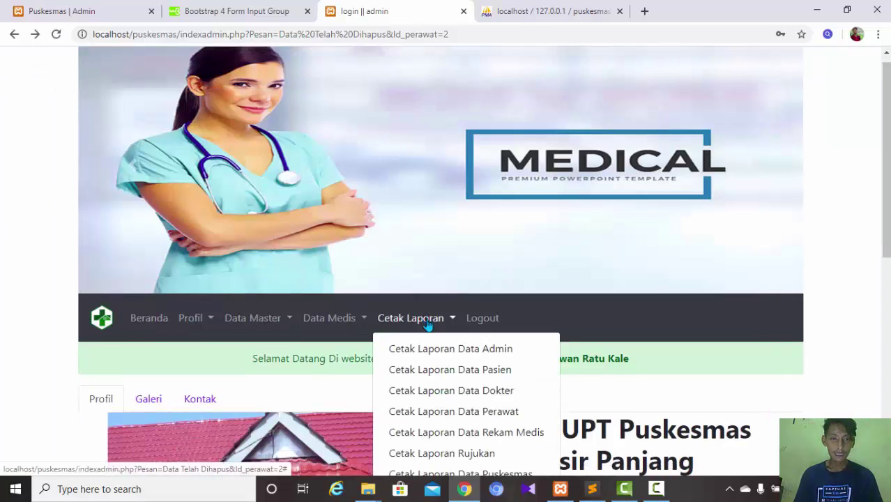
left_click(420, 353)
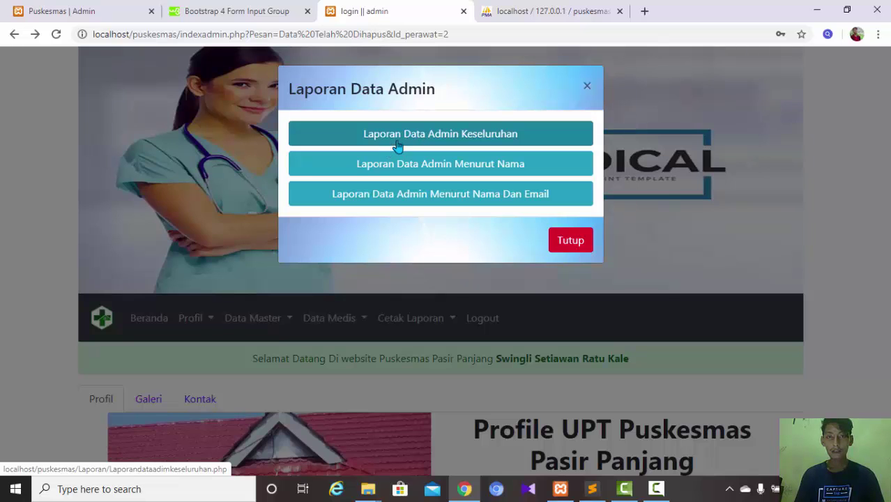
left_click(396, 146)
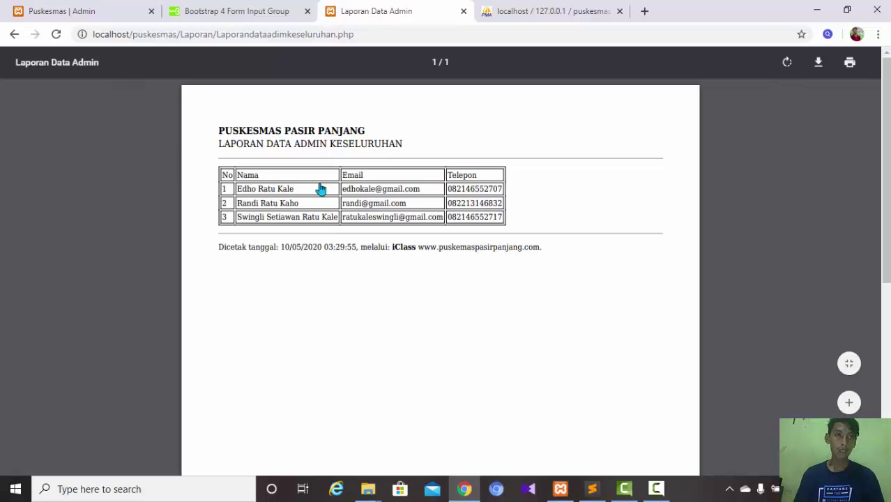
- Return to the admin page and reopen the Cetak Laporan Data Admin options
left_click(14, 34)
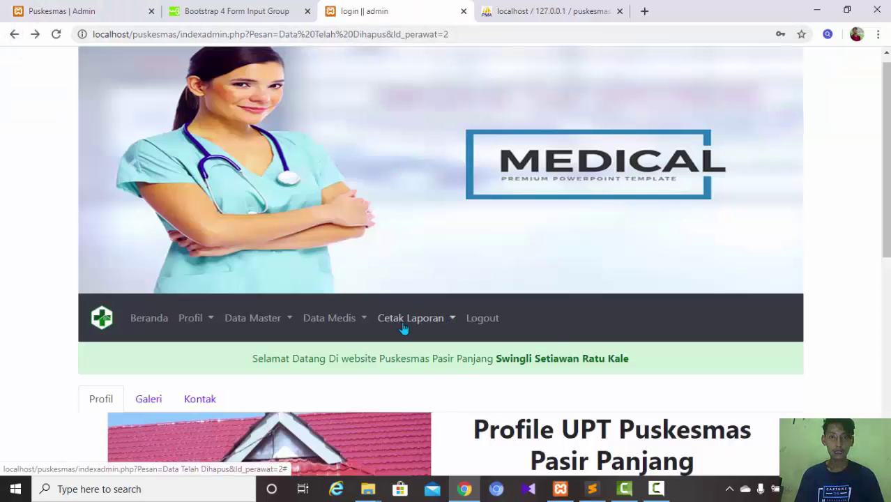
left_click(404, 322)
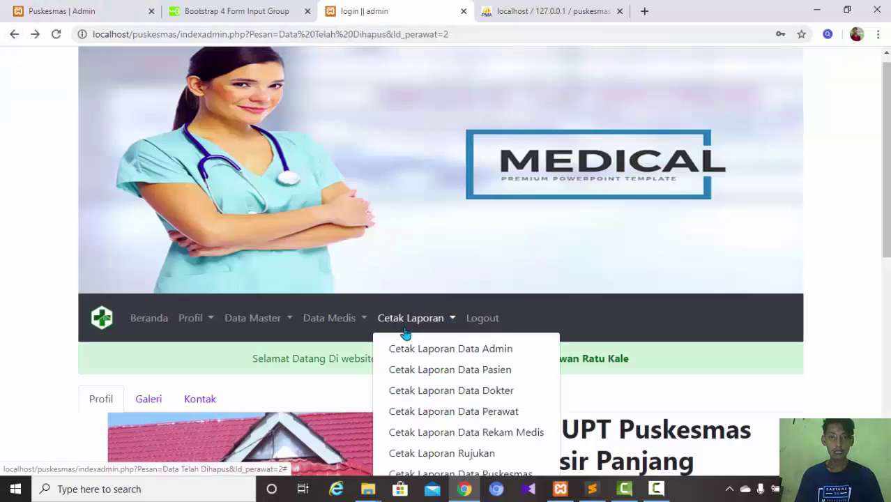
left_click(410, 350)
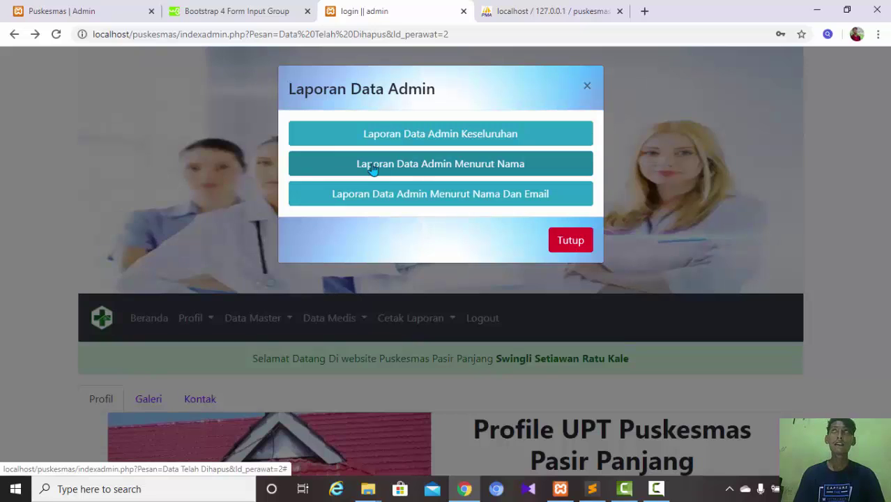
- Start the Menurut Nama admin report and check admin names in phpMyAdmin's admin table
left_click(373, 167)
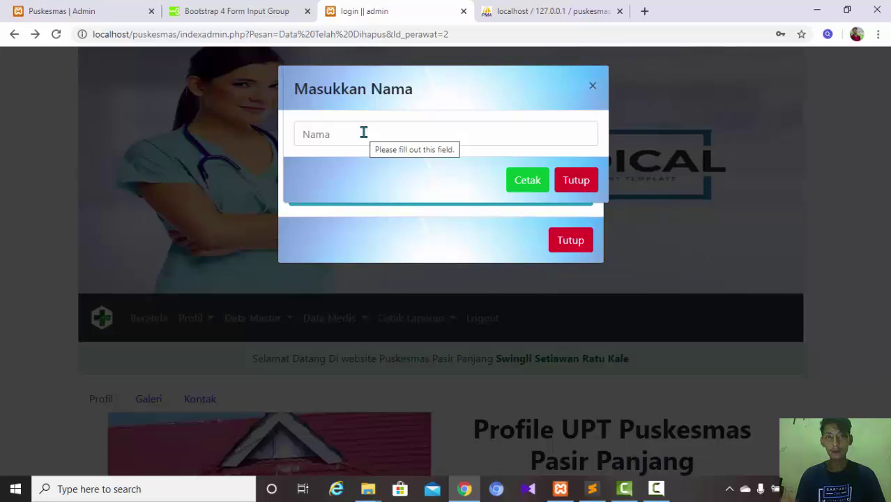
left_click(547, 12)
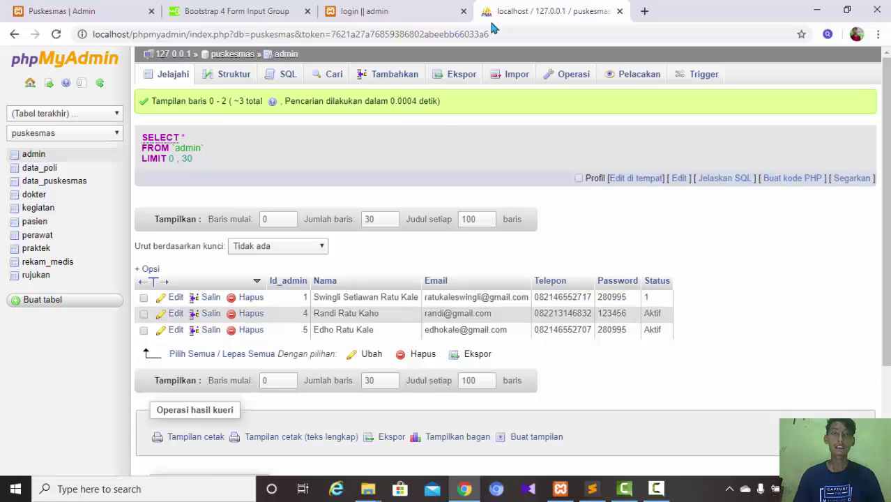
left_click(385, 13)
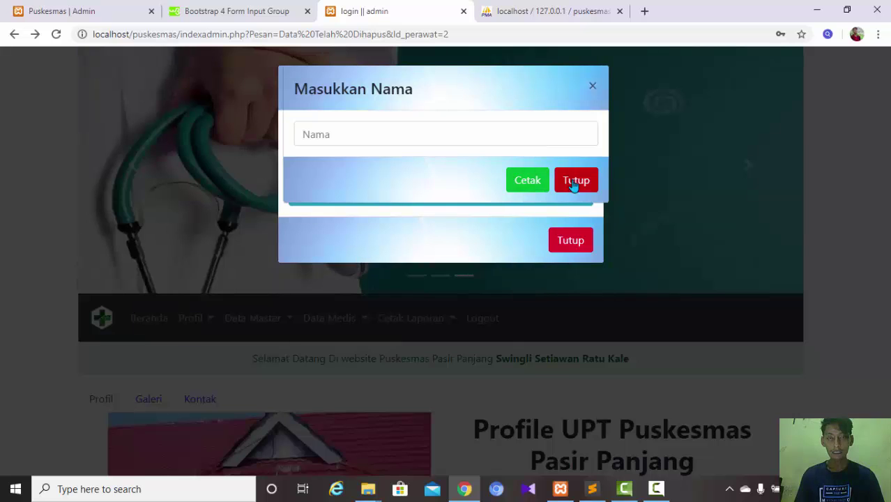
- Close and reopen the Masukkan Nama form, then focus its Nama field
left_click(573, 182)
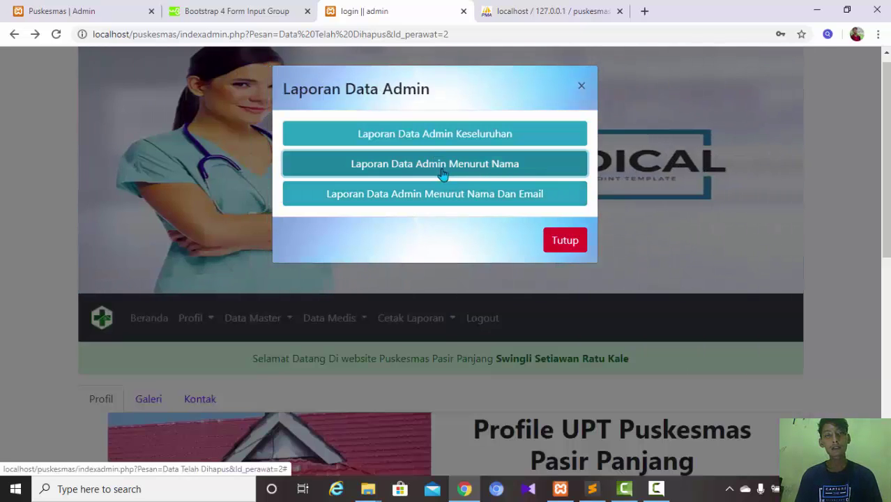
left_click(442, 172)
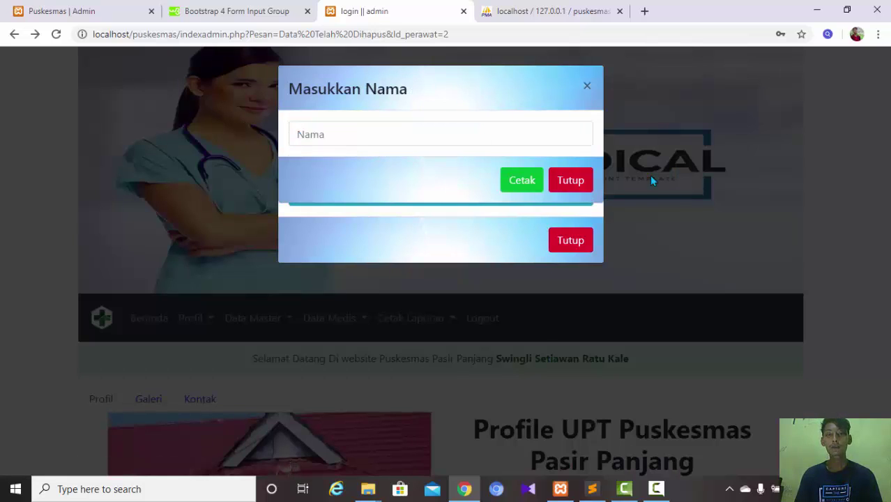
left_click(572, 181)
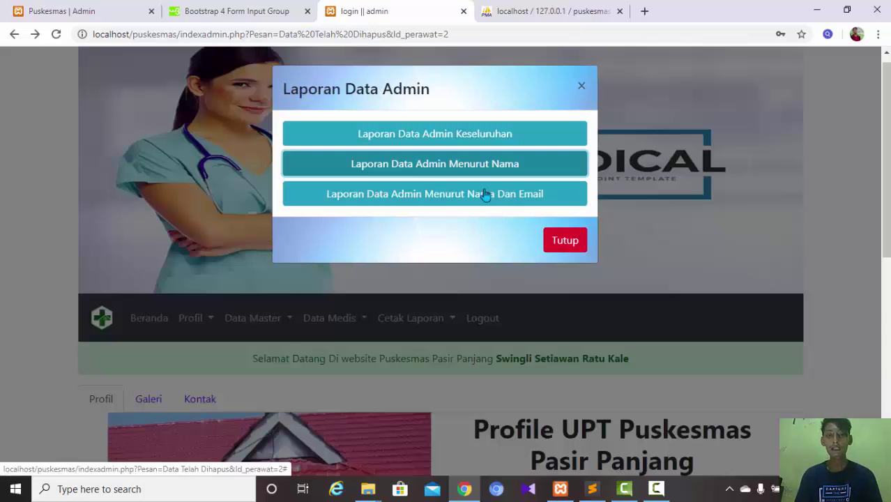
left_click(416, 165)
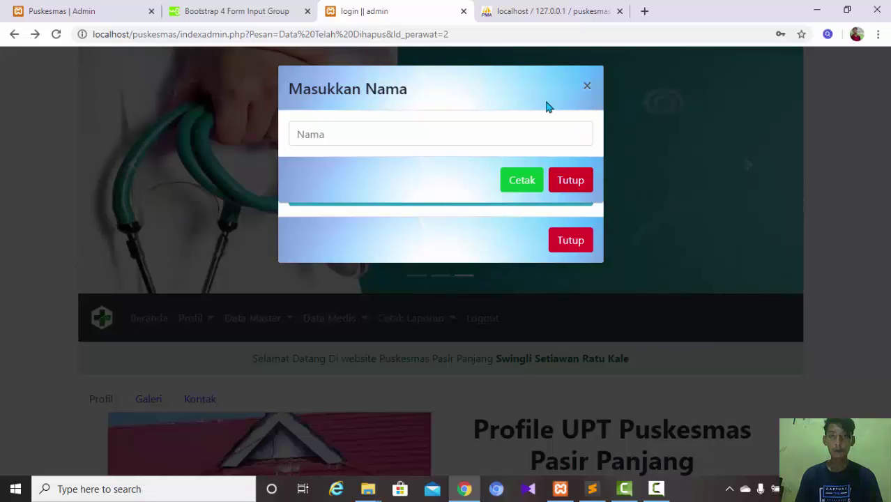
left_click(586, 87)
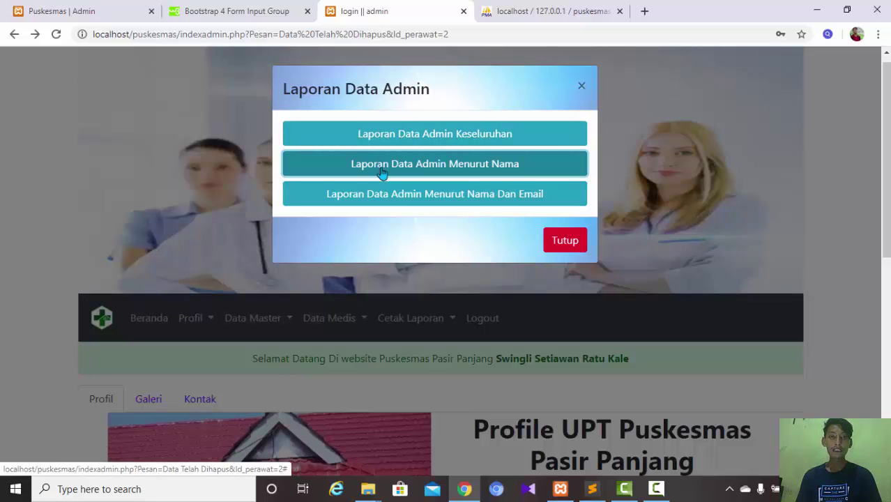
left_click(382, 172)
left_click(375, 133)
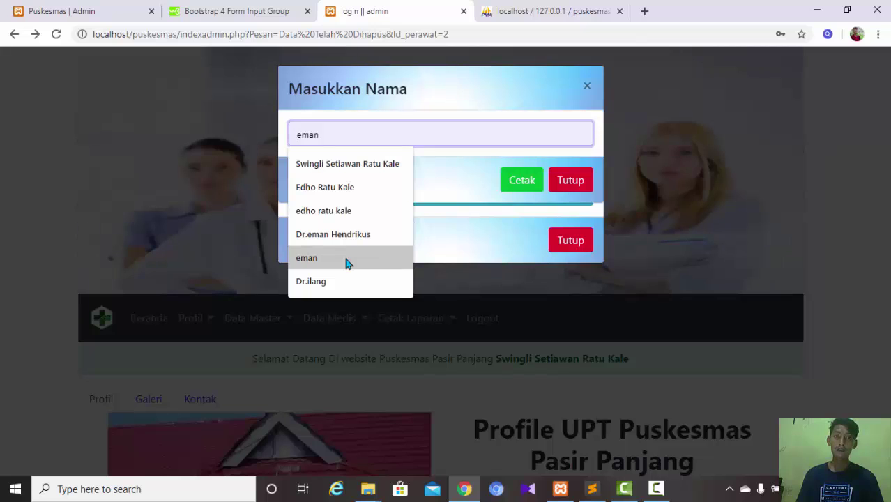
- Fill in the name 'eman' and print the by-name admin report
left_click(347, 262)
left_click(502, 16)
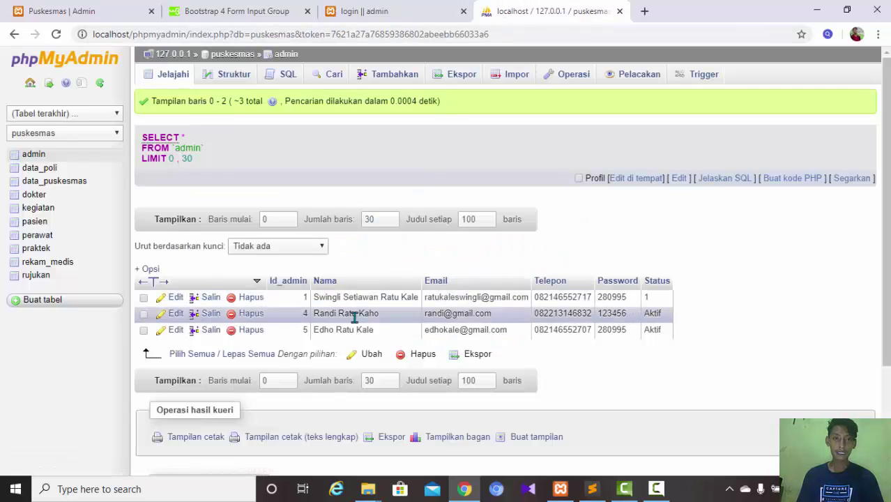
left_click(407, 12)
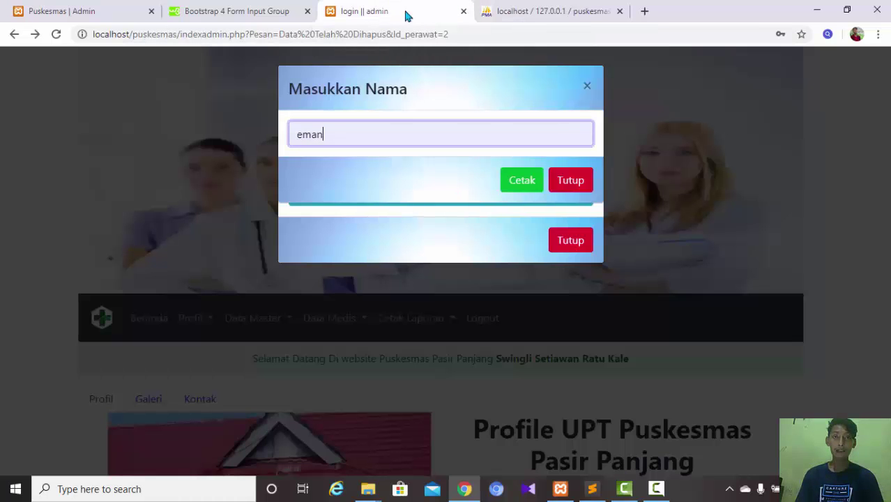
left_click(517, 184)
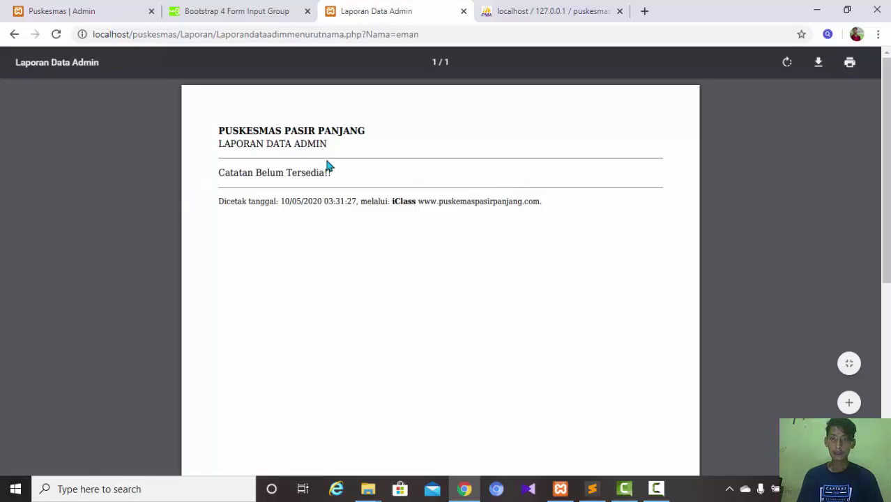
- Zoom the PDF, confirm it reads 'Catatan Belum Tersedia!!', then return to the admin homepage
left_click(849, 403)
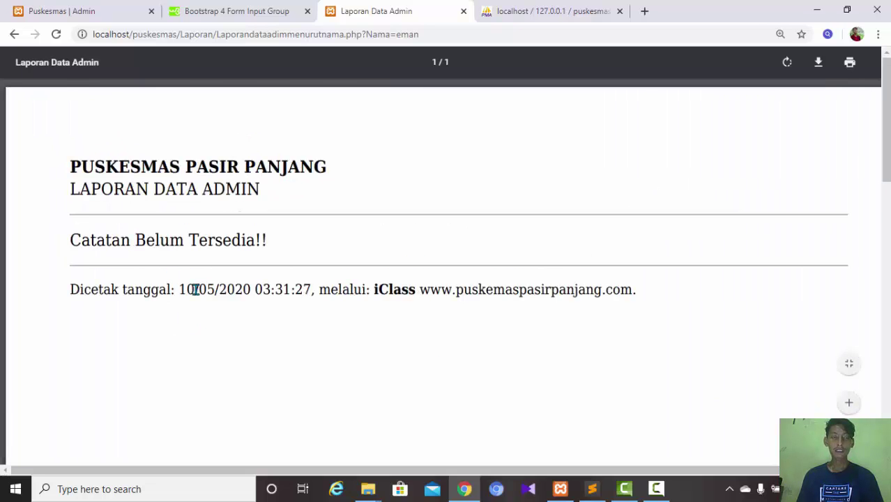
triple_click(97, 242)
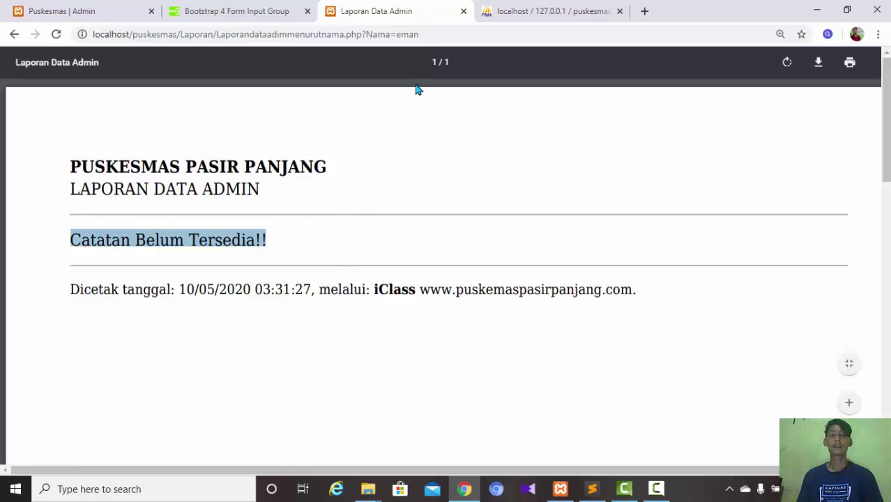
left_click_drag(75, 240, 323, 249)
left_click(323, 255)
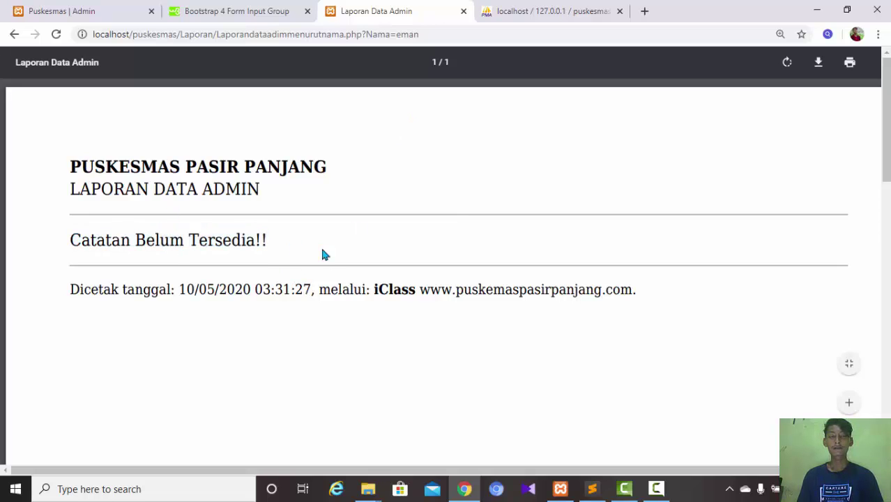
left_click(14, 33)
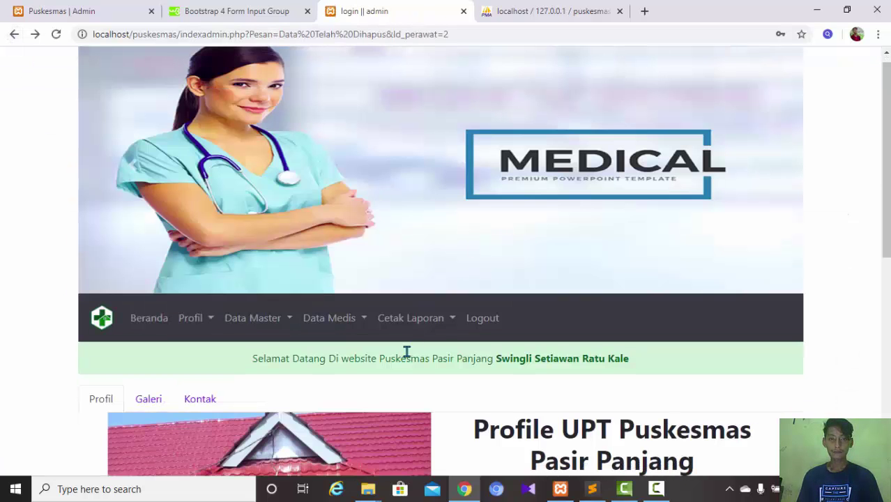
- Open the Menurut Nama admin report form and clear the previous name
left_click(427, 320)
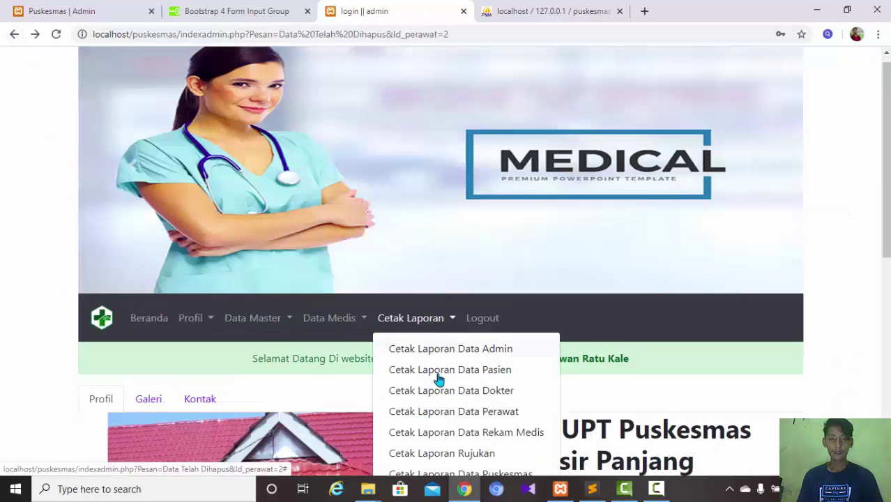
left_click(441, 356)
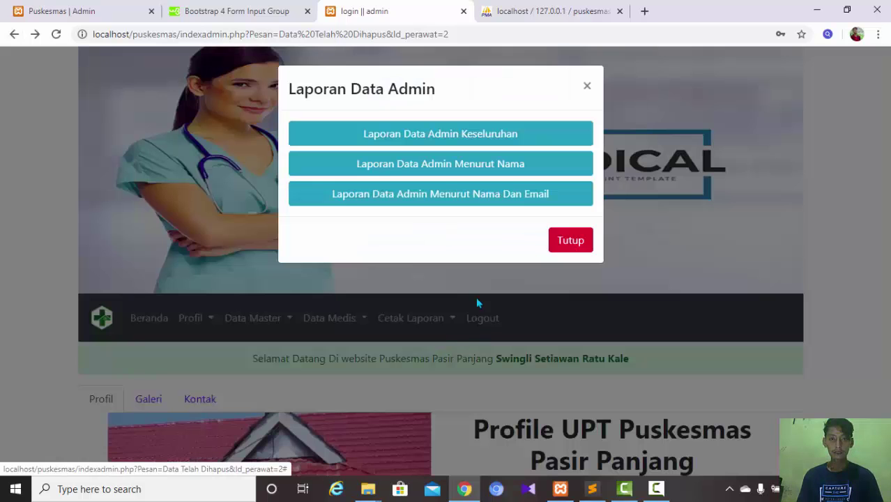
left_click(398, 166)
left_click(391, 126)
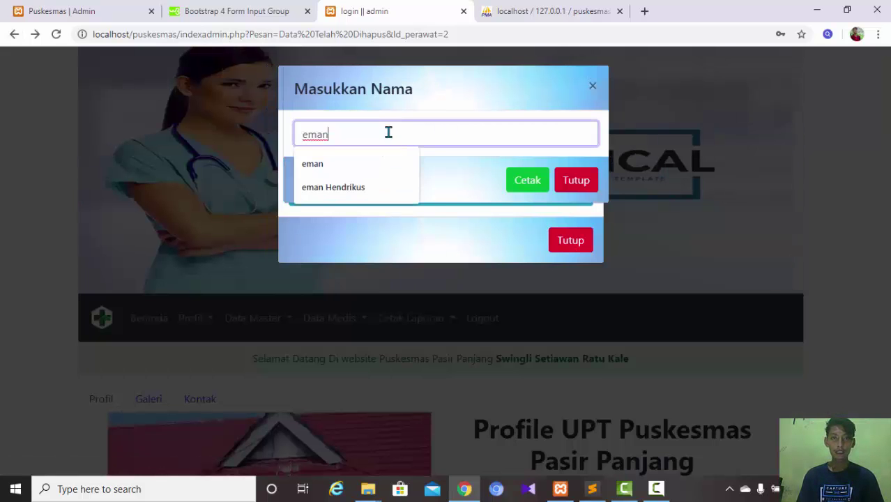
key("ctrl+a")
key("BackSpace")
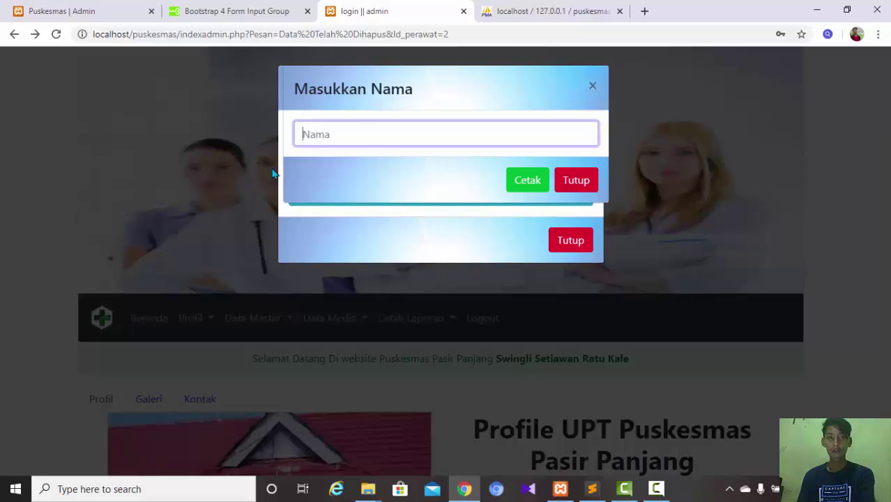
- Check phpMyAdmin for the first admin's name, pick it from suggestions, and print
left_click(350, 133)
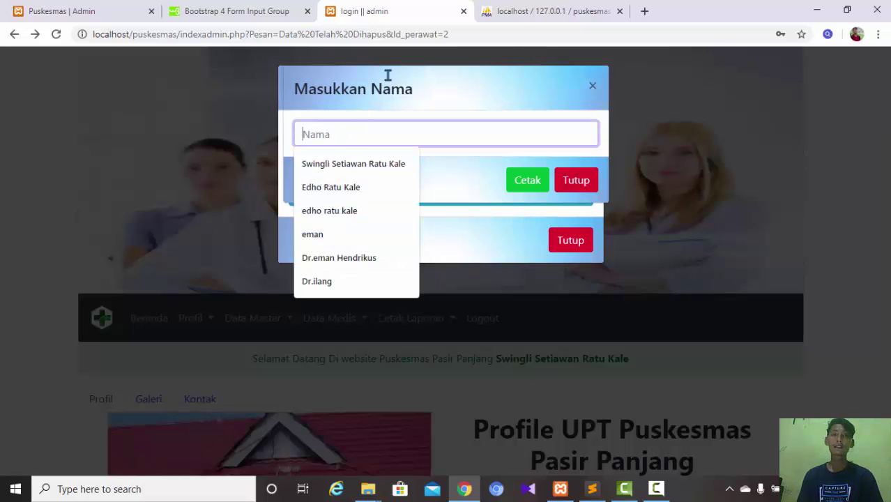
left_click(521, 13)
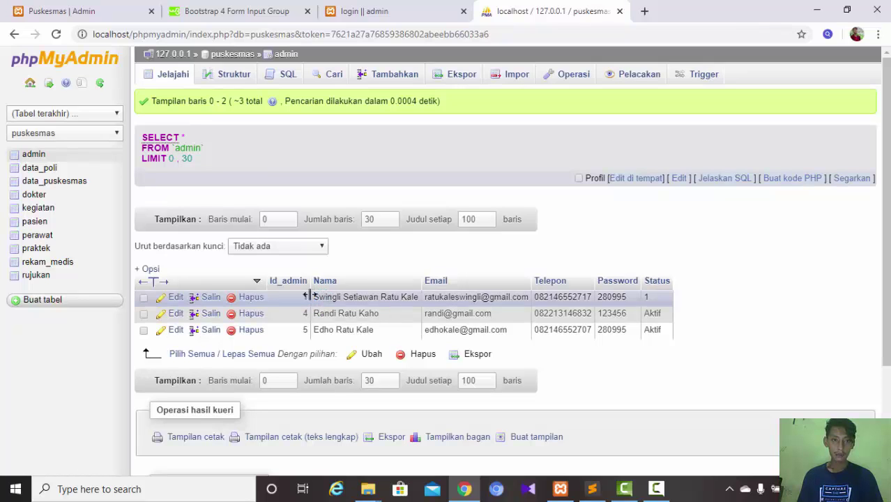
left_click_drag(315, 300, 422, 302)
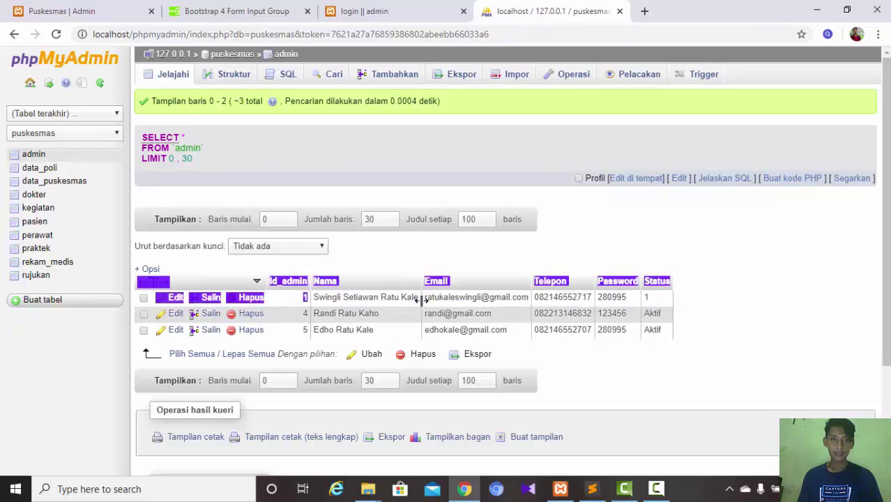
left_click(375, 8)
left_click(385, 140)
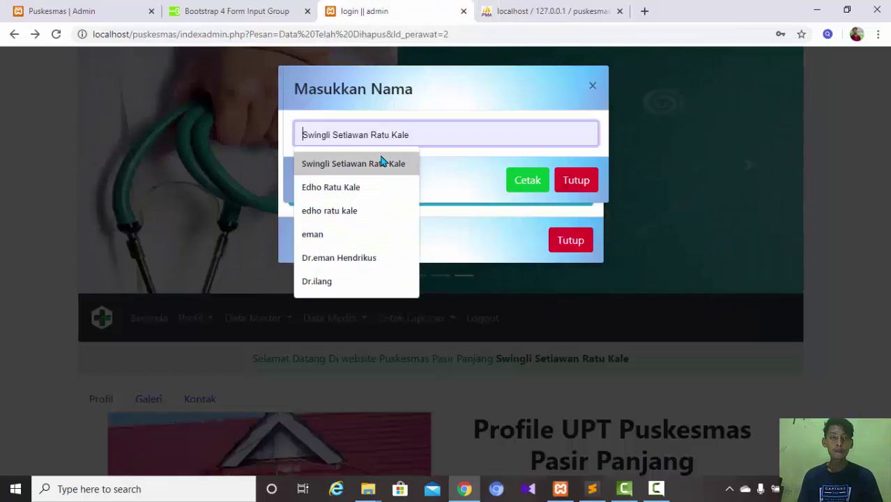
left_click(380, 162)
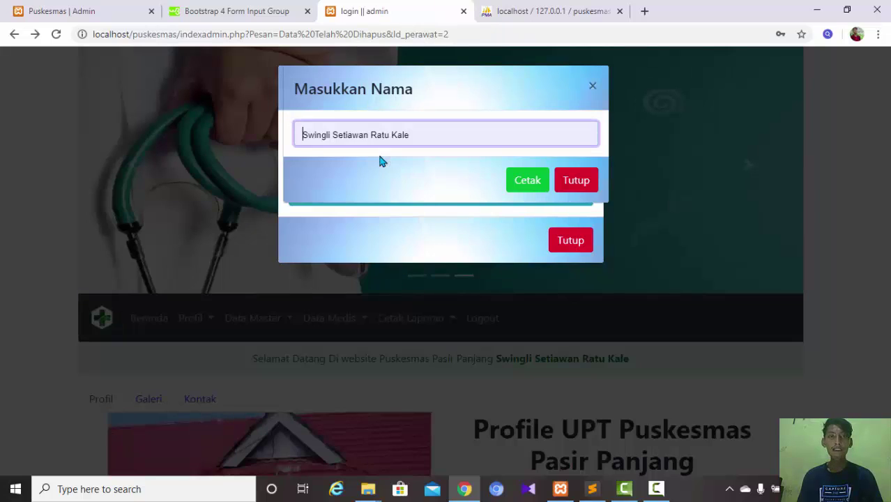
left_click(517, 188)
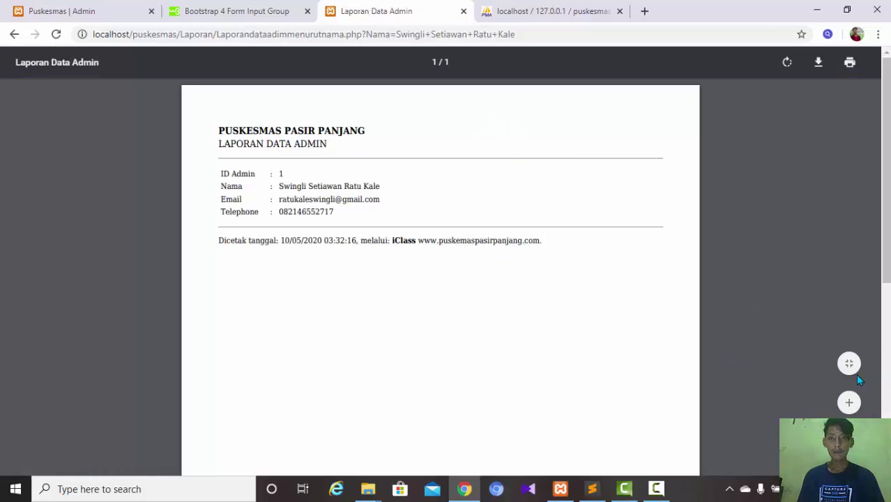
- Zoom the by-name report PDF in twice, then return to the admin homepage
left_click(850, 402)
left_click(849, 403)
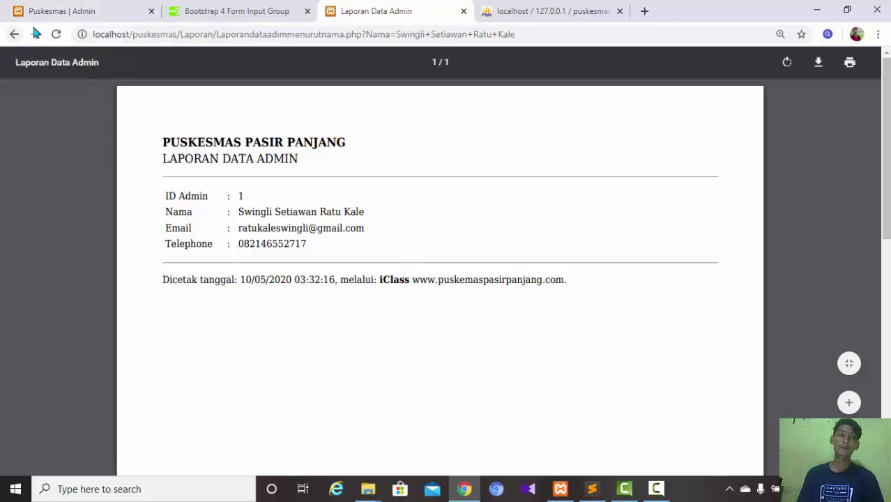
left_click(14, 34)
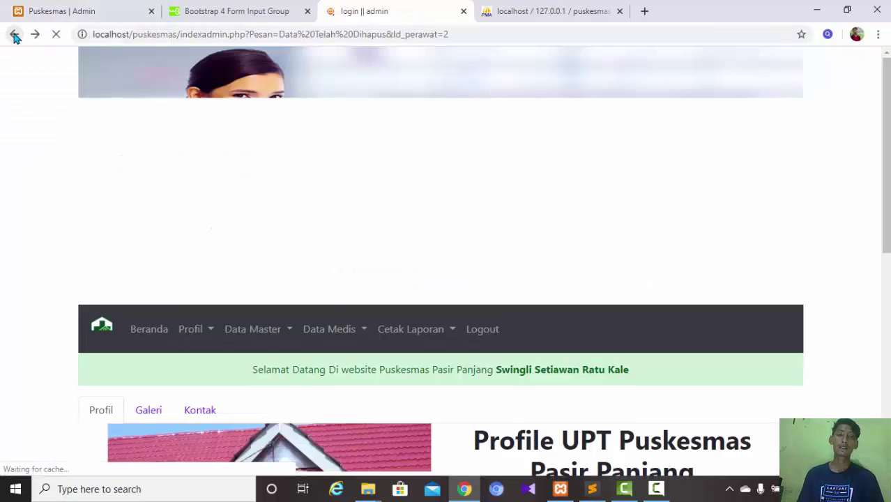
- Open and reopen the Menurut Nama Dan Email form, then check admin details in phpMyAdmin
left_click(440, 318)
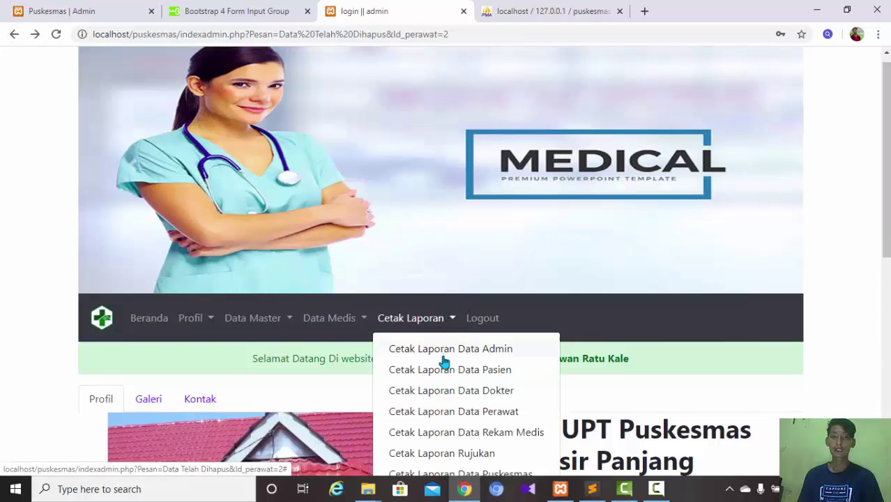
left_click(444, 357)
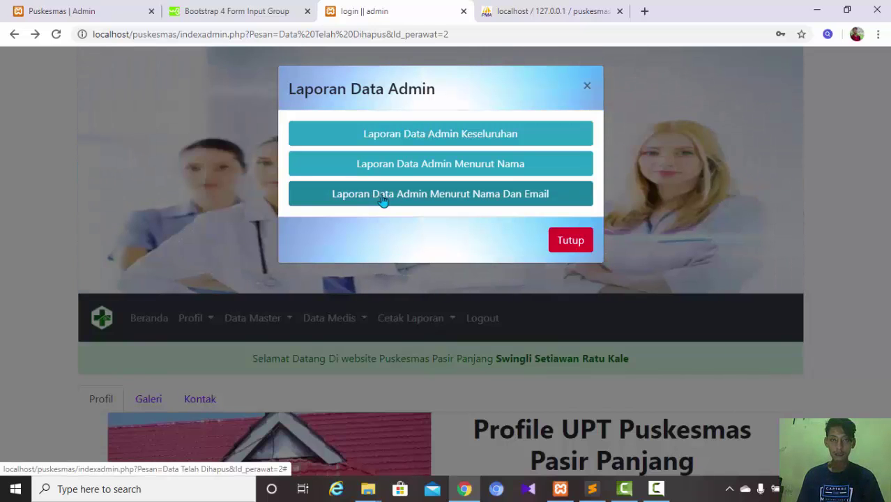
left_click(383, 200)
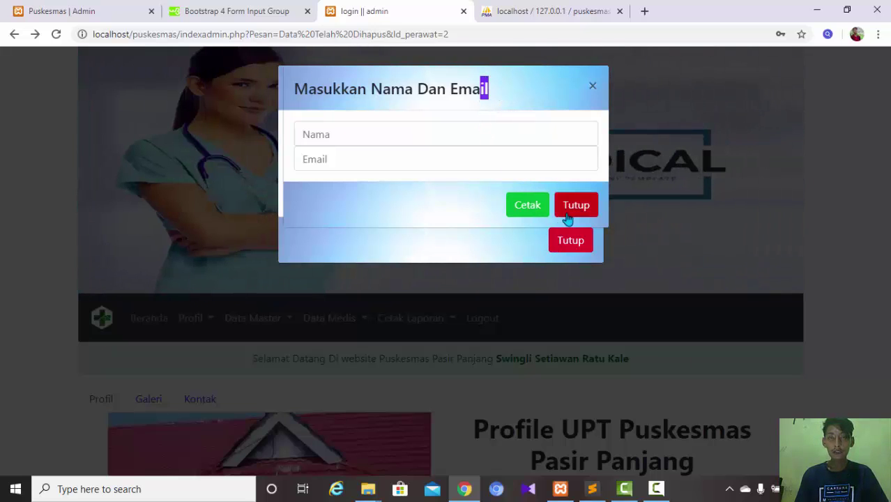
left_click(568, 214)
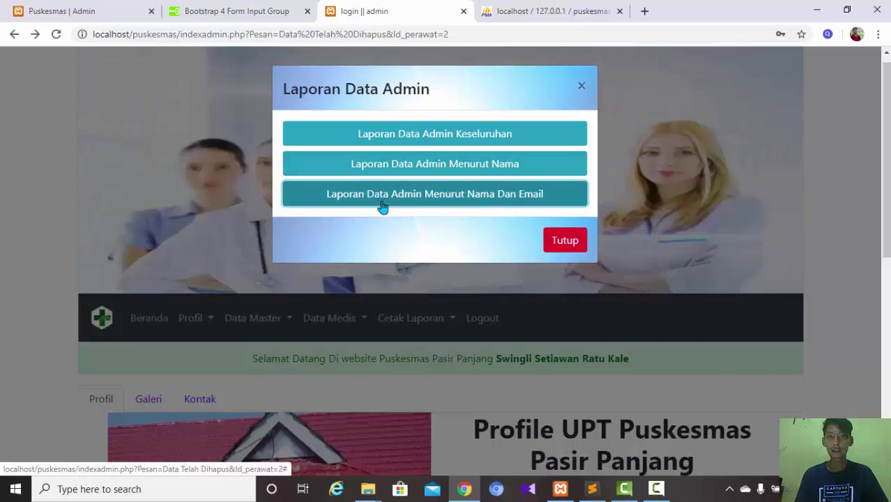
left_click(382, 194)
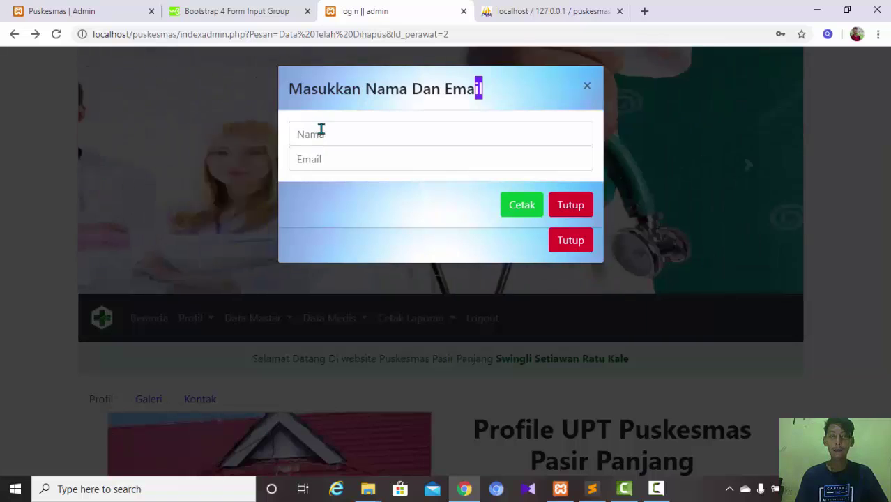
left_click(320, 132)
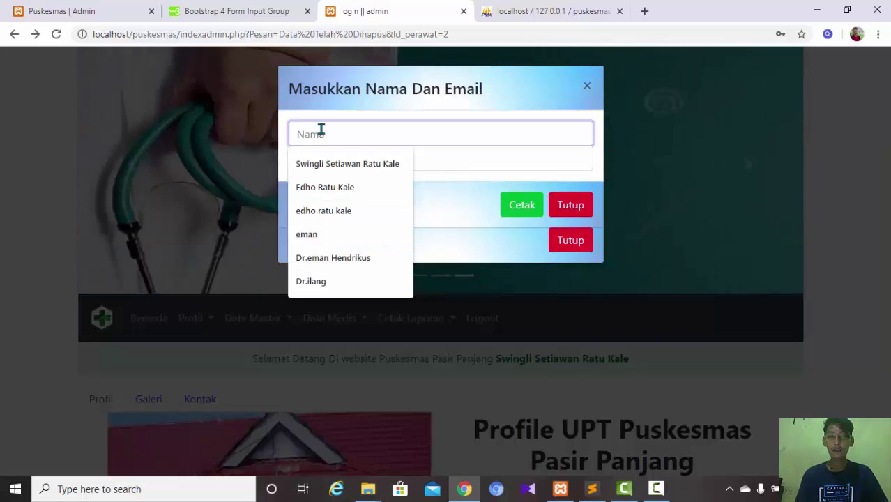
left_click(496, 20)
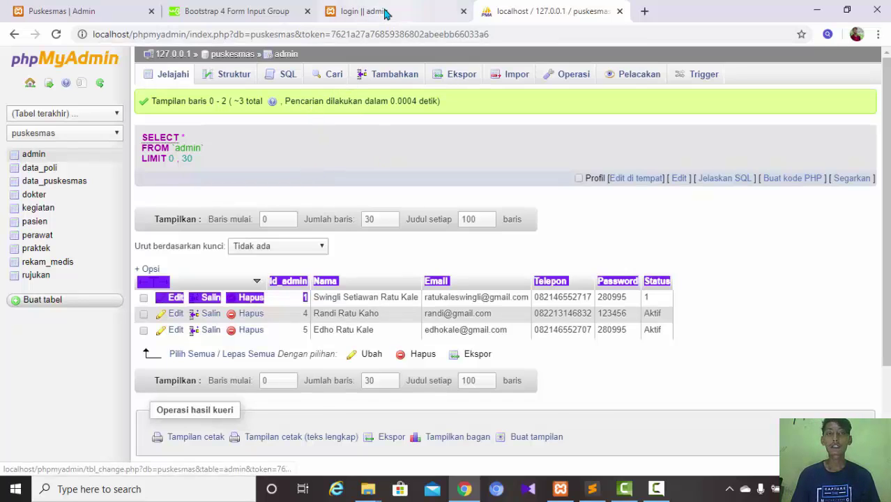
double_click(334, 296)
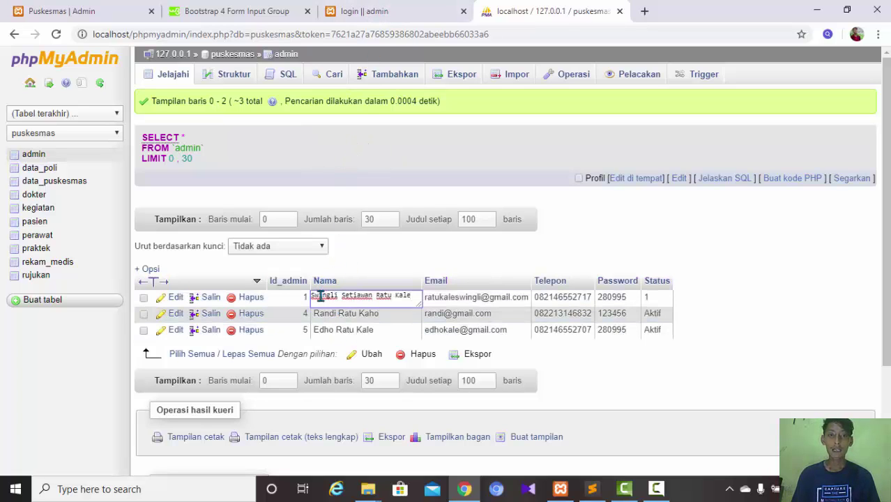
left_click(446, 299)
double_click(447, 298)
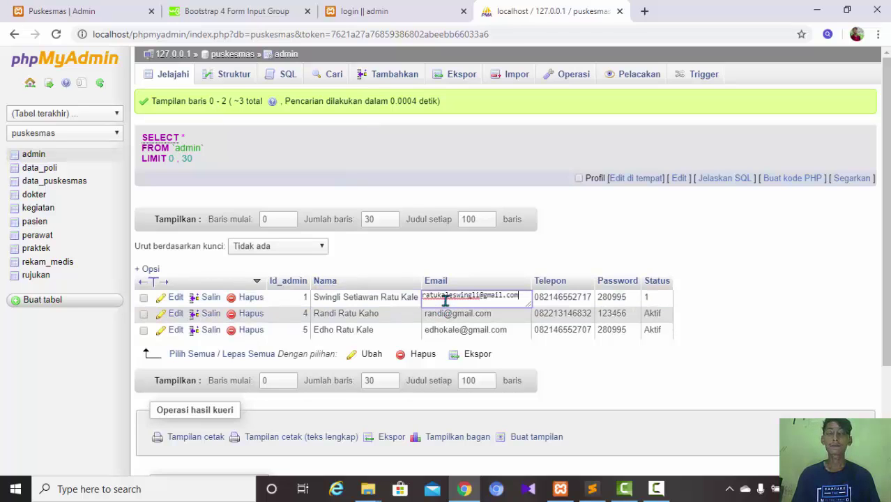
left_click(380, 16)
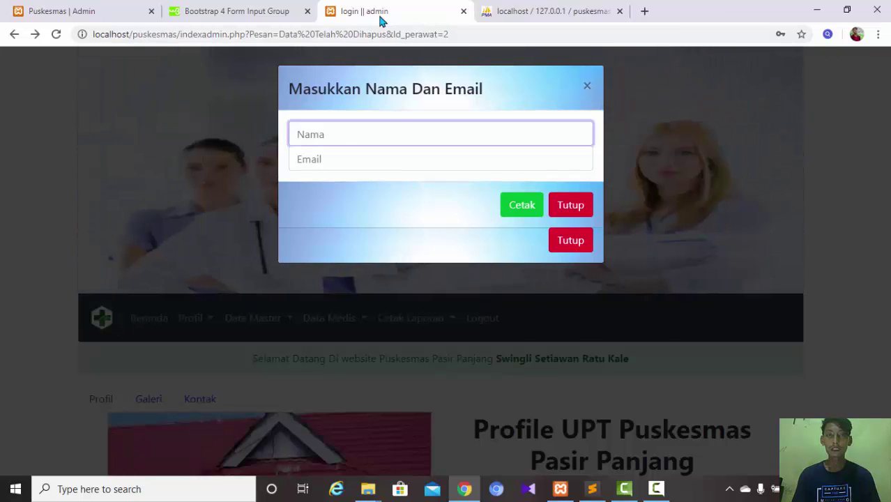
left_click(537, 13)
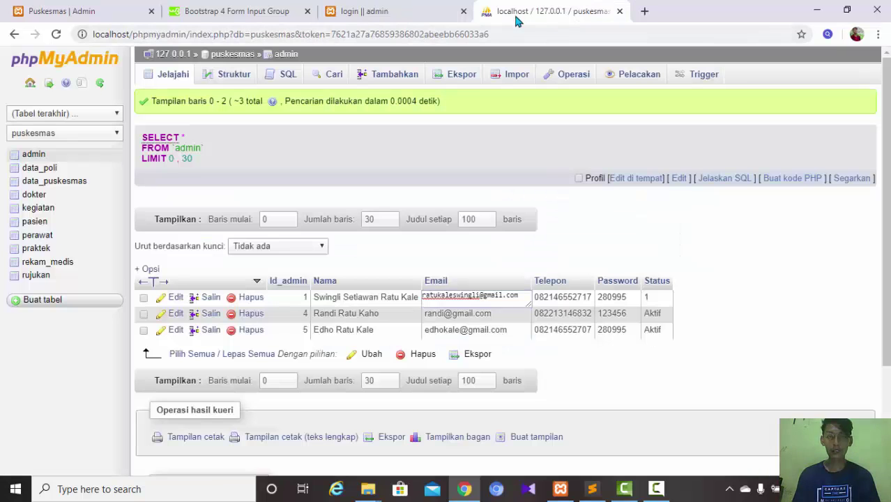
left_click(654, 300)
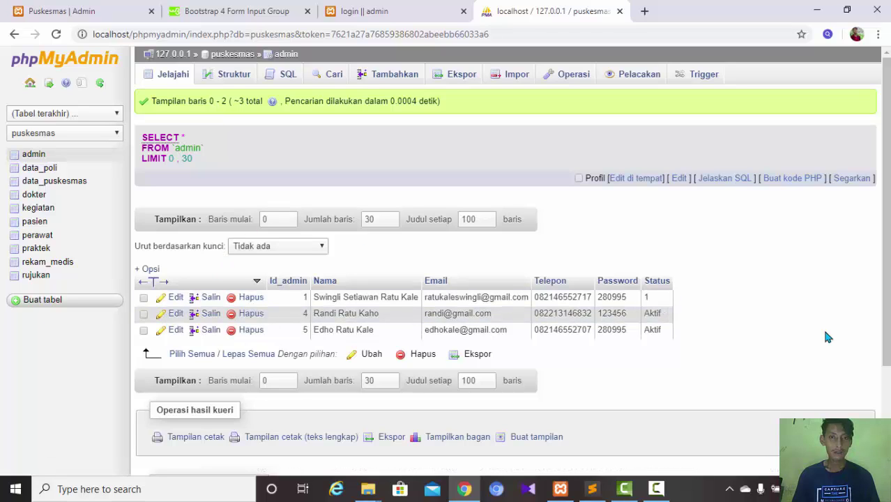
left_click(415, 13)
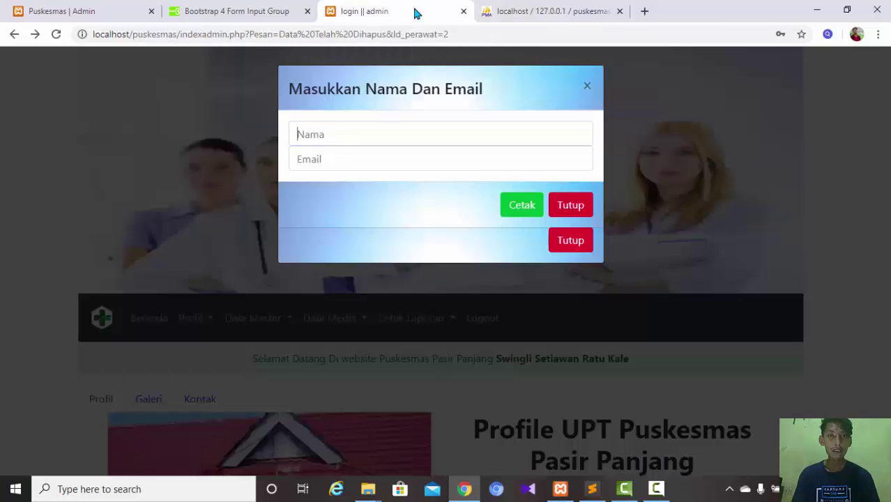
- Fill a mismatched saved name and email into the form and print the report
left_click(388, 125)
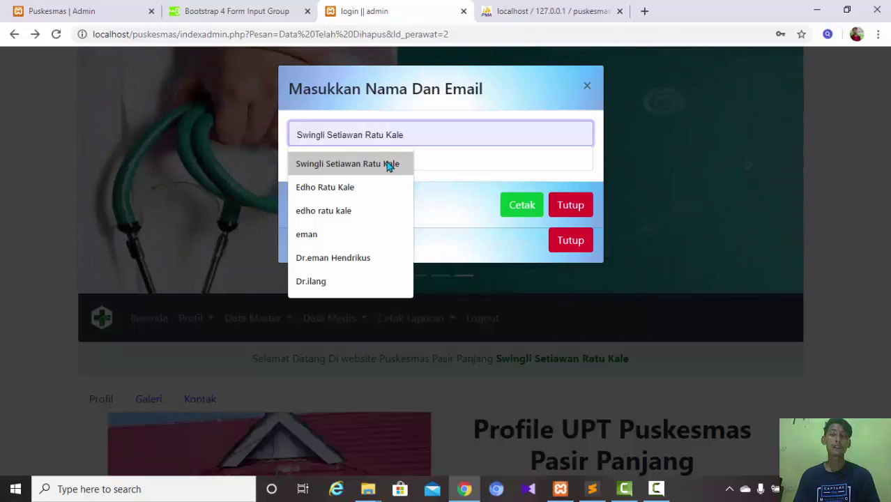
left_click(359, 212)
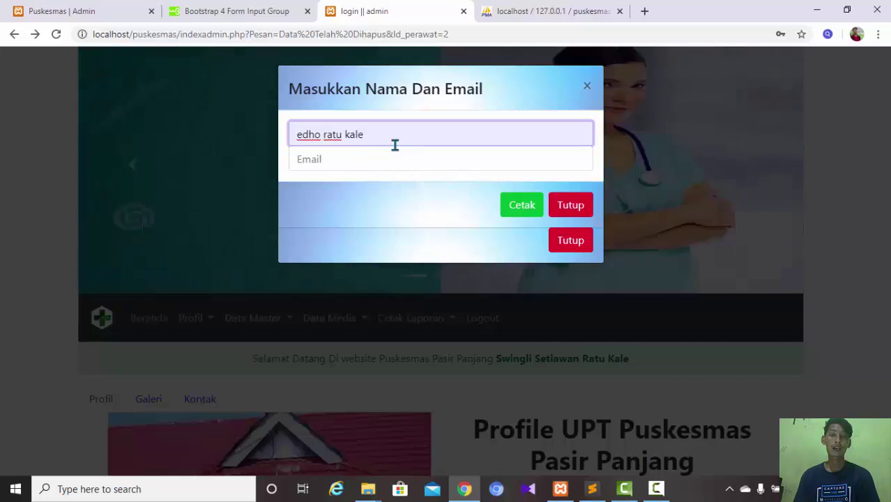
left_click(399, 167)
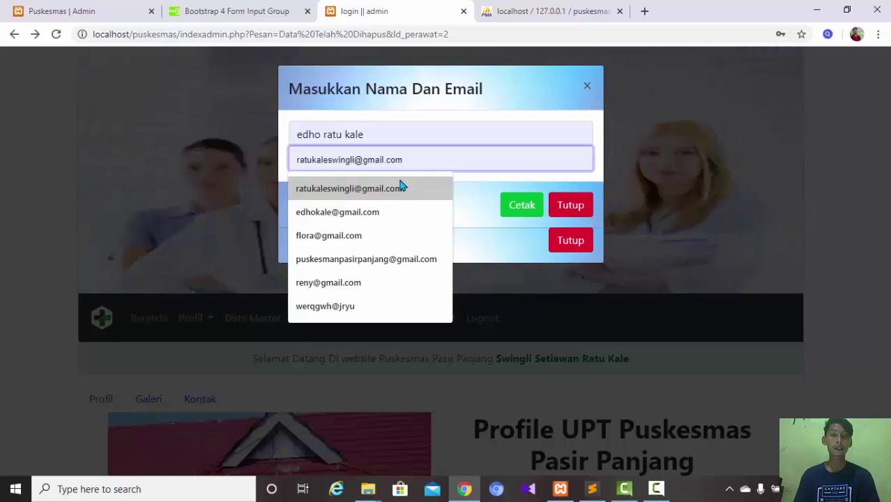
left_click(400, 189)
left_click(521, 209)
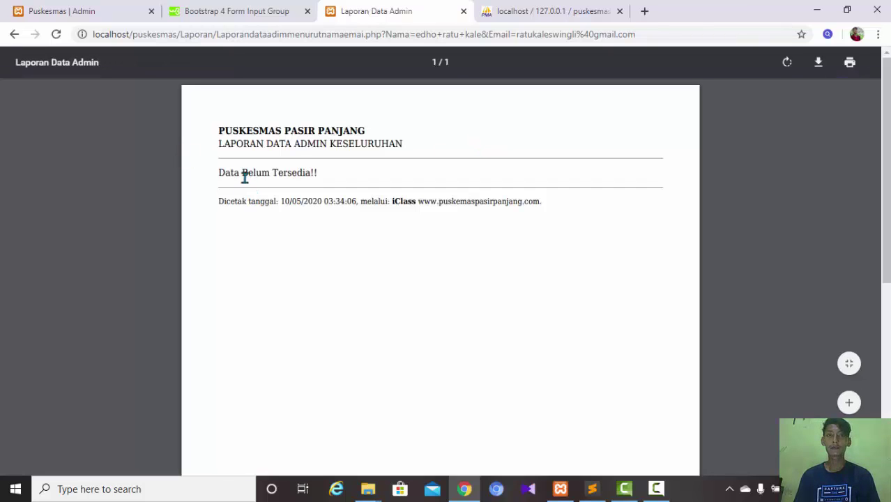
- Leave the 'Data Belum Tersedia!!' report and reopen the Cetak Laporan Data Admin choices
left_click_drag(242, 173, 332, 164)
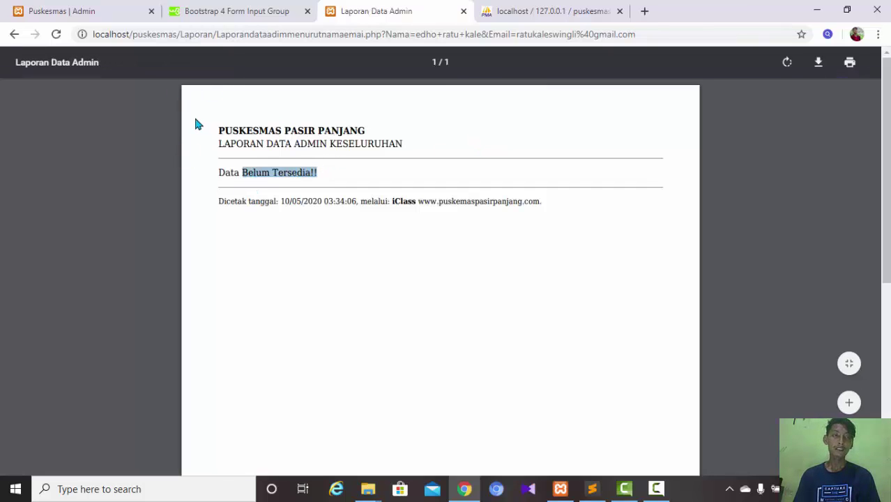
left_click(12, 35)
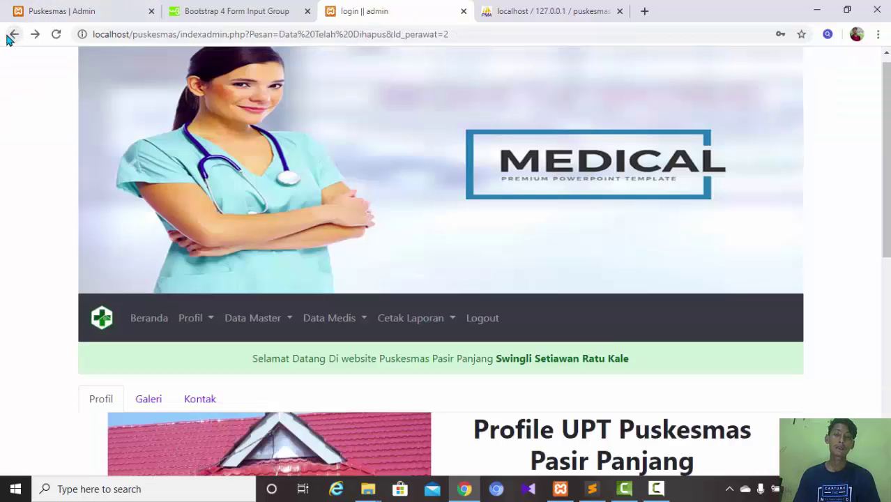
left_click(418, 318)
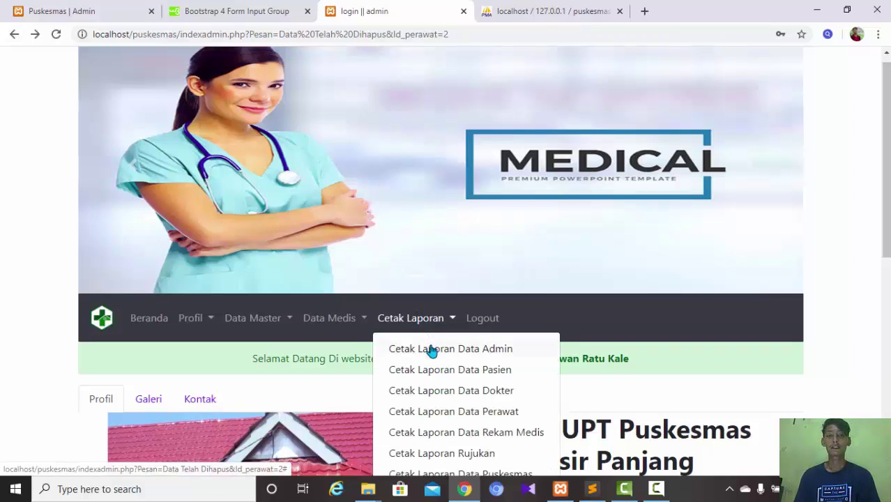
left_click(433, 350)
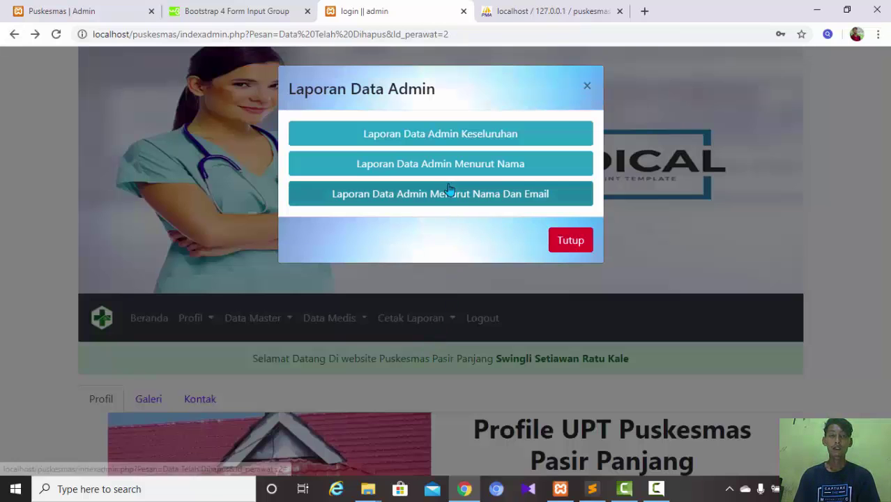
- Check the admins' names and emails in phpMyAdmin, then return to the report choices
left_click(518, 9)
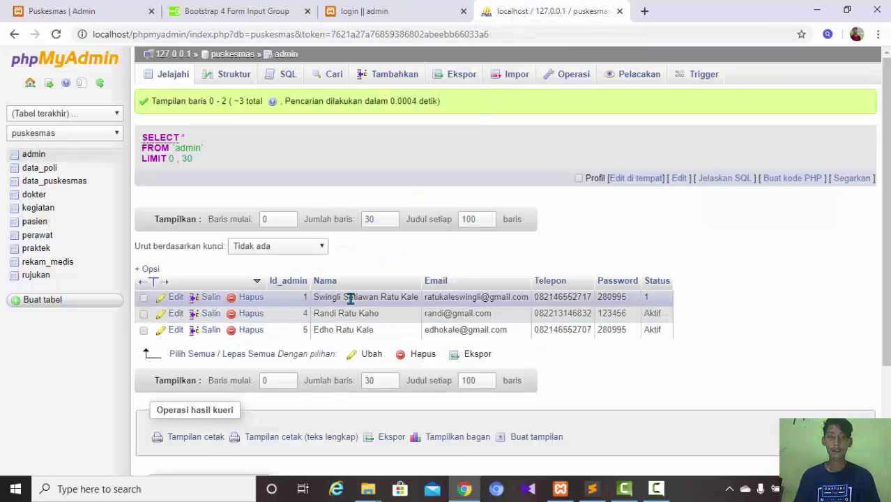
left_click_drag(356, 294, 491, 289)
double_click(469, 294)
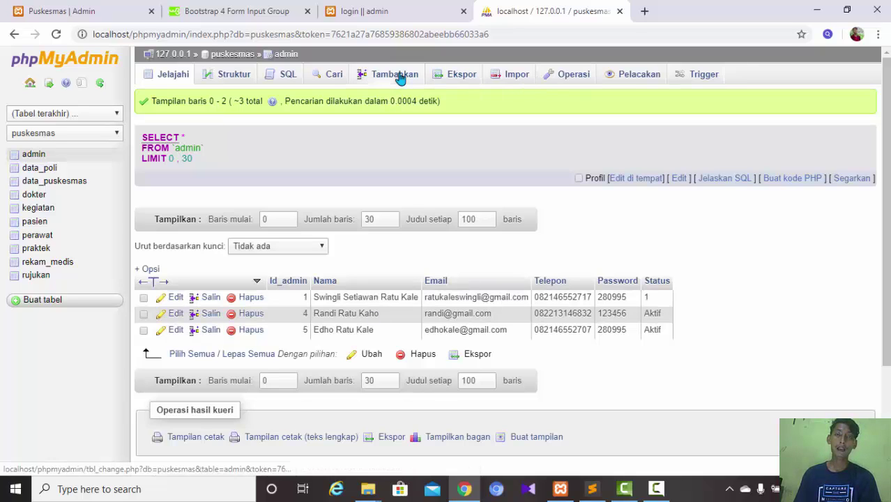
left_click(388, 10)
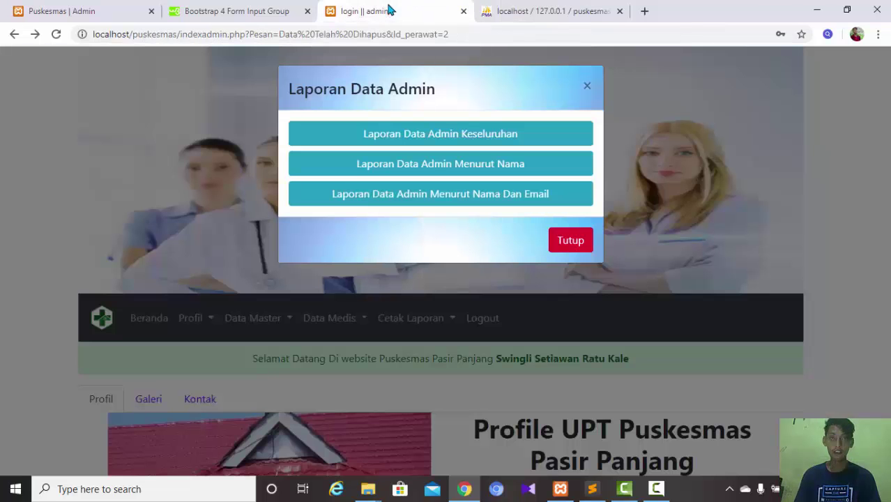
- Replace the name with the first admin's matching name and email, then print the report
left_click(452, 198)
triple_click(389, 128)
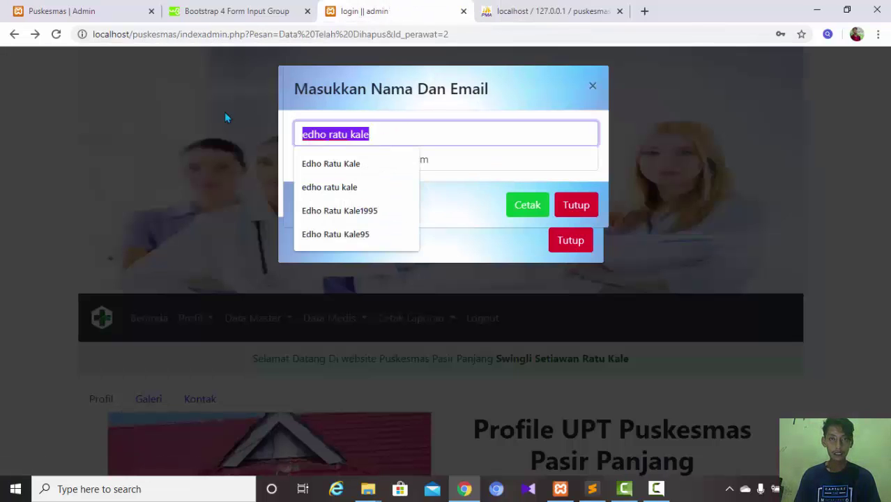
key("BackSpace")
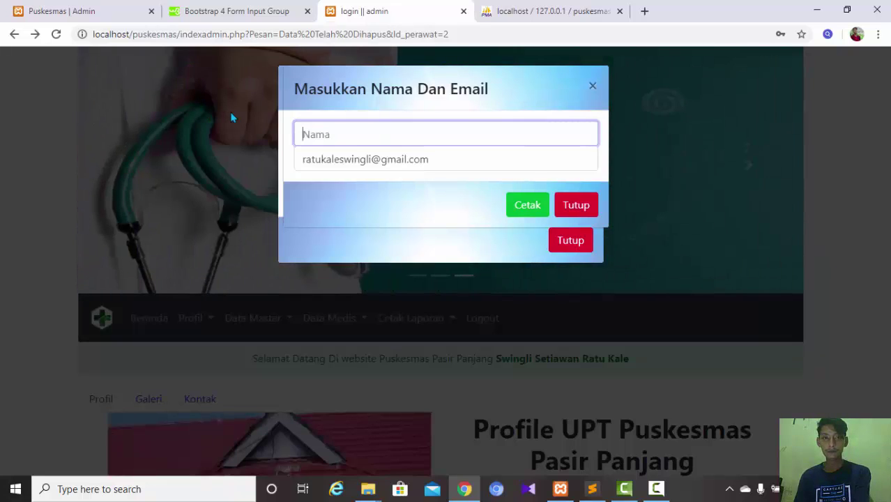
left_click(337, 145)
left_click(340, 170)
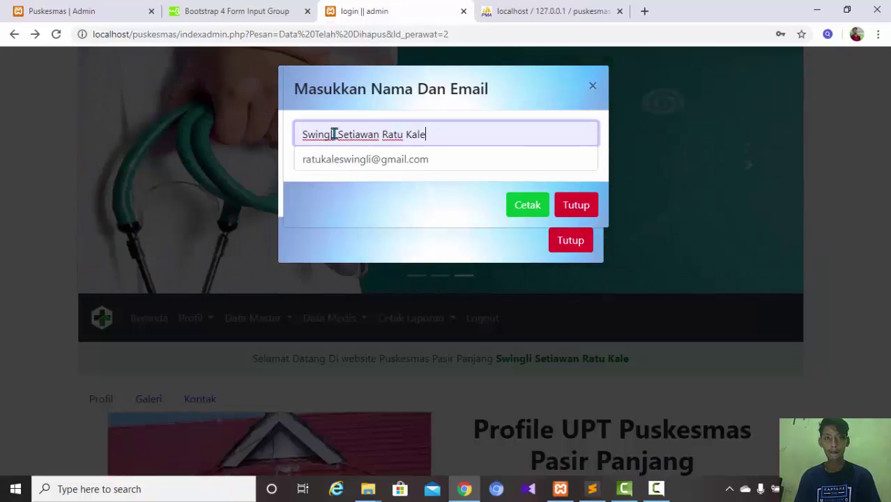
key("Tab")
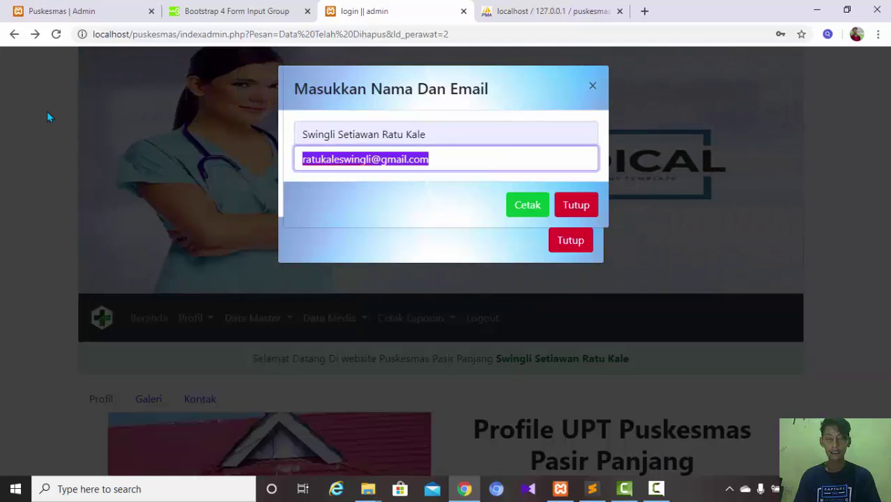
left_click(527, 209)
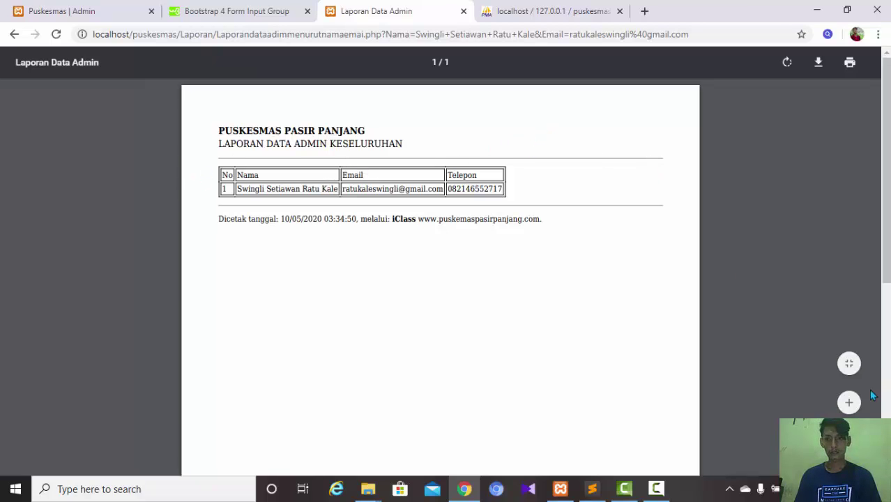
- Zoom the PDF to about 200%, review the single admin row, then go back
left_click(849, 403)
left_click(850, 403)
left_click(849, 403)
left_click(849, 403)
left_click(849, 403)
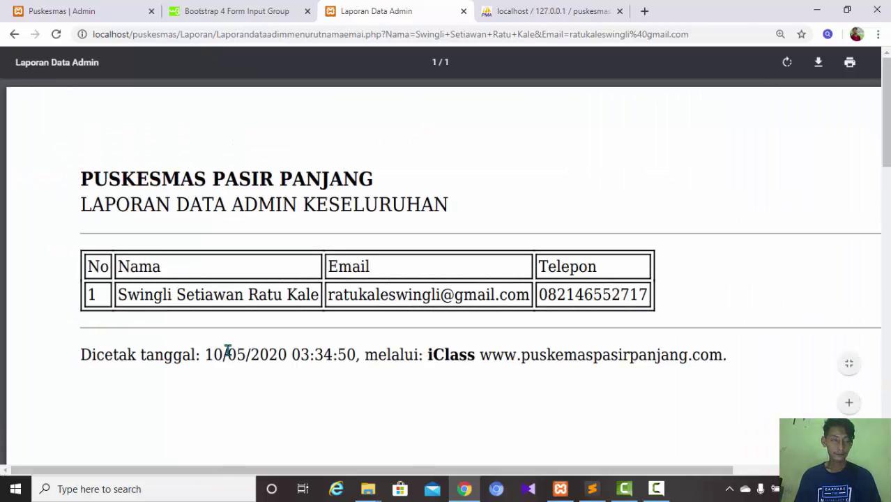
left_click_drag(79, 264, 221, 260)
left_click(100, 300)
left_click_drag(116, 287, 167, 296)
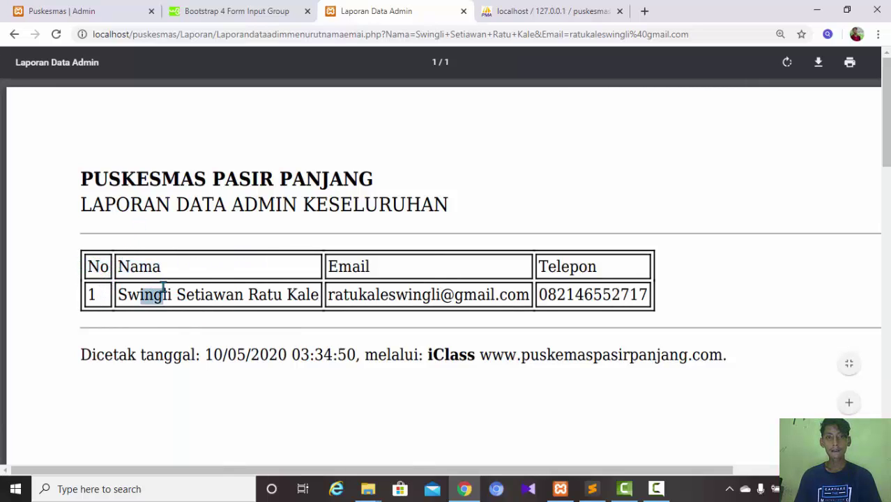
left_click(324, 272)
left_click_drag(324, 272, 478, 285)
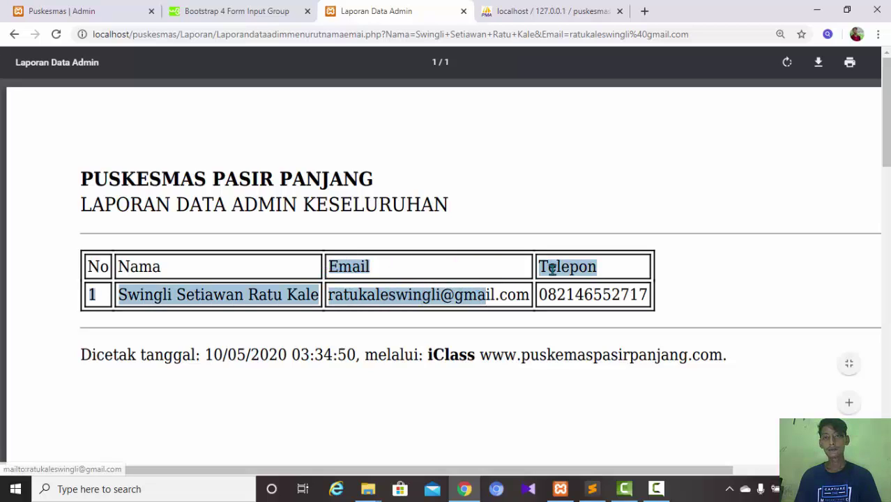
left_click_drag(549, 269, 655, 300)
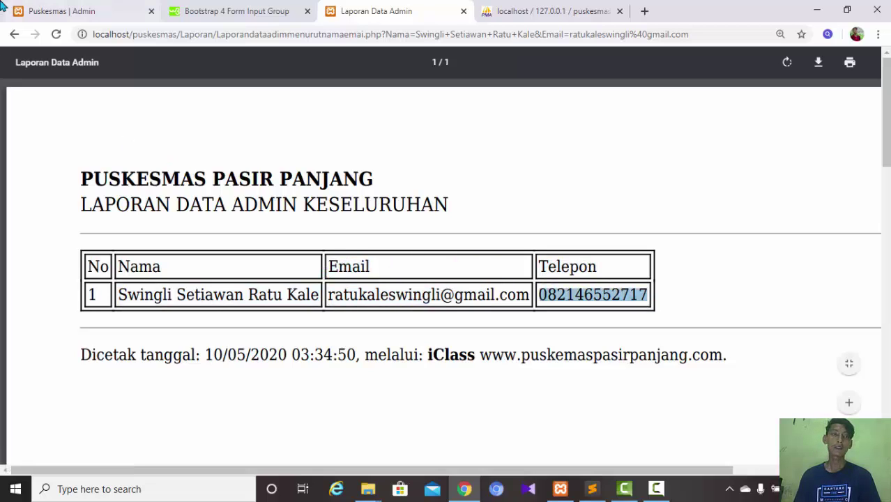
left_click(16, 36)
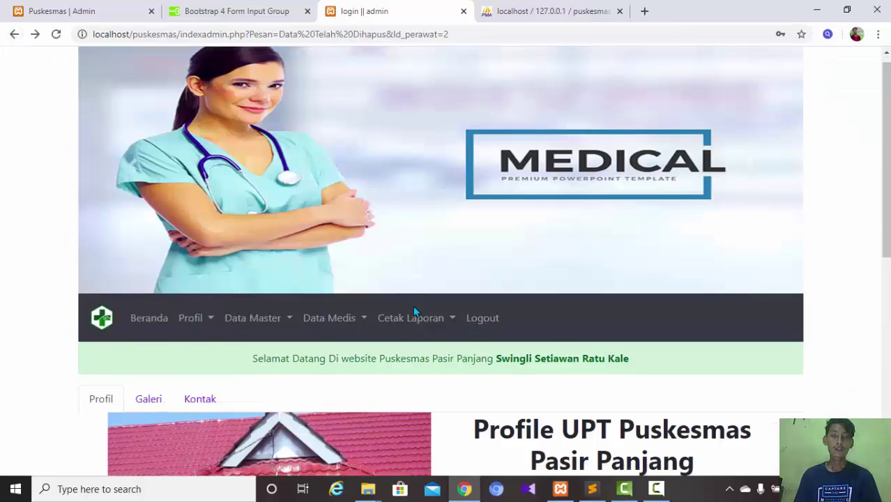
- Generate the Laporan Data Admin Keseluruhan PDF via Cetak Laporan > Cetak Laporan Data Admin
left_click(414, 312)
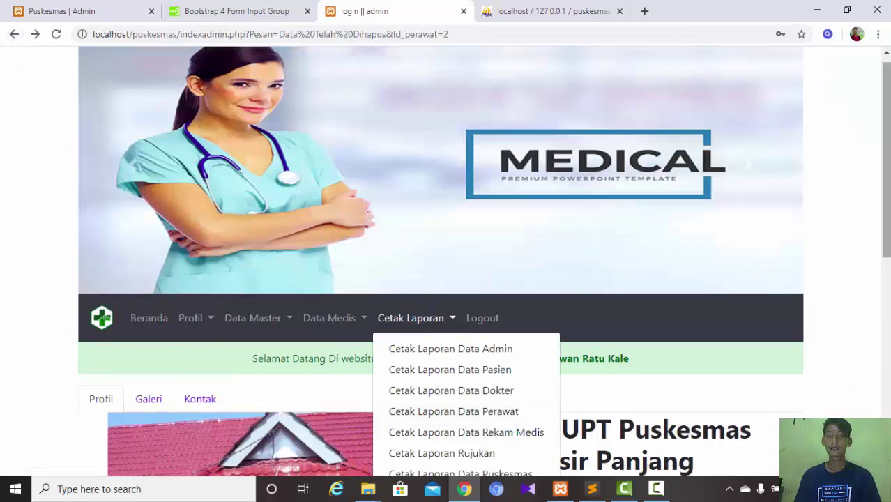
left_click_drag(886, 245, 887, 294)
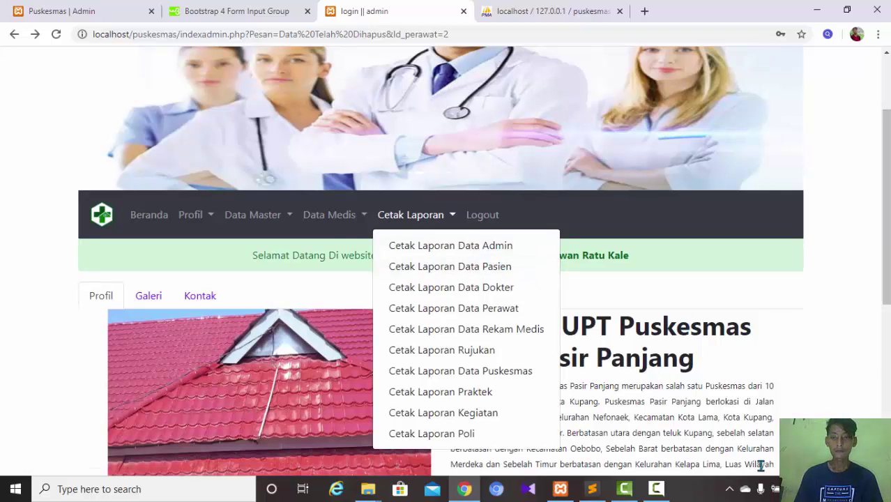
left_click(663, 492)
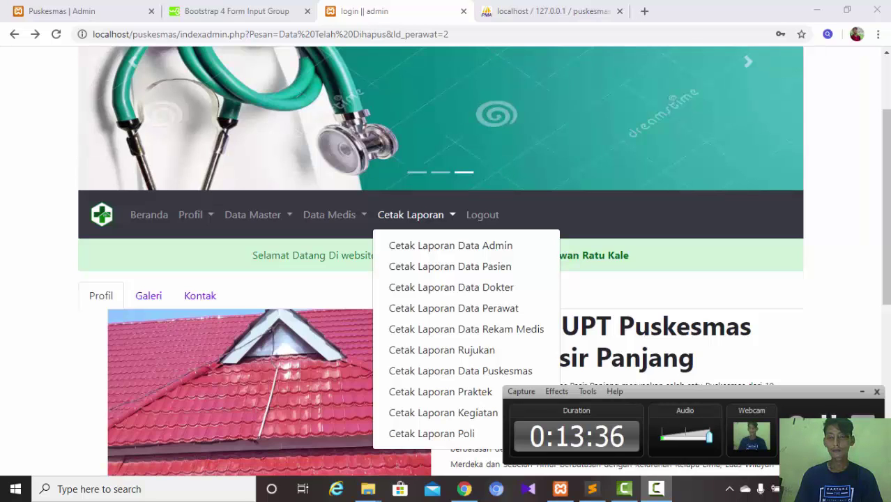
left_click(831, 421)
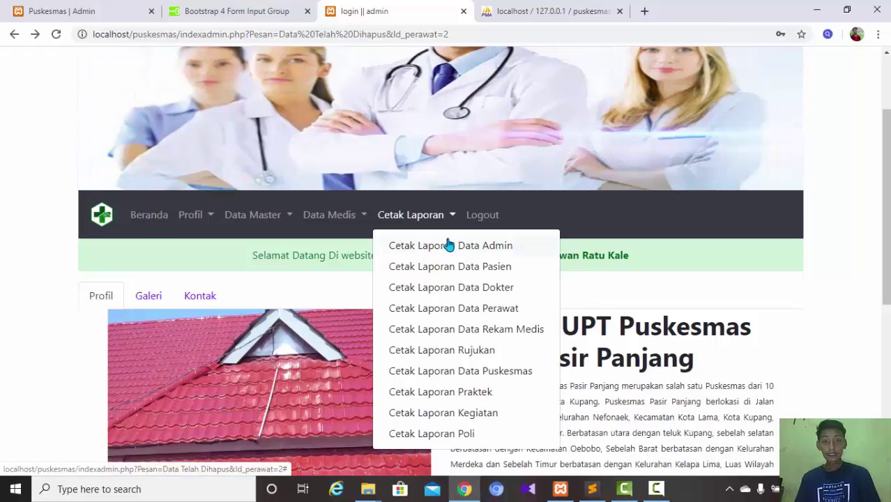
left_click(452, 246)
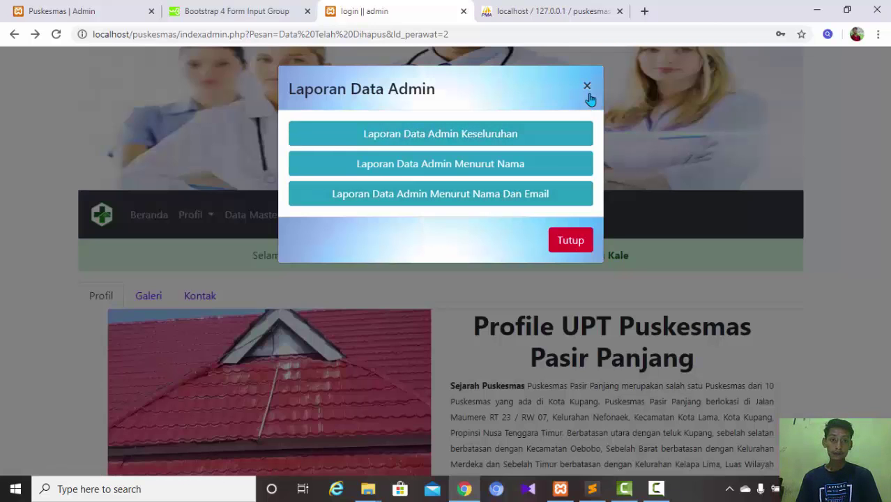
left_click(511, 134)
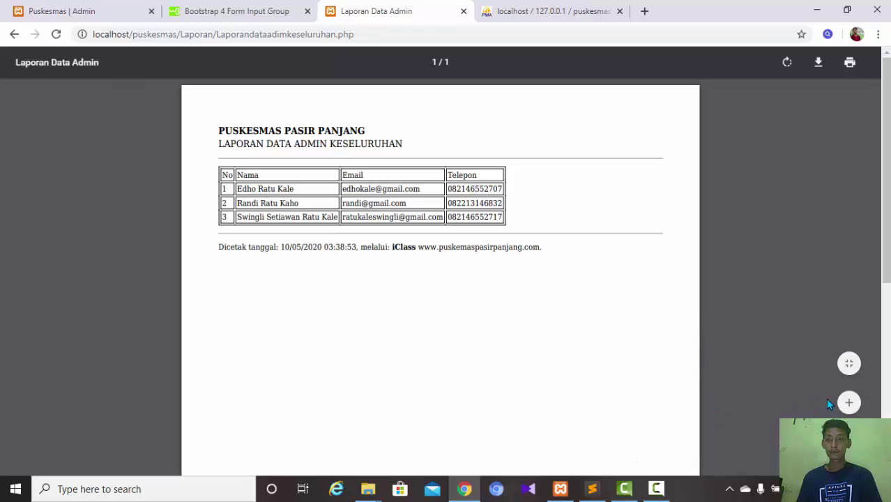
- Zoom the full admin report in three times, highlight its admin table rows, then go back to the admin home page
left_click(850, 404)
left_click(850, 404)
left_click(850, 404)
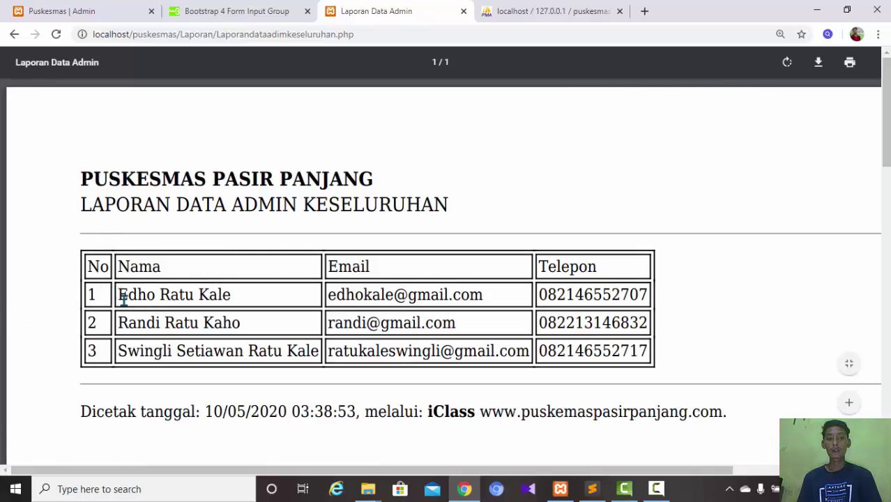
left_click_drag(120, 299, 656, 329)
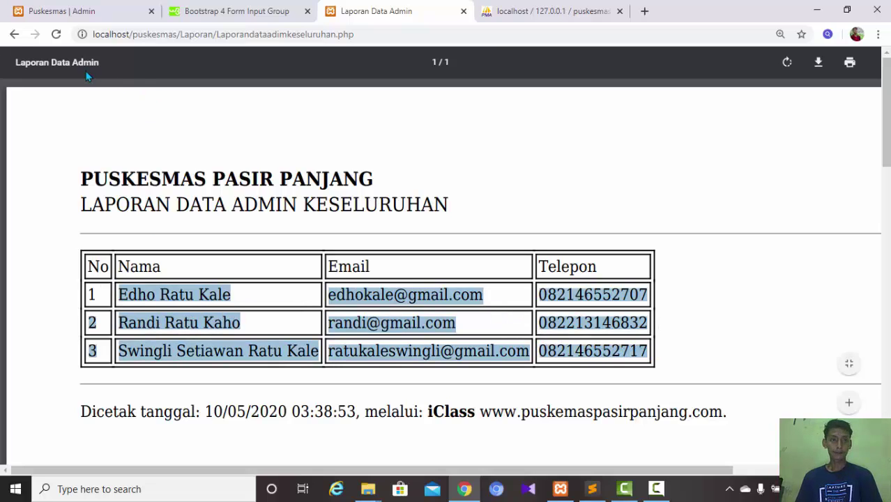
left_click(12, 35)
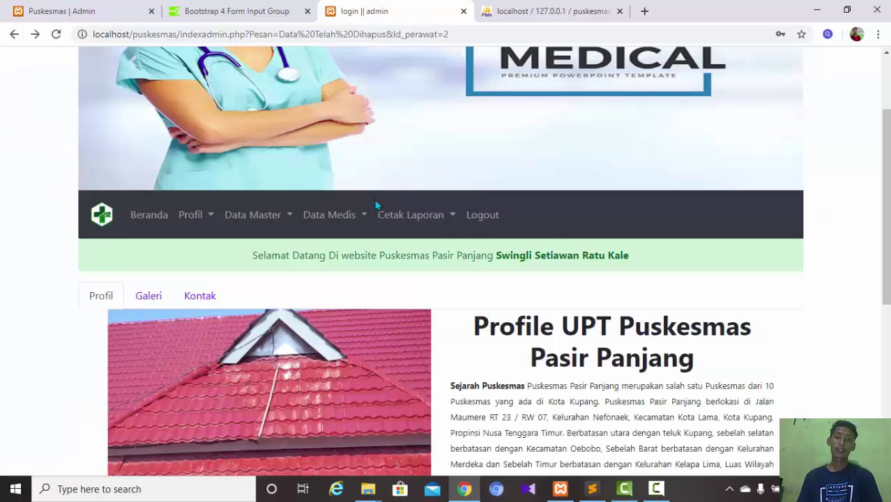
left_click(437, 218)
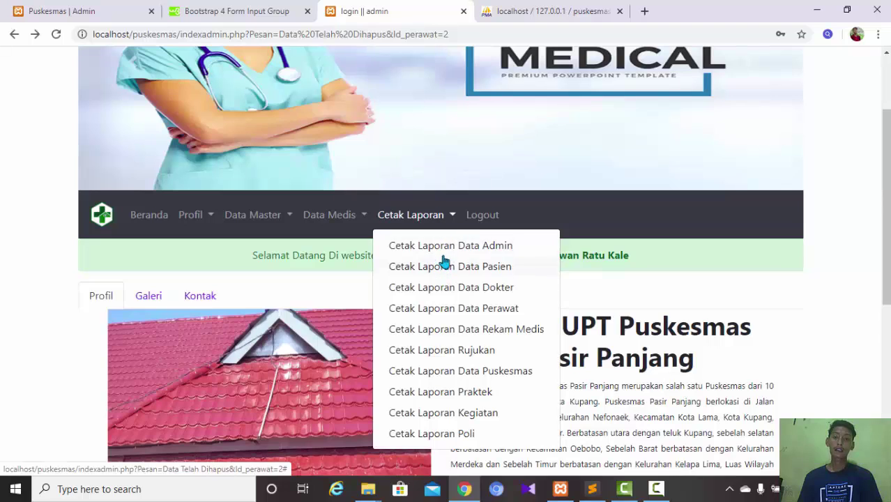
left_click(442, 254)
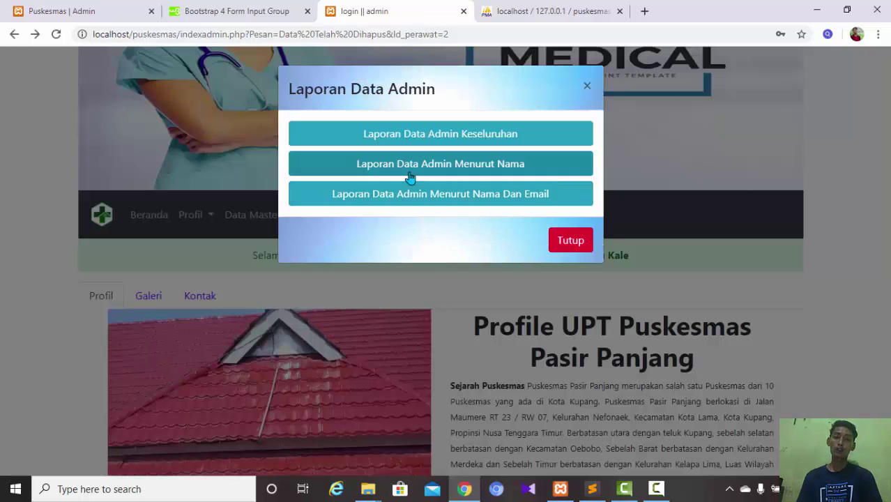
left_click(532, 167)
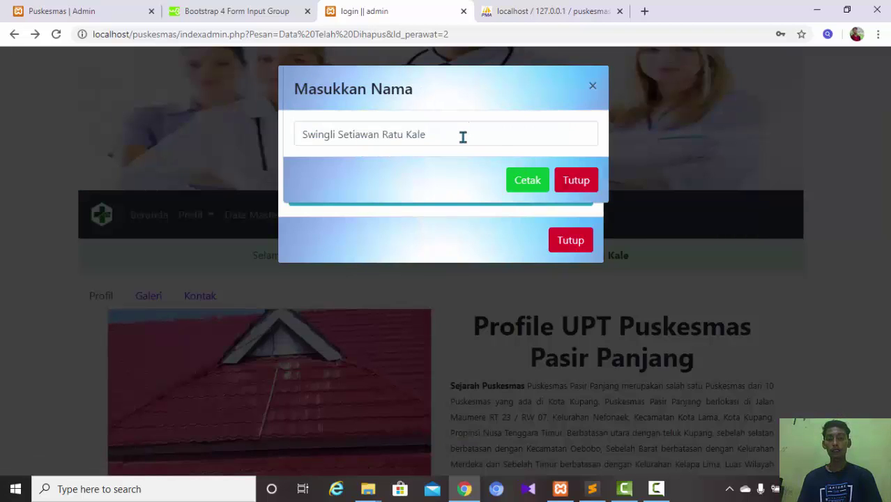
left_click(463, 136)
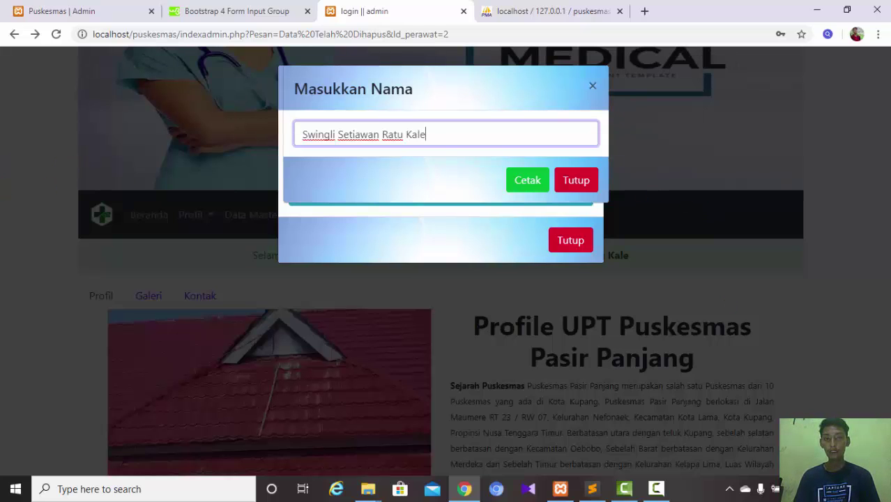
left_click(576, 180)
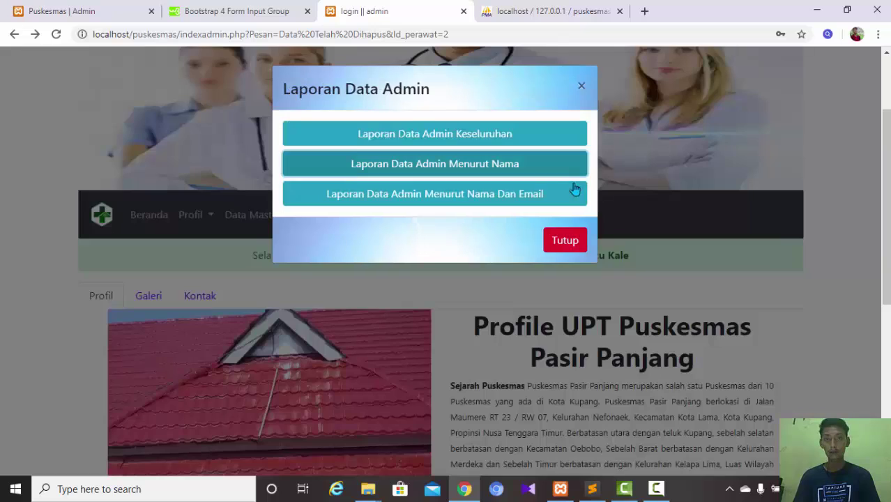
left_click(486, 197)
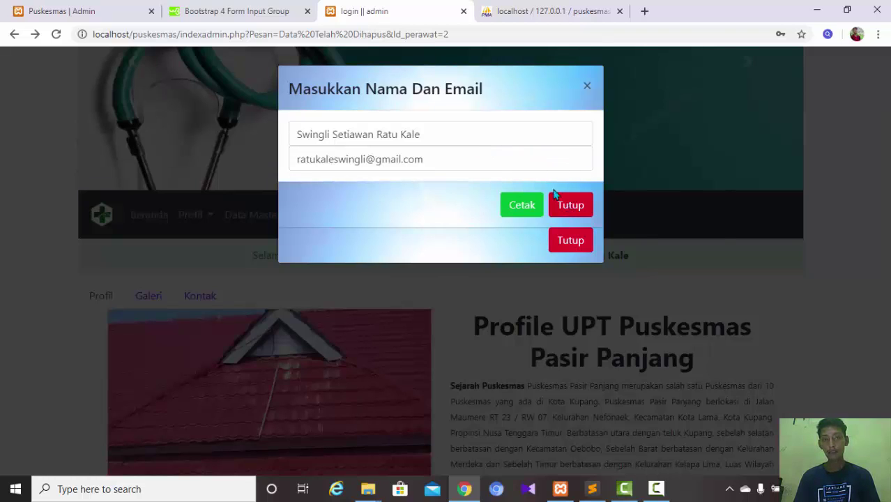
left_click(571, 205)
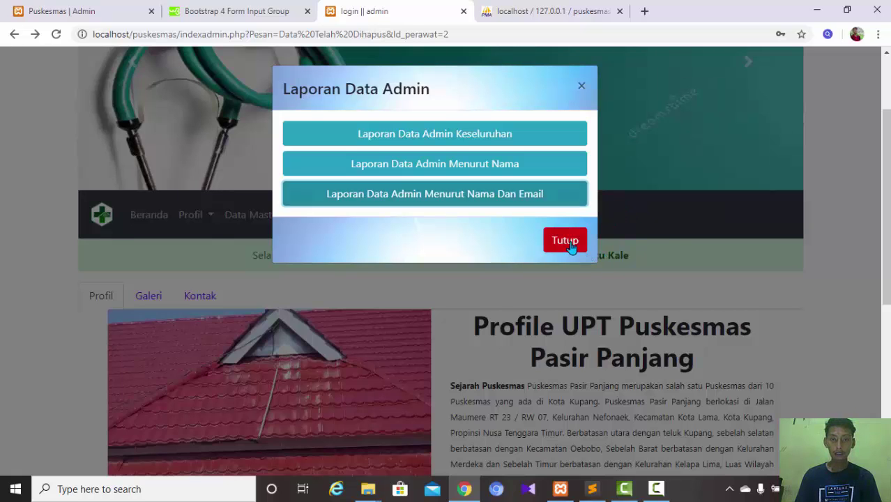
left_click(572, 241)
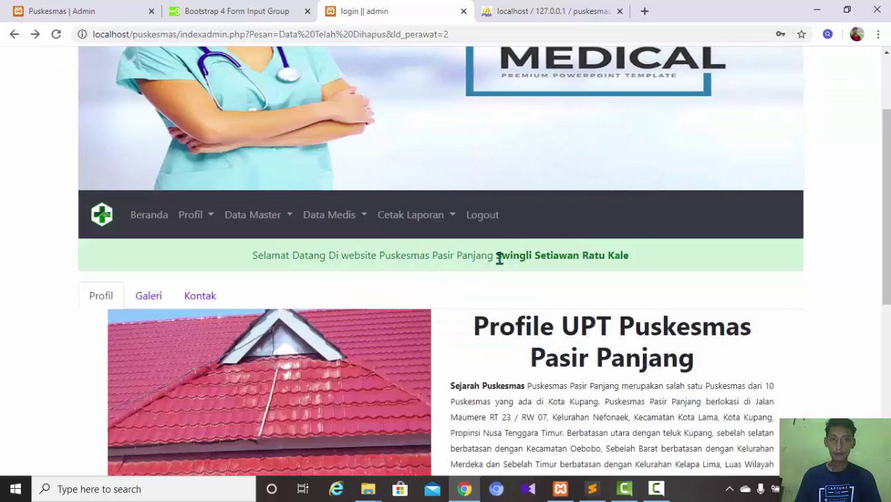
- Check the Profil submenu, then log out of the admin account from the navbar
scroll(509, 257, "up", 2)
scroll(509, 257, "down", 6)
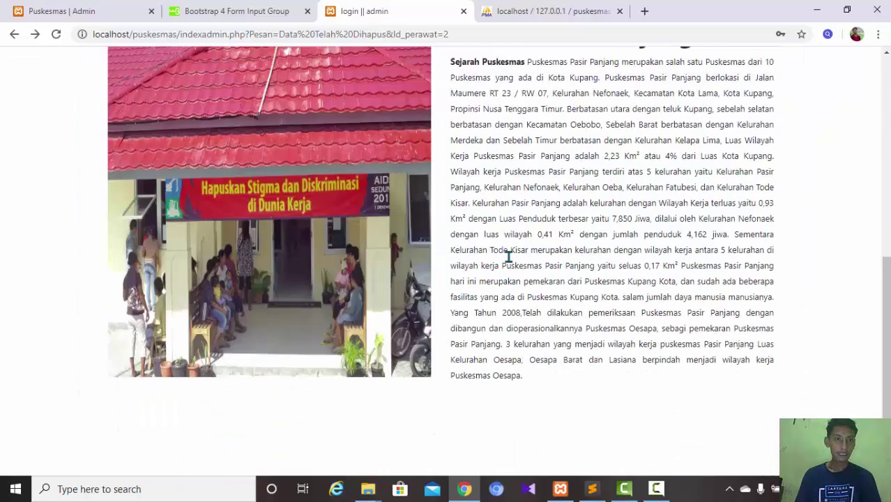
scroll(508, 256, "up", 6)
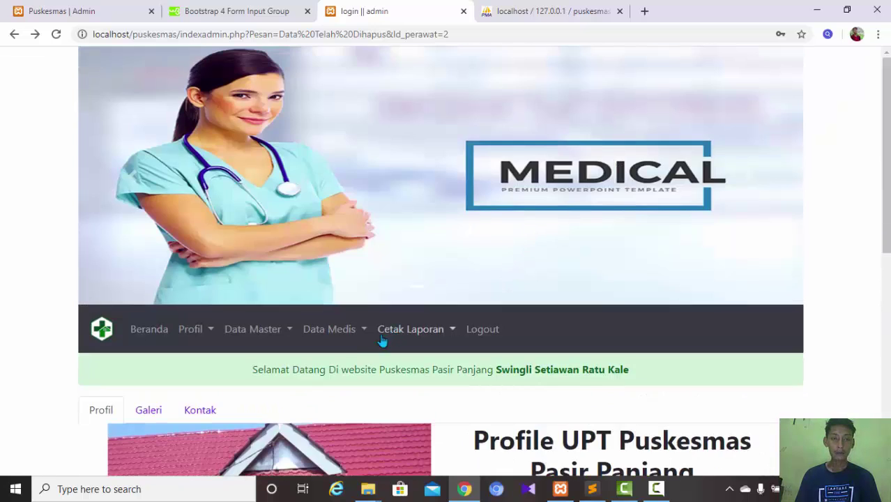
left_click(207, 332)
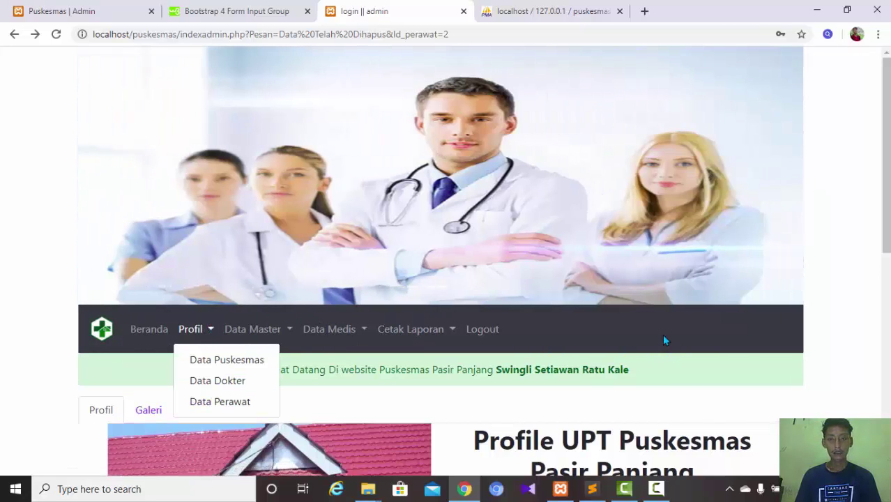
left_click(665, 340)
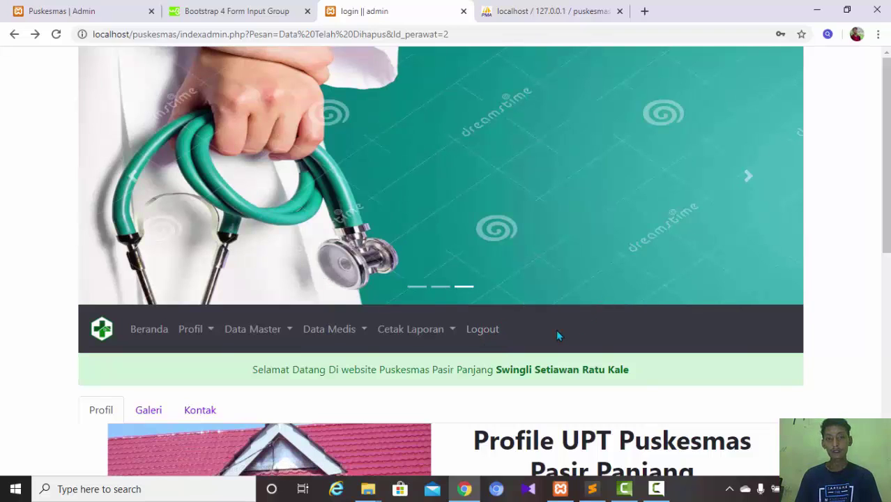
left_click(482, 330)
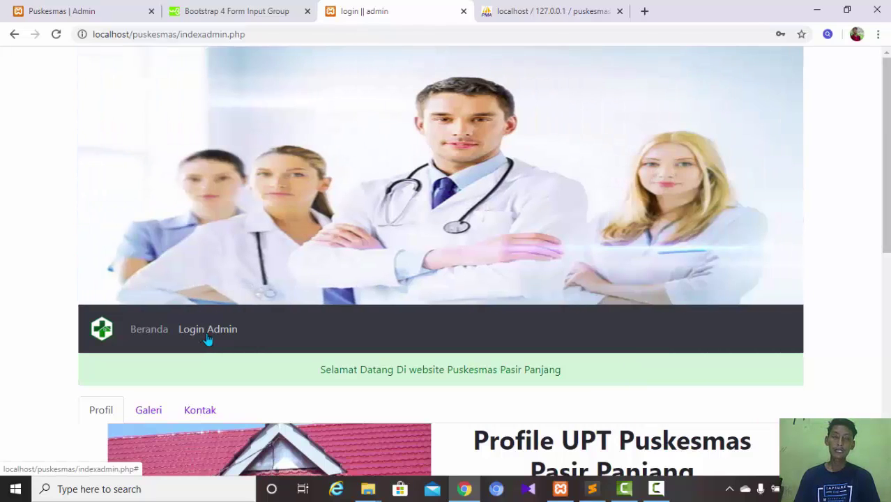
- Open the Login Admin form, autofill a different saved admin login, and sign in
left_click(207, 338)
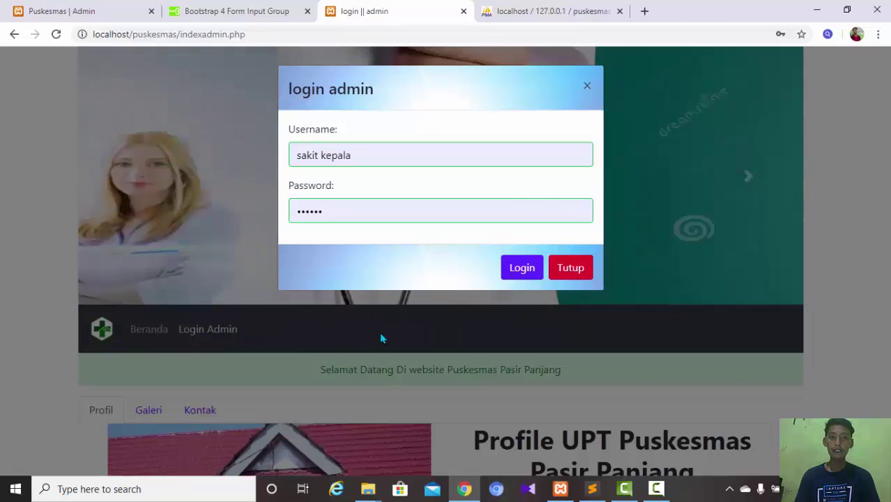
left_click(570, 267)
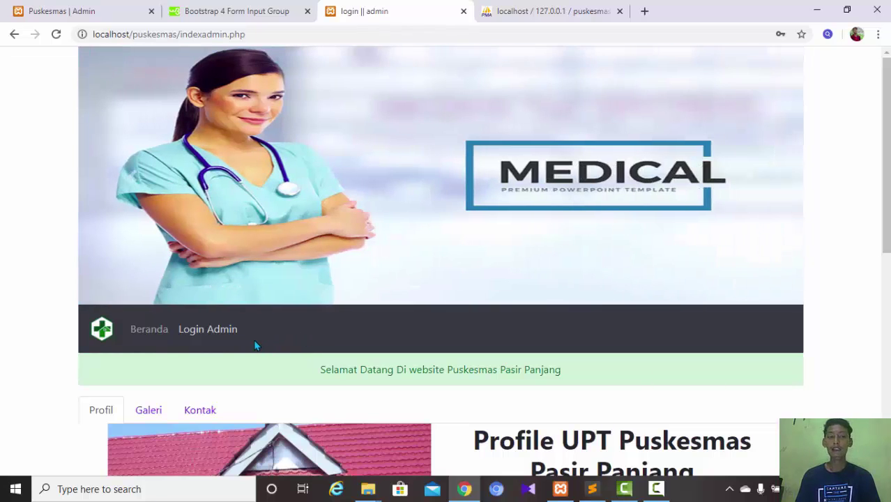
left_click(234, 339)
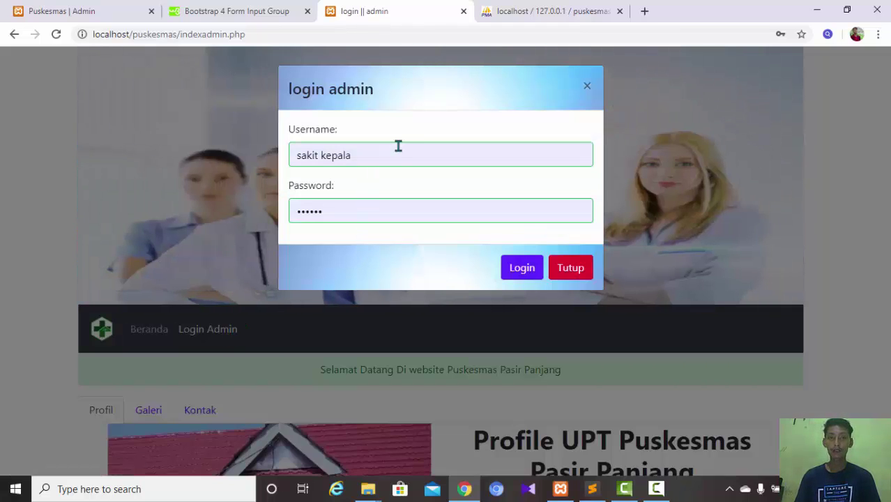
triple_click(395, 147)
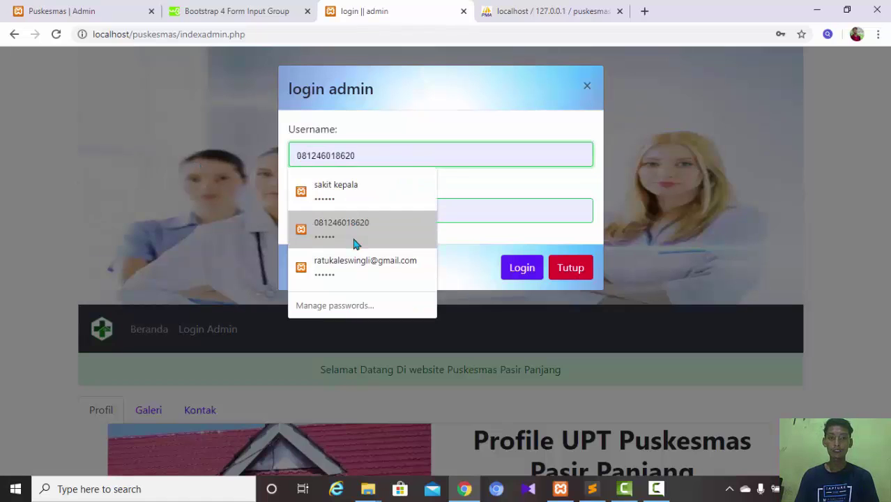
left_click(356, 267)
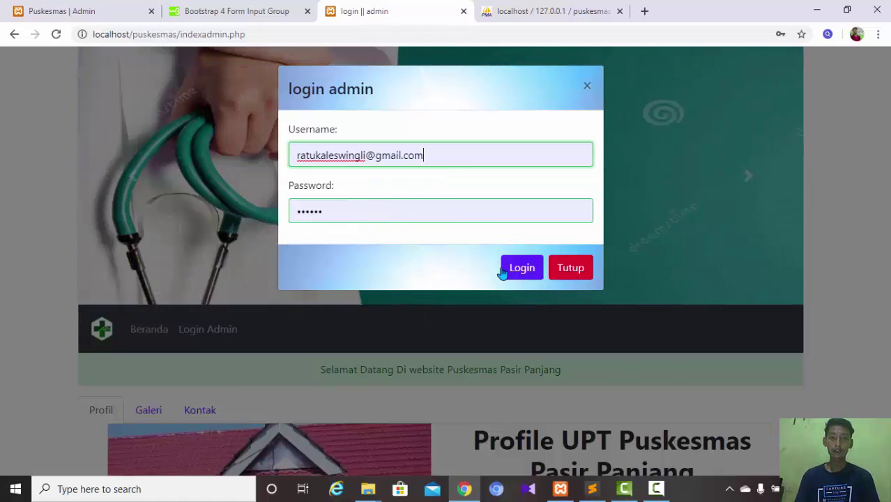
left_click(533, 278)
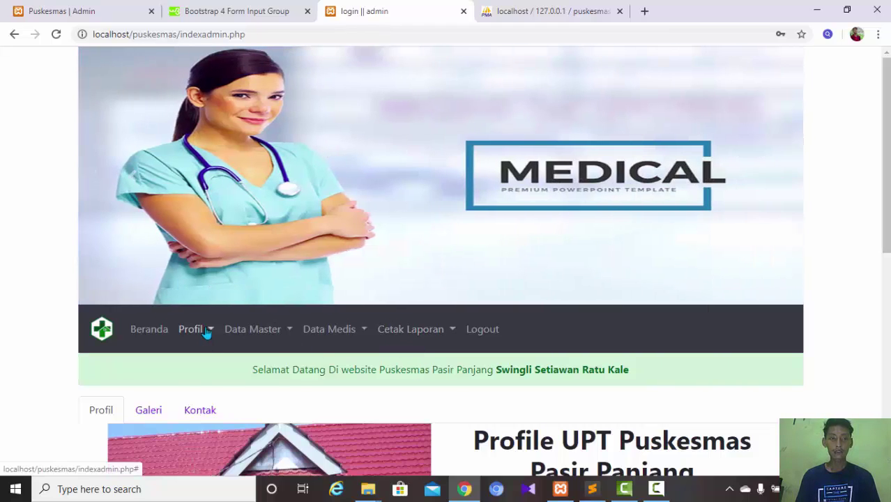
left_click(207, 331)
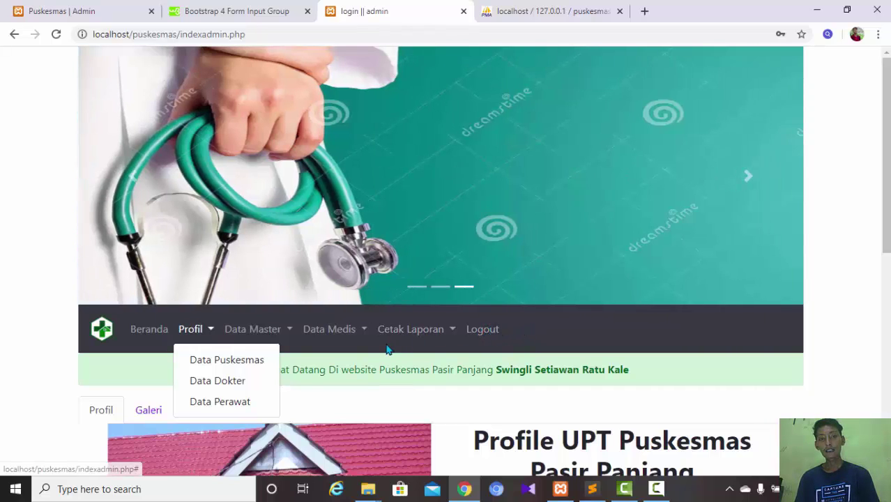
left_click(394, 347)
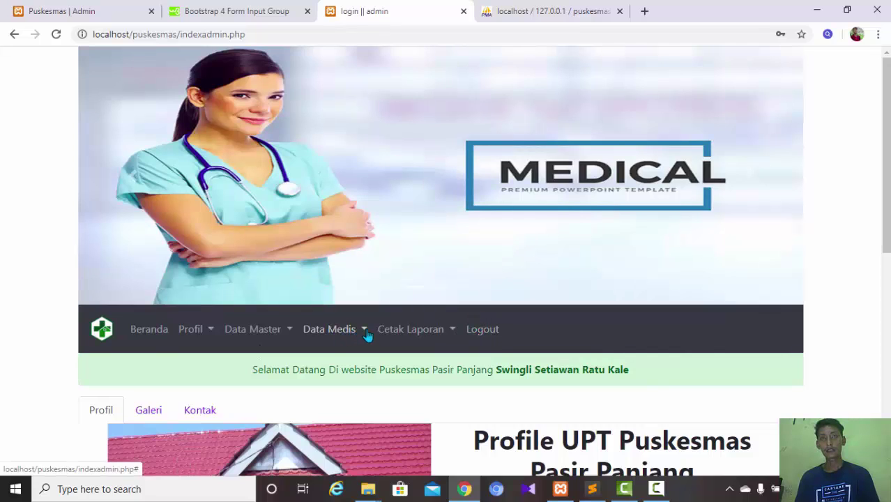
left_click(479, 330)
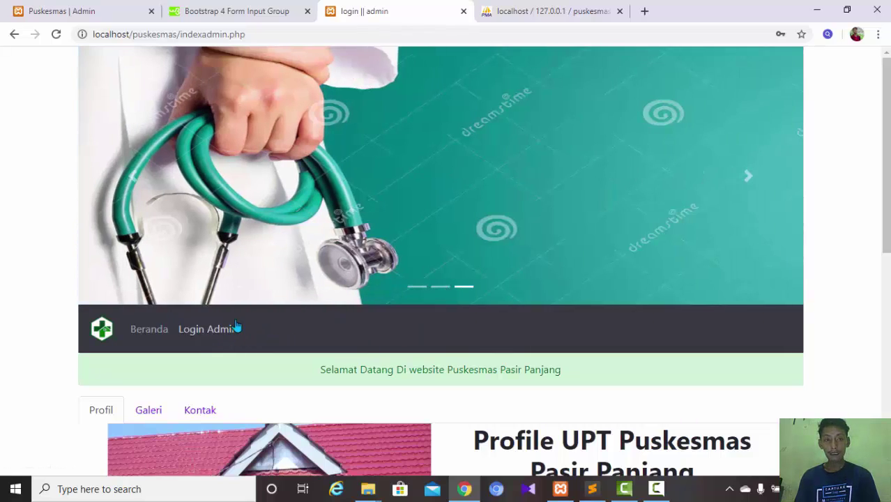
left_click(230, 330)
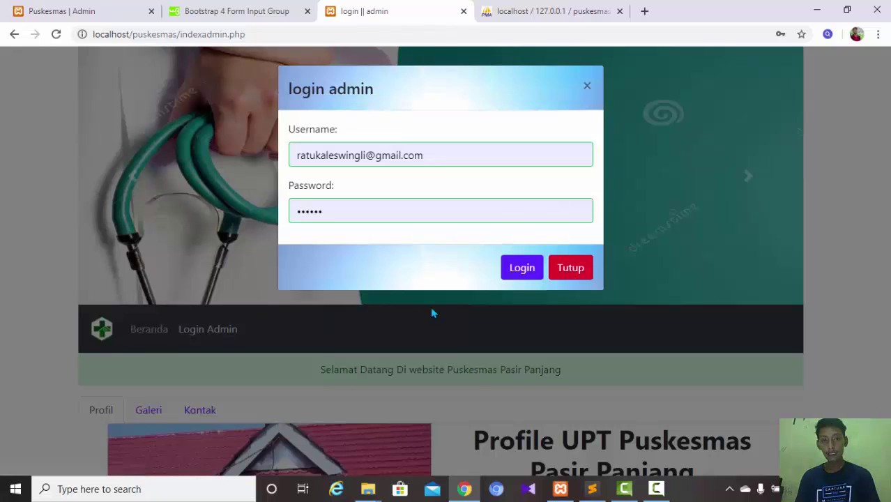
left_click(523, 269)
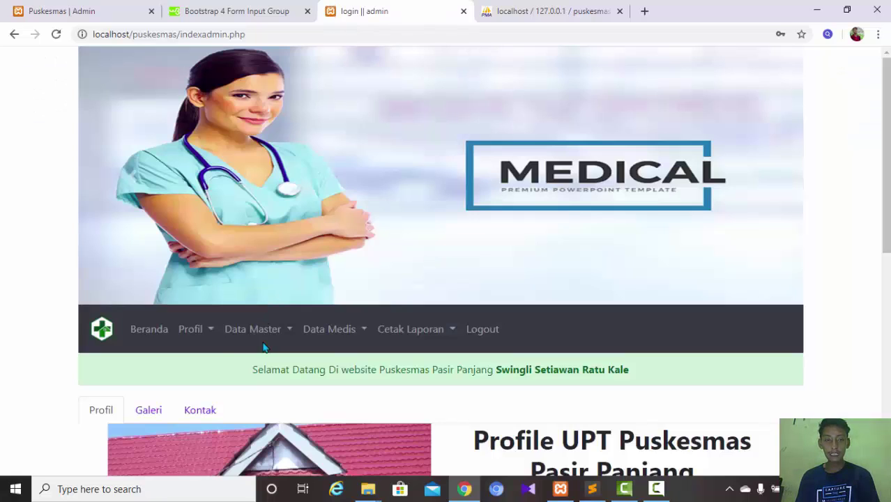